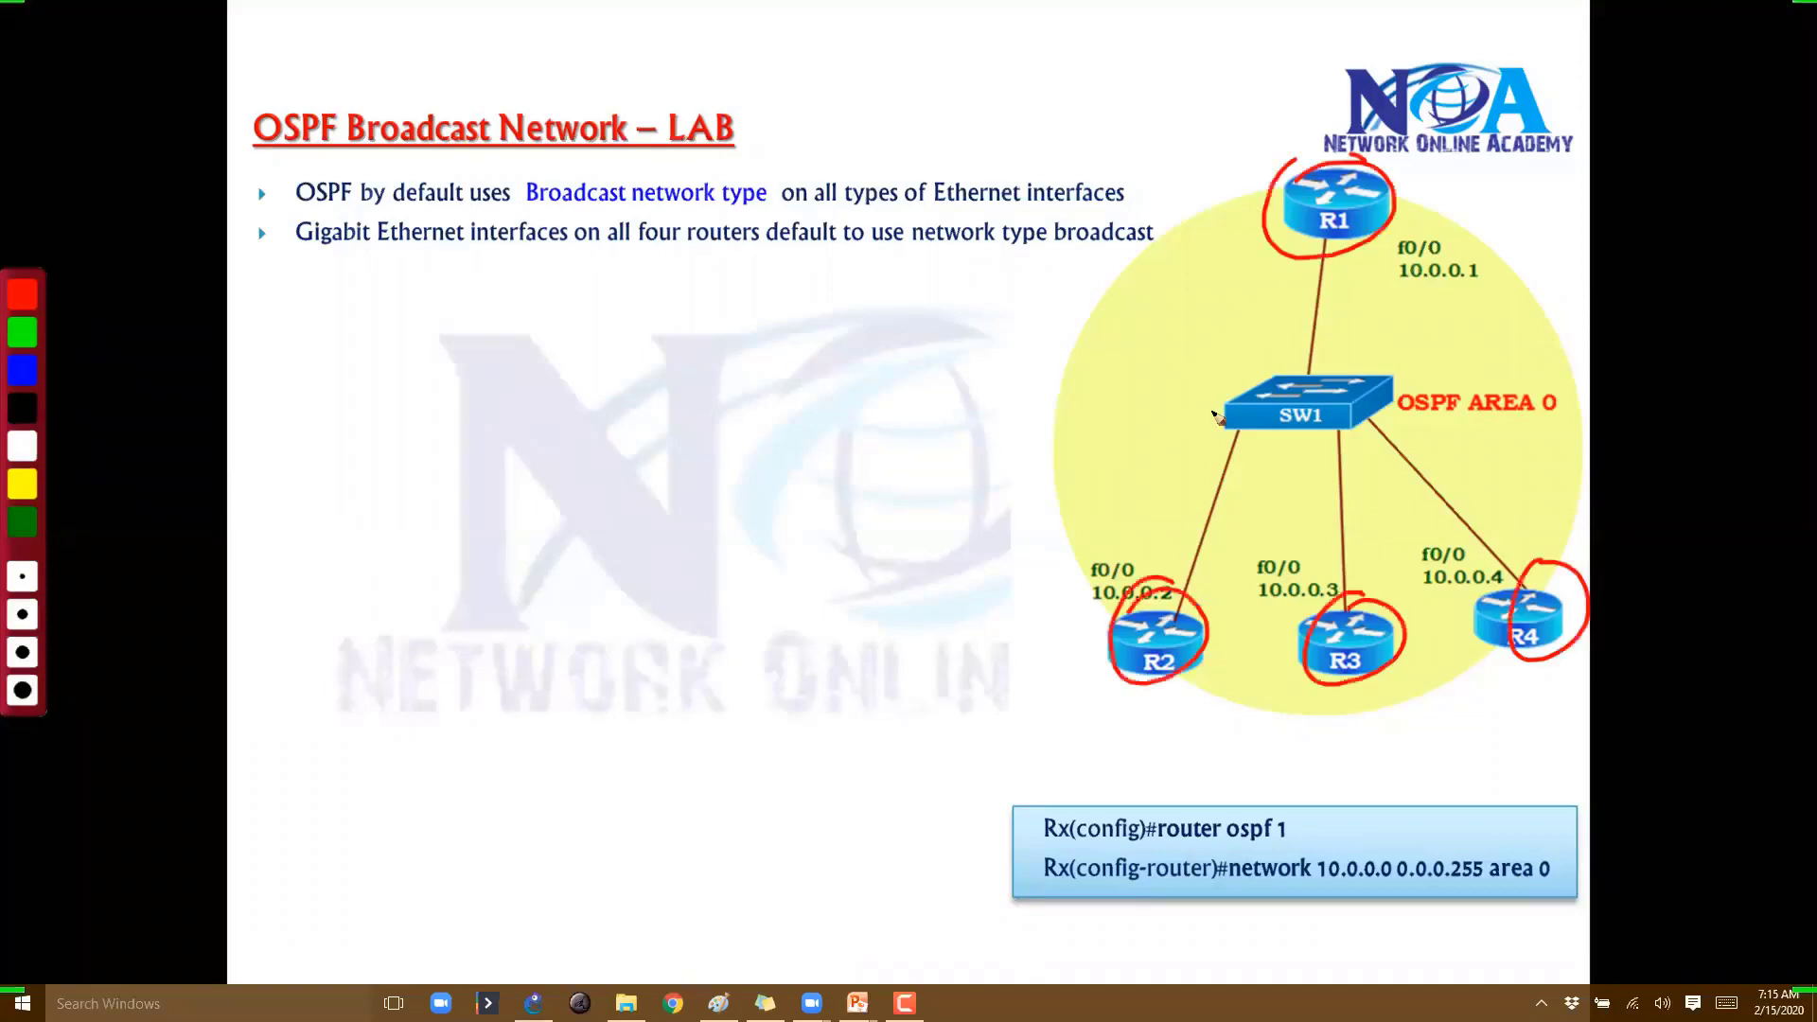
Outline switch SW1 in black ink on the slide and trace its links to R1, R2, R3 and R4
left_click_drag(1330, 435, 1332, 426)
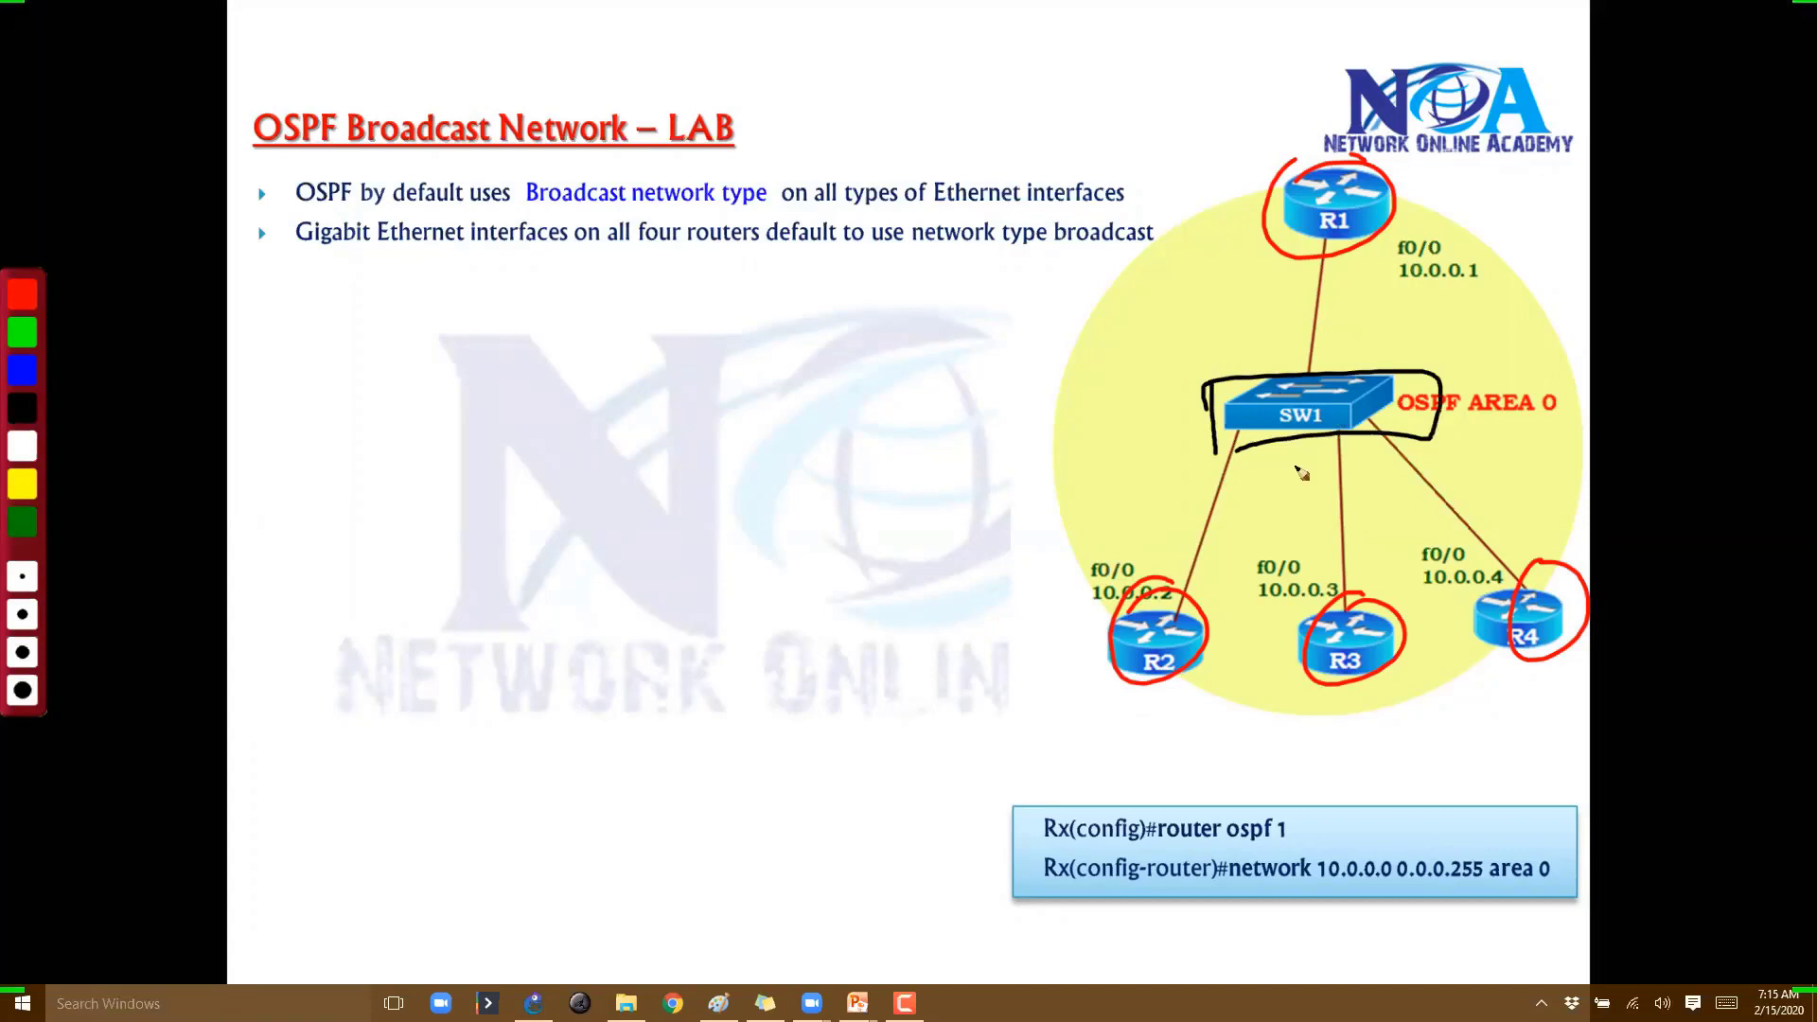
left_click_drag(1318, 384, 1315, 374)
left_click_drag(1228, 463, 1185, 572)
left_click_drag(1313, 430, 1332, 595)
left_click_drag(1360, 430, 1494, 574)
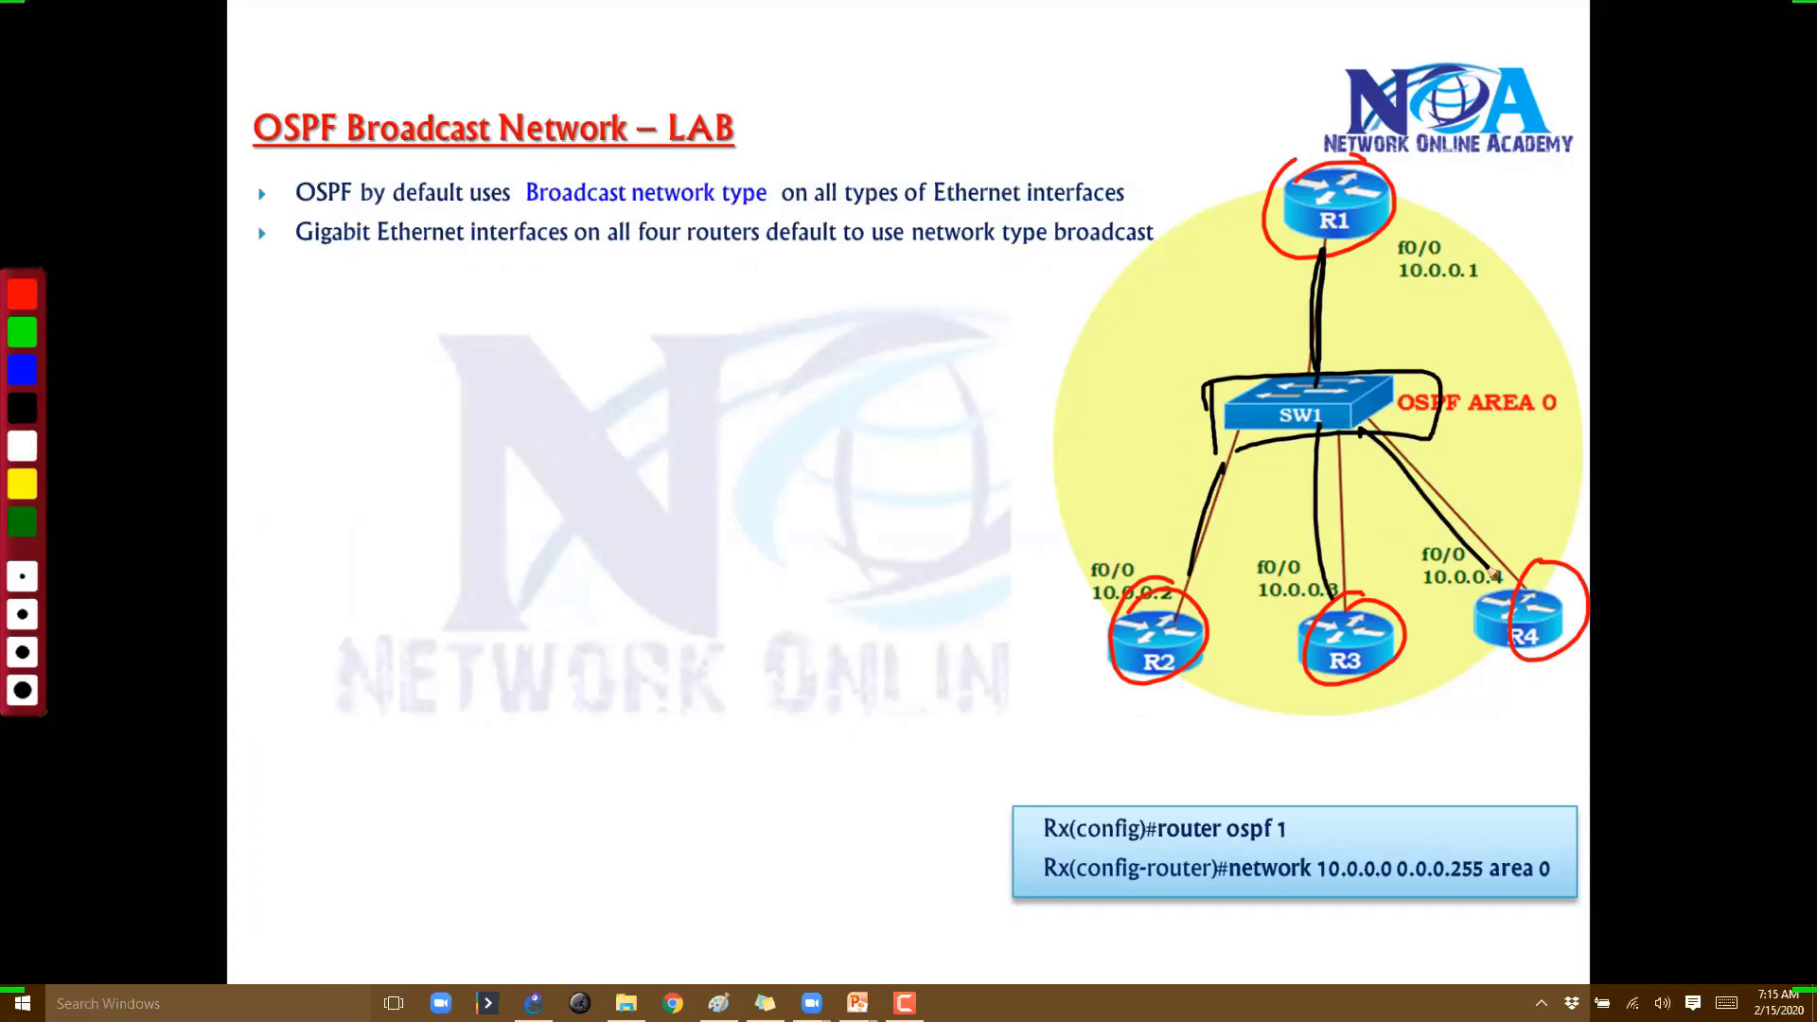
left_click_drag(1182, 372, 1195, 450)
left_click_drag(1014, 800, 1010, 834)
Erase all ink from the slide, stop annotating and switch to the GNS3 project
key("e")
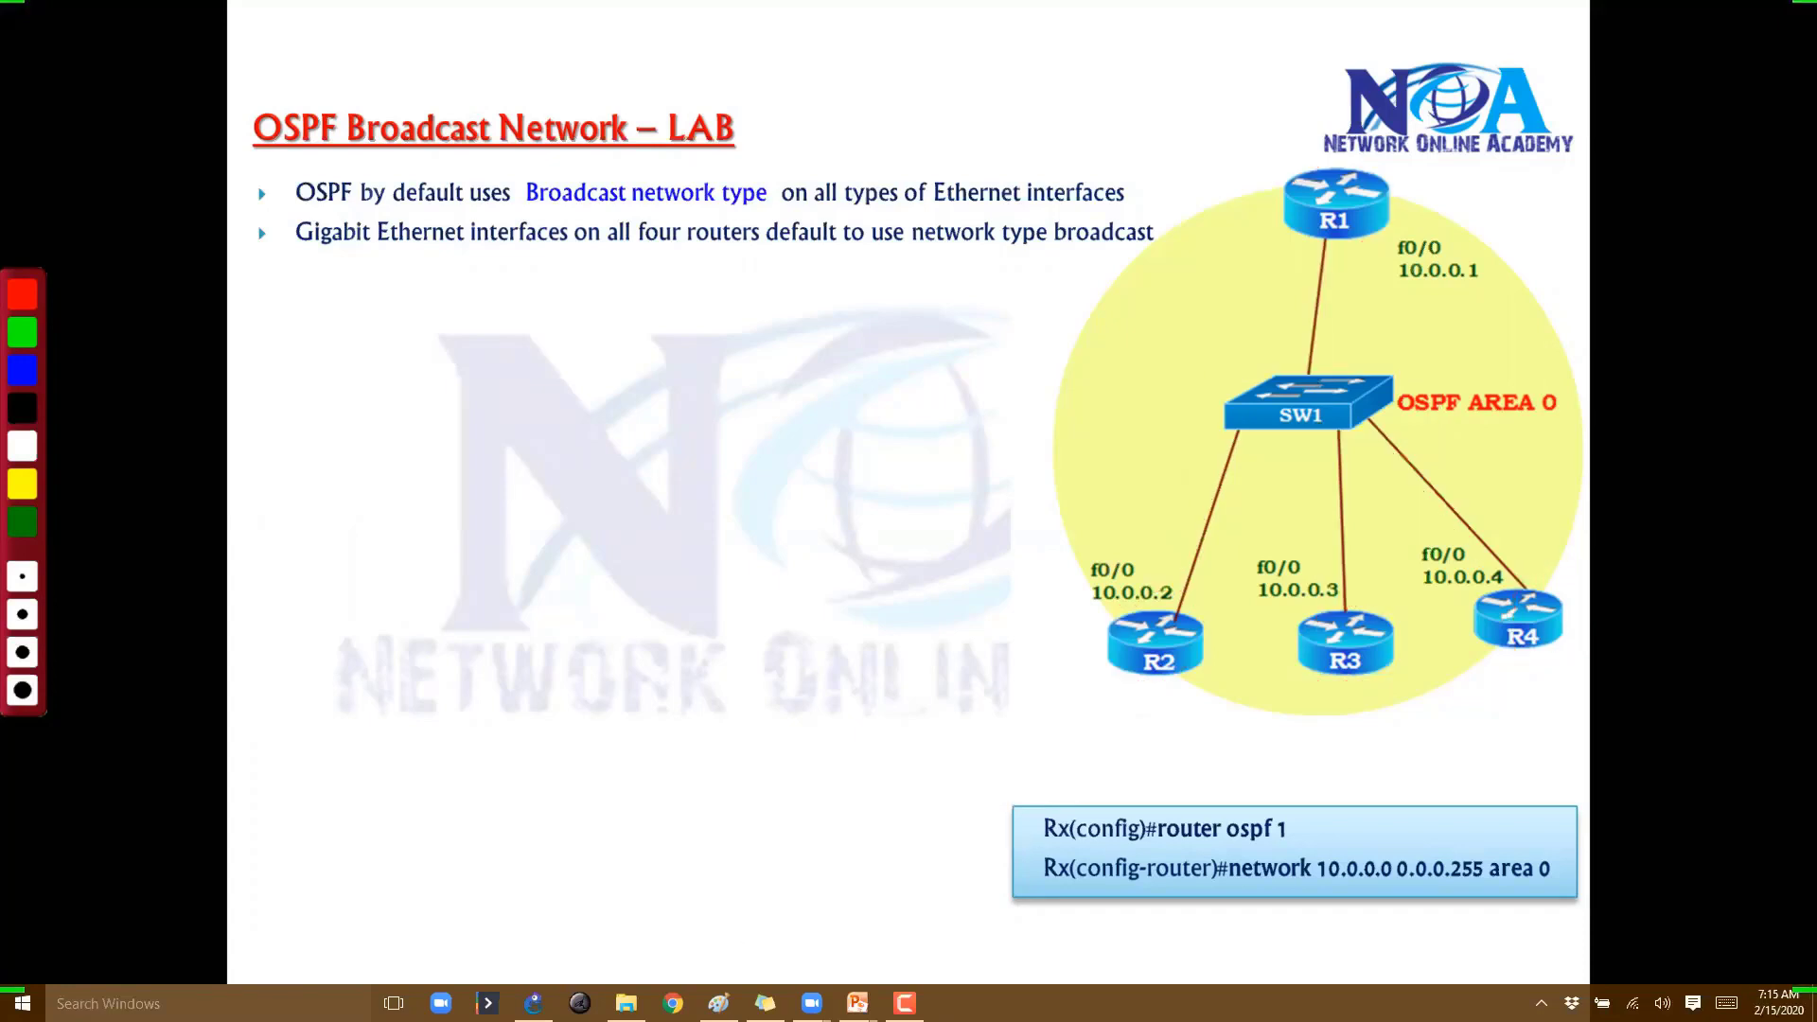
key("Escape")
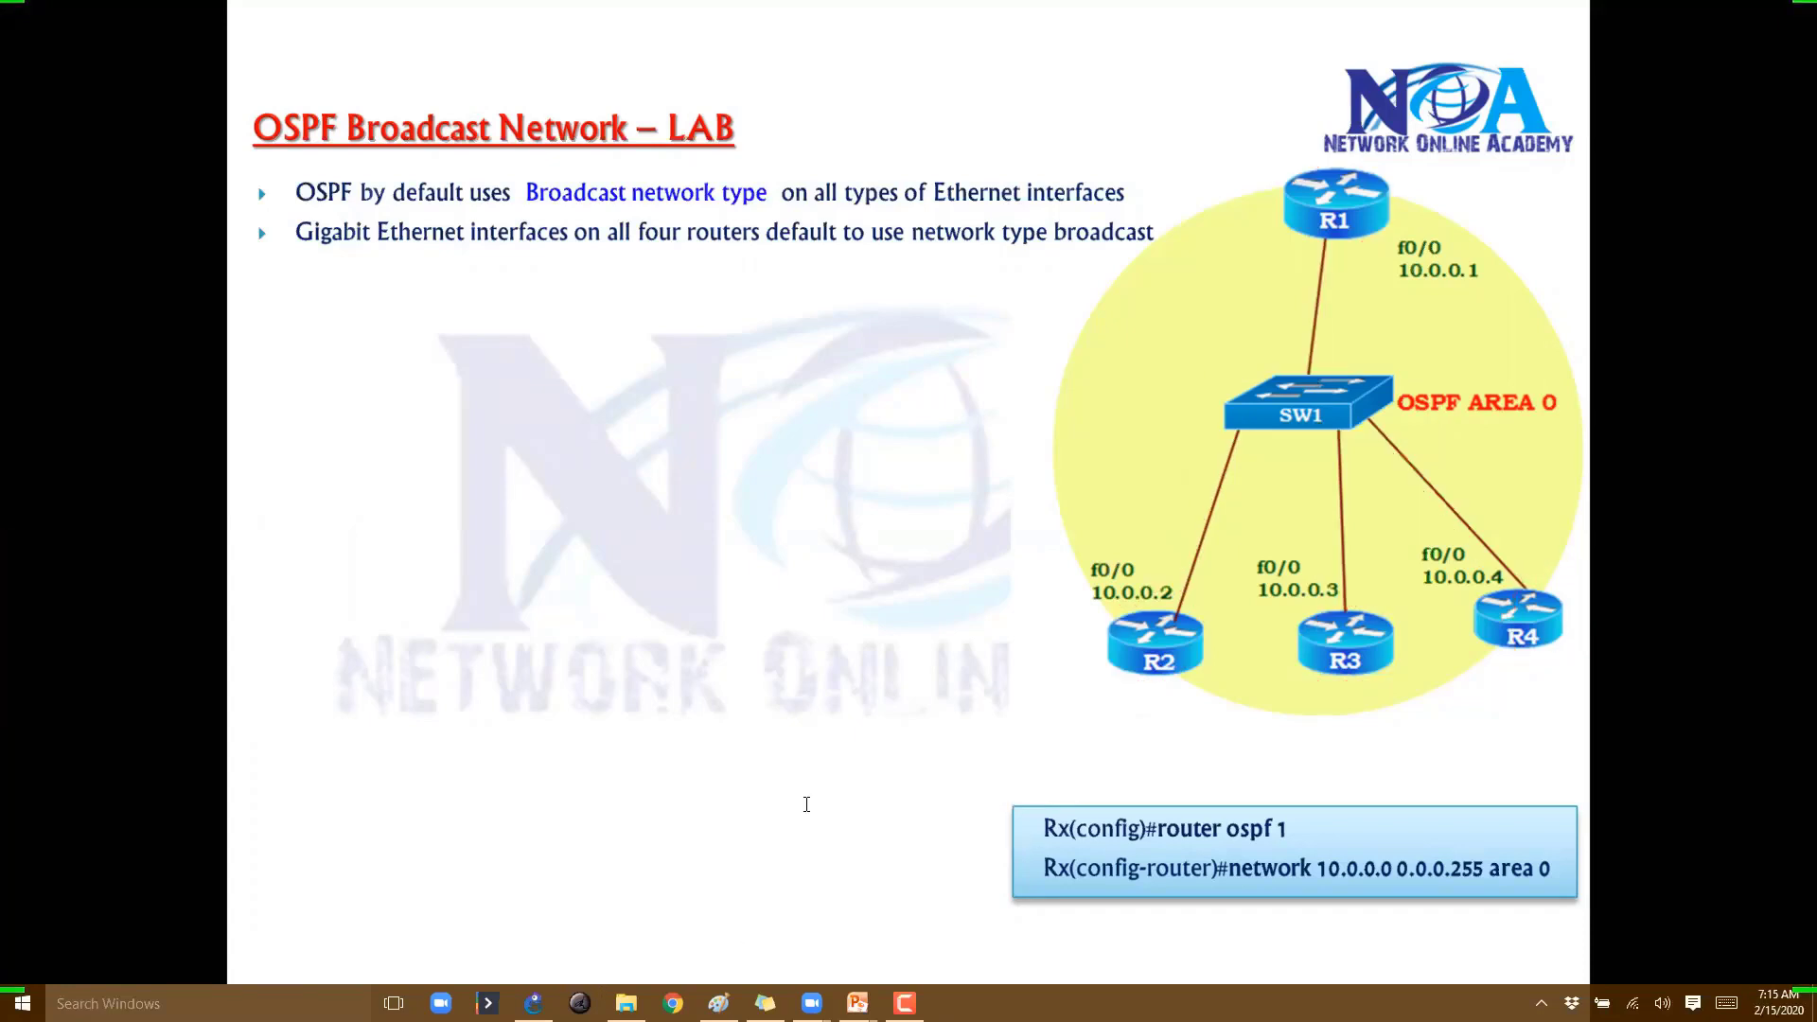
key("alt+Tab")
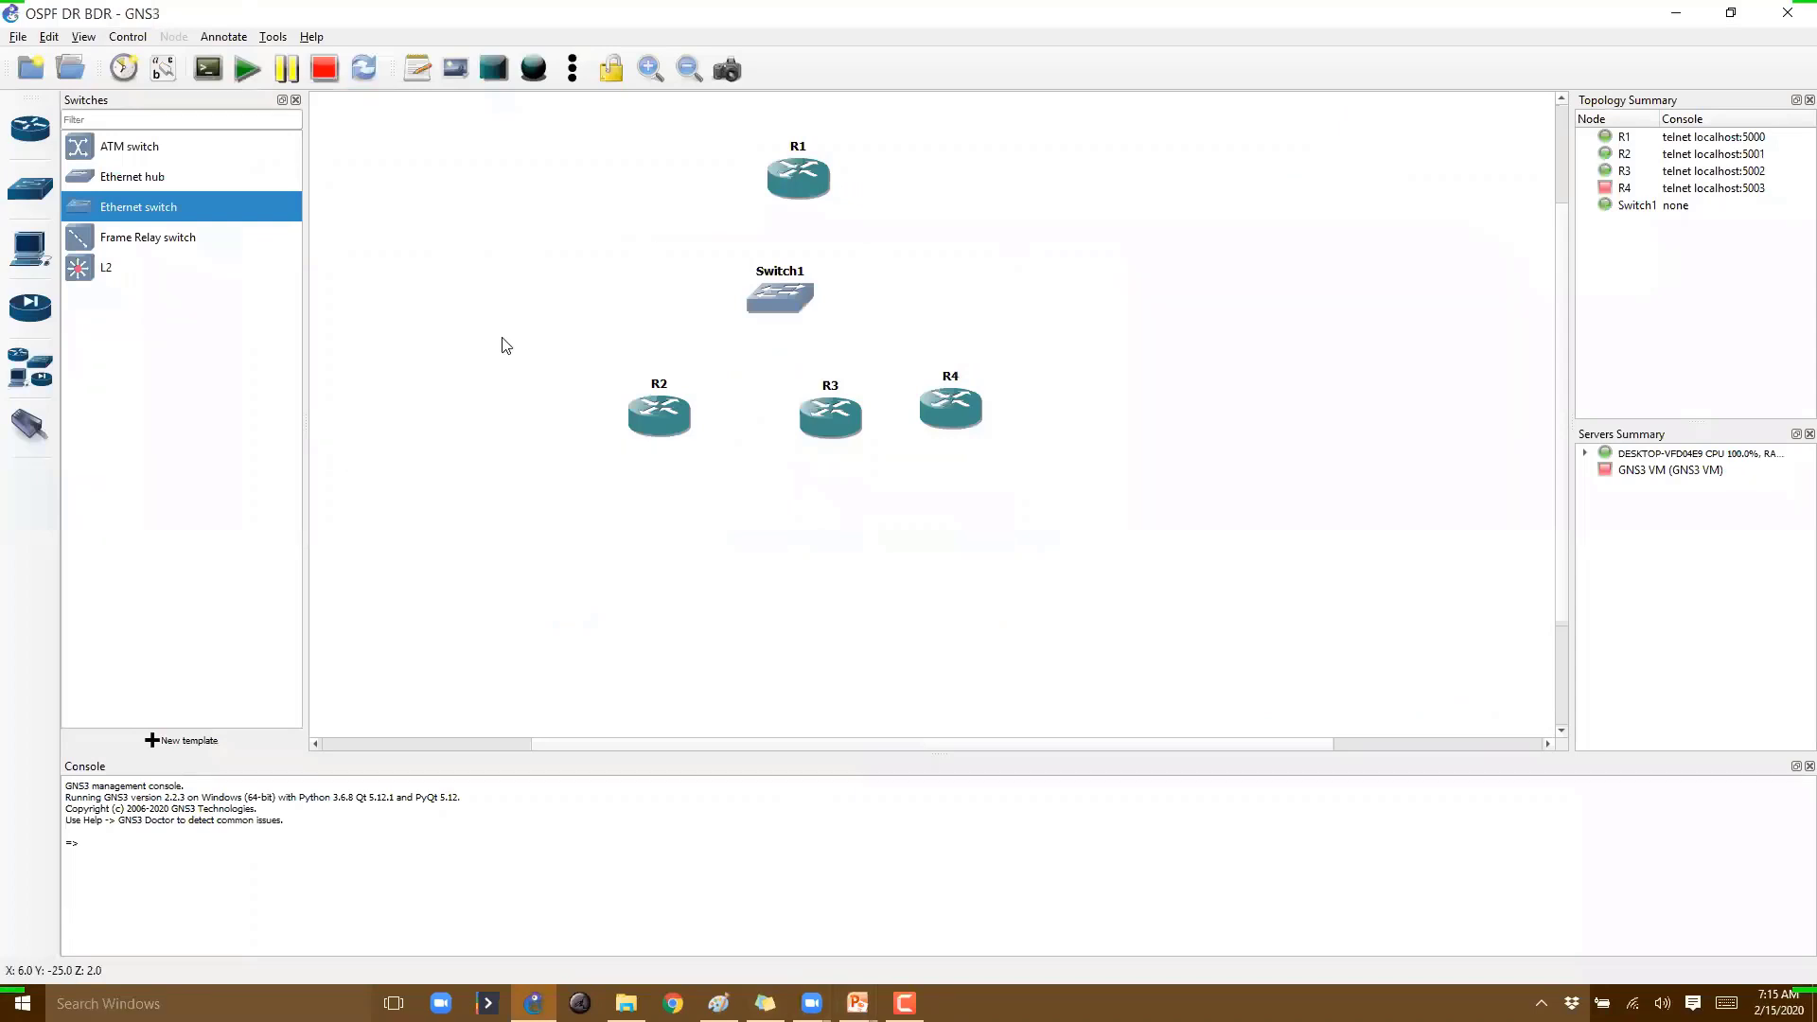
Link routers R2 and R1 to Switch1 in the topology
left_click(27, 428)
left_click(784, 319)
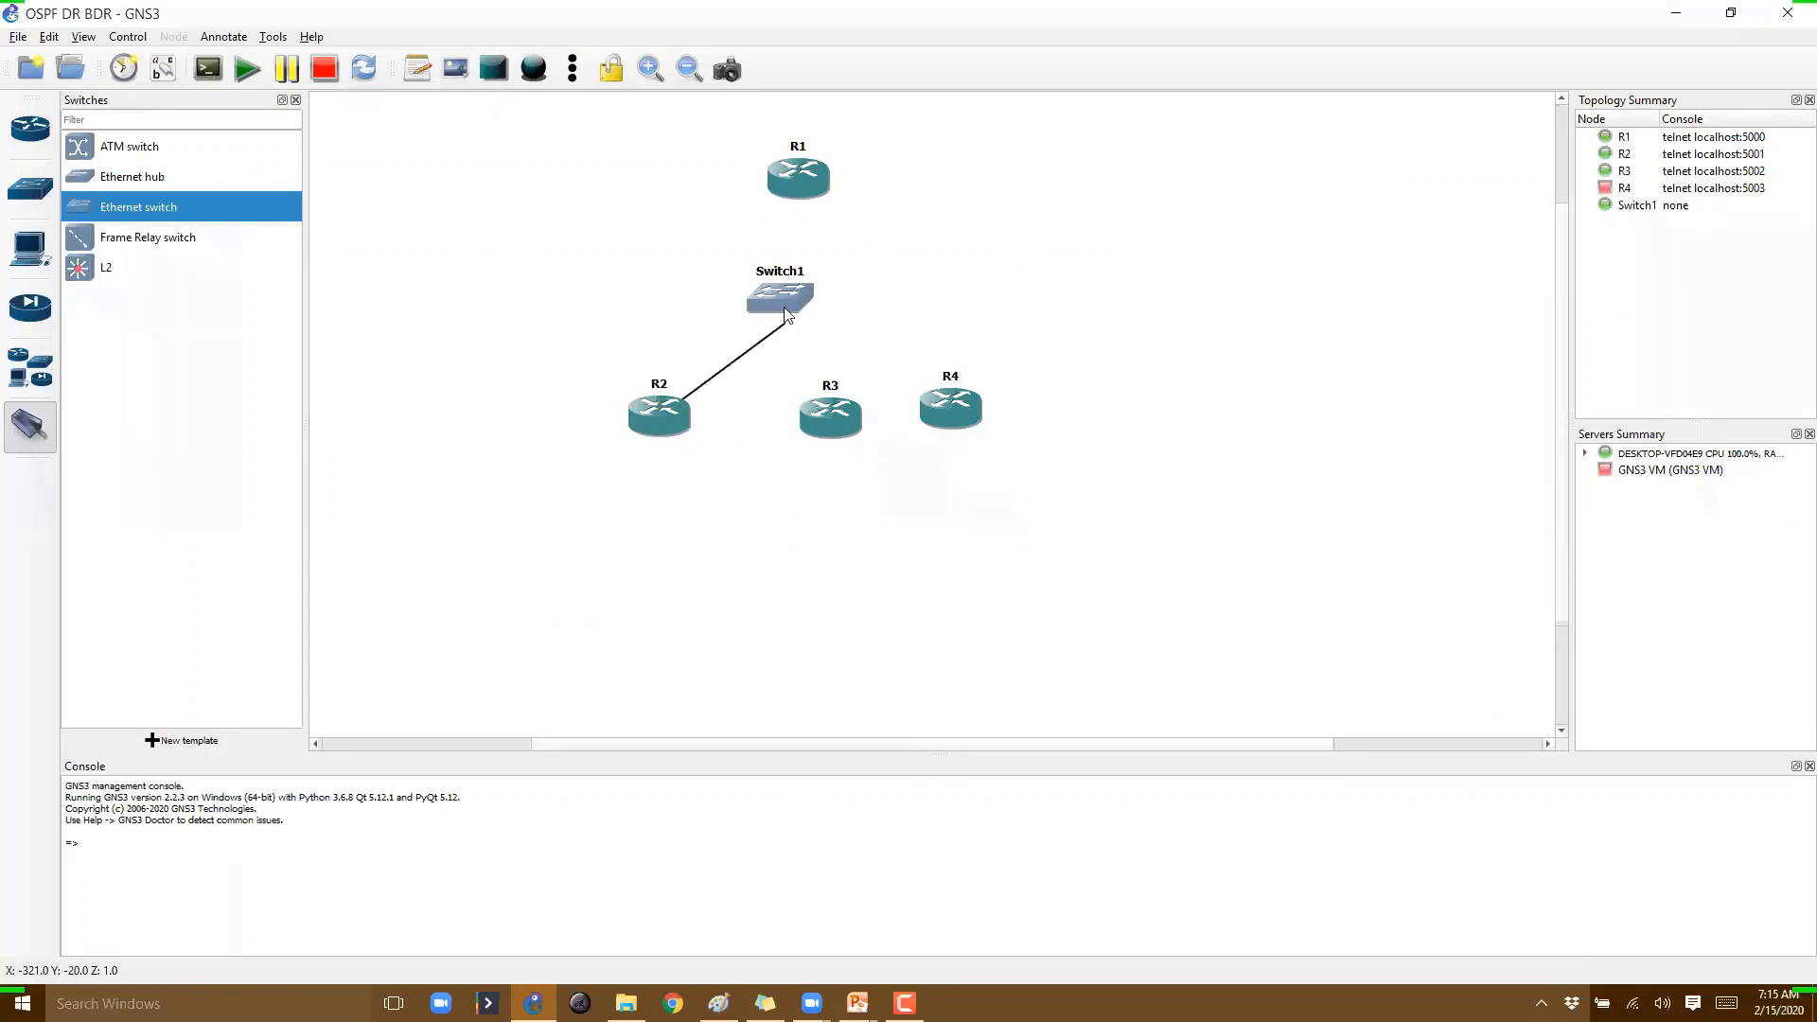
left_click(789, 175)
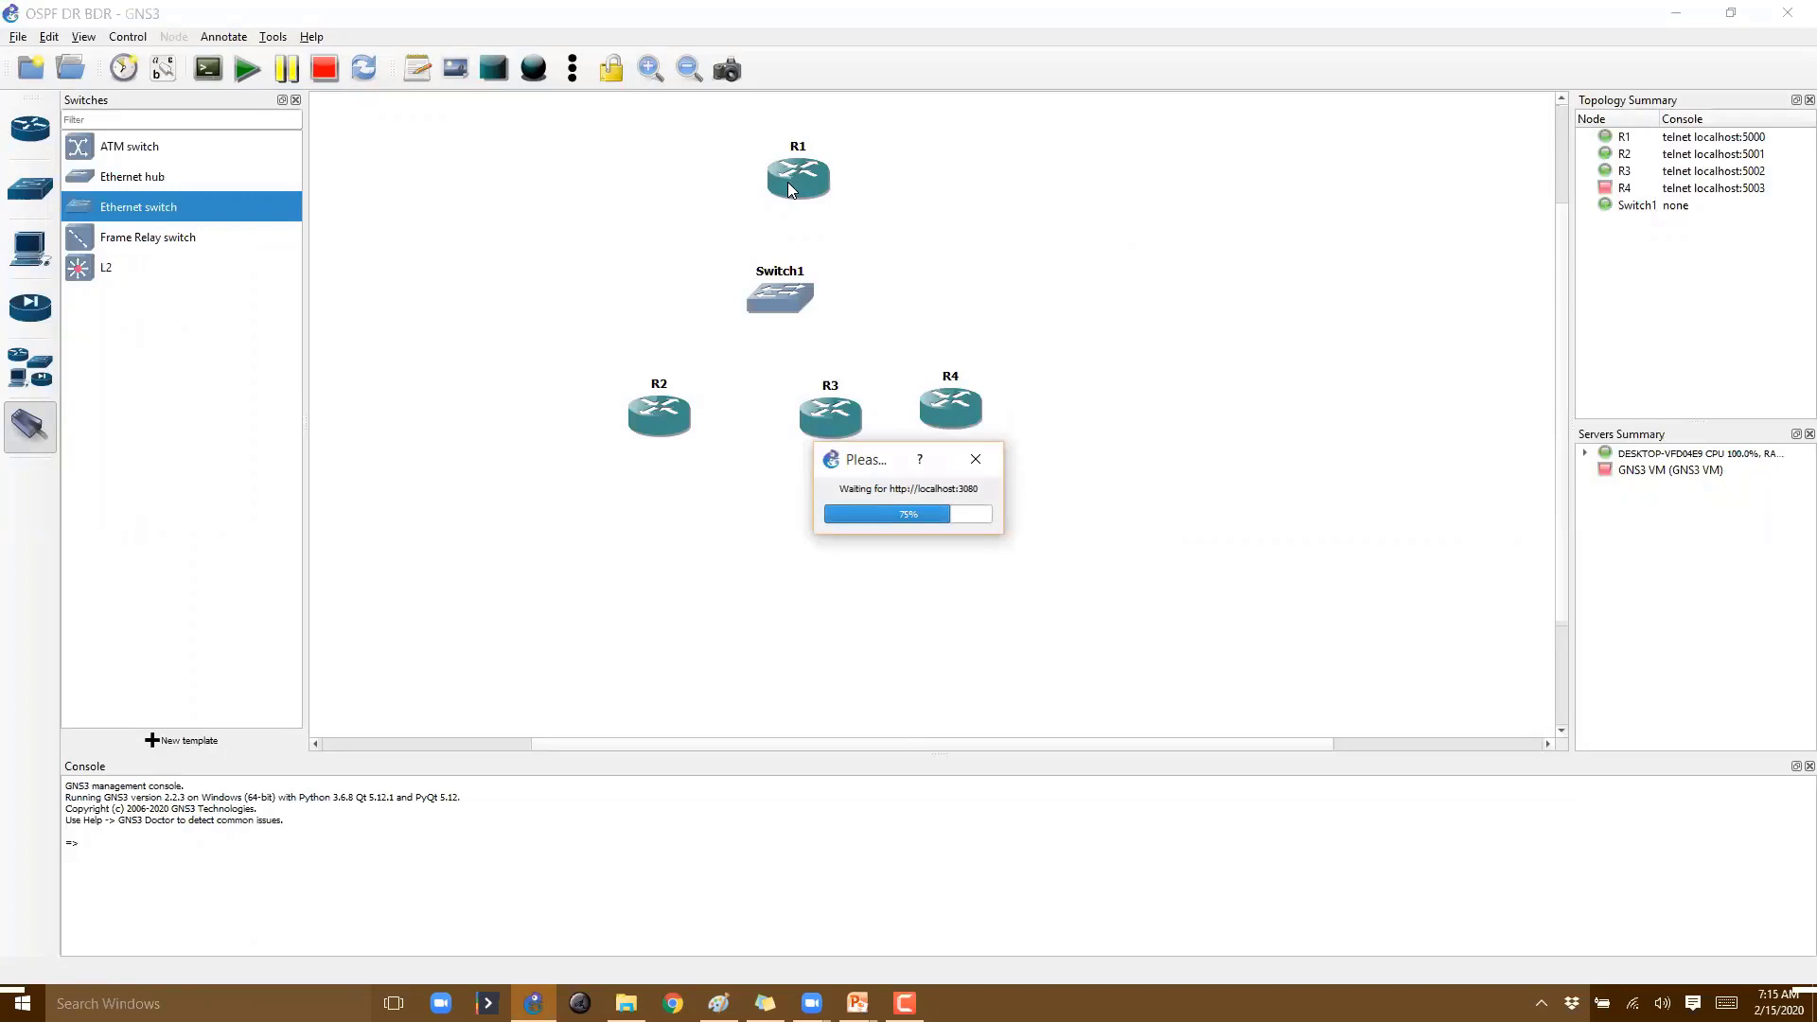
left_click(777, 312)
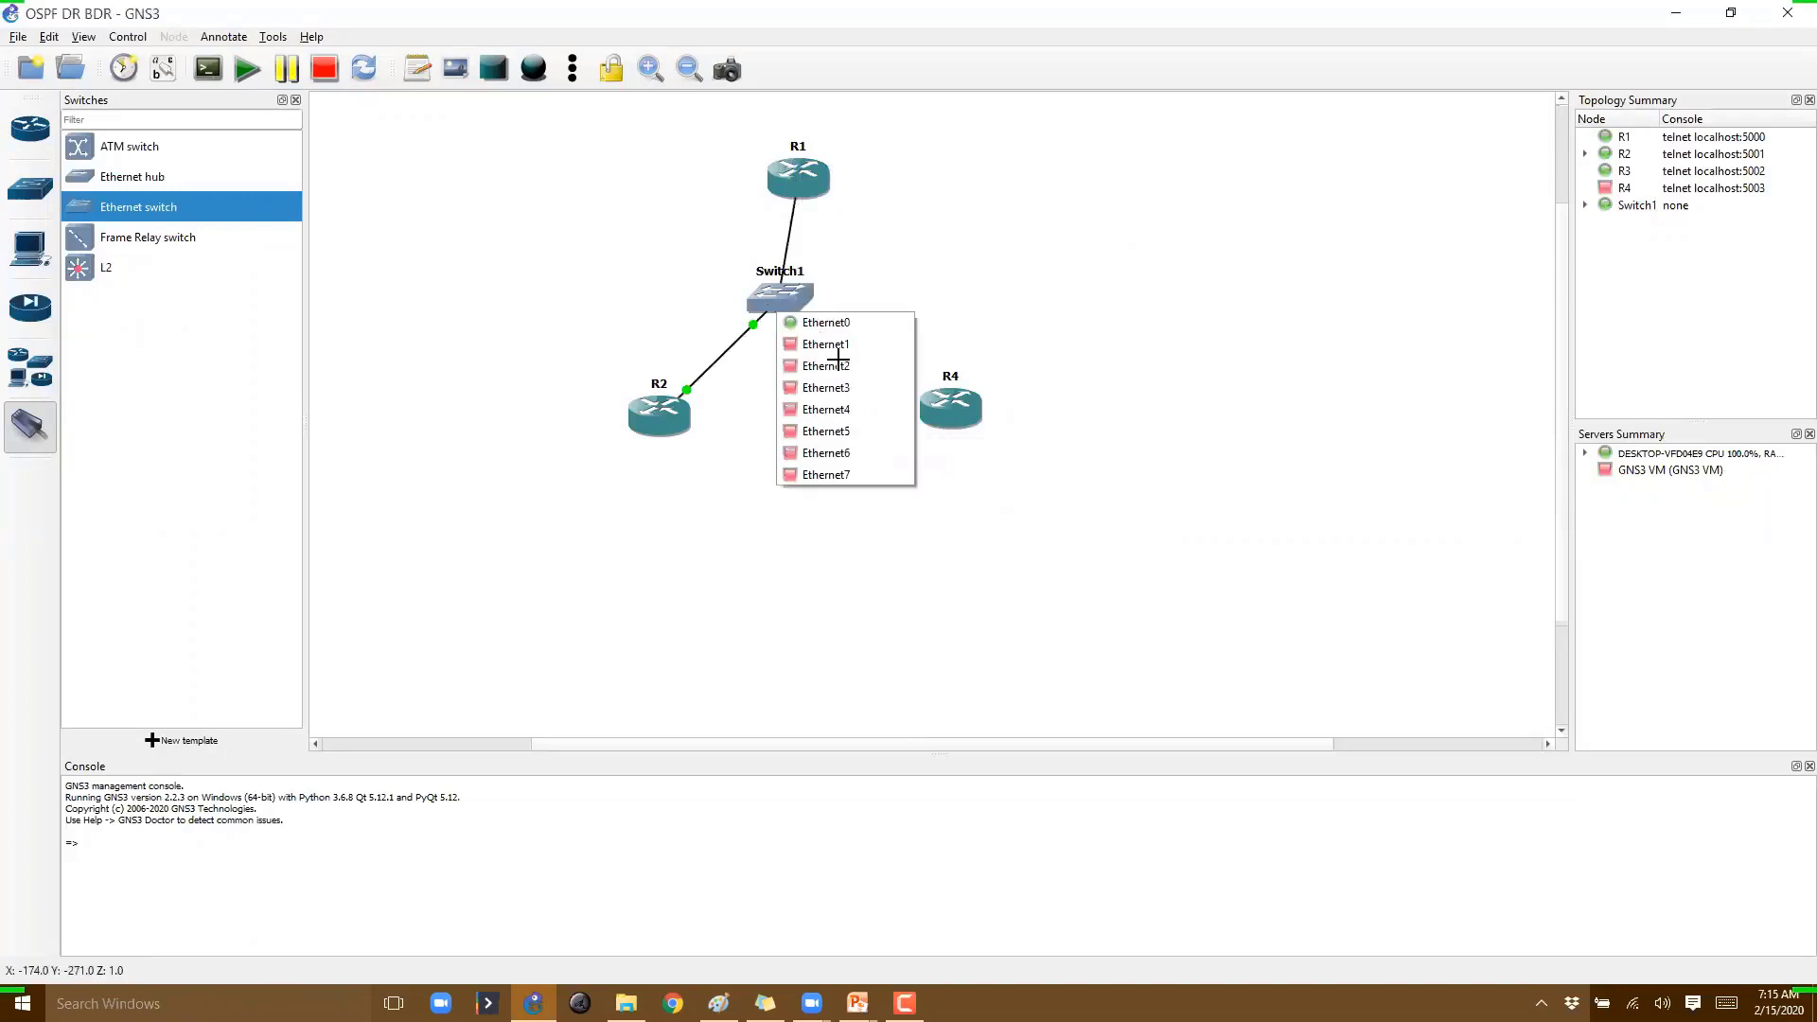
left_click(838, 357)
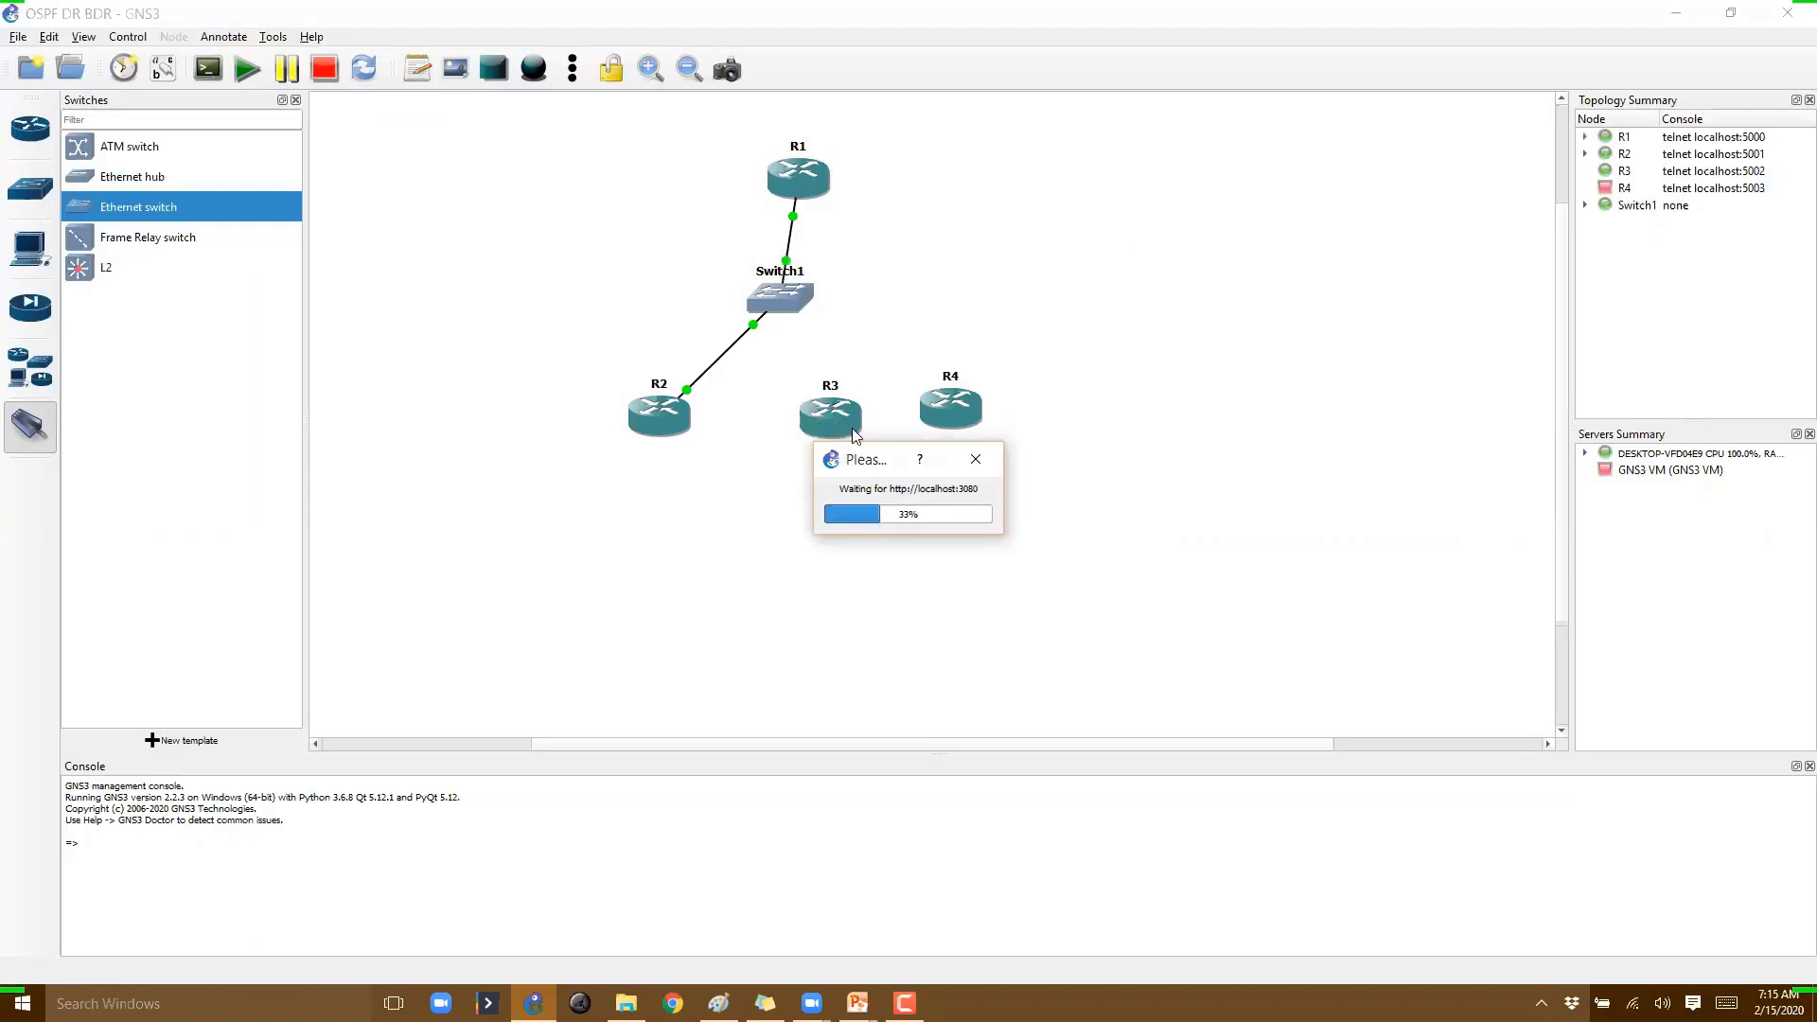
Link routers R3 and R4 to free Ethernet ports on Switch1
left_click(814, 424)
left_click(781, 296)
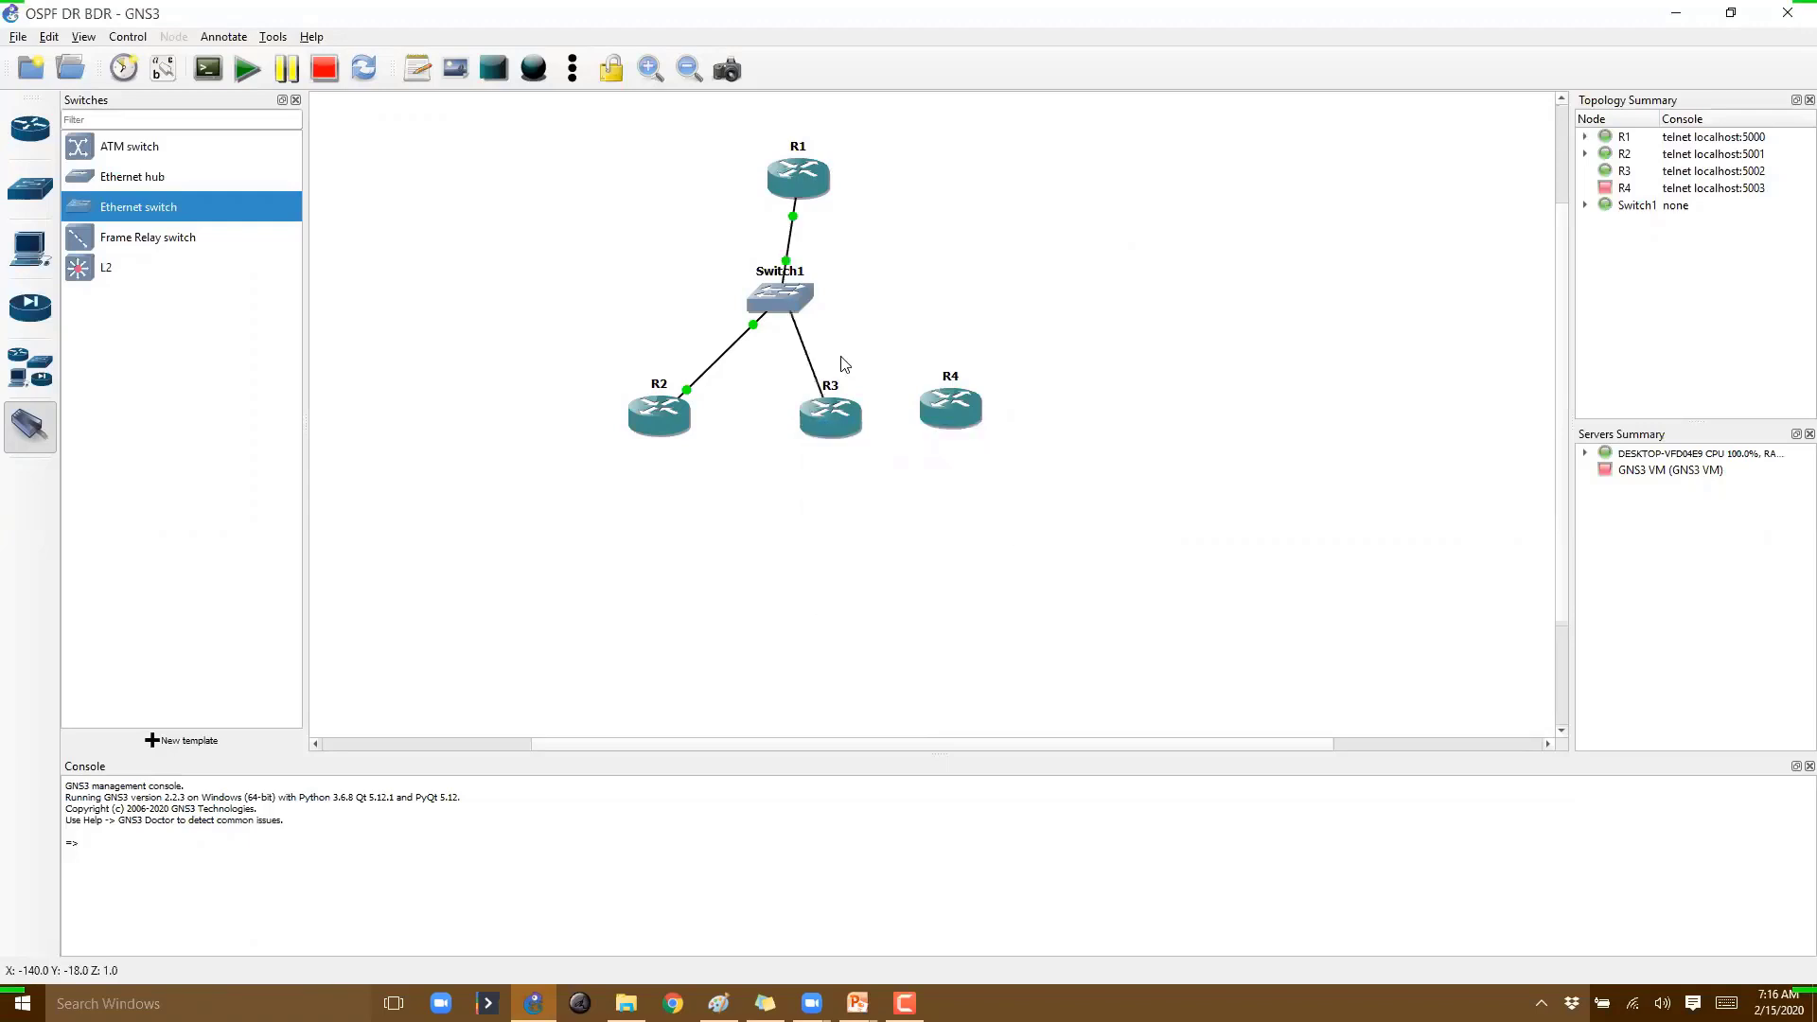
left_click(813, 584)
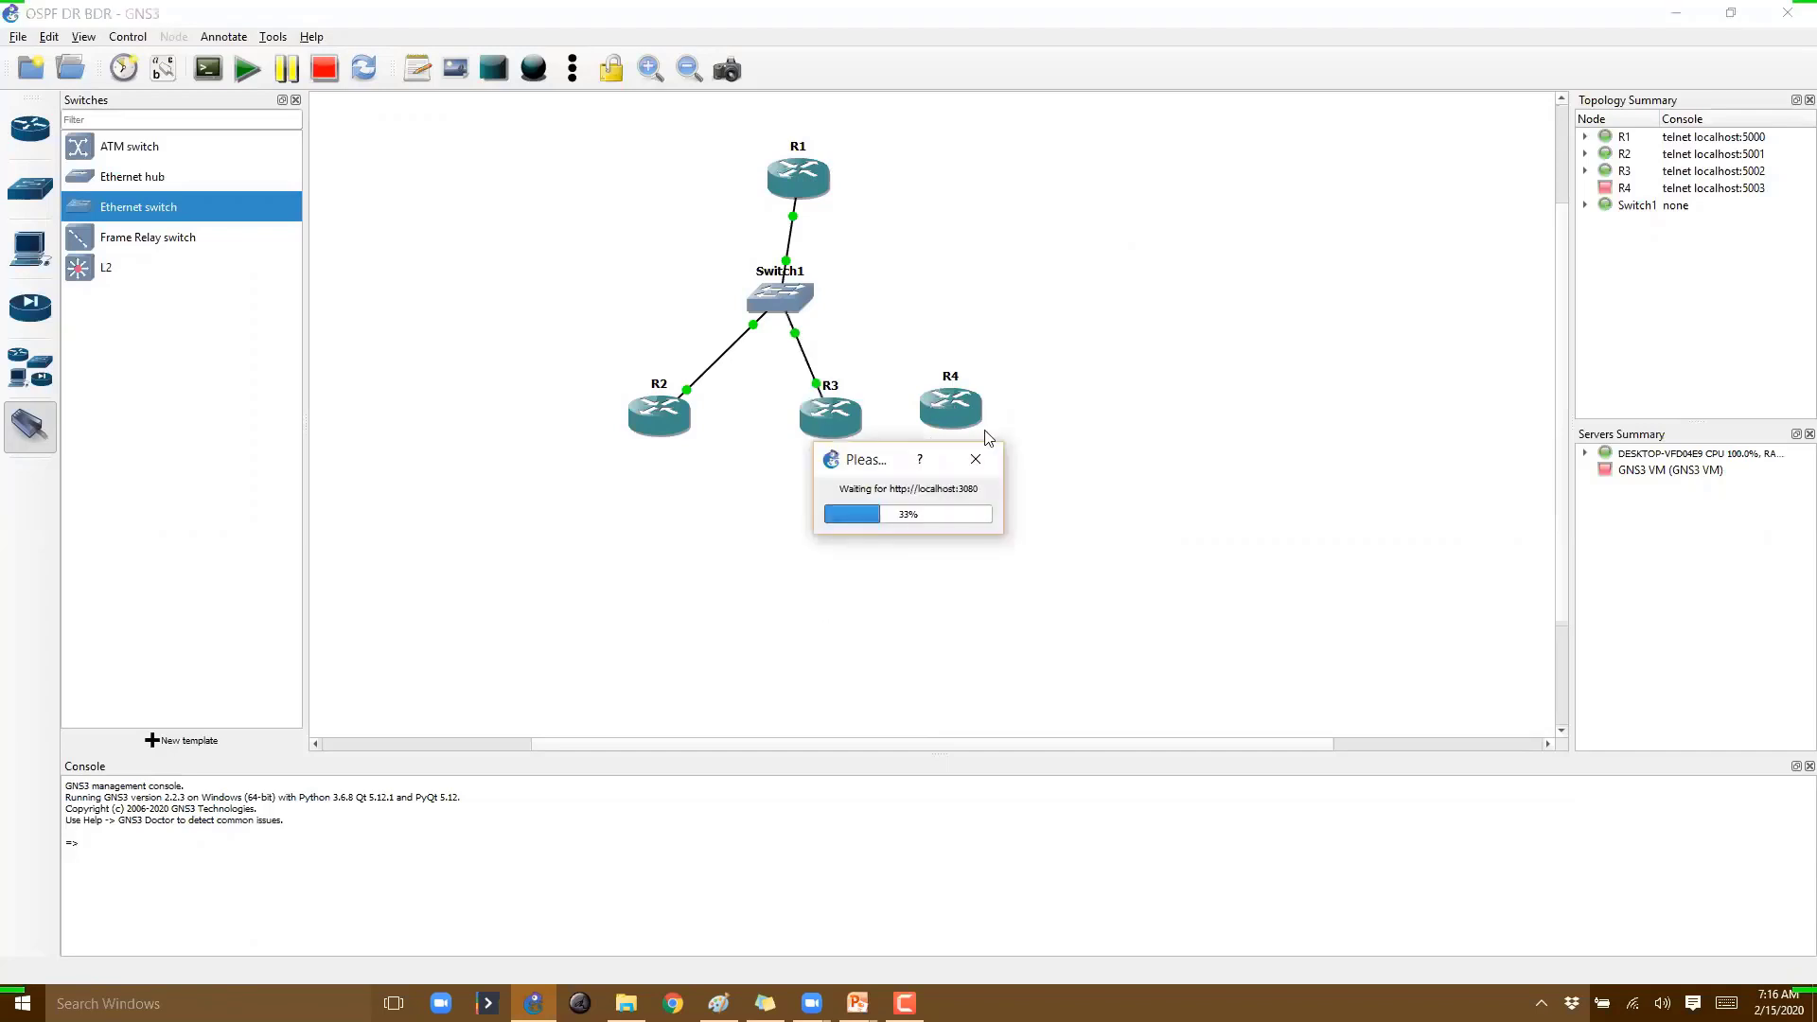
left_click(946, 409)
left_click(785, 303)
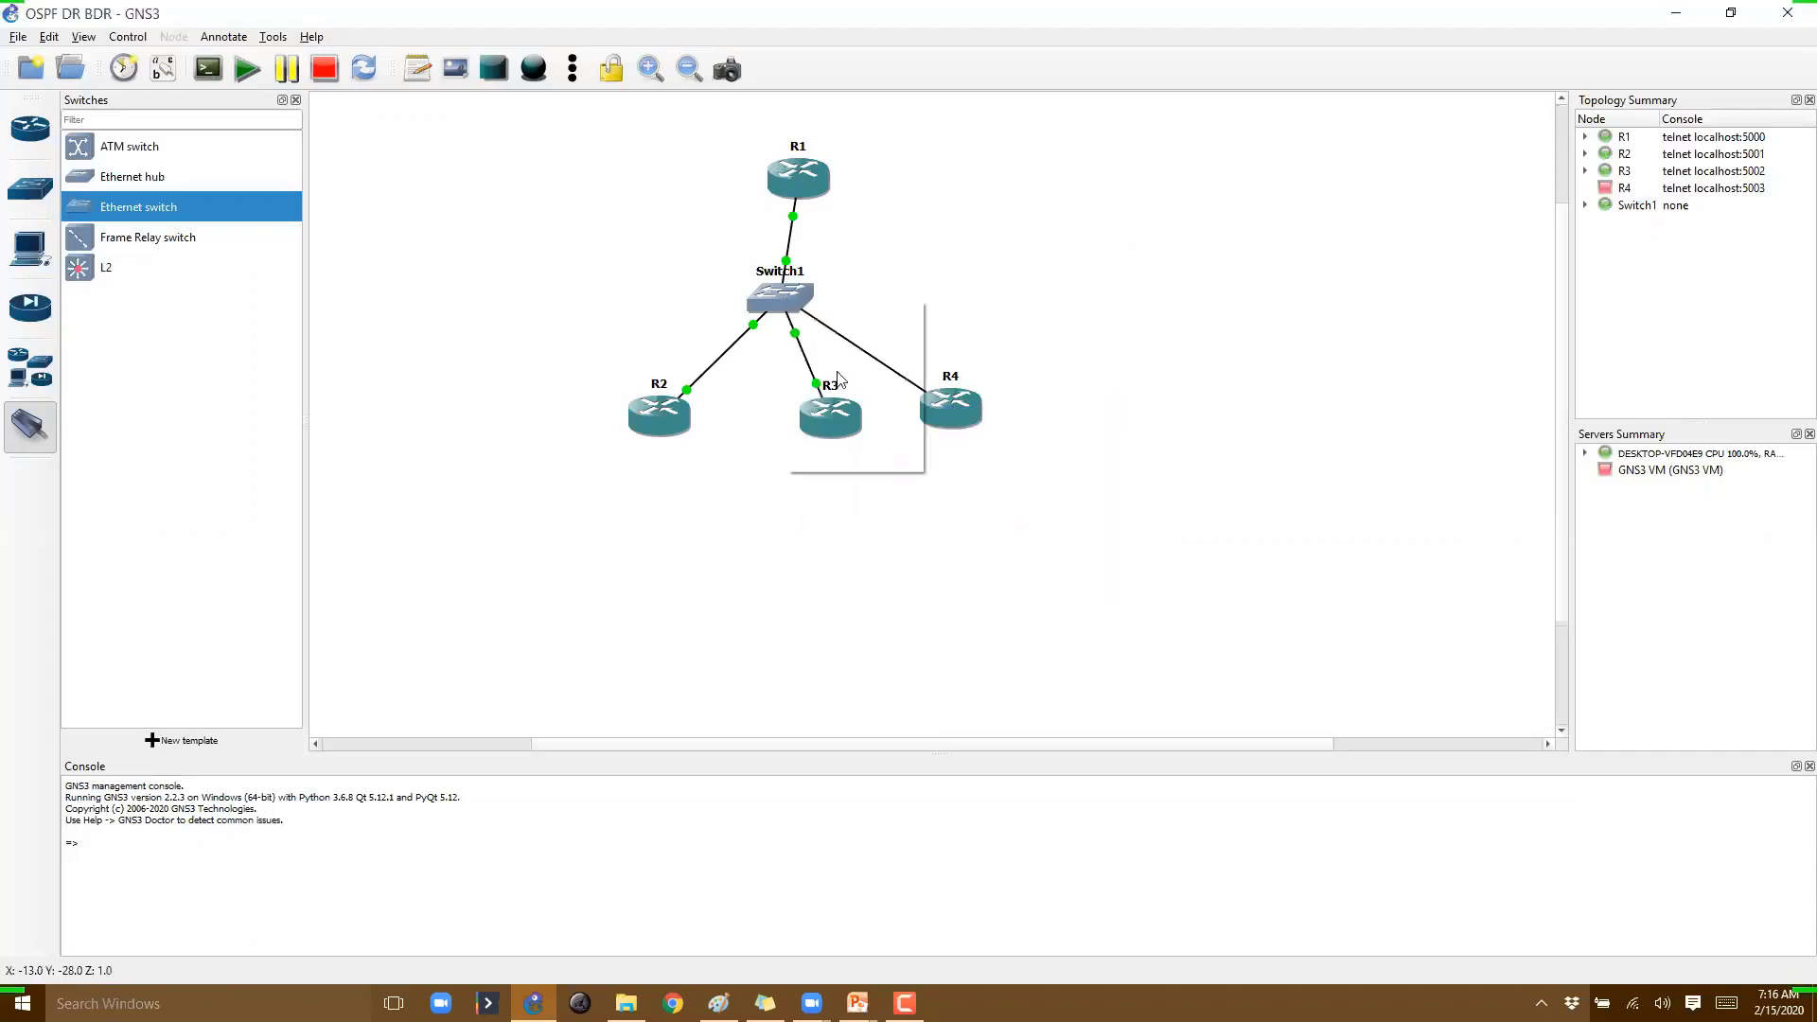
left_click(865, 375)
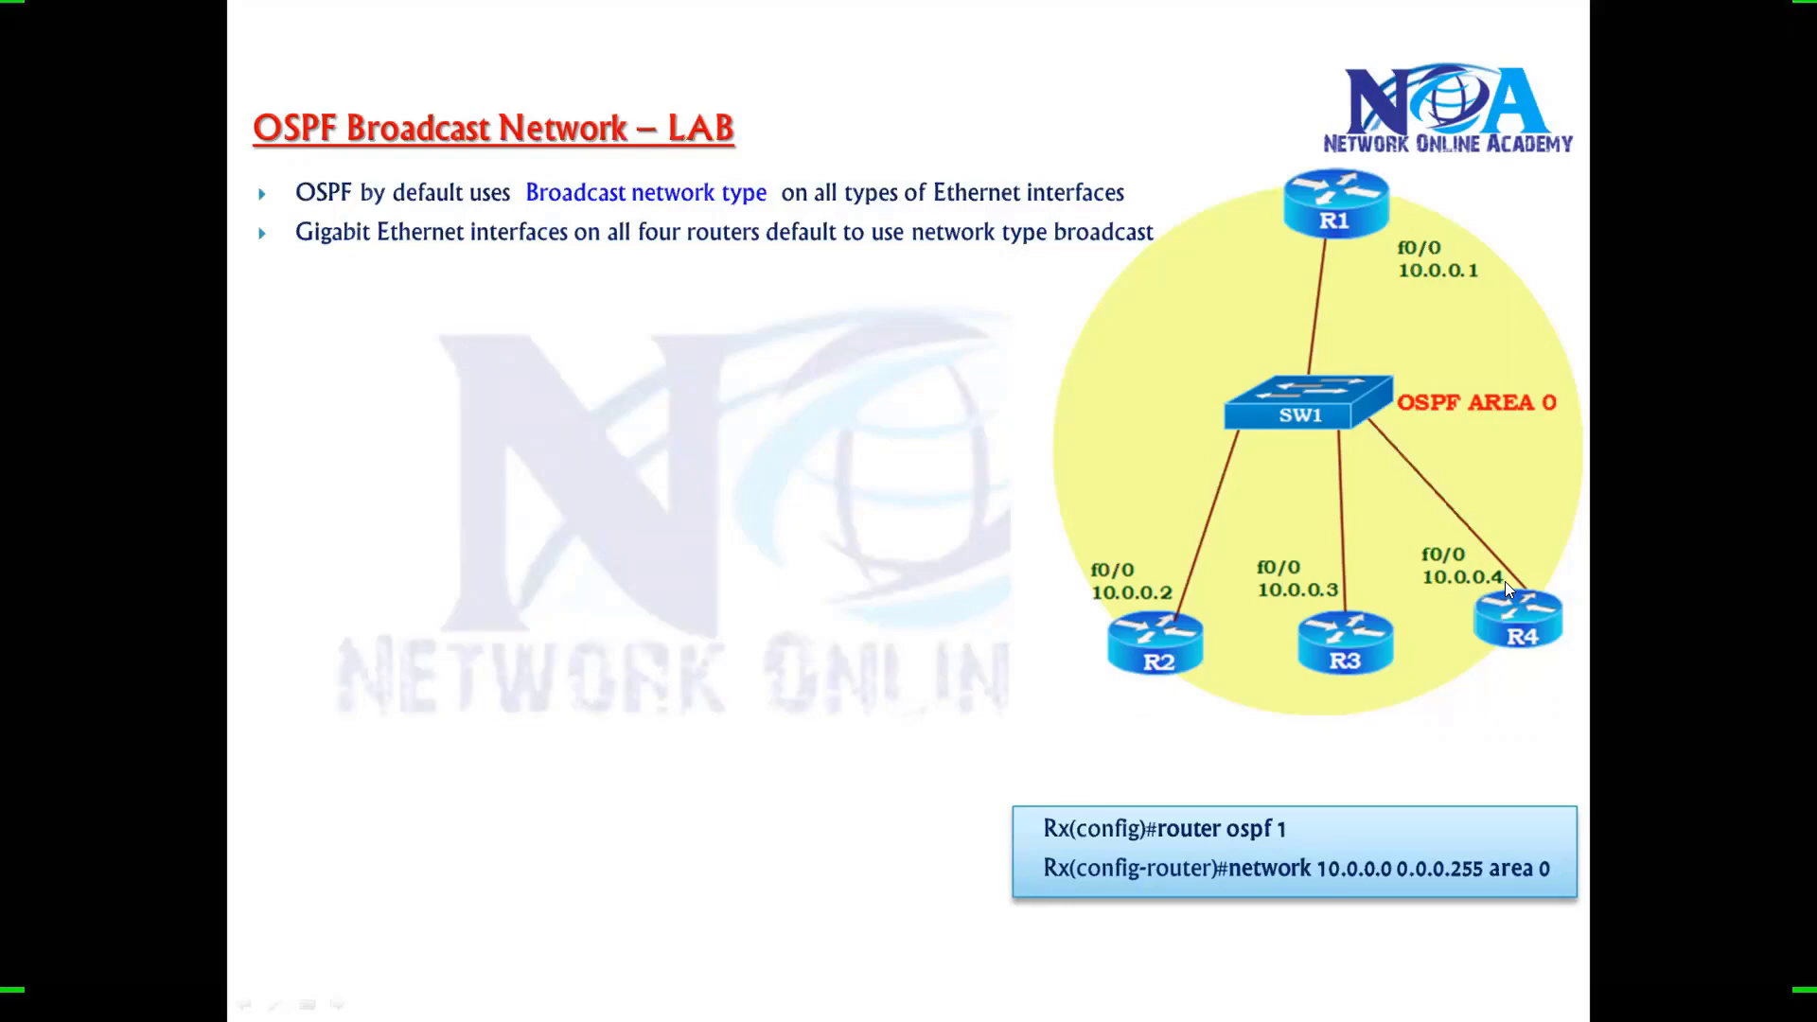
Return to the GNS3 topology, start router R4 and open the console of R1
key("alt+Tab")
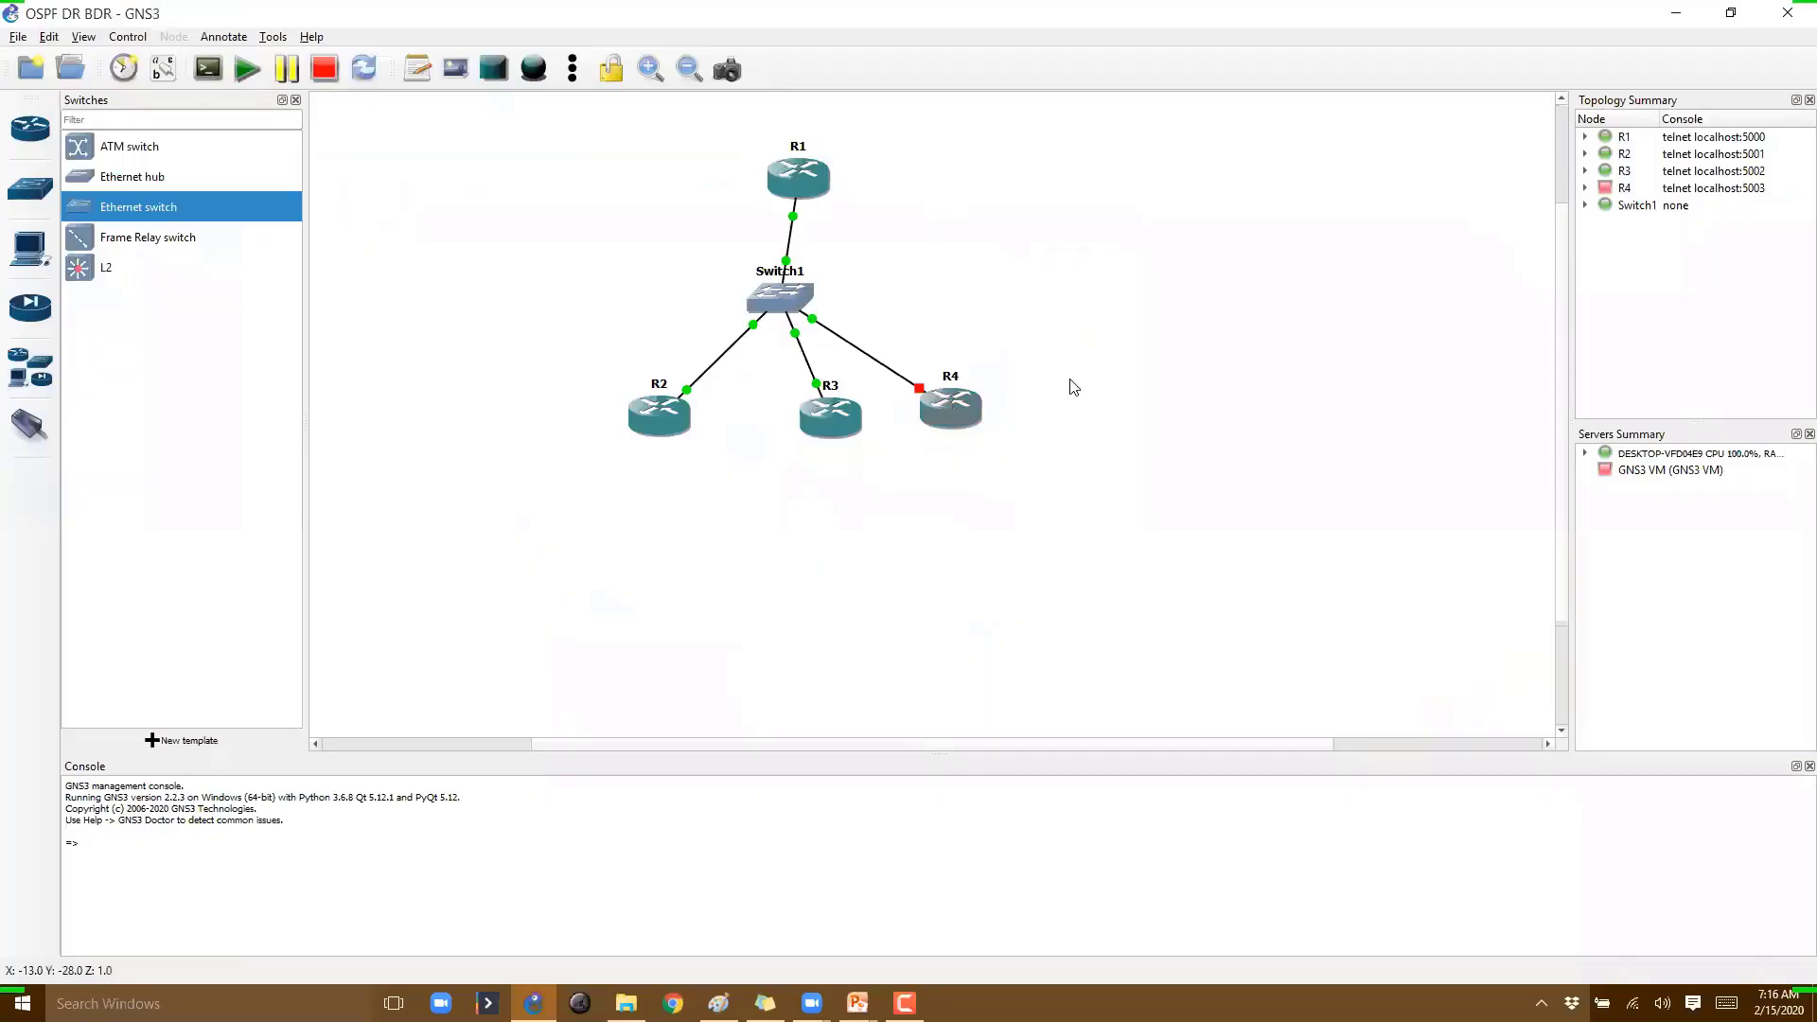
right_click(951, 403)
left_click(979, 479)
right_click(791, 179)
left_click(821, 211)
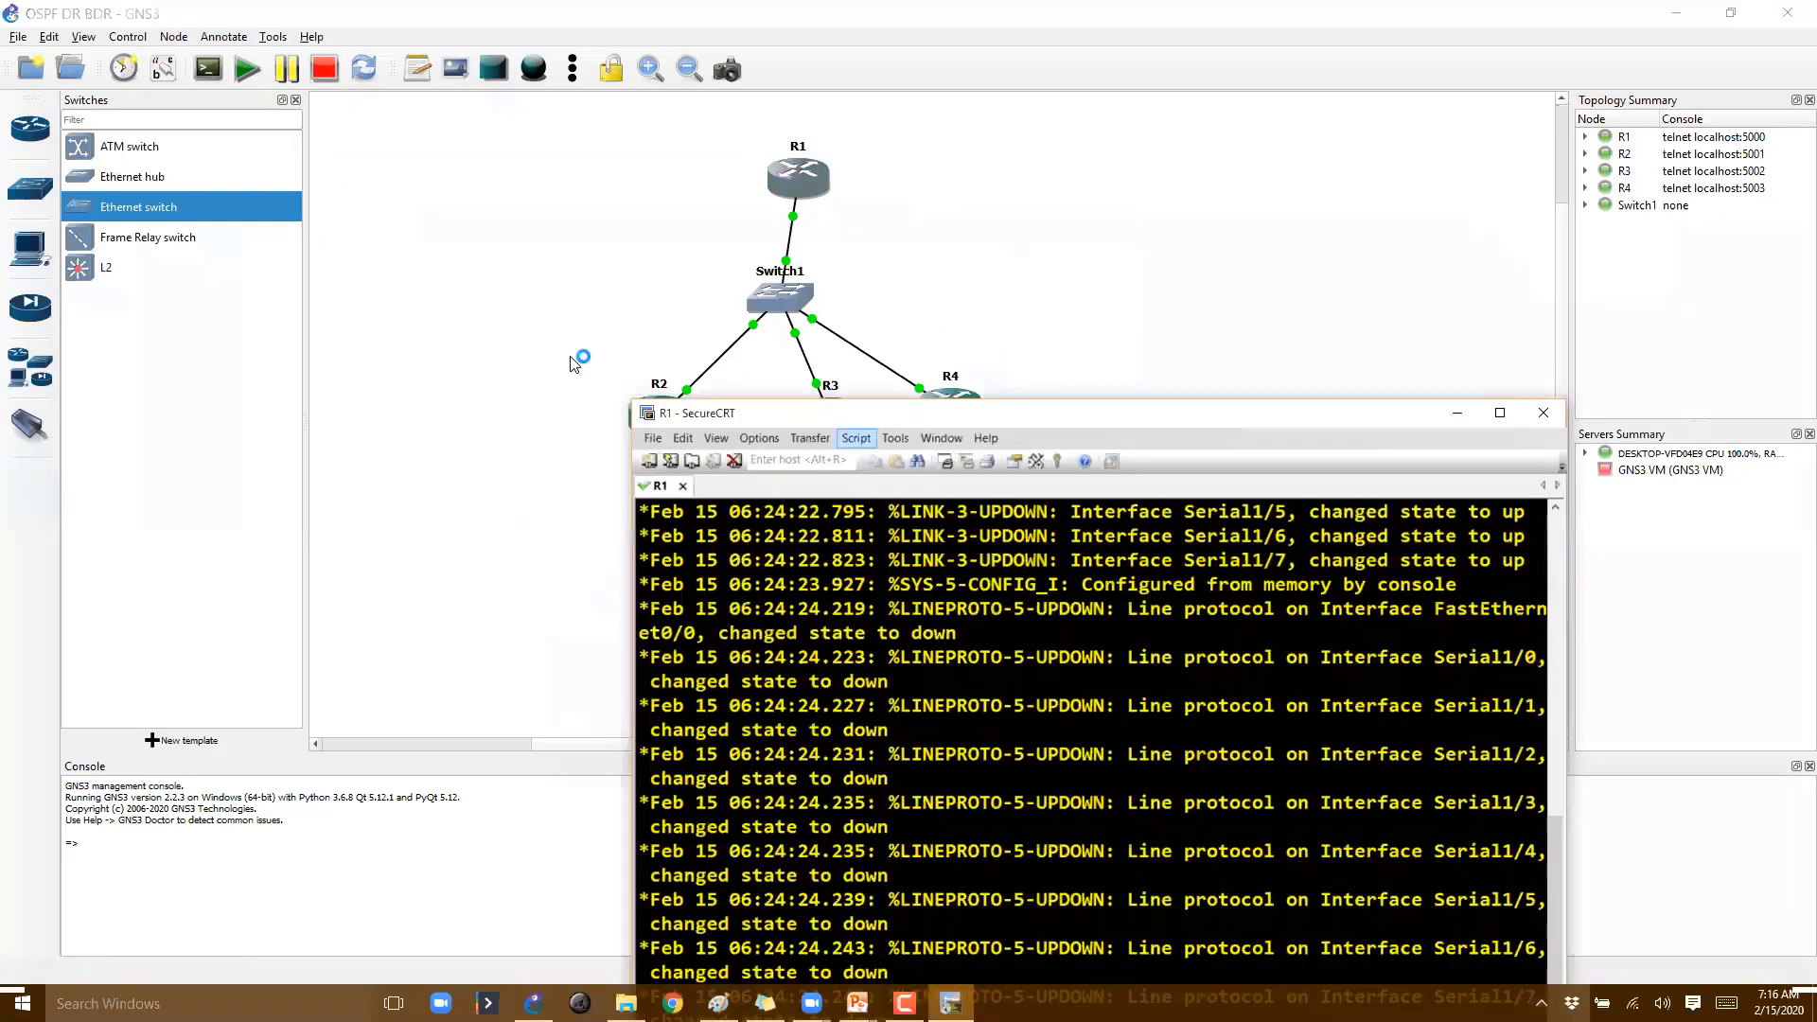
Select R2, R3 and R4 together and open their consoles
left_click_drag(861, 421, 983, 301)
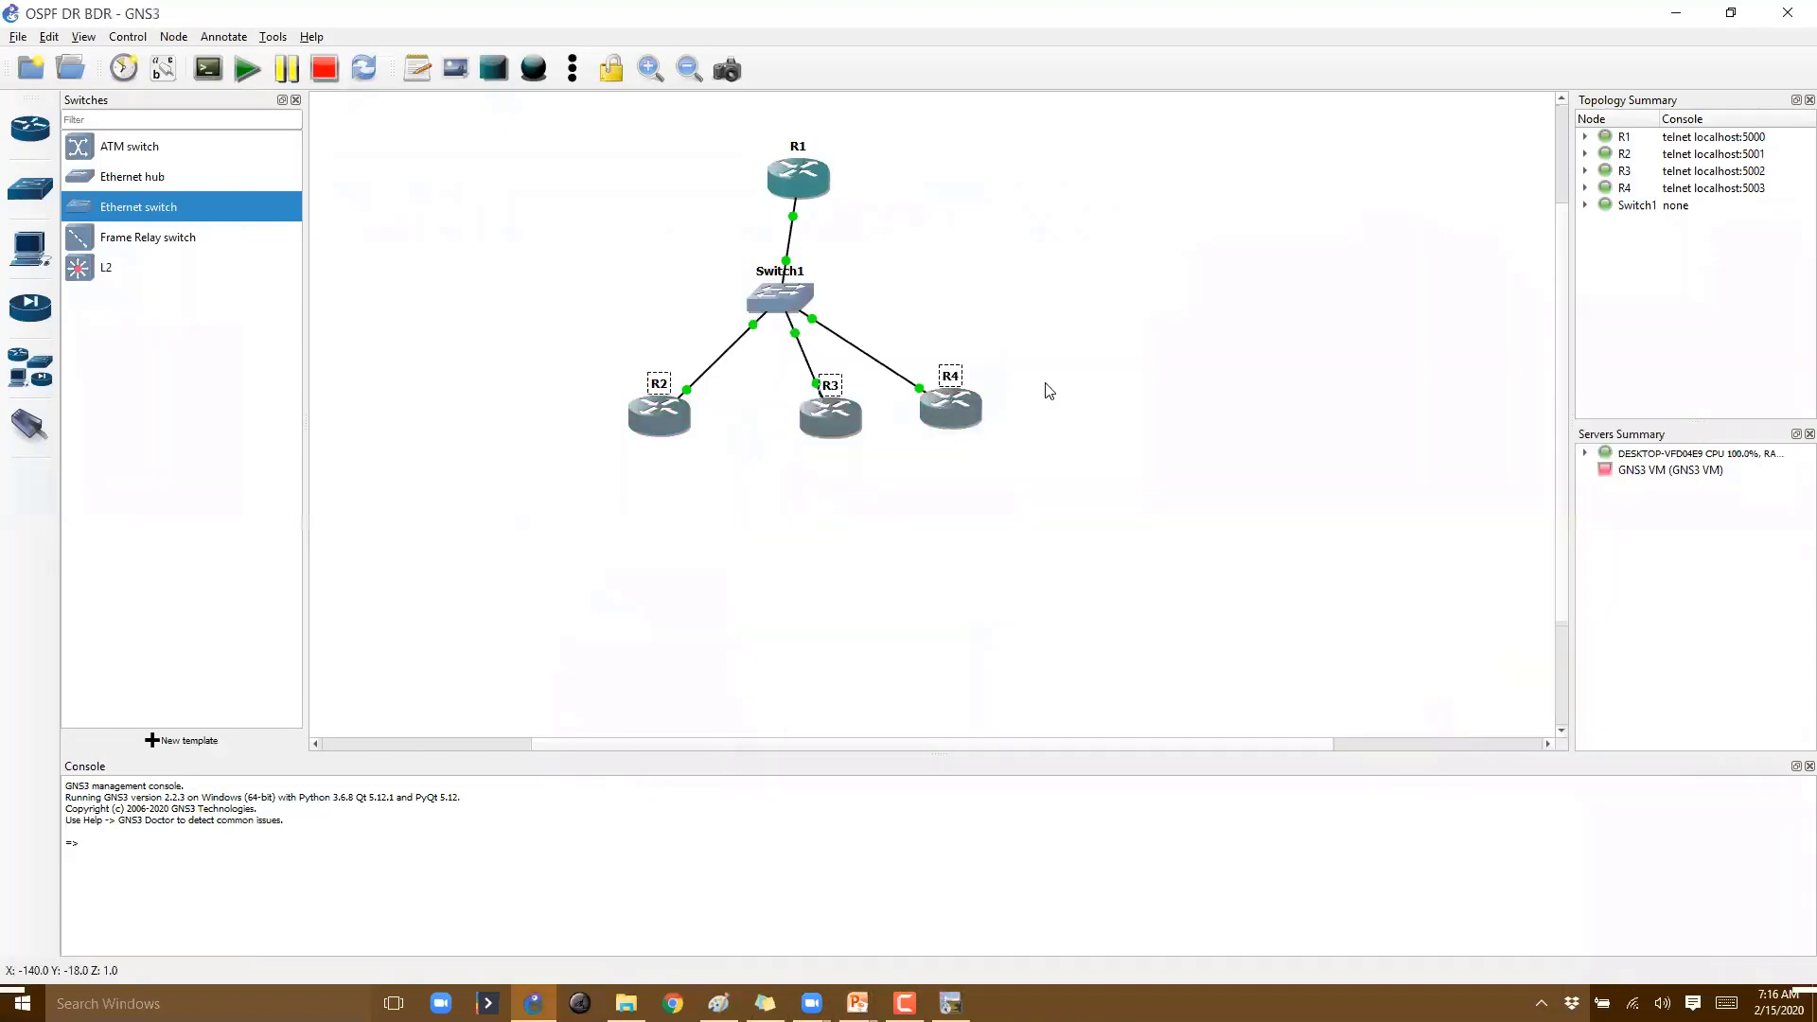
right_click(975, 407)
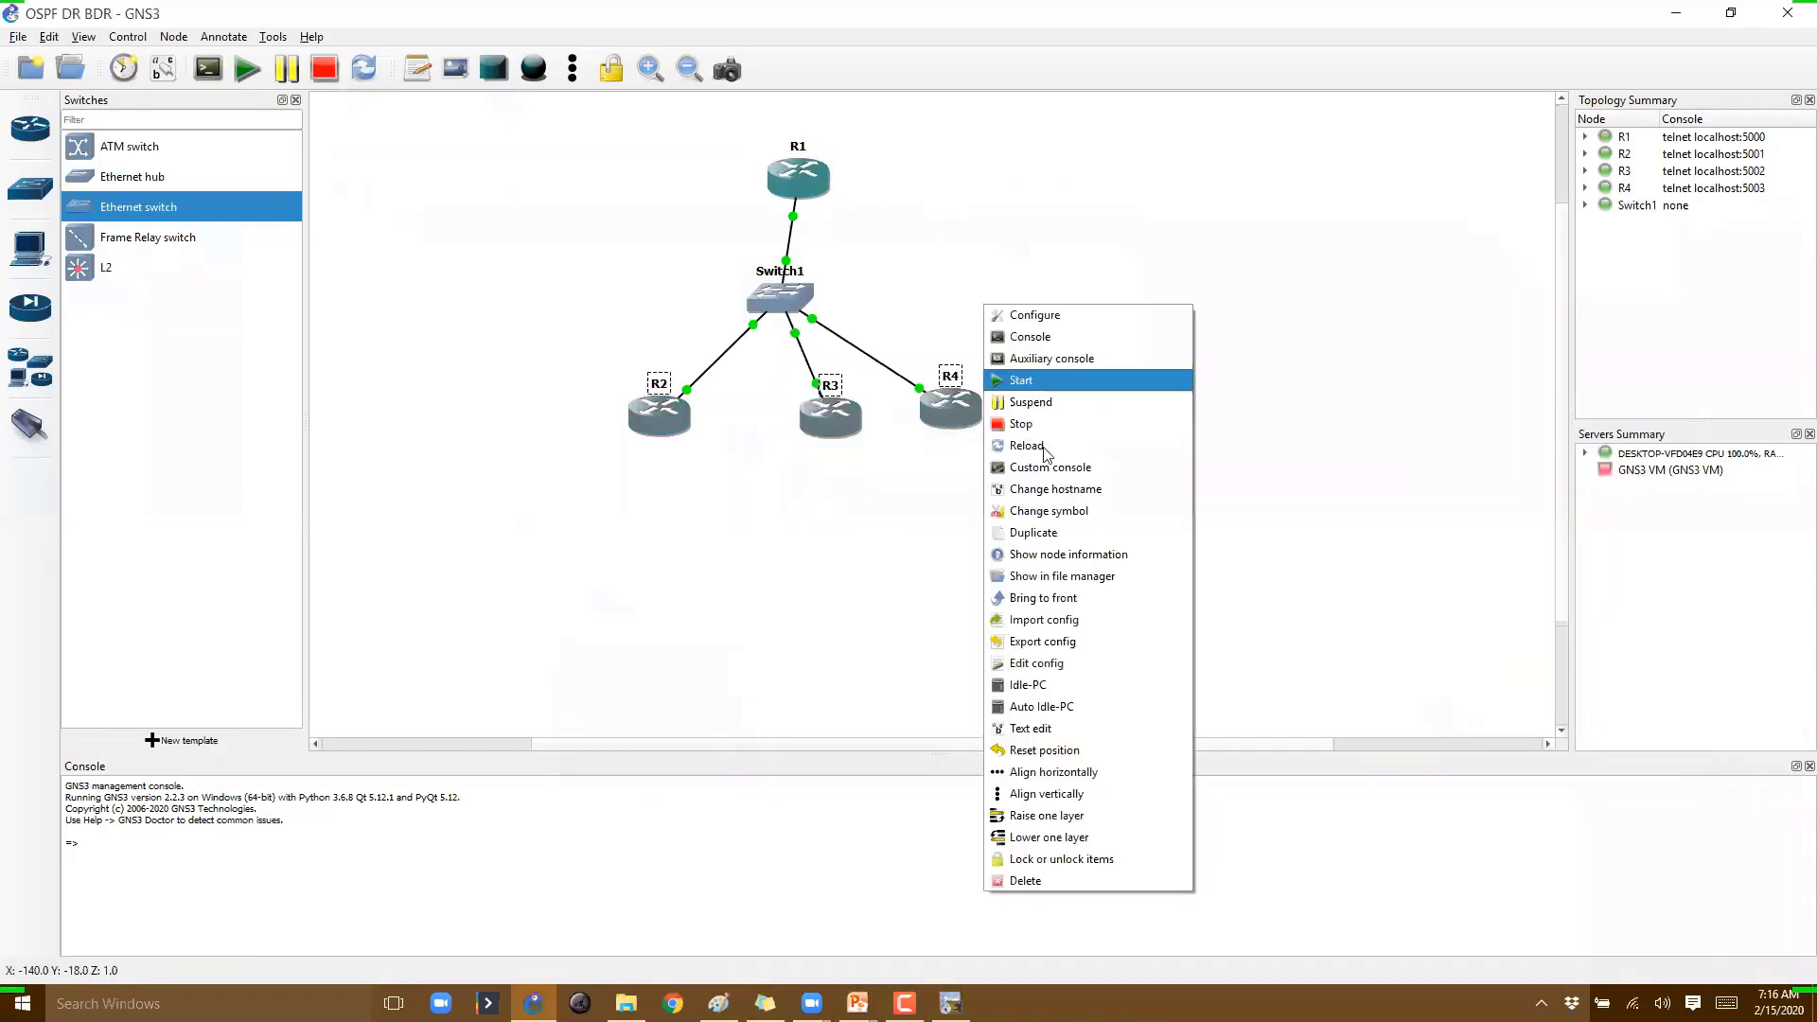
left_click(1051, 357)
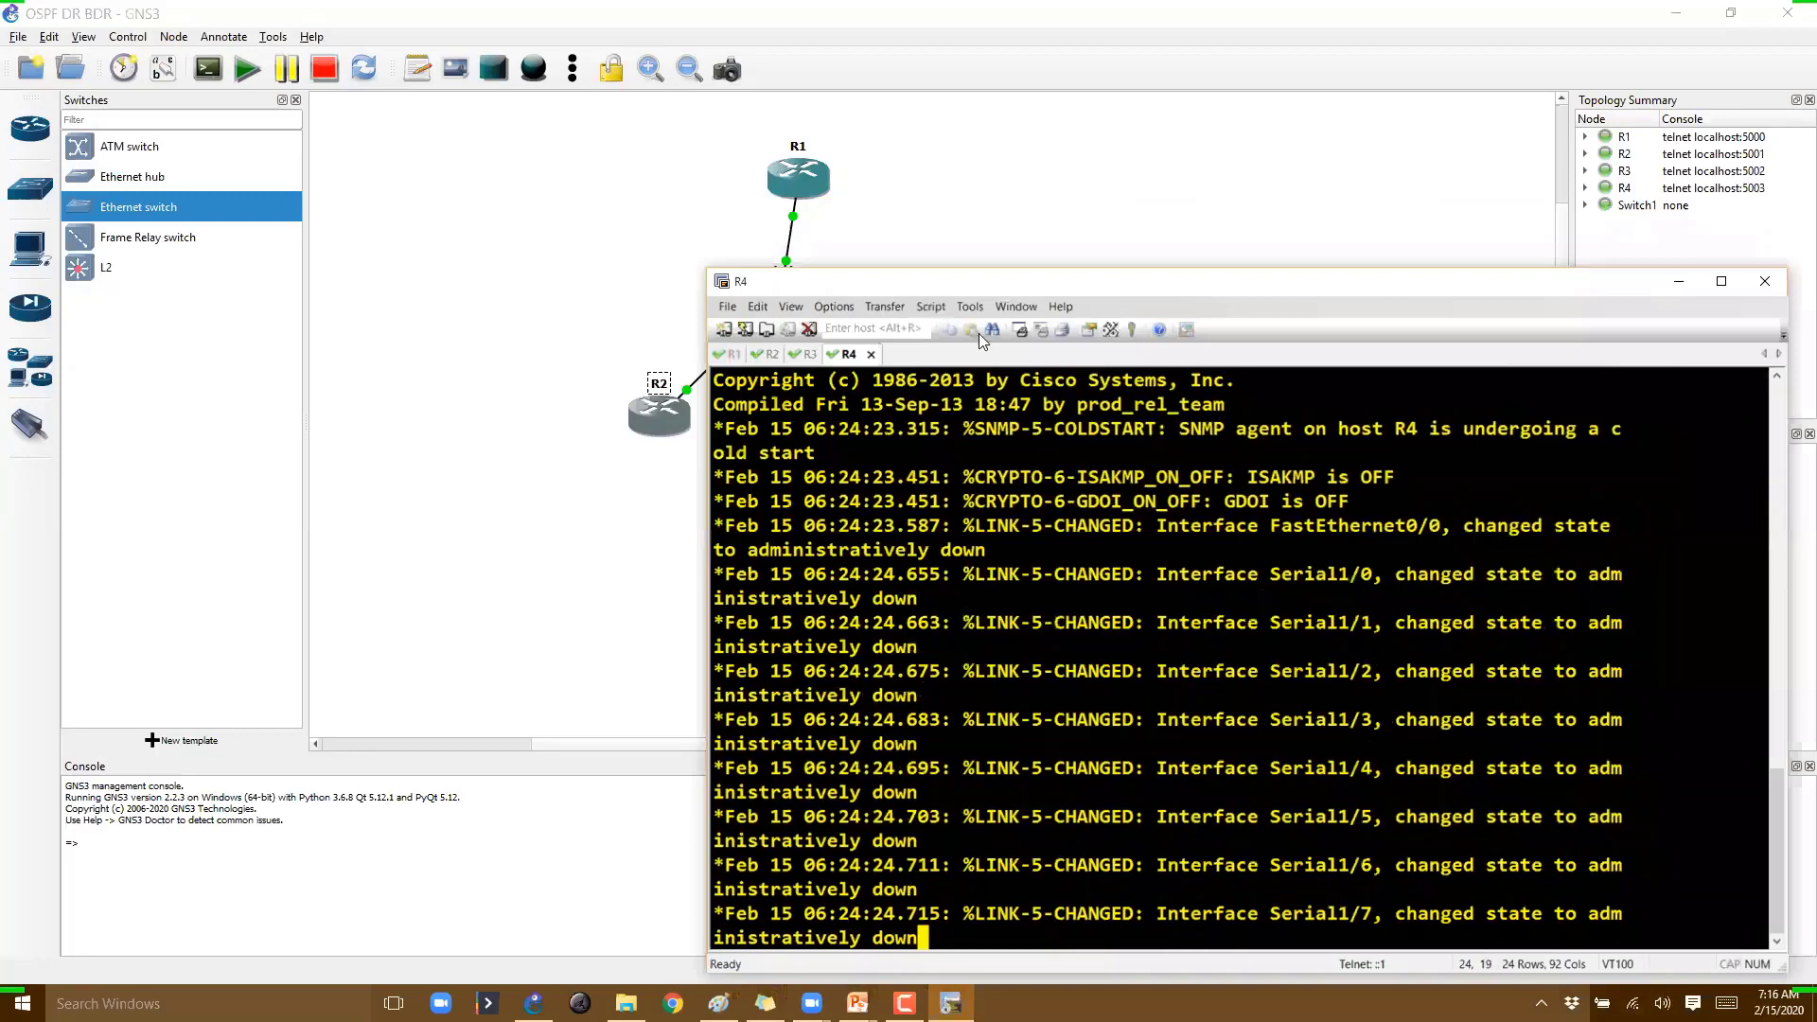
Bring up the Paint topology diagram with the R1 console over it and enter global configuration mode on R1
key("alt+Tab")
key("alt+Tab")
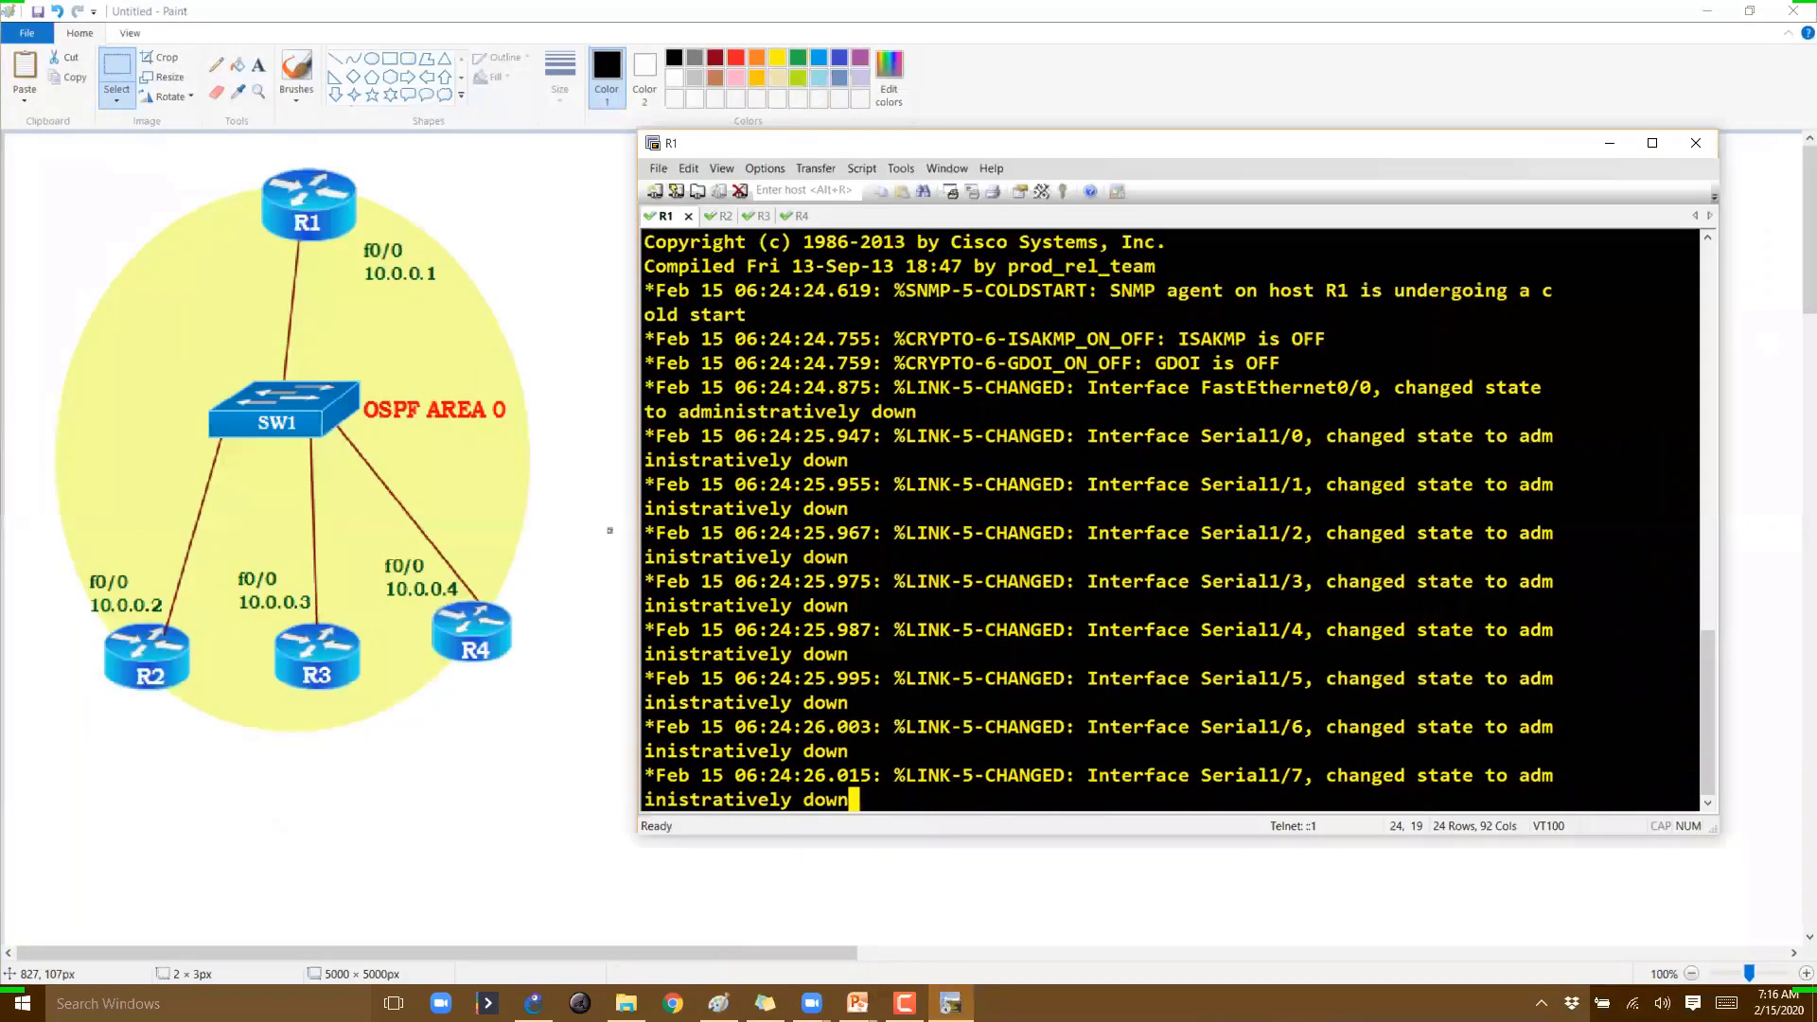
key("Return")
key("Return")
key("Return")
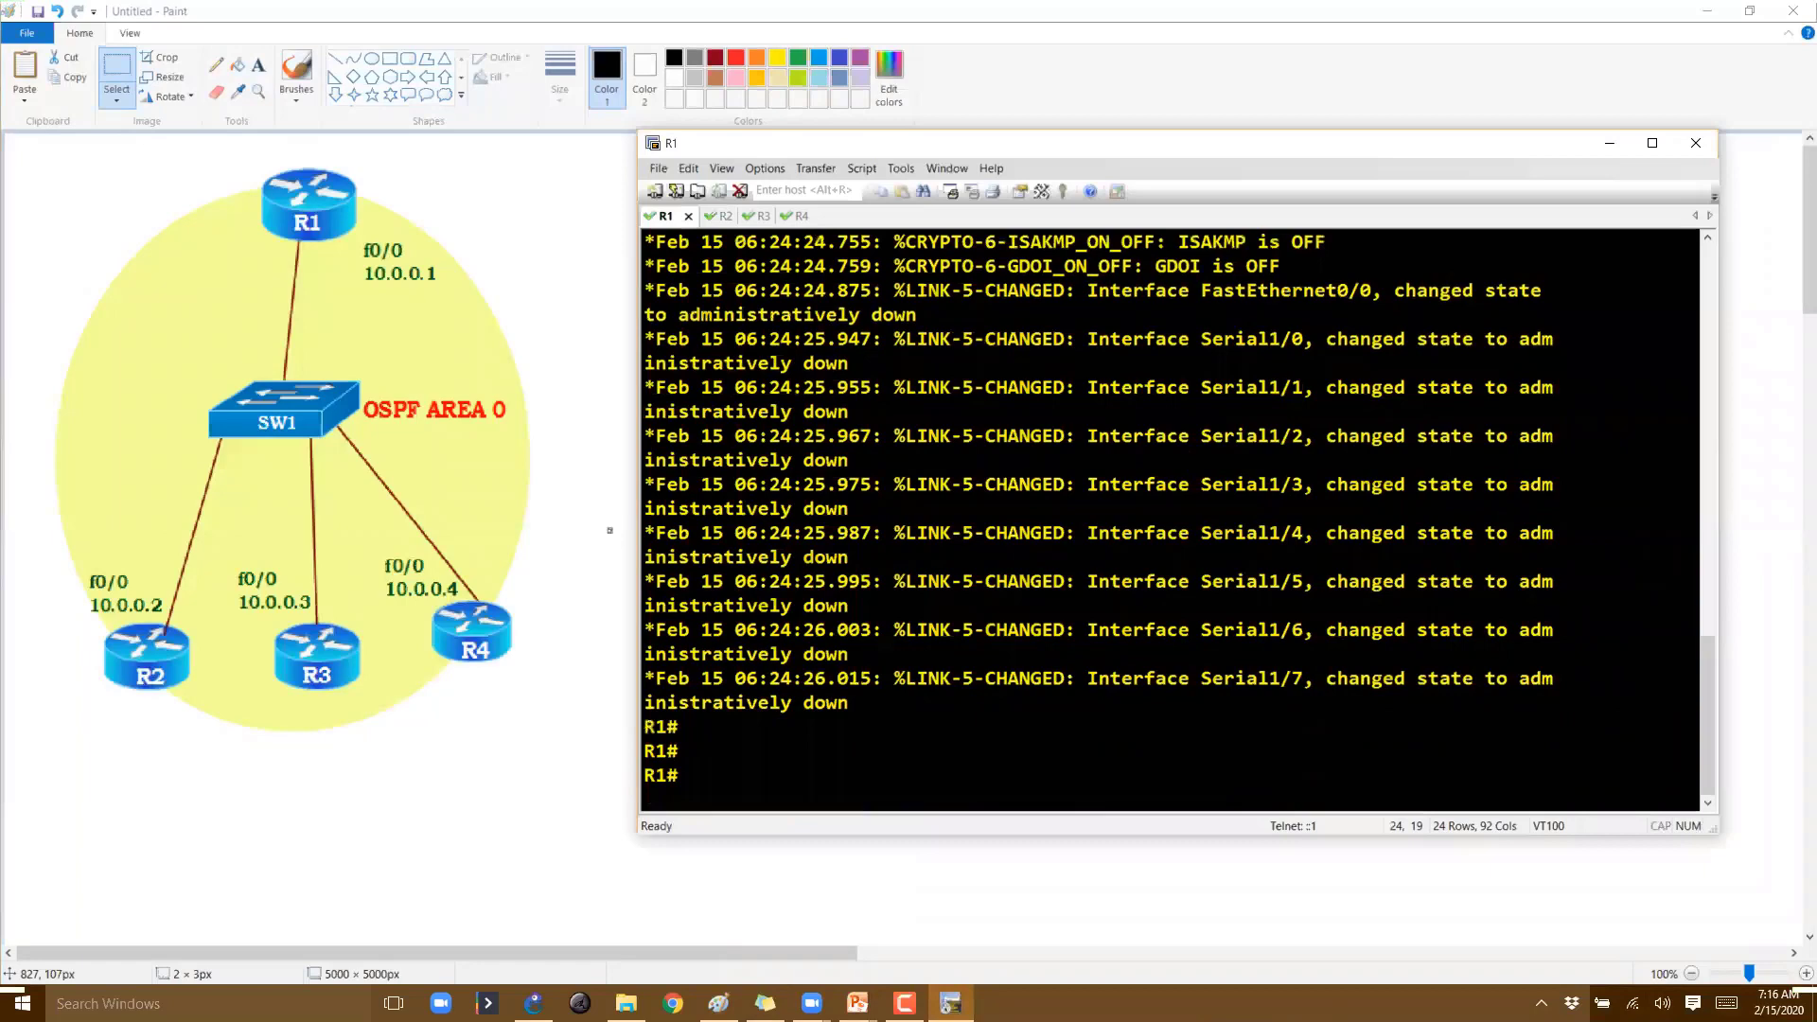
type("en")
key("Return")
key("Return")
type("cofn tr")
key("Return")
key("Return")
type("conf t")
key("Return")
Configure OSPF process 1 on R1 and advertise network 10.0.0.0 with wildcard 0.255.255.255 in area 0
type("rout")
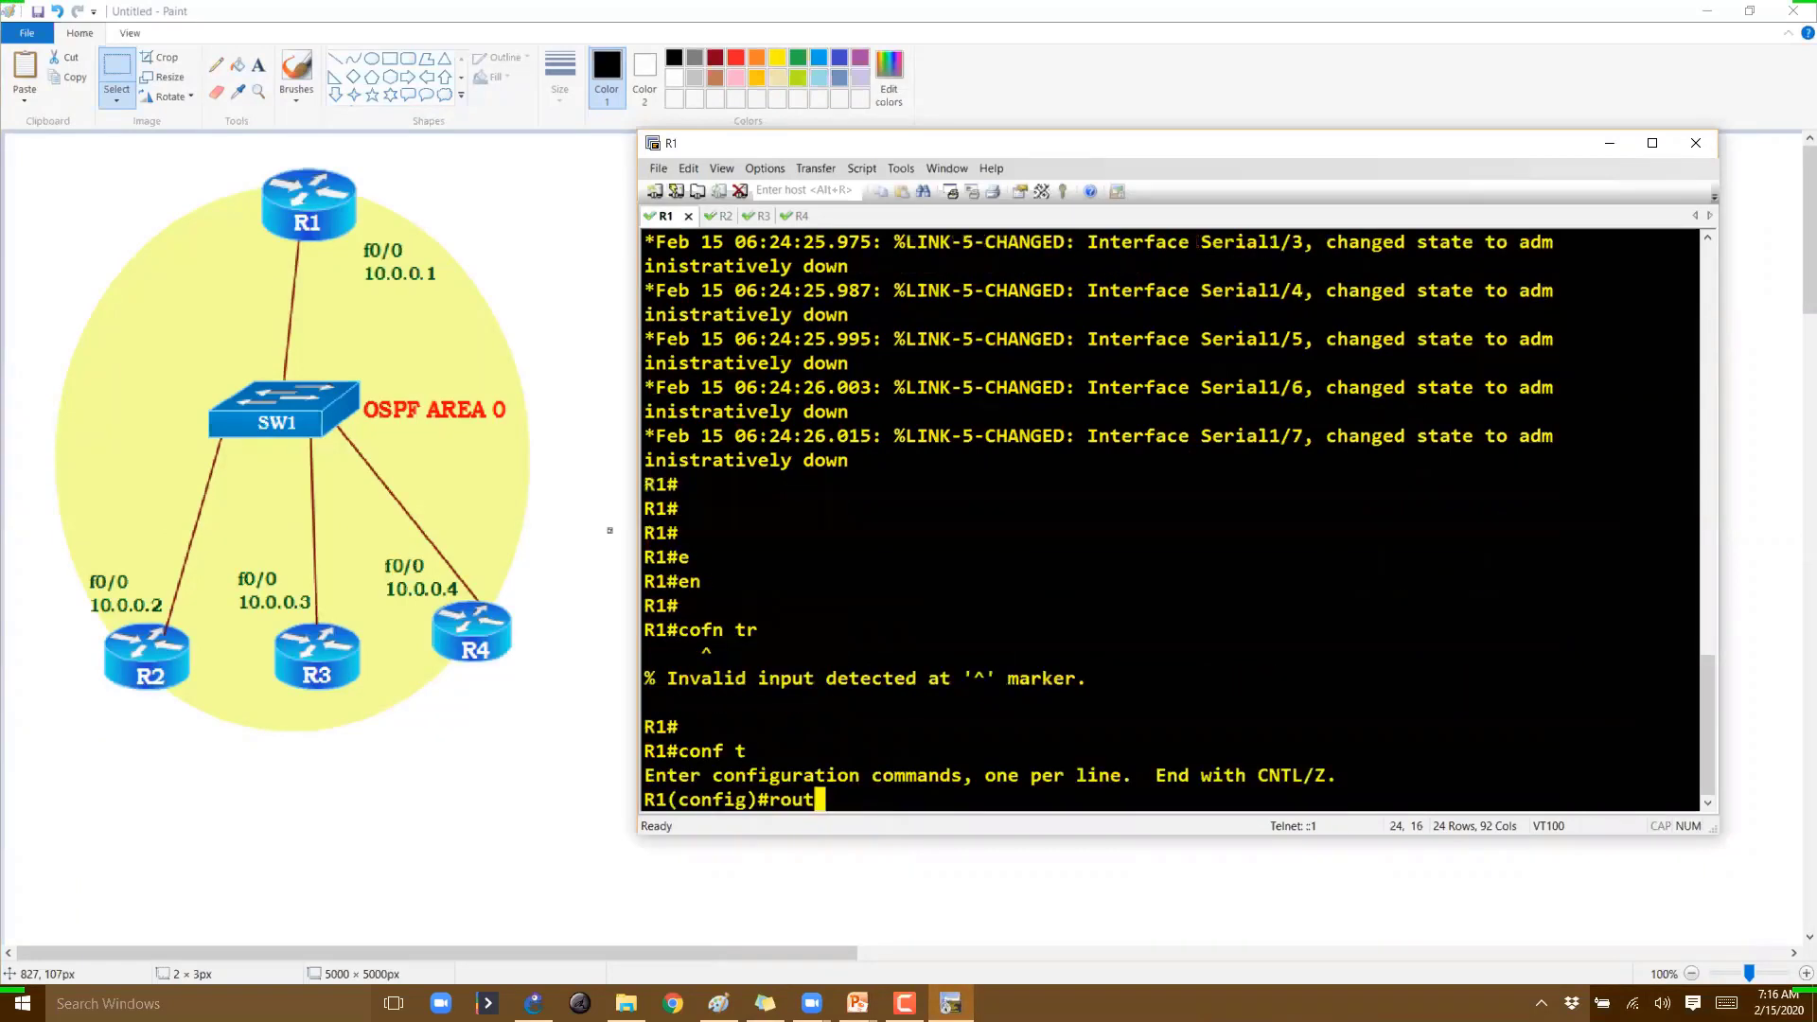
type("er ospf 1")
key("Return")
type("net")
key("Tab")
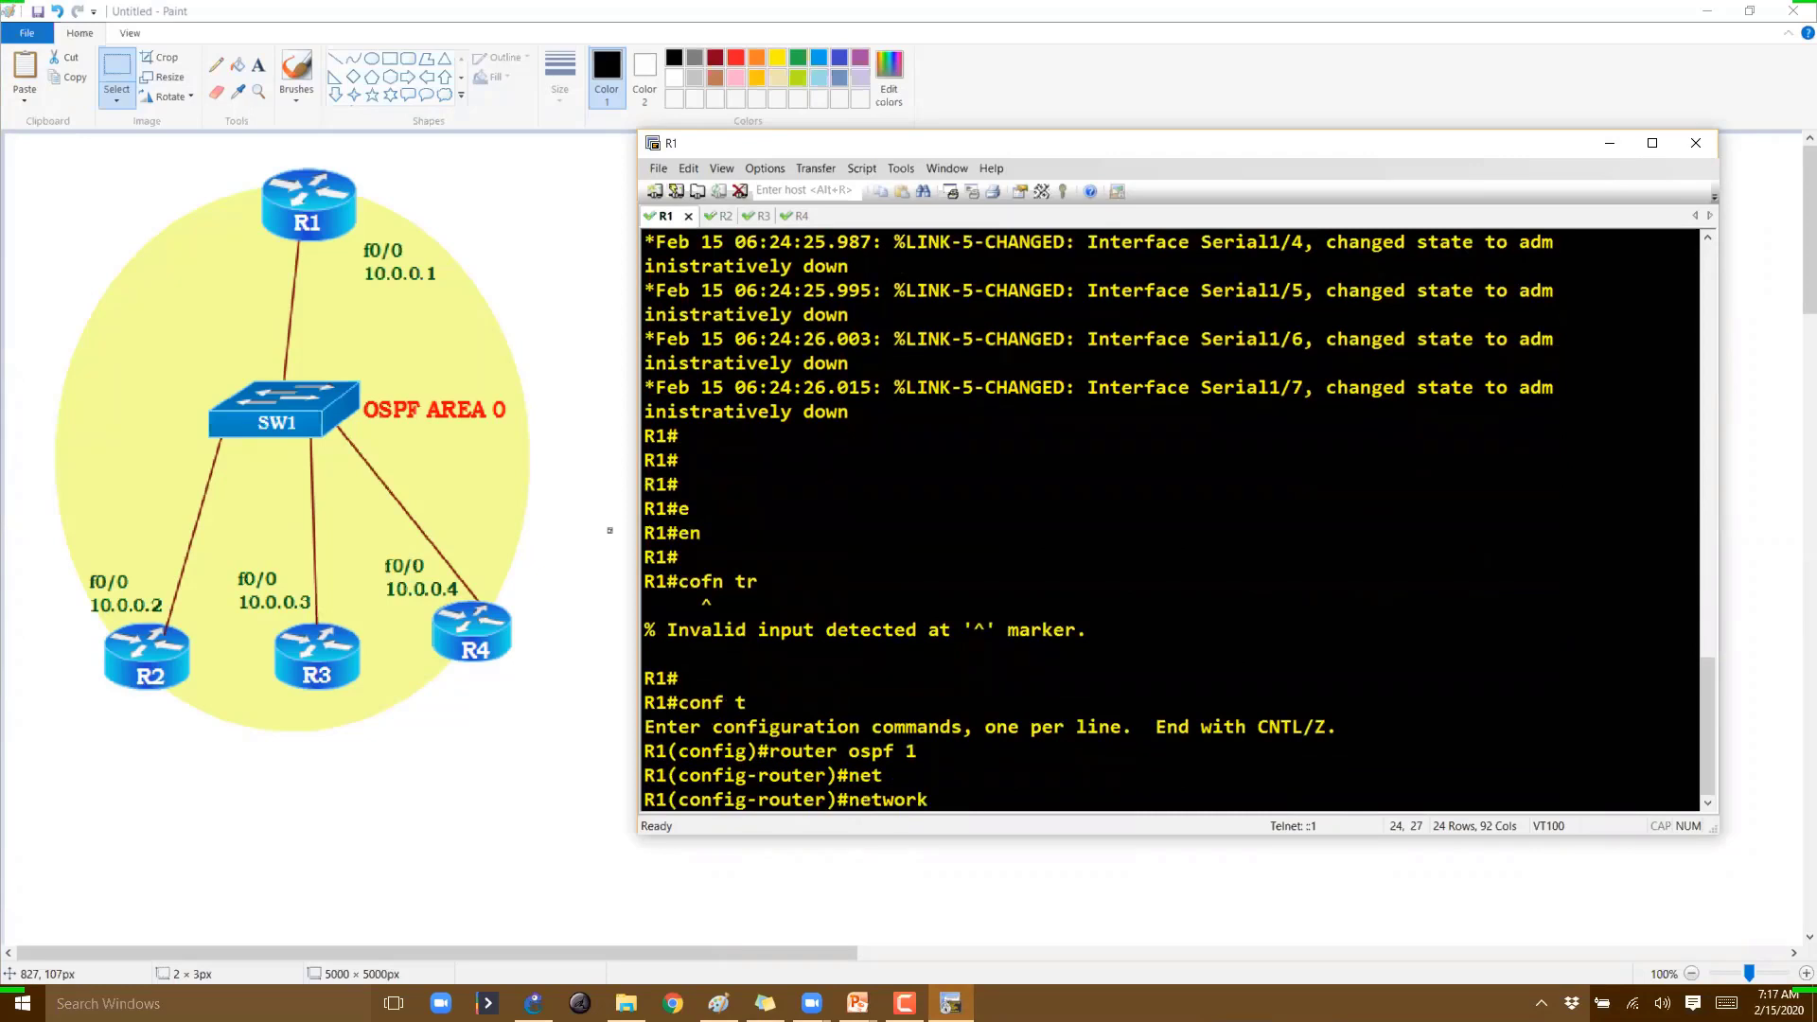
type("10.0.0.0 0.255.255.255")
type(" a 0")
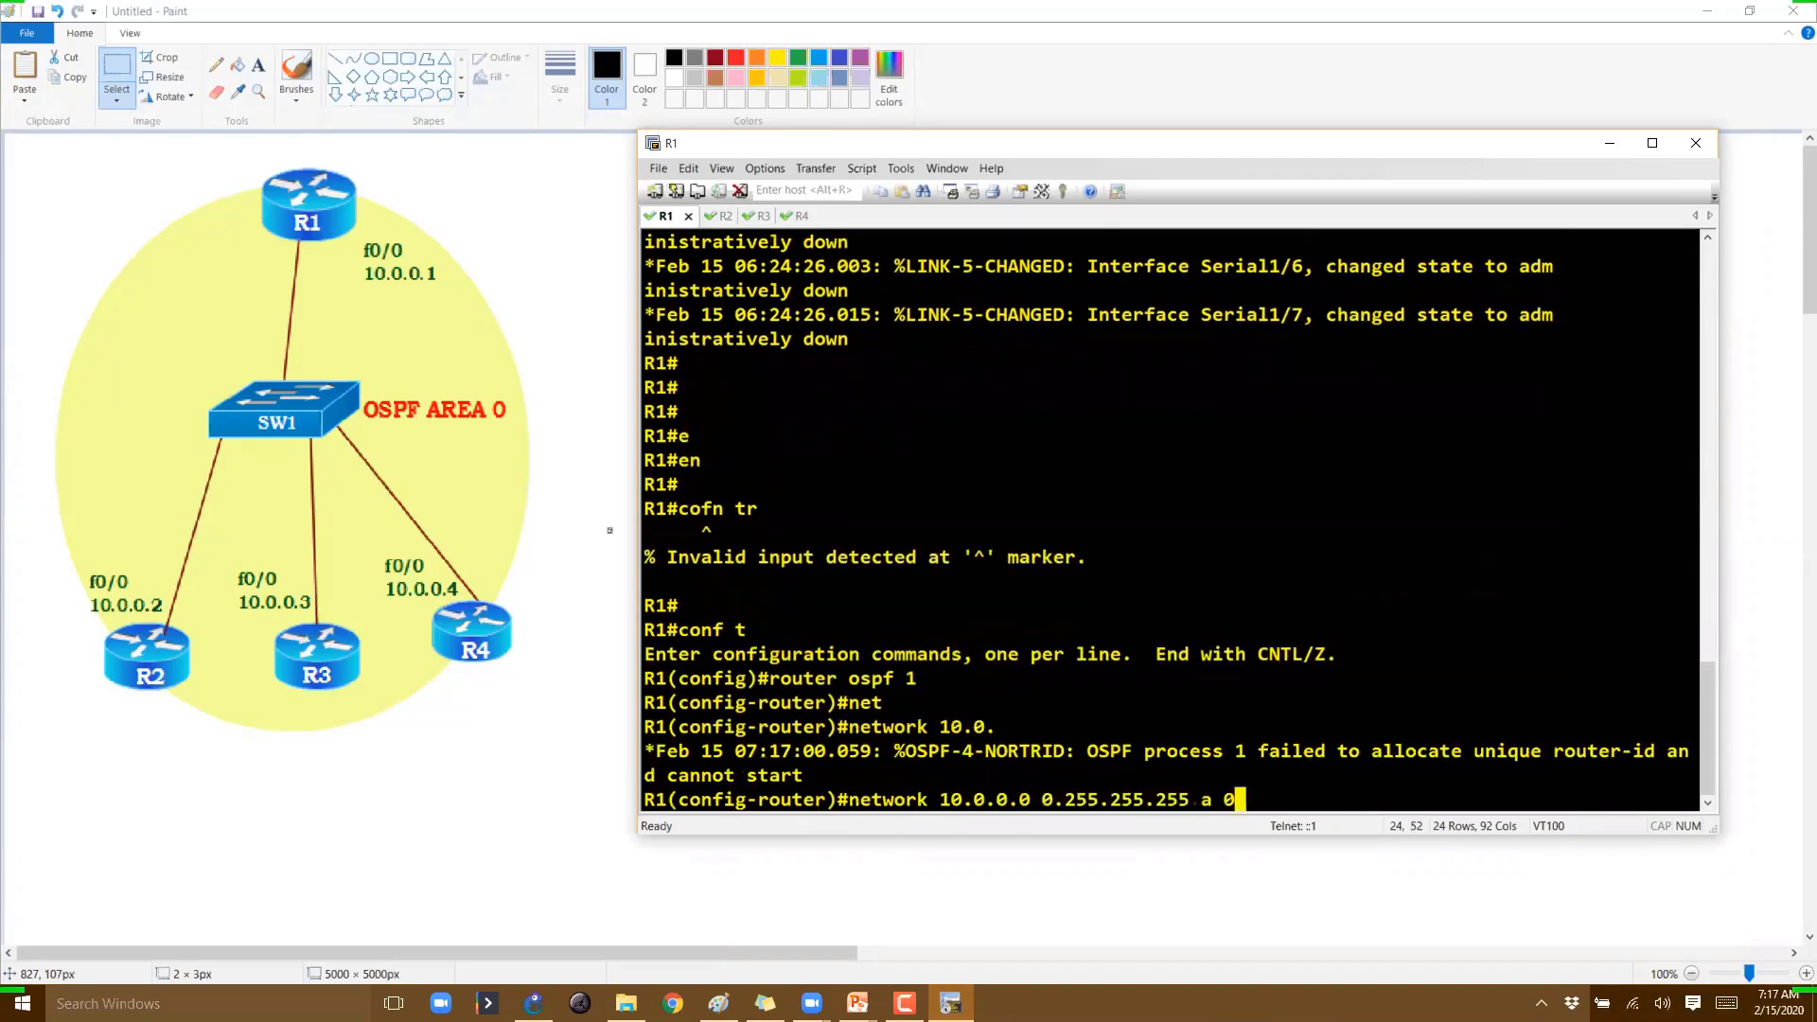
key("Return")
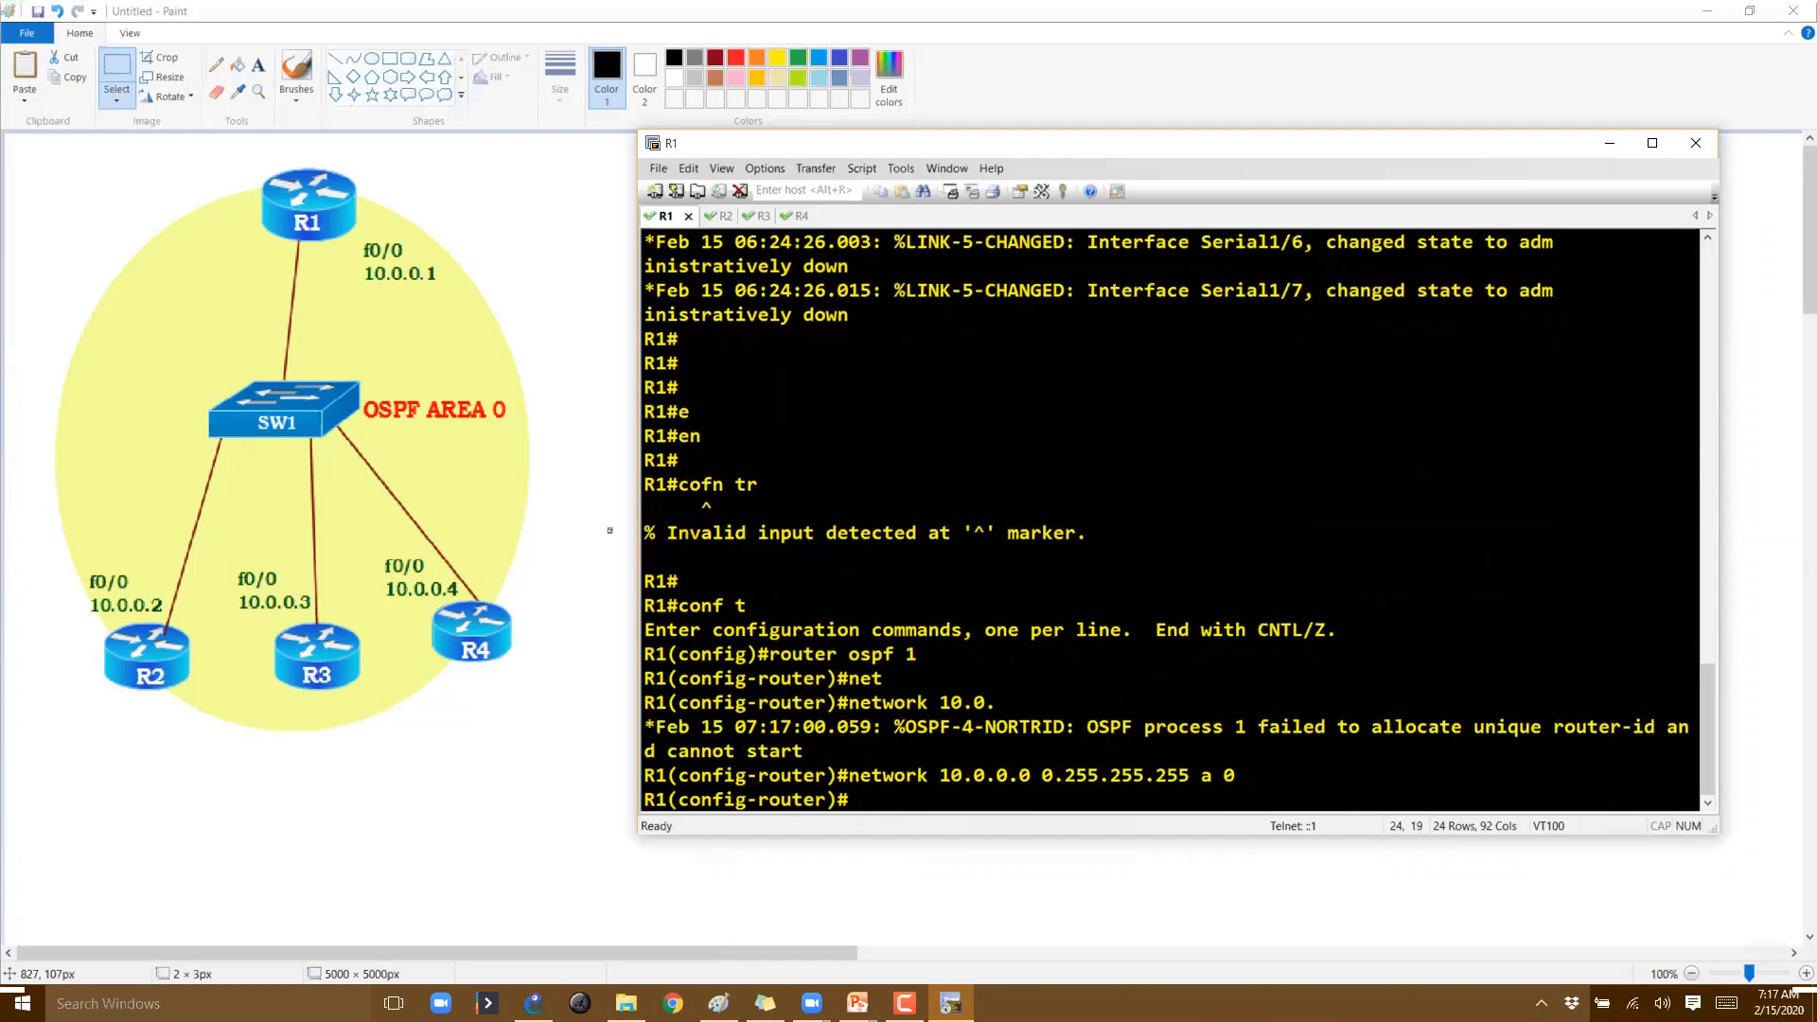
Leave OSPF configuration and assign 10.0.0.1 255.255.255.0 to interface f0/0 on R1
type("exit")
key("Return")
type("int f0/0")
key("Return")
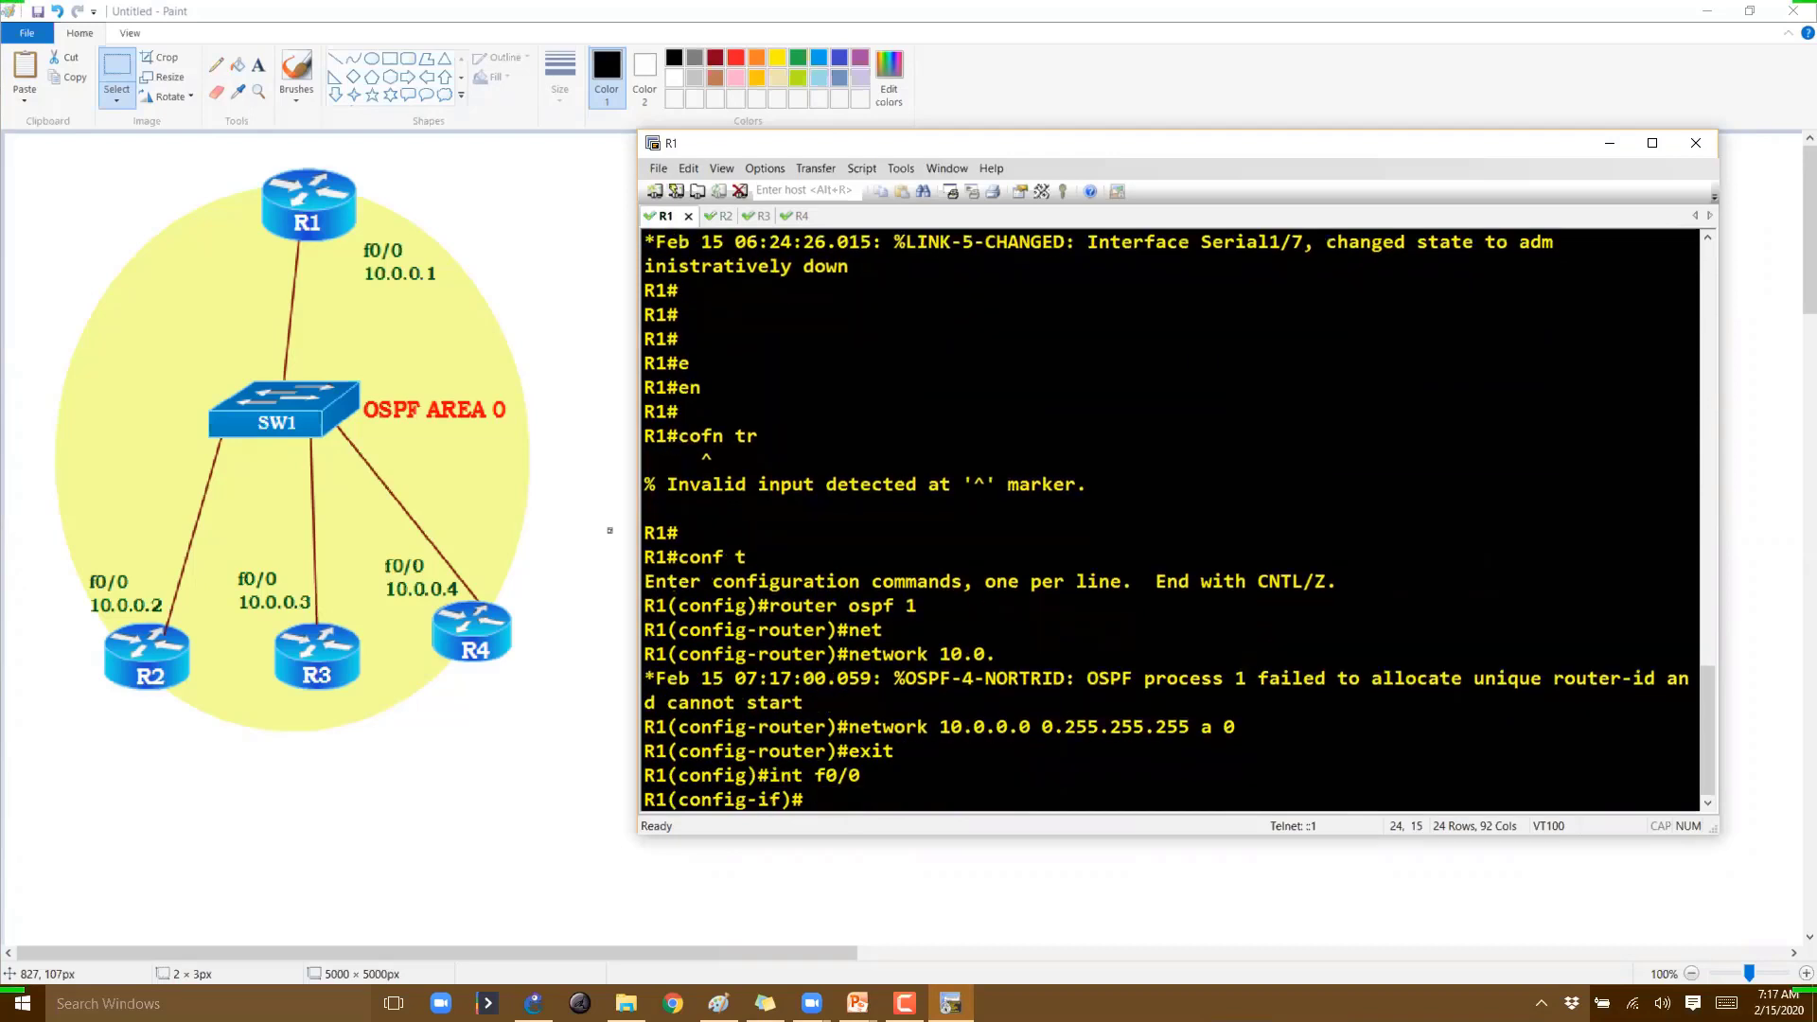
type("ip ad")
key("Tab")
type("d")
key("Tab")
type("1")
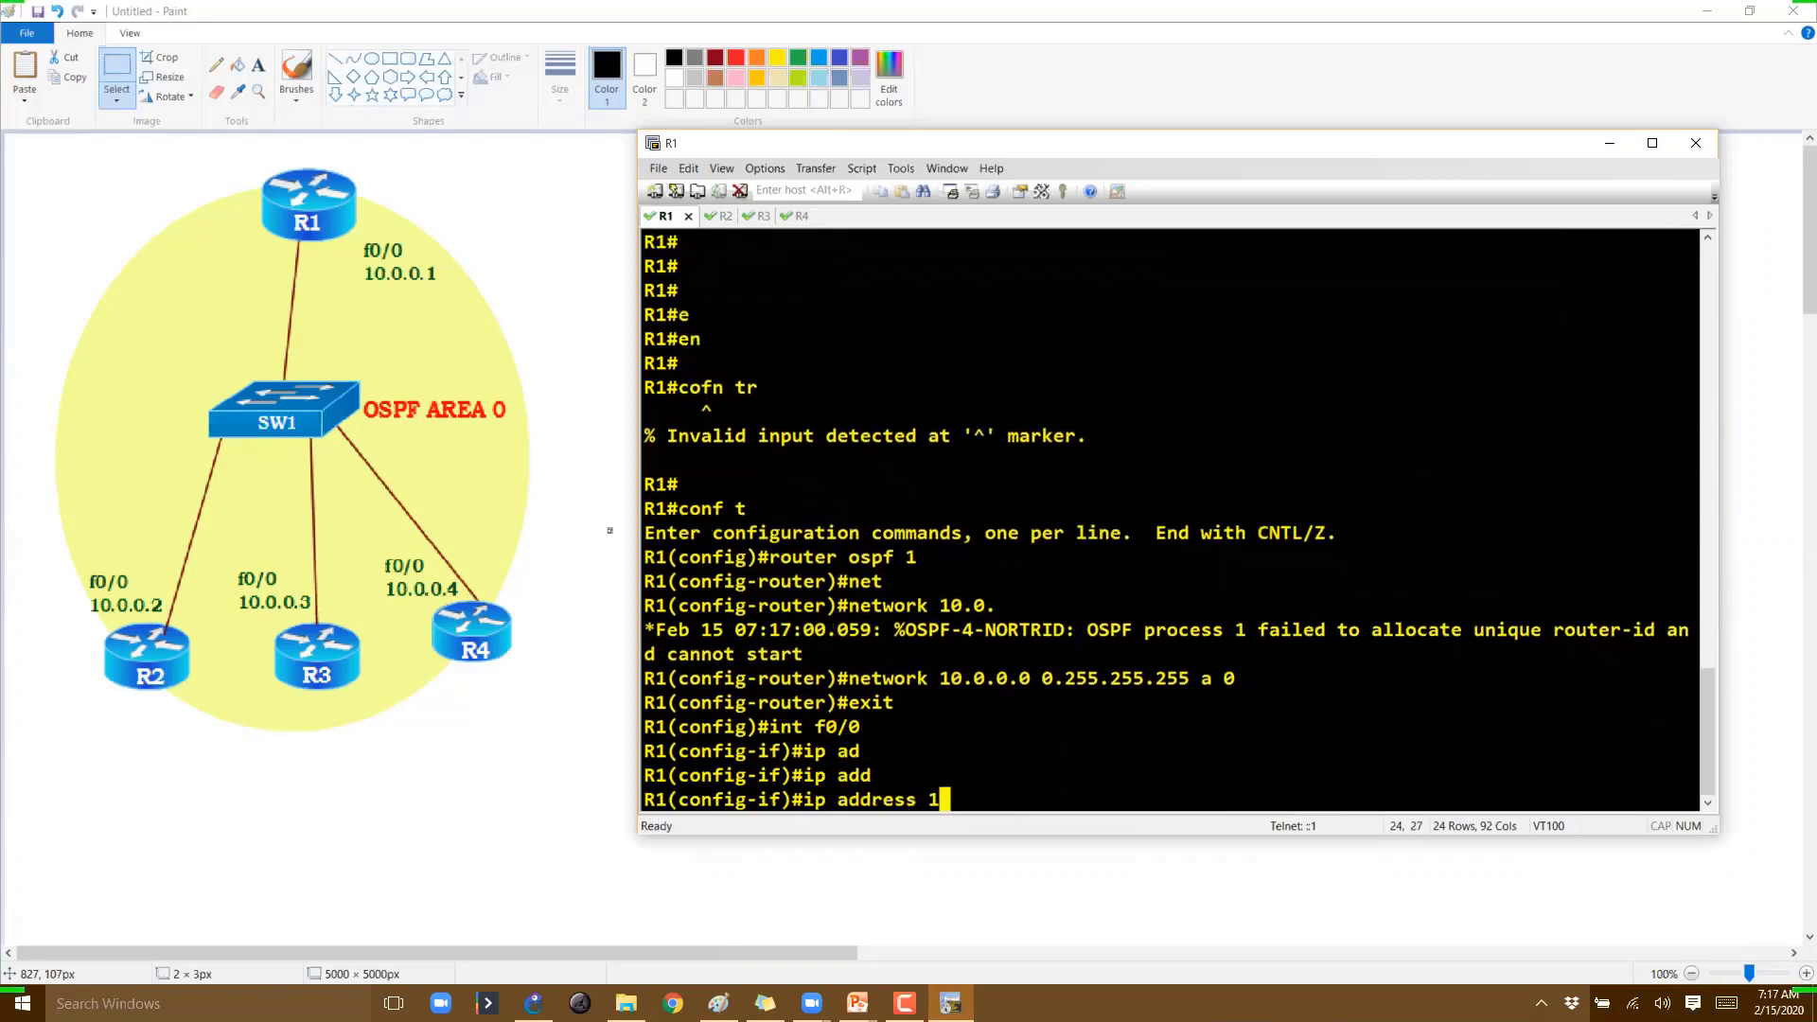
type("0.0.0.1 255.25")
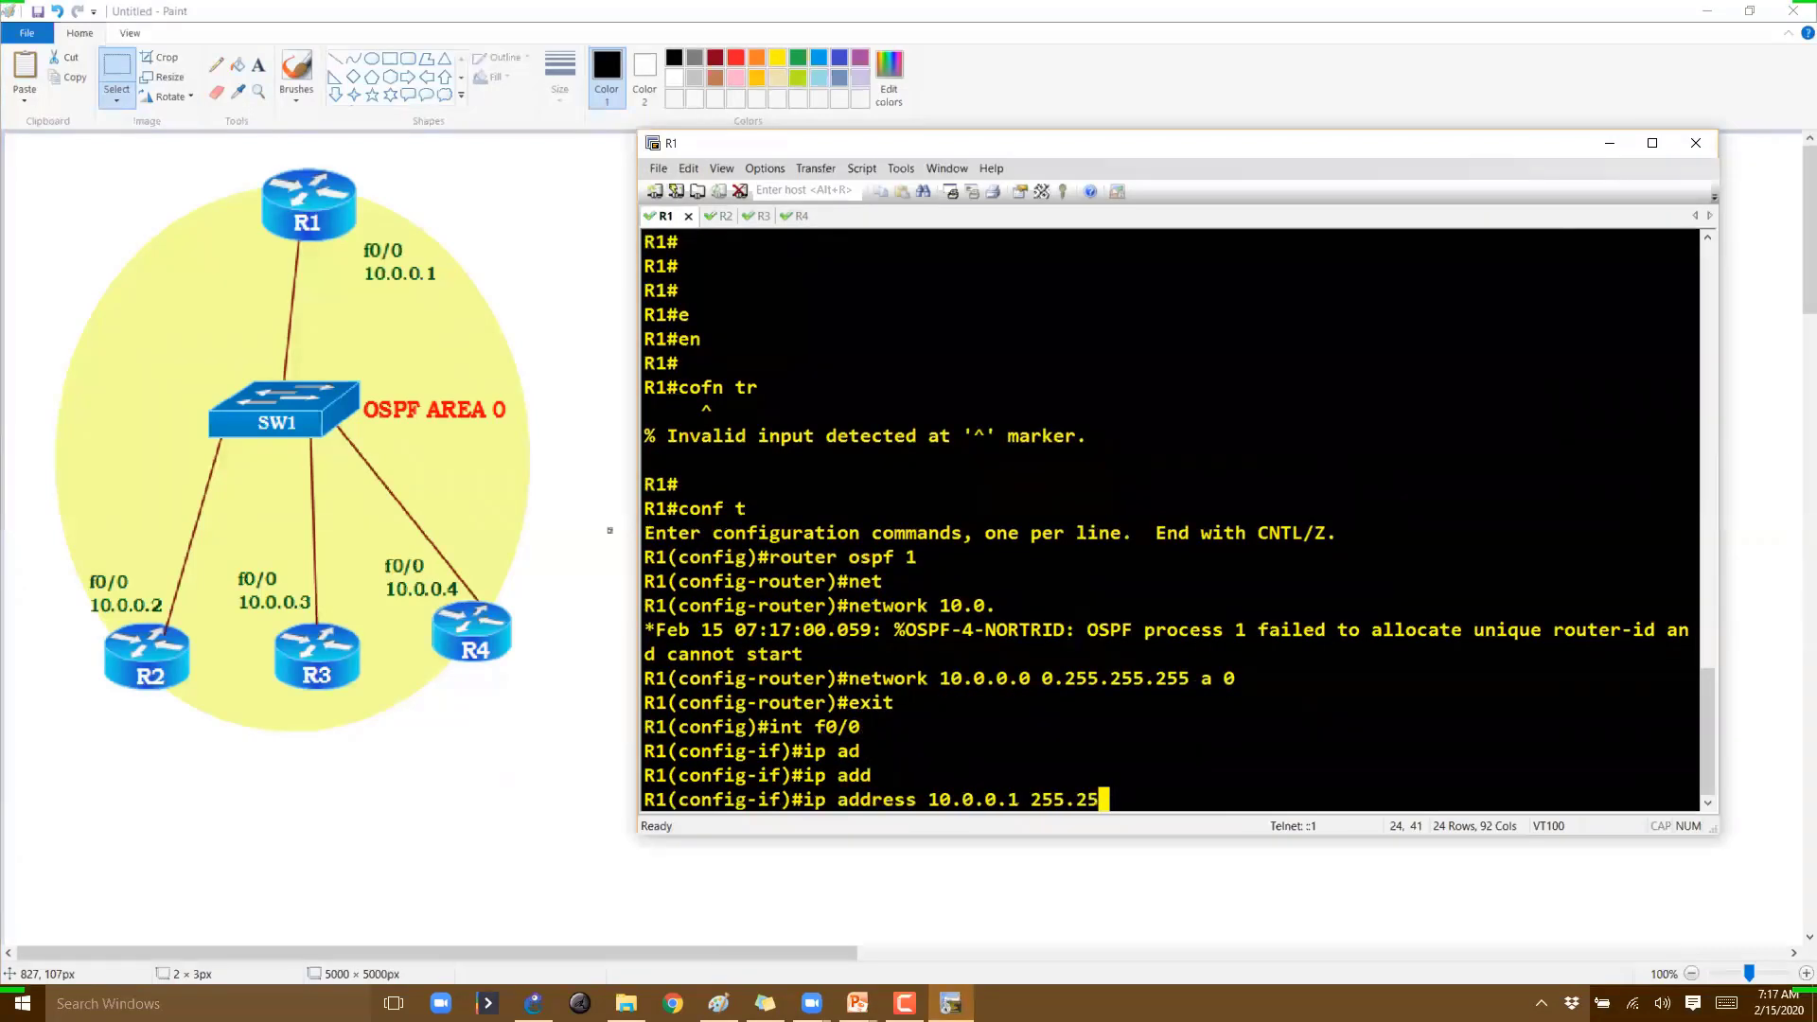
type("5.255.0")
key("Return")
Enable interface f0/0 on R1 with no shutdown
type("nfig-if)#n")
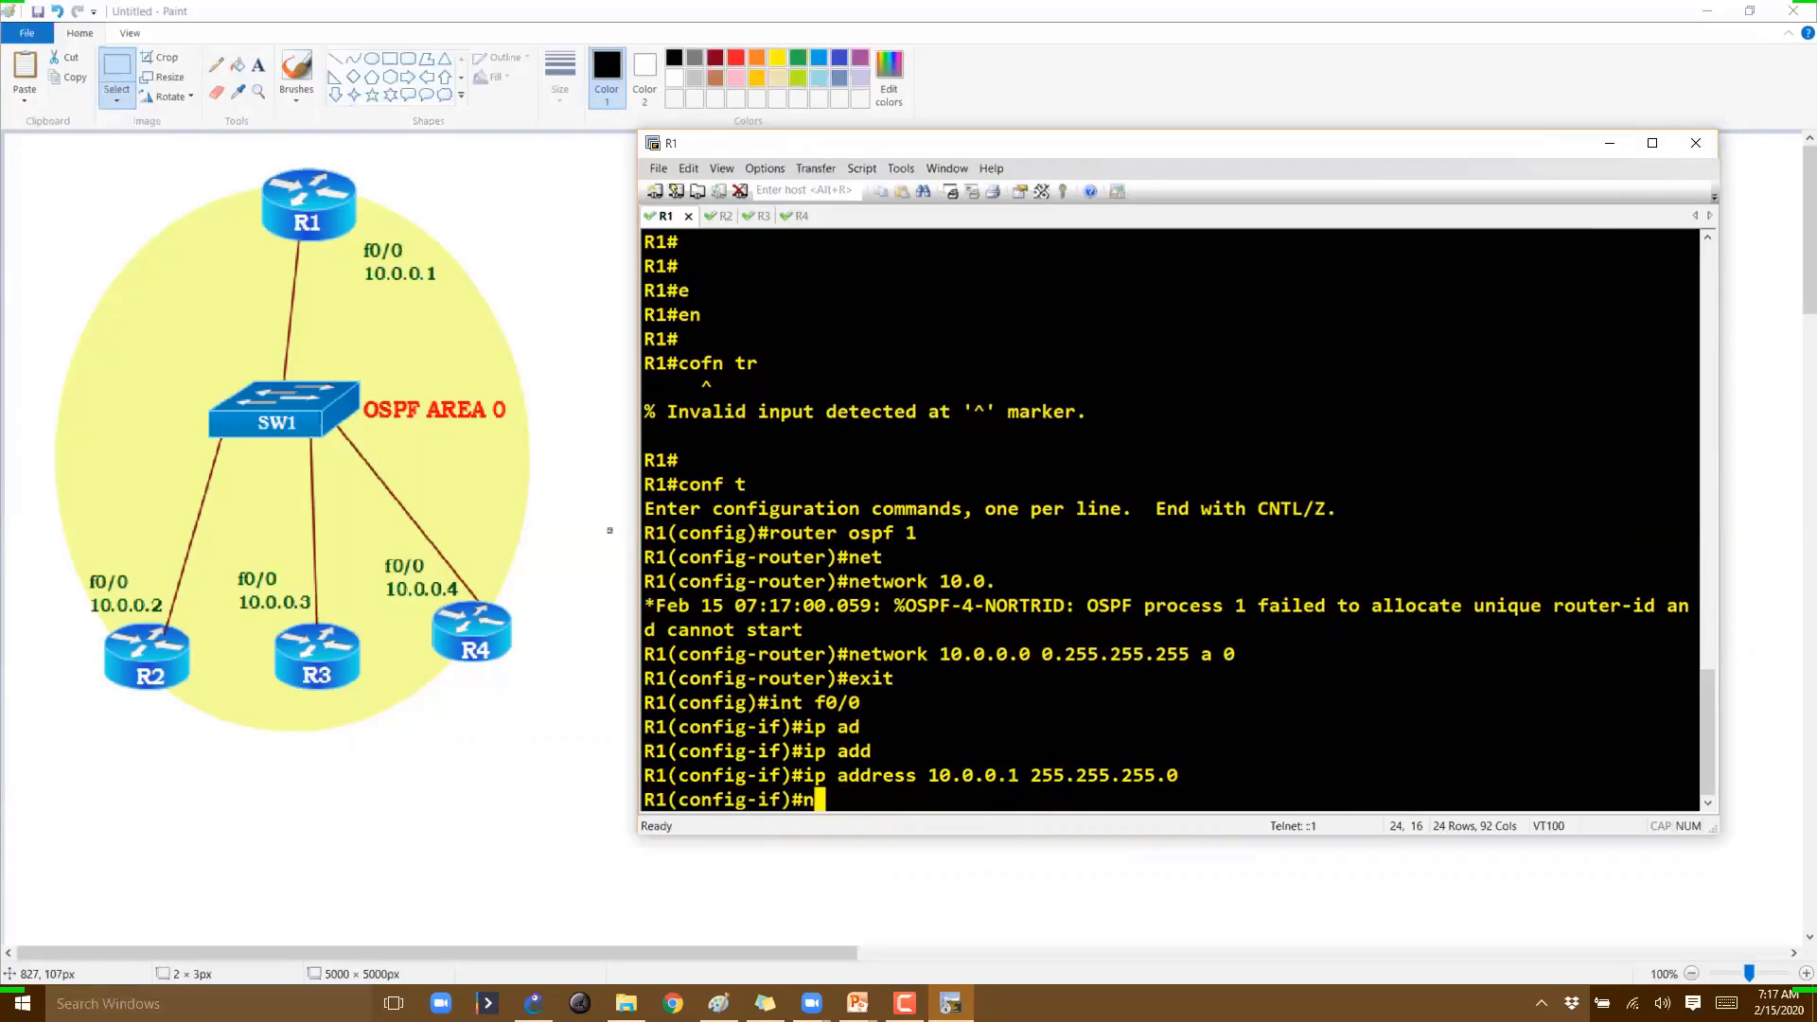
type("o sh")
key("Tab")
key("Return")
List R1's command history and copy the commands from router ospf 1 through no shutdown into a new Notepad document
type("do sh his")
key("Return")
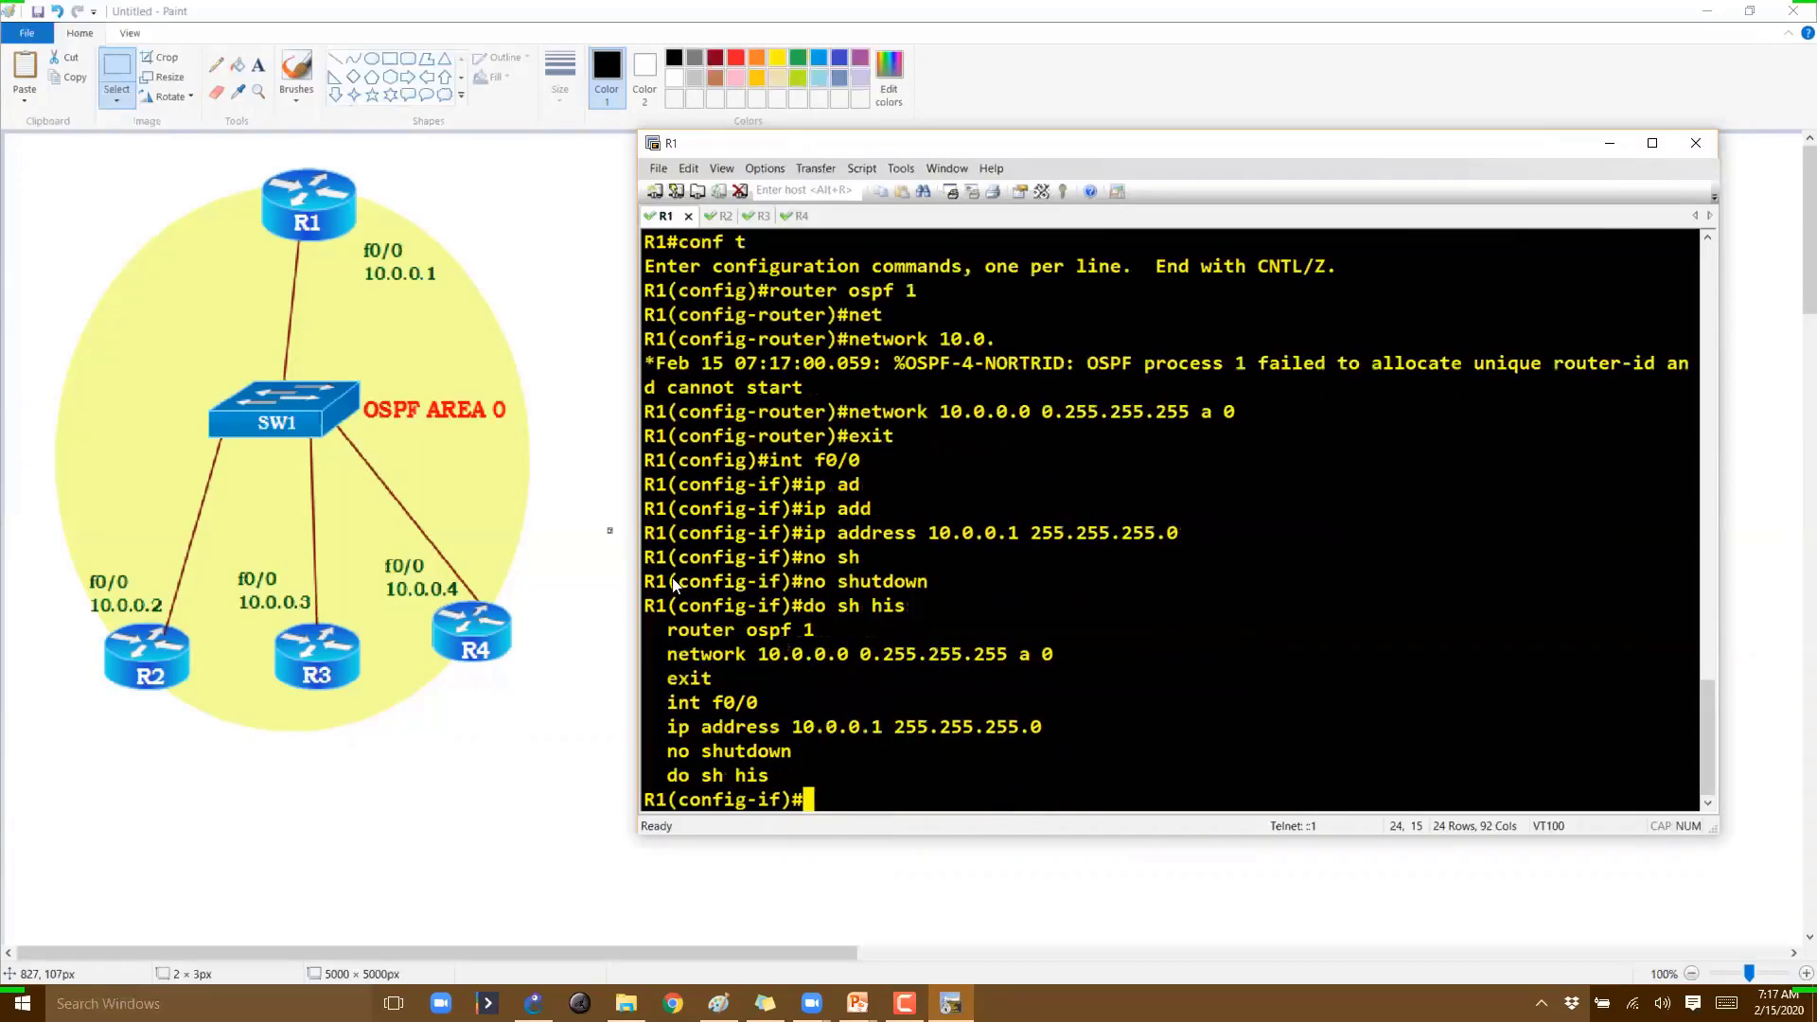
left_click_drag(664, 532, 1037, 656)
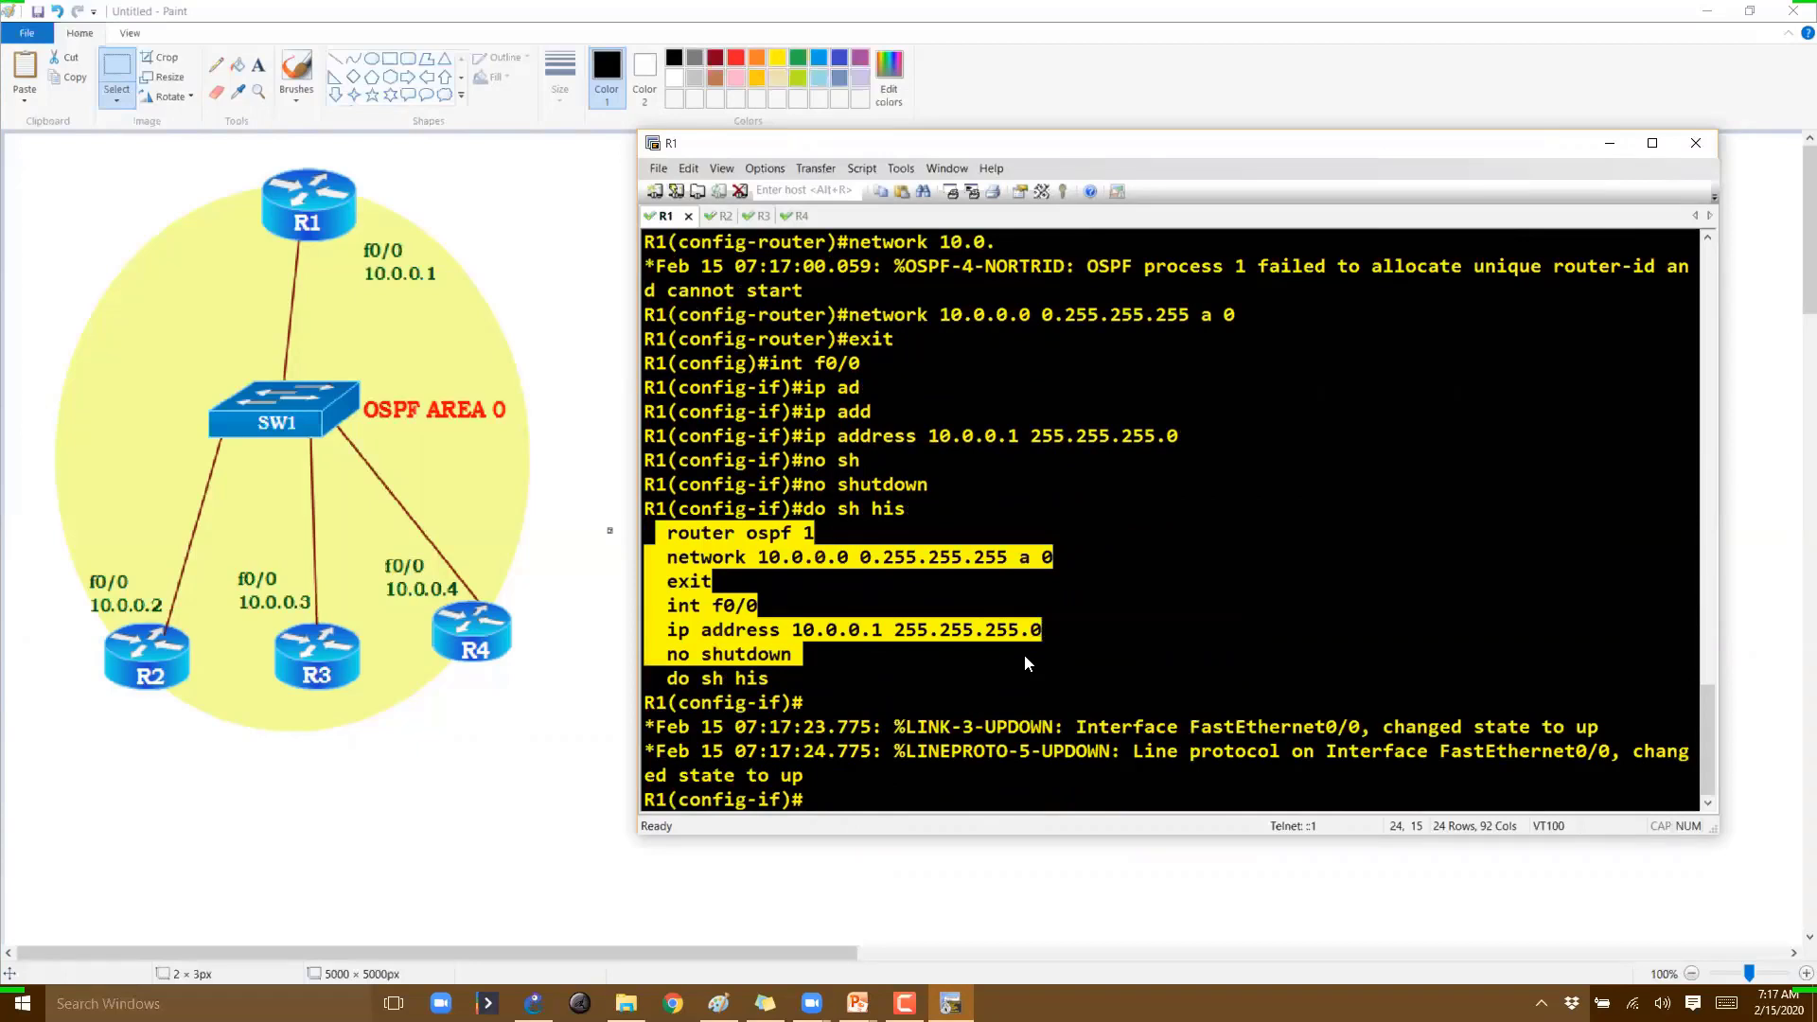
key("super+r")
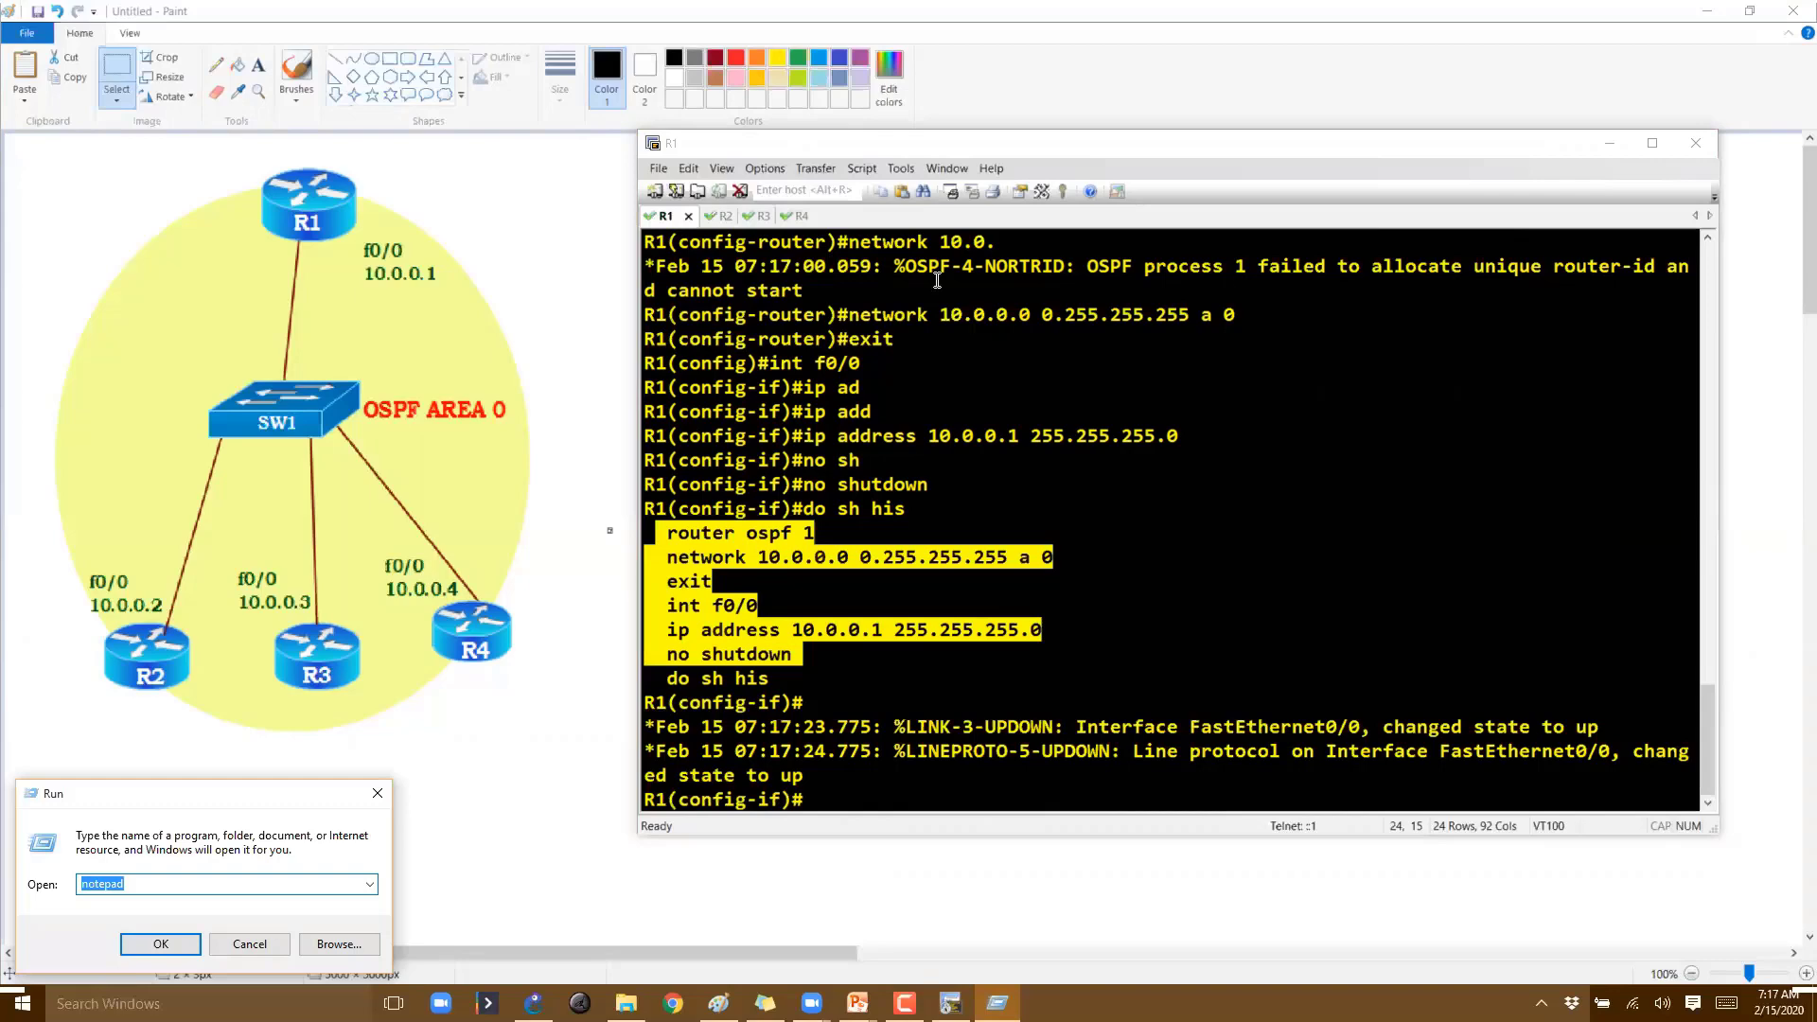
key("Return")
type("router ospf 1  network 10.0.0.0 0.255.255.255 a 0  exit  int f0/0  ip address 10.0.0.1 255.255.255.0  no shutdown")
Change the interface address in the Notepad commands to 10.0.0.2 and copy the whole text
left_click(858, 250)
key("BackSpace")
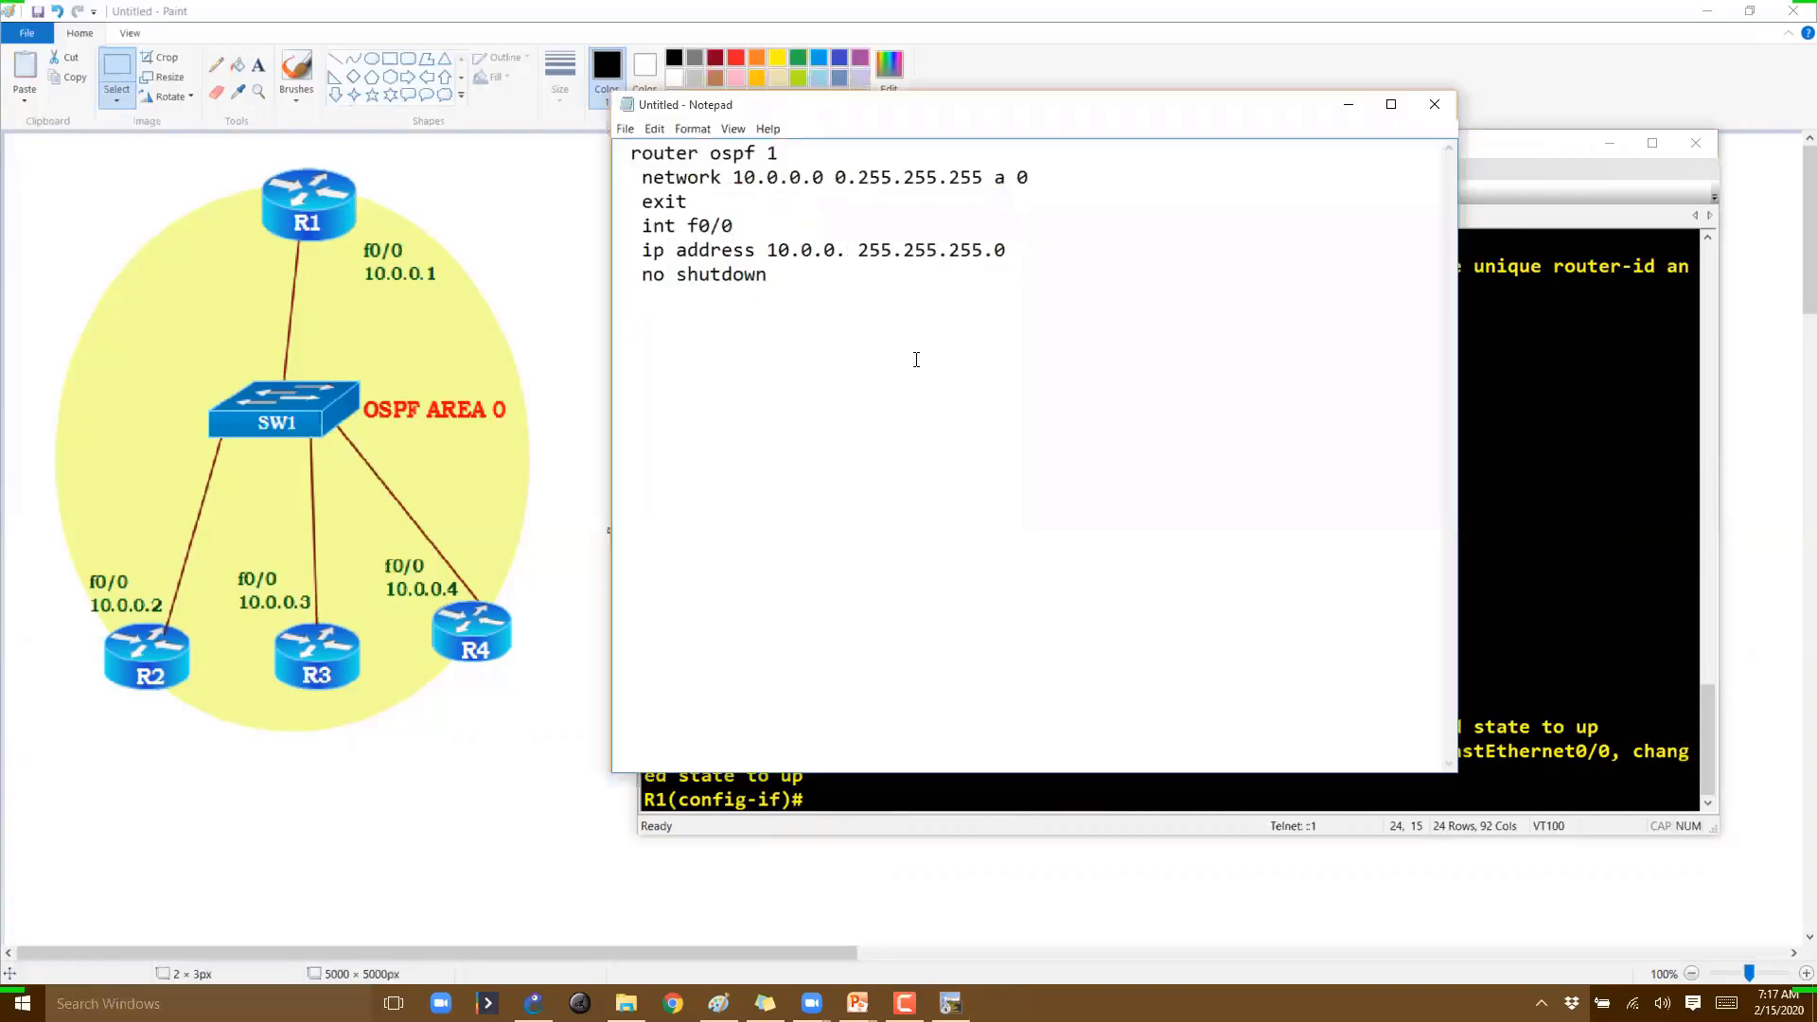
type("2")
key("ctrl+End")
key("ctrl+a")
key("super+c")
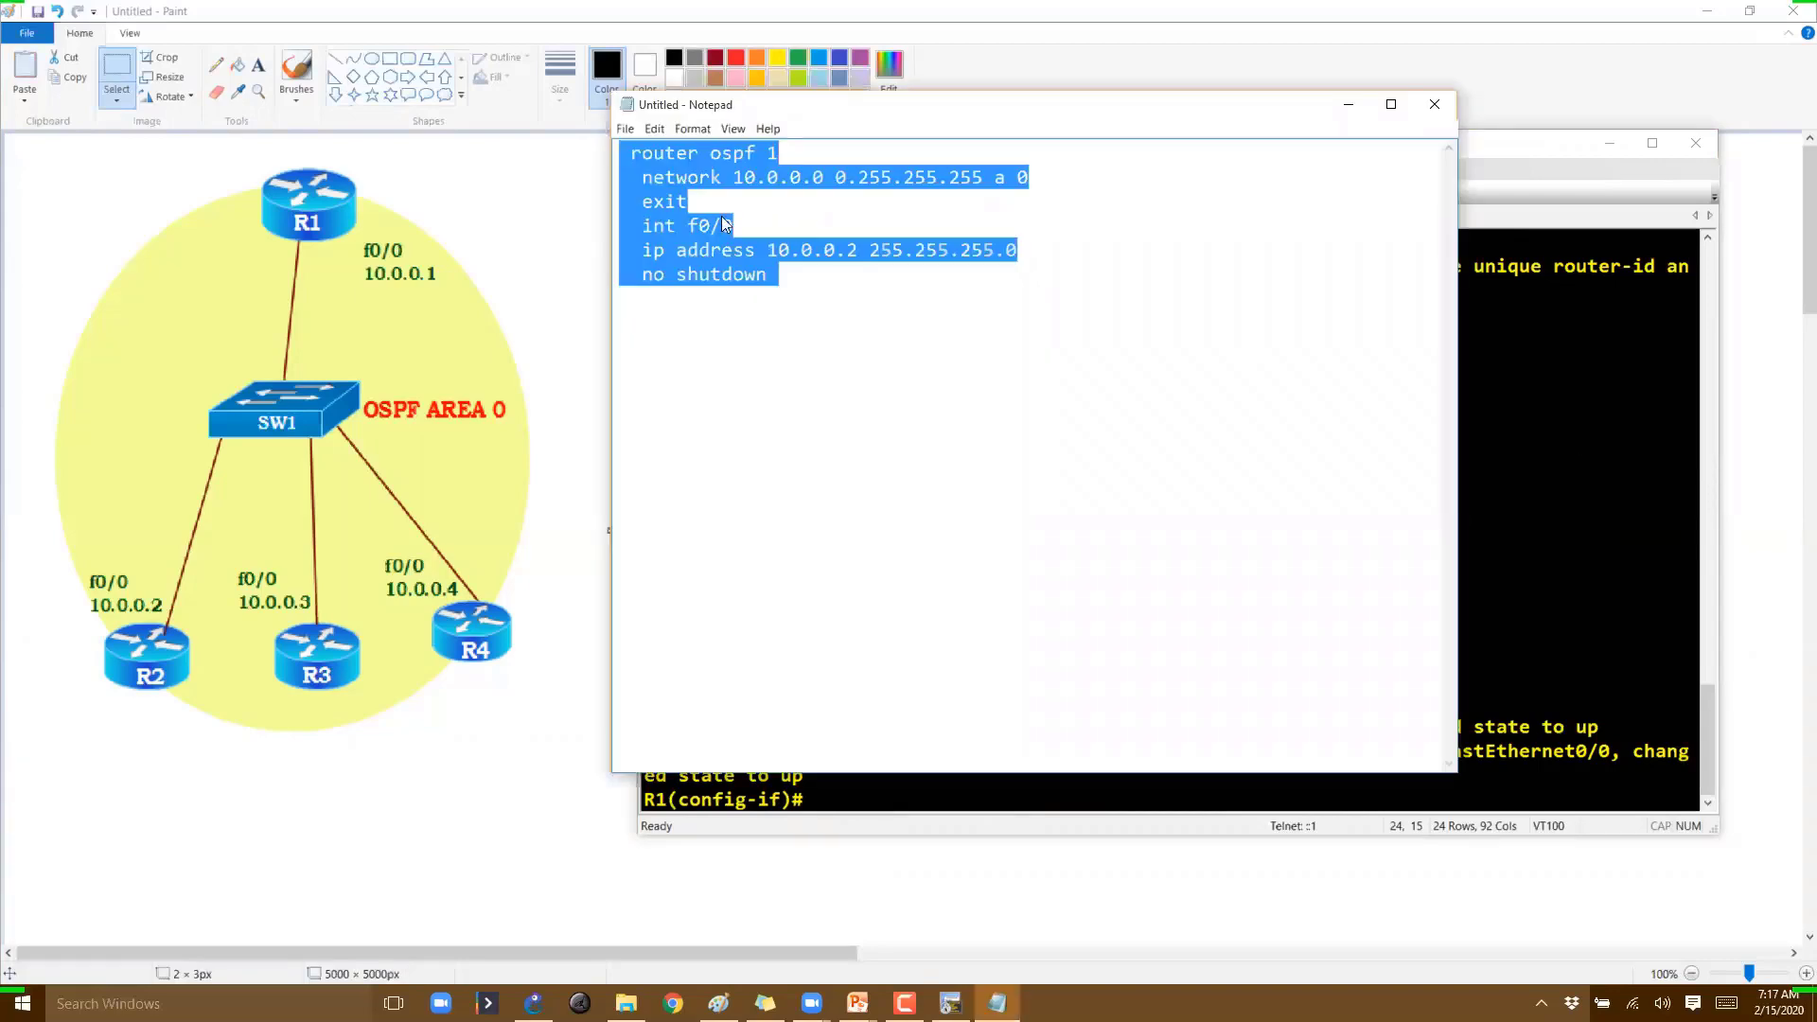
Enter global configuration mode on R2 and paste the copied OSPF and f0/0 commands with address 10.0.0.2
key("alt+Tab")
key("ctrl+Tab")
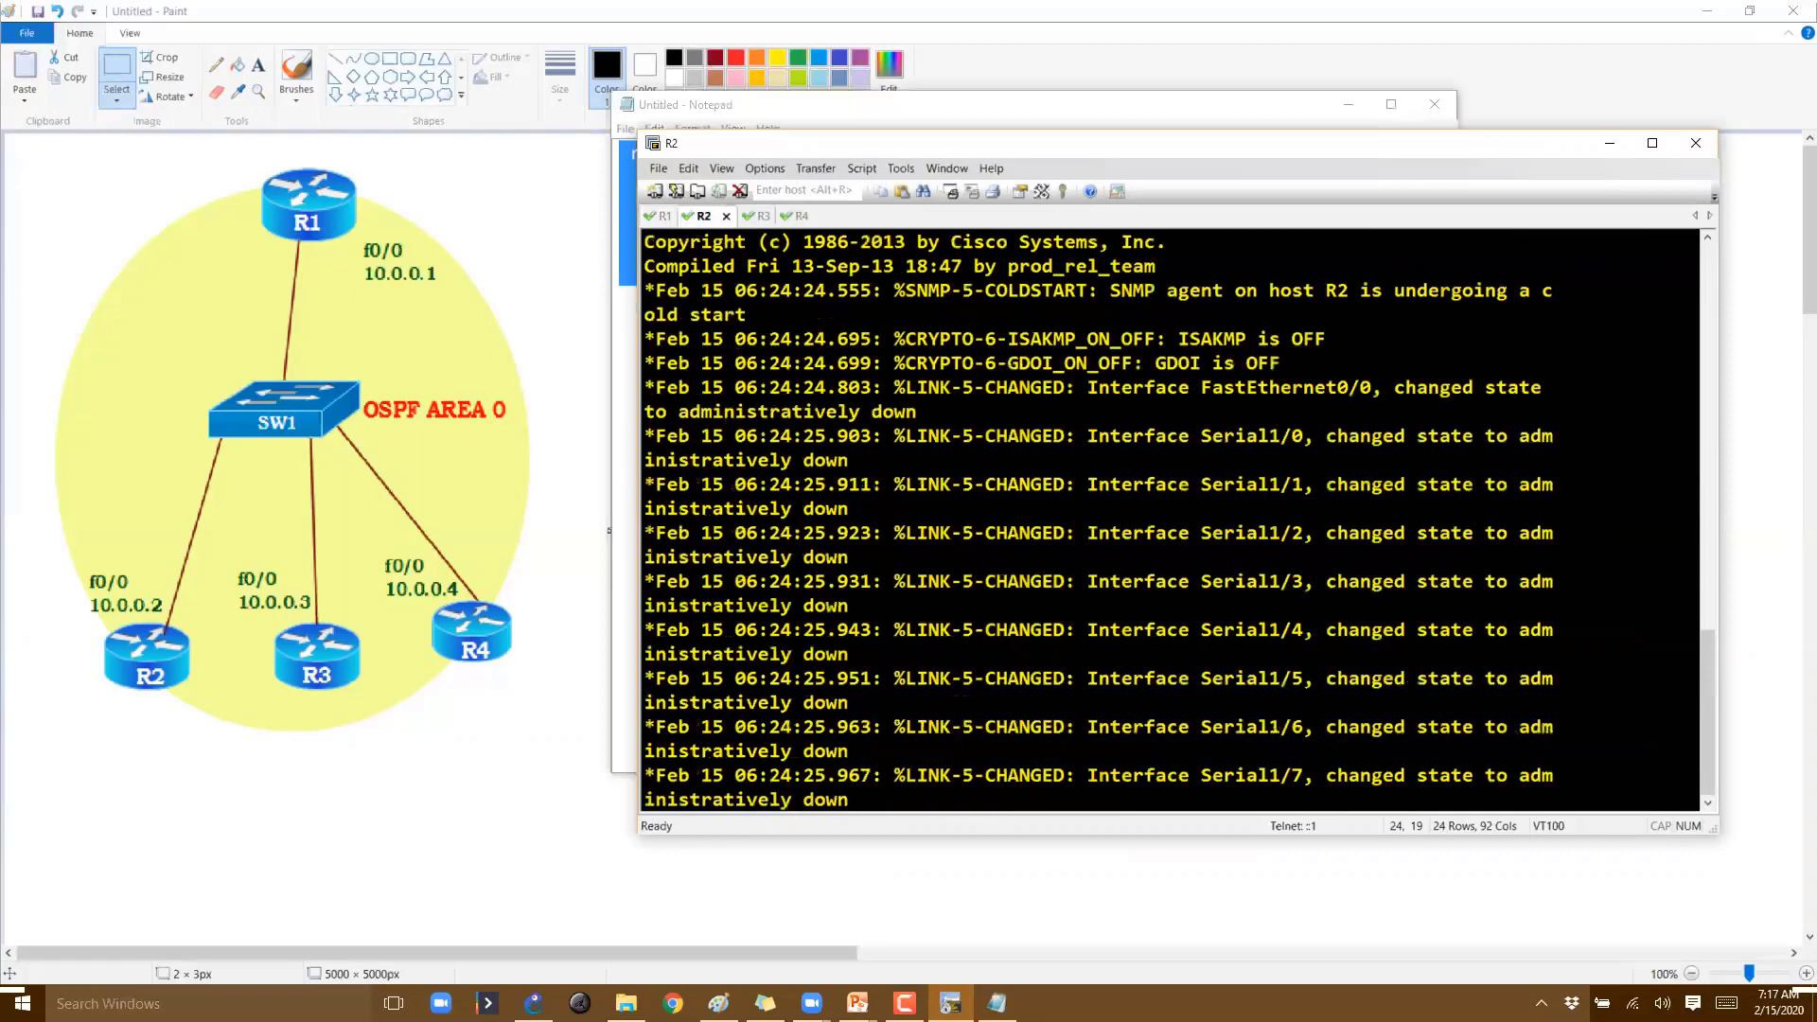
key("Return")
type("en")
key("Return")
type("cof")
type("n t")
key("Return")
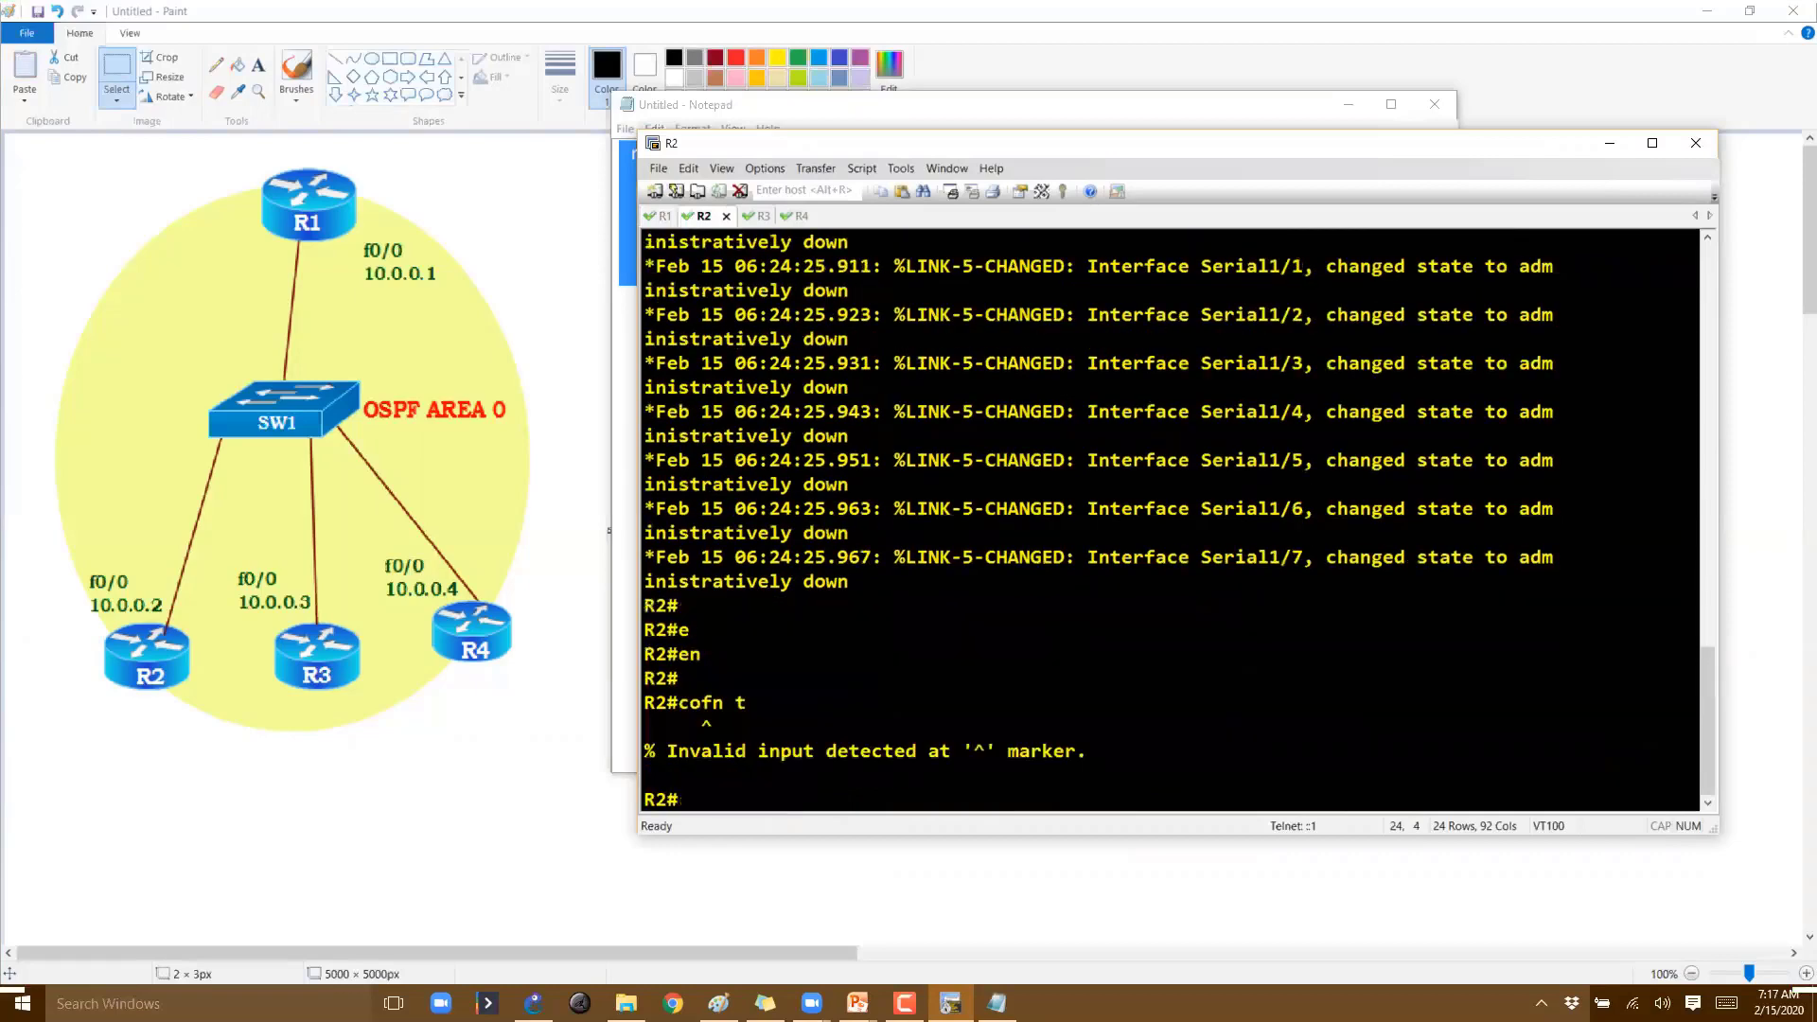
type("conf t")
key("Return")
key("Return")
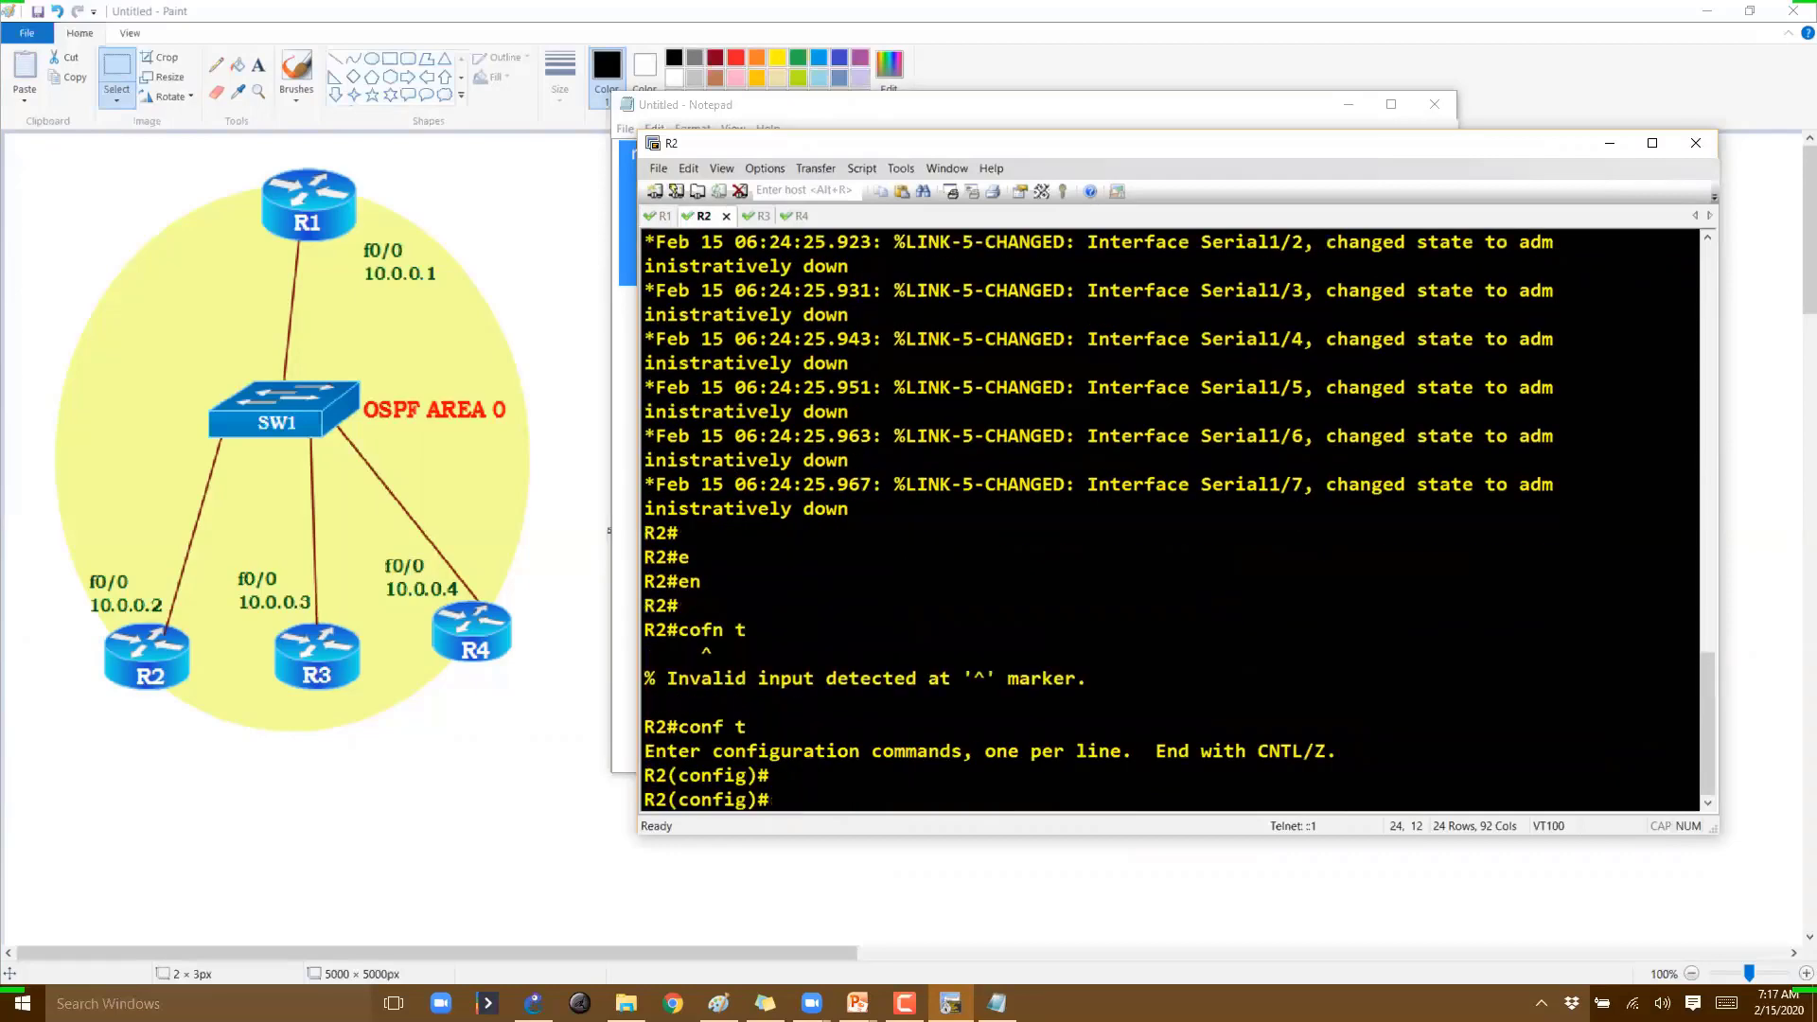
right_click(927, 499)
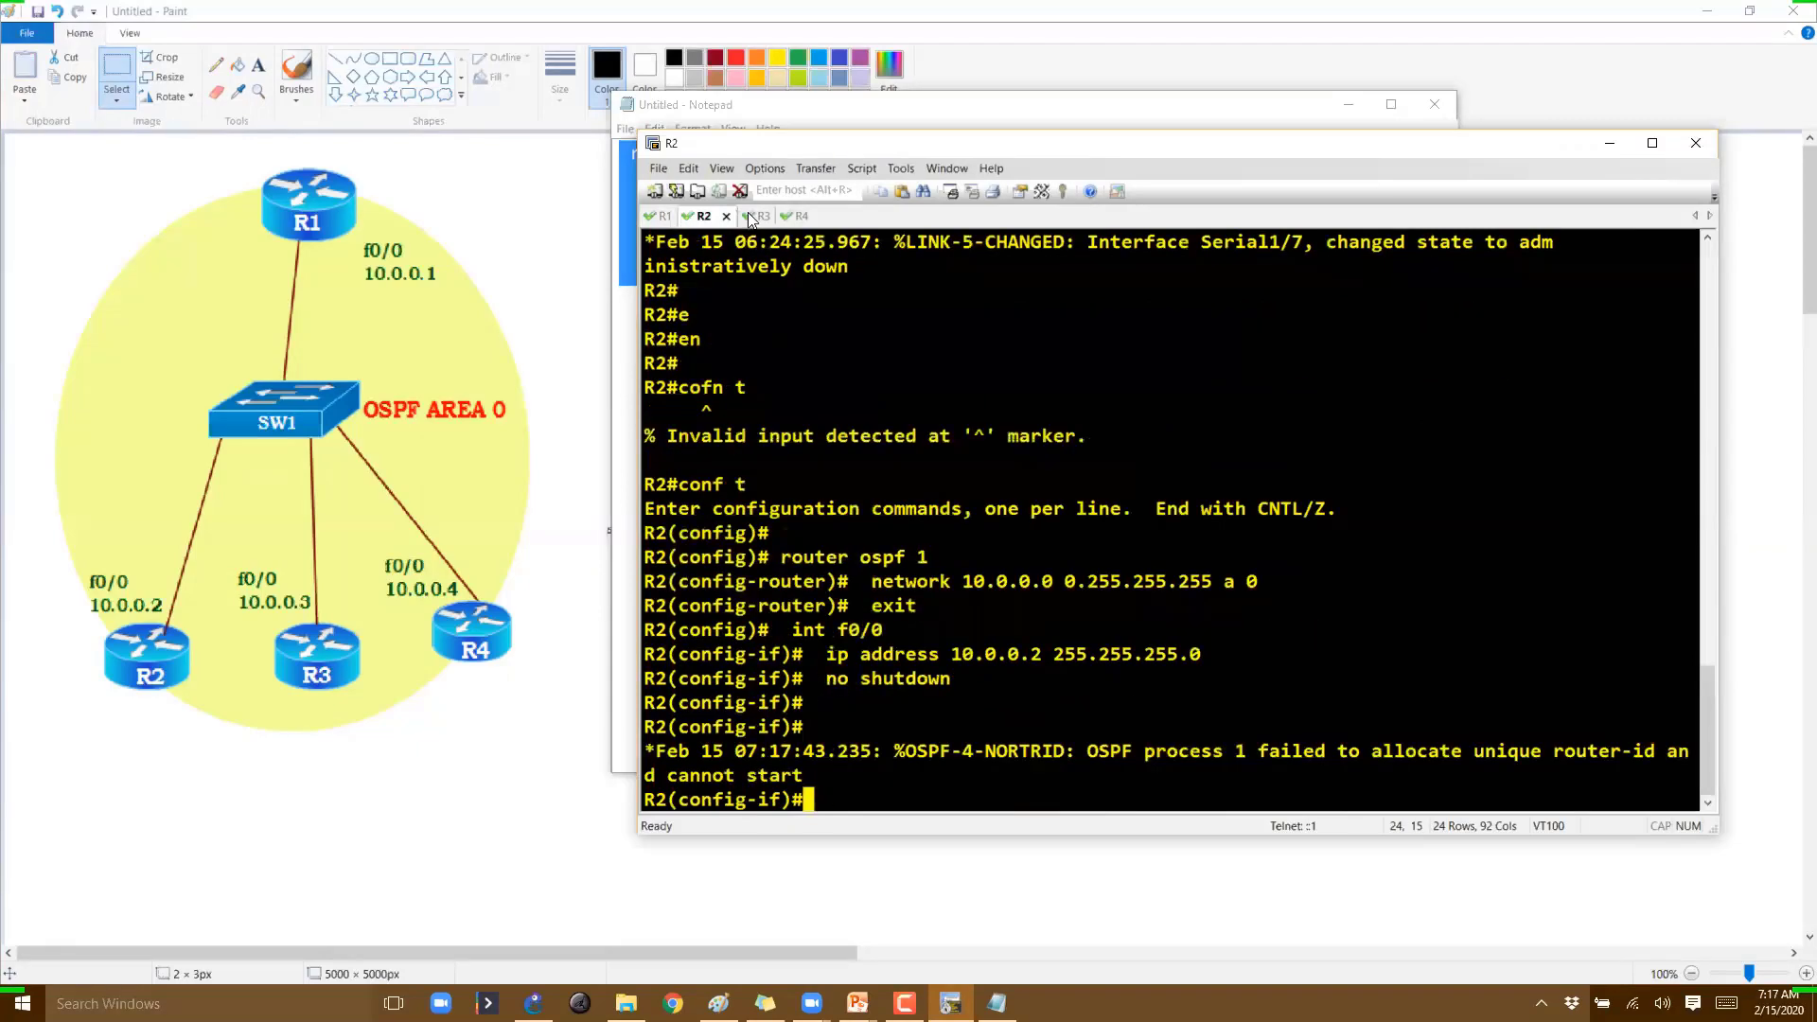
Open the R3 session, change the interface address in the Notepad commands to 10.0.0.3 and copy the whole text
left_click(743, 216)
key("alt+Tab")
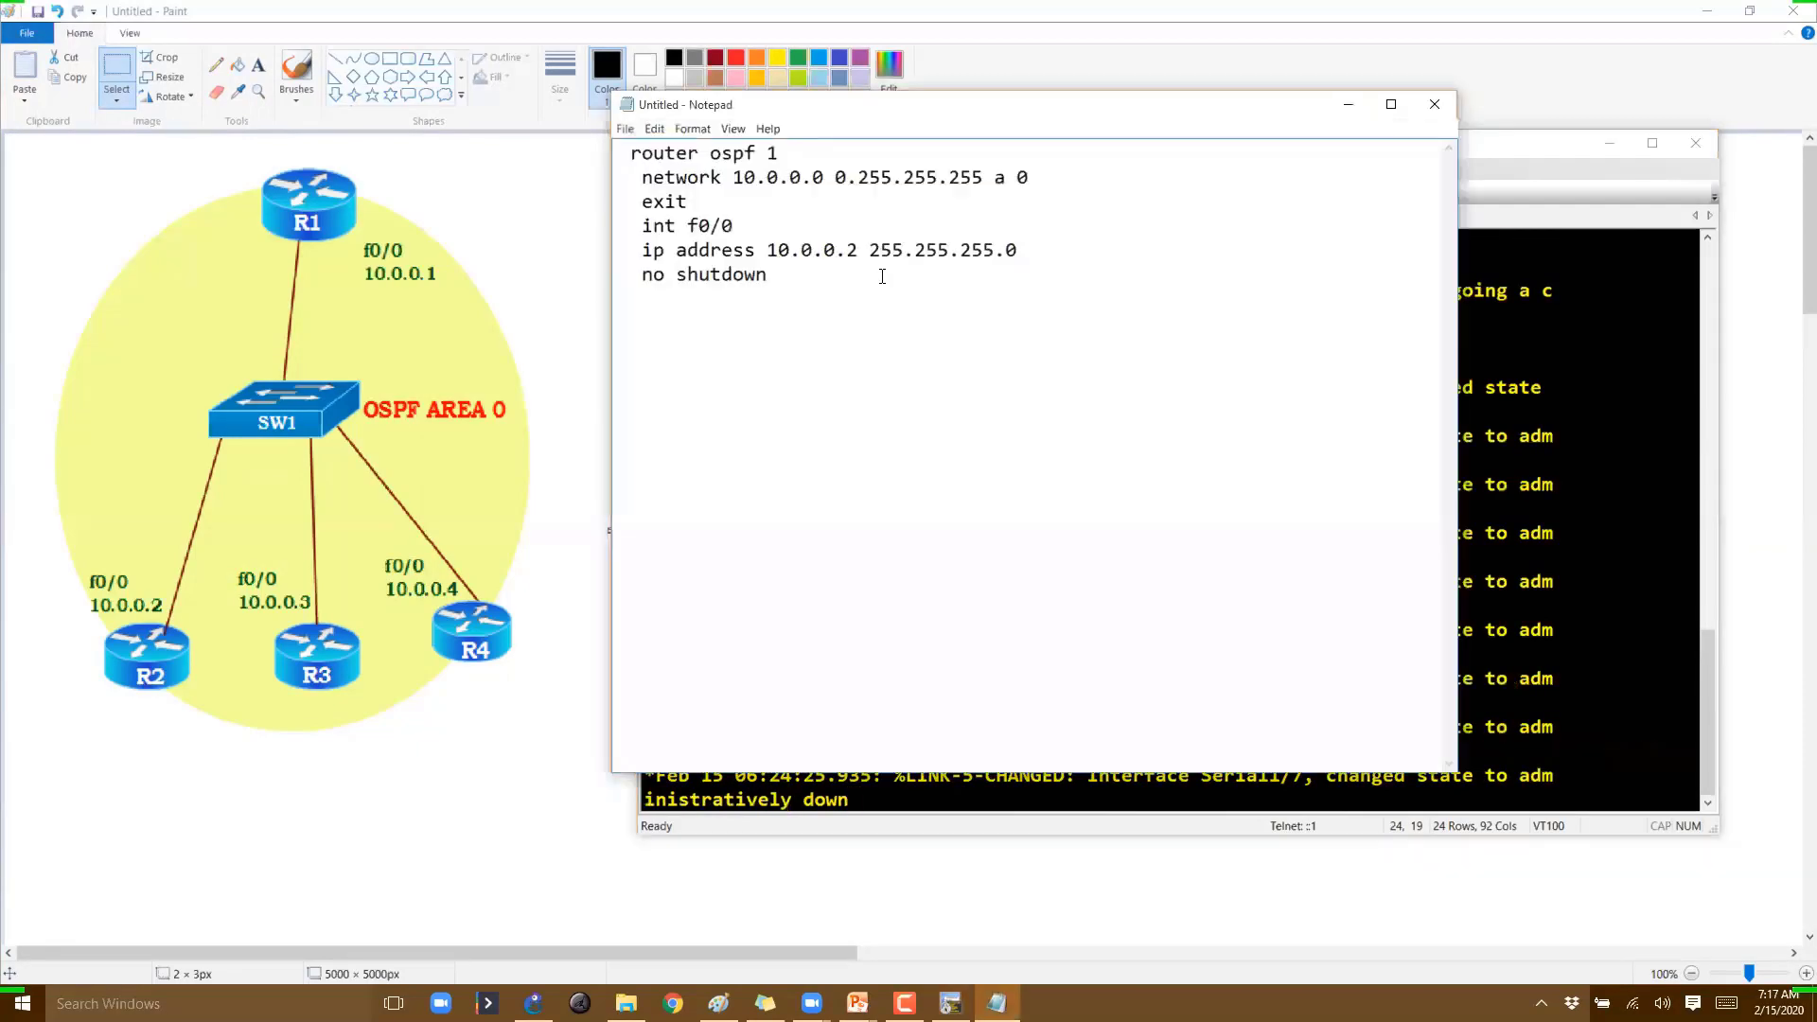
left_click(856, 250)
key("BackSpace")
type("3")
left_click(858, 322)
key("ctrl+a")
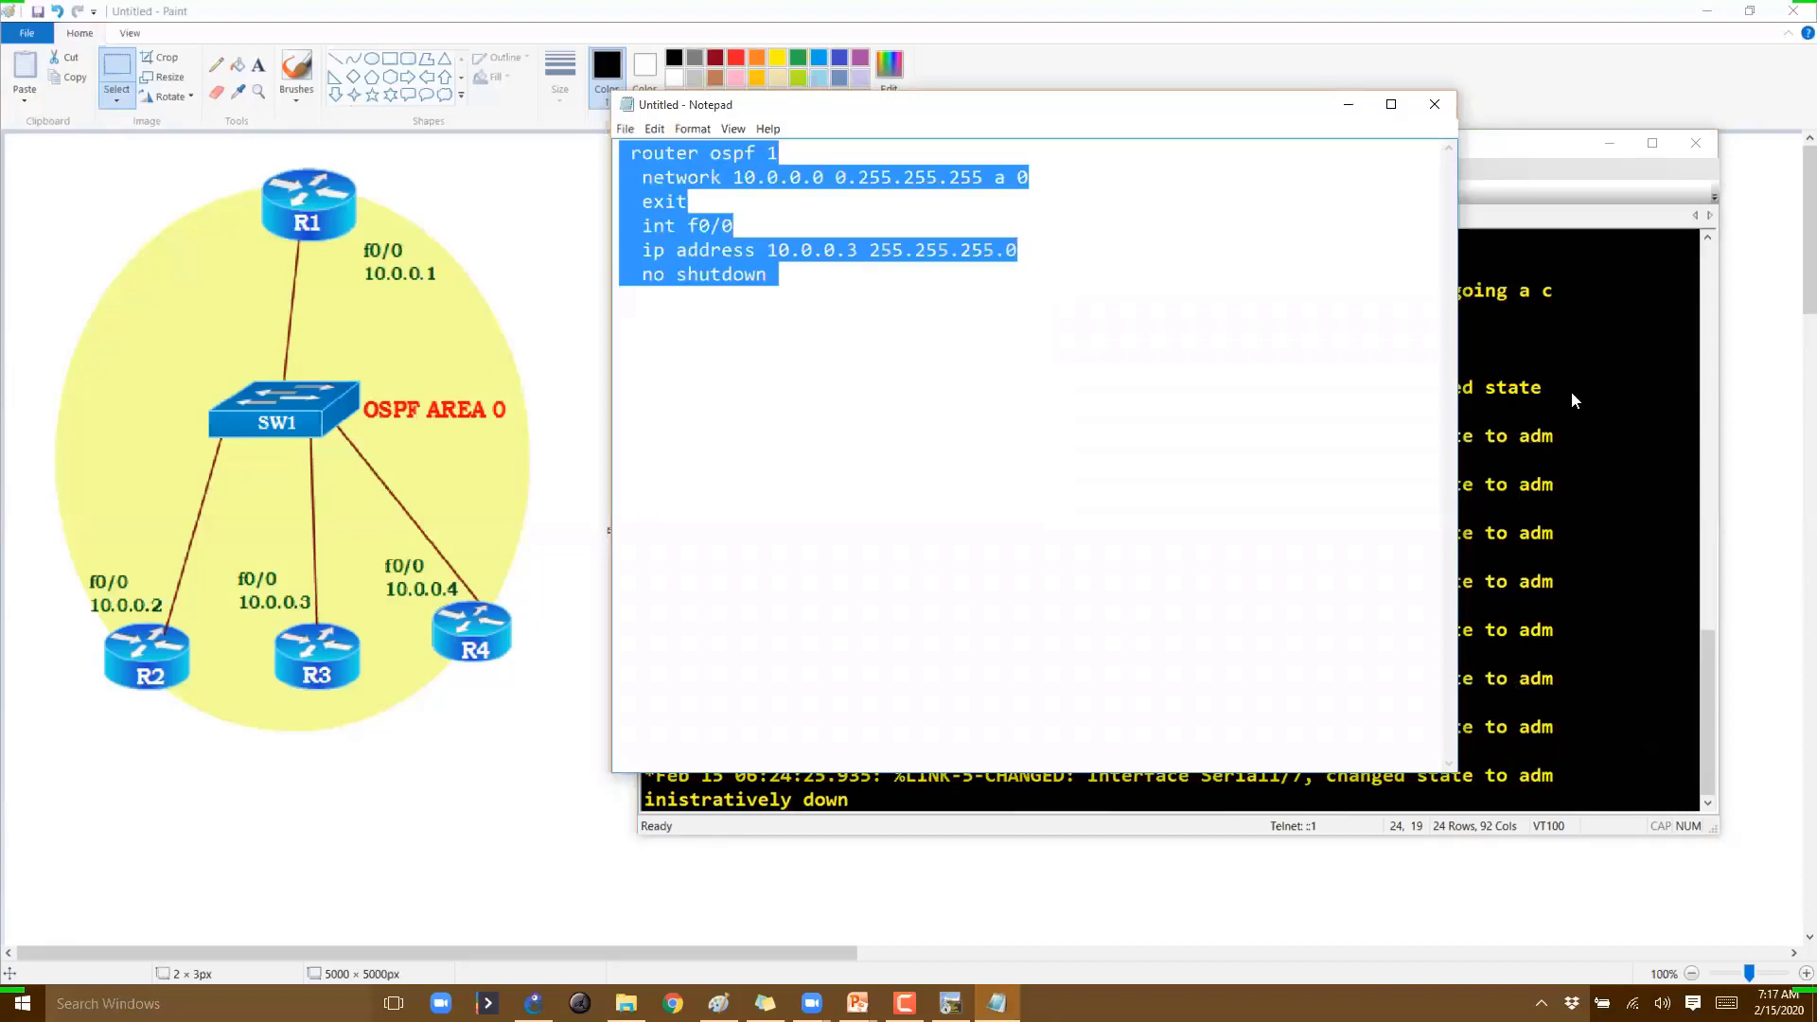
Enter global configuration mode on R3 and apply the copied OSPF and f0/0 commands with address 10.0.0.3
left_click(1572, 390)
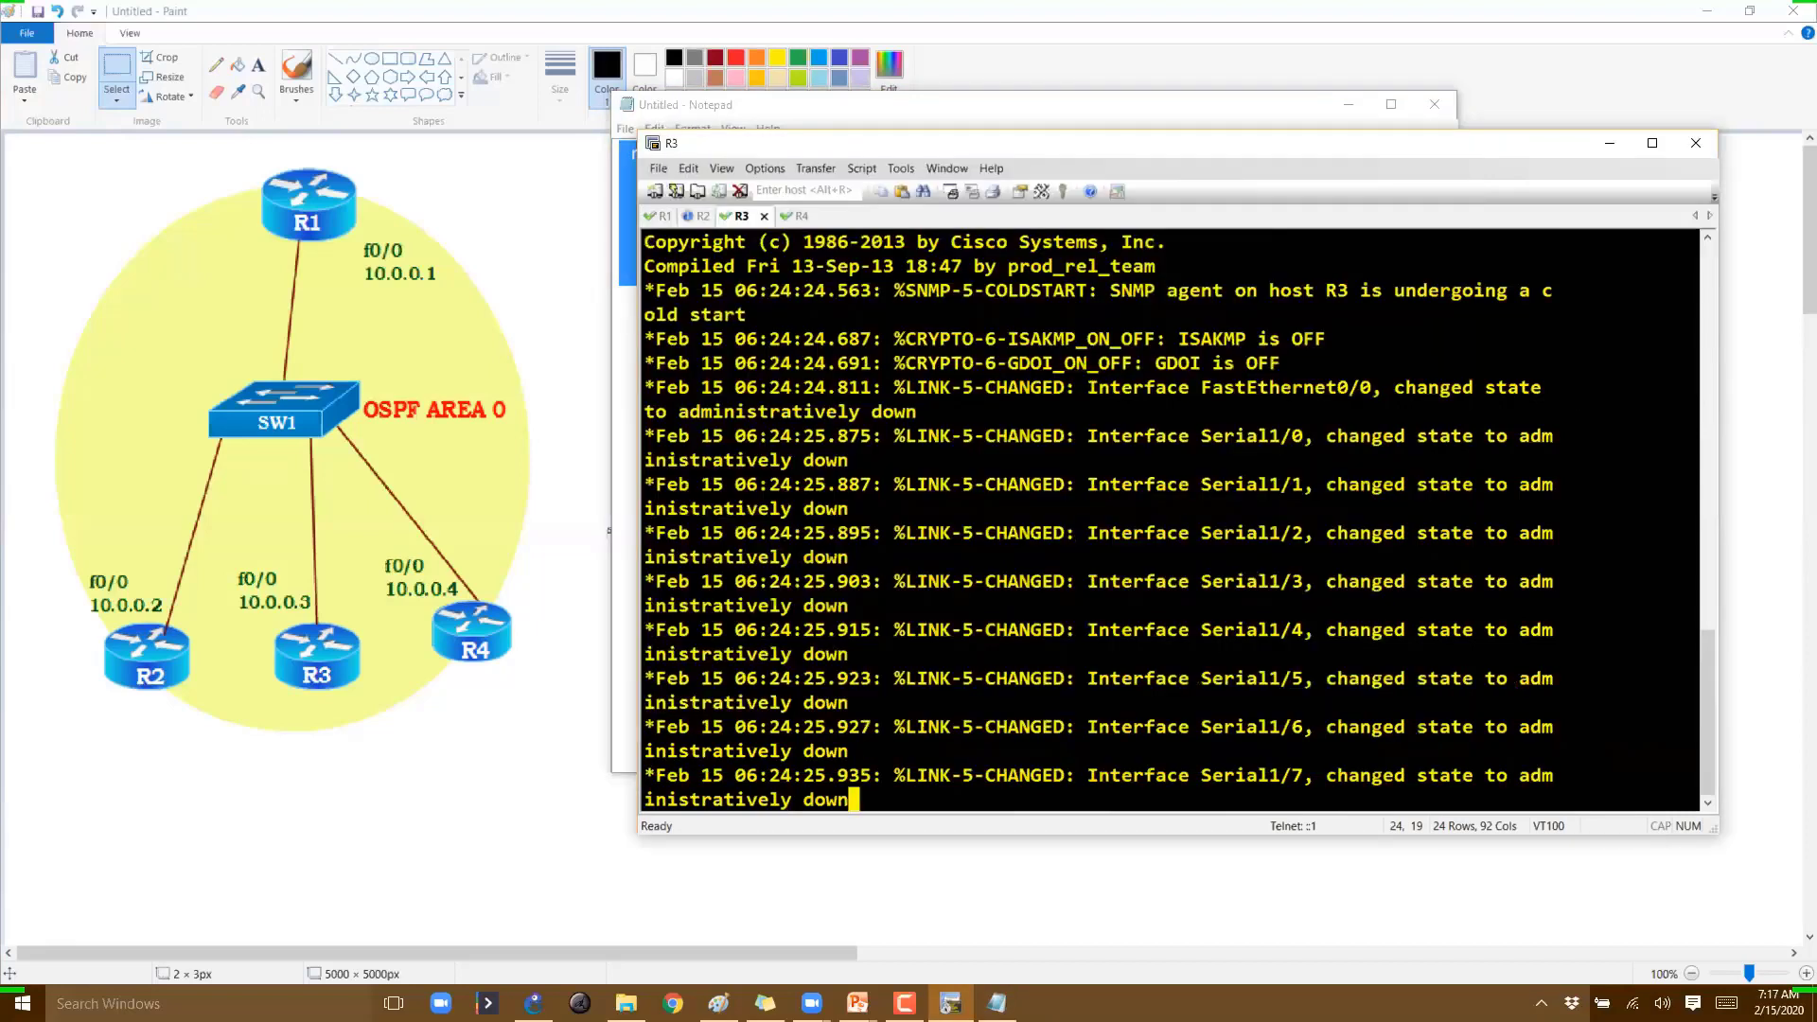
key("Return")
type("en")
key("Return")
type("e")
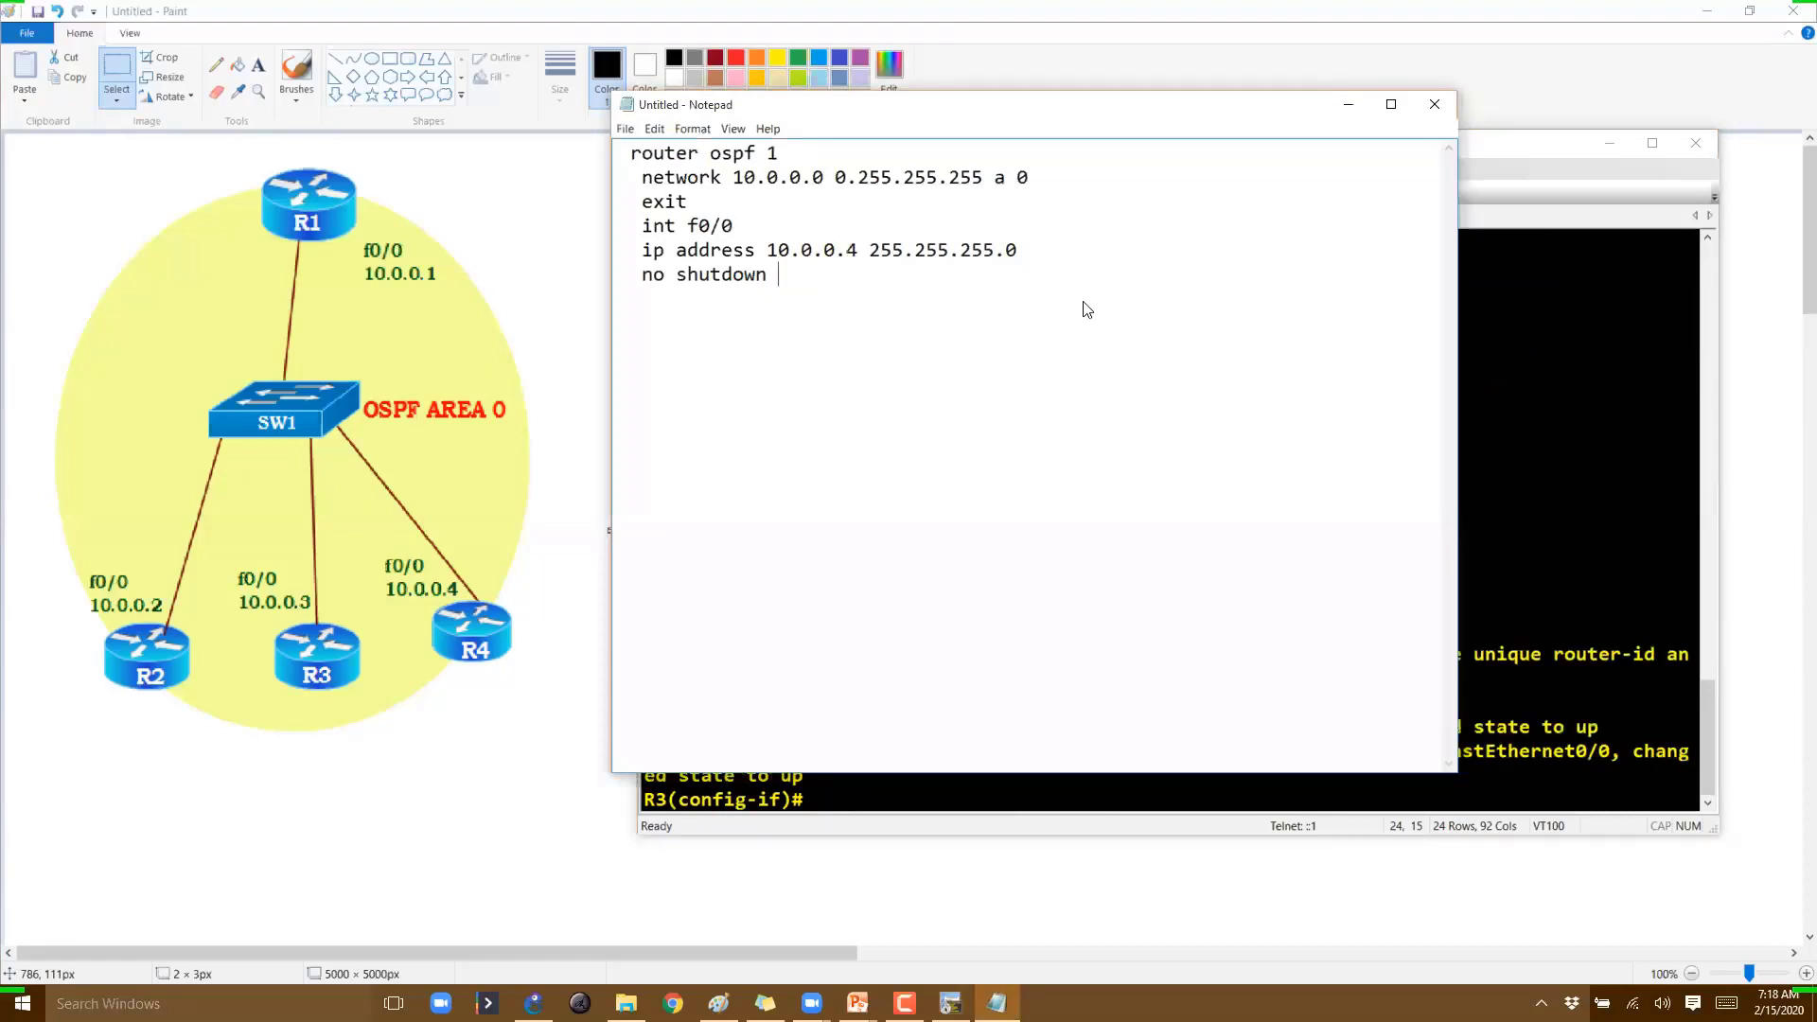
Copy the Notepad commands with address 10.0.0.4 and paste them into R4 in global configuration mode
key("ctrl+a")
key("ctrl+c")
key("alt+Tab")
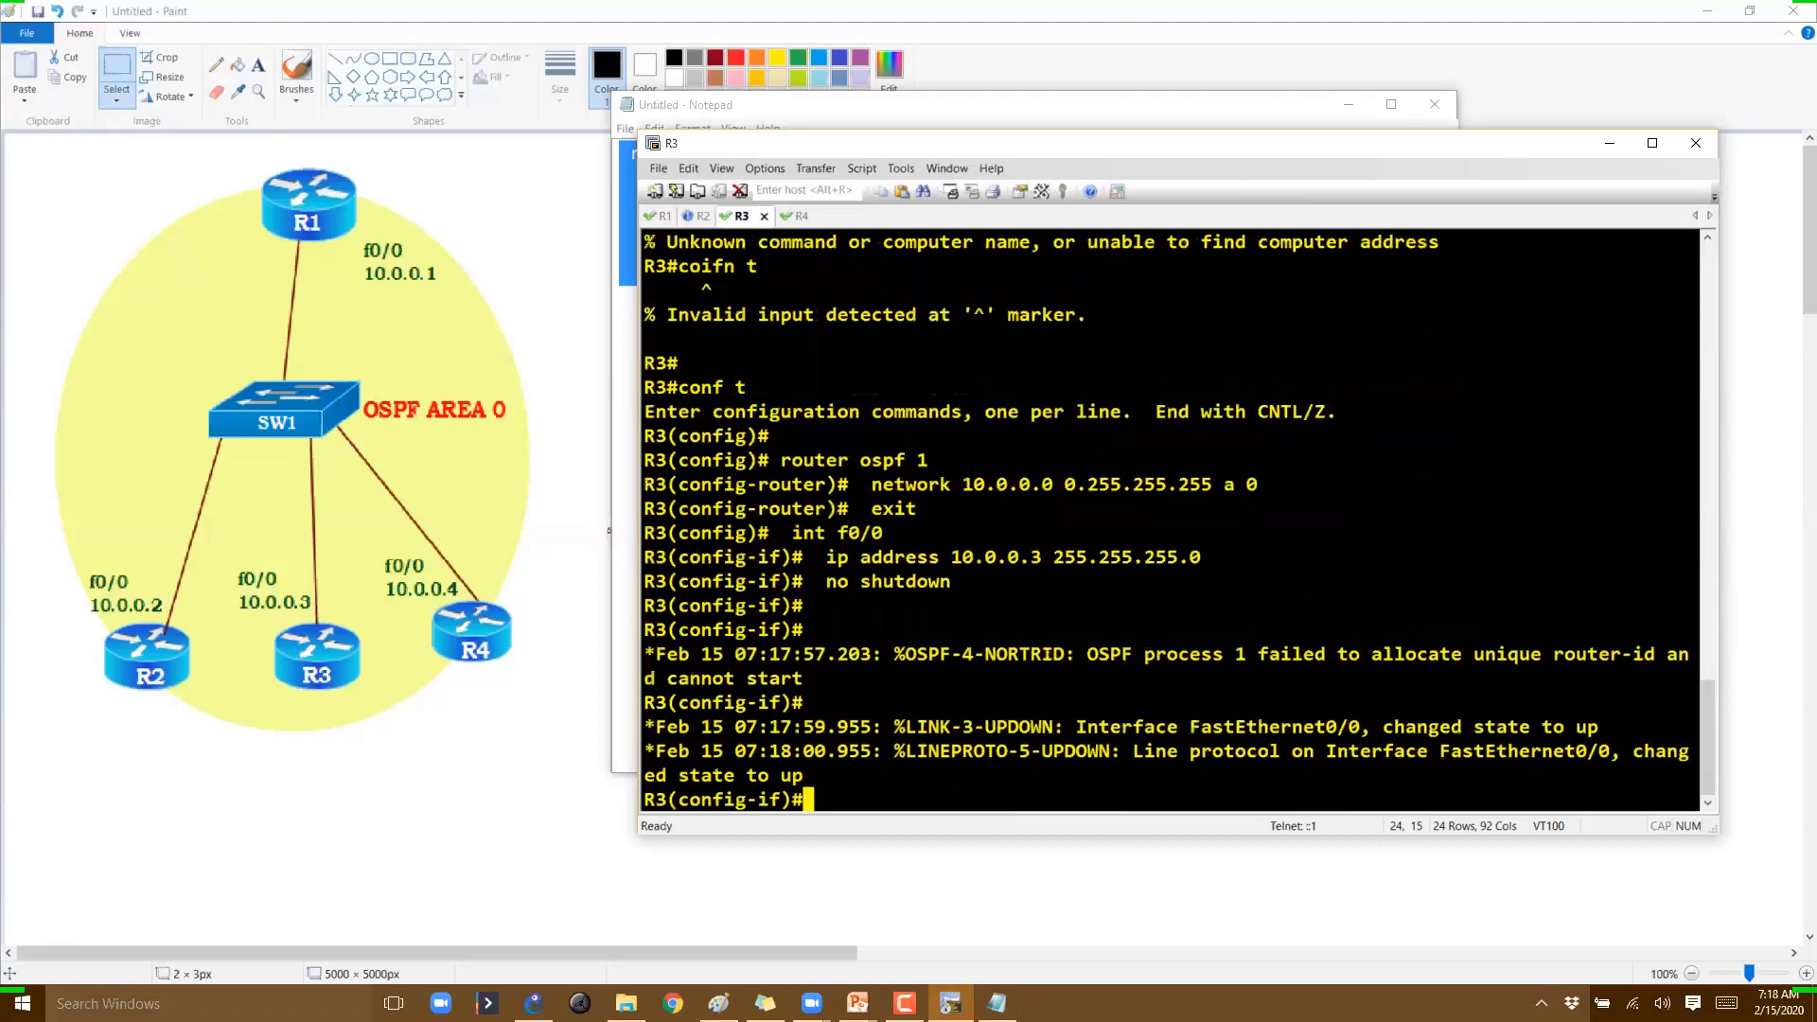
key("ctrl+Tab")
key("shift+Insert")
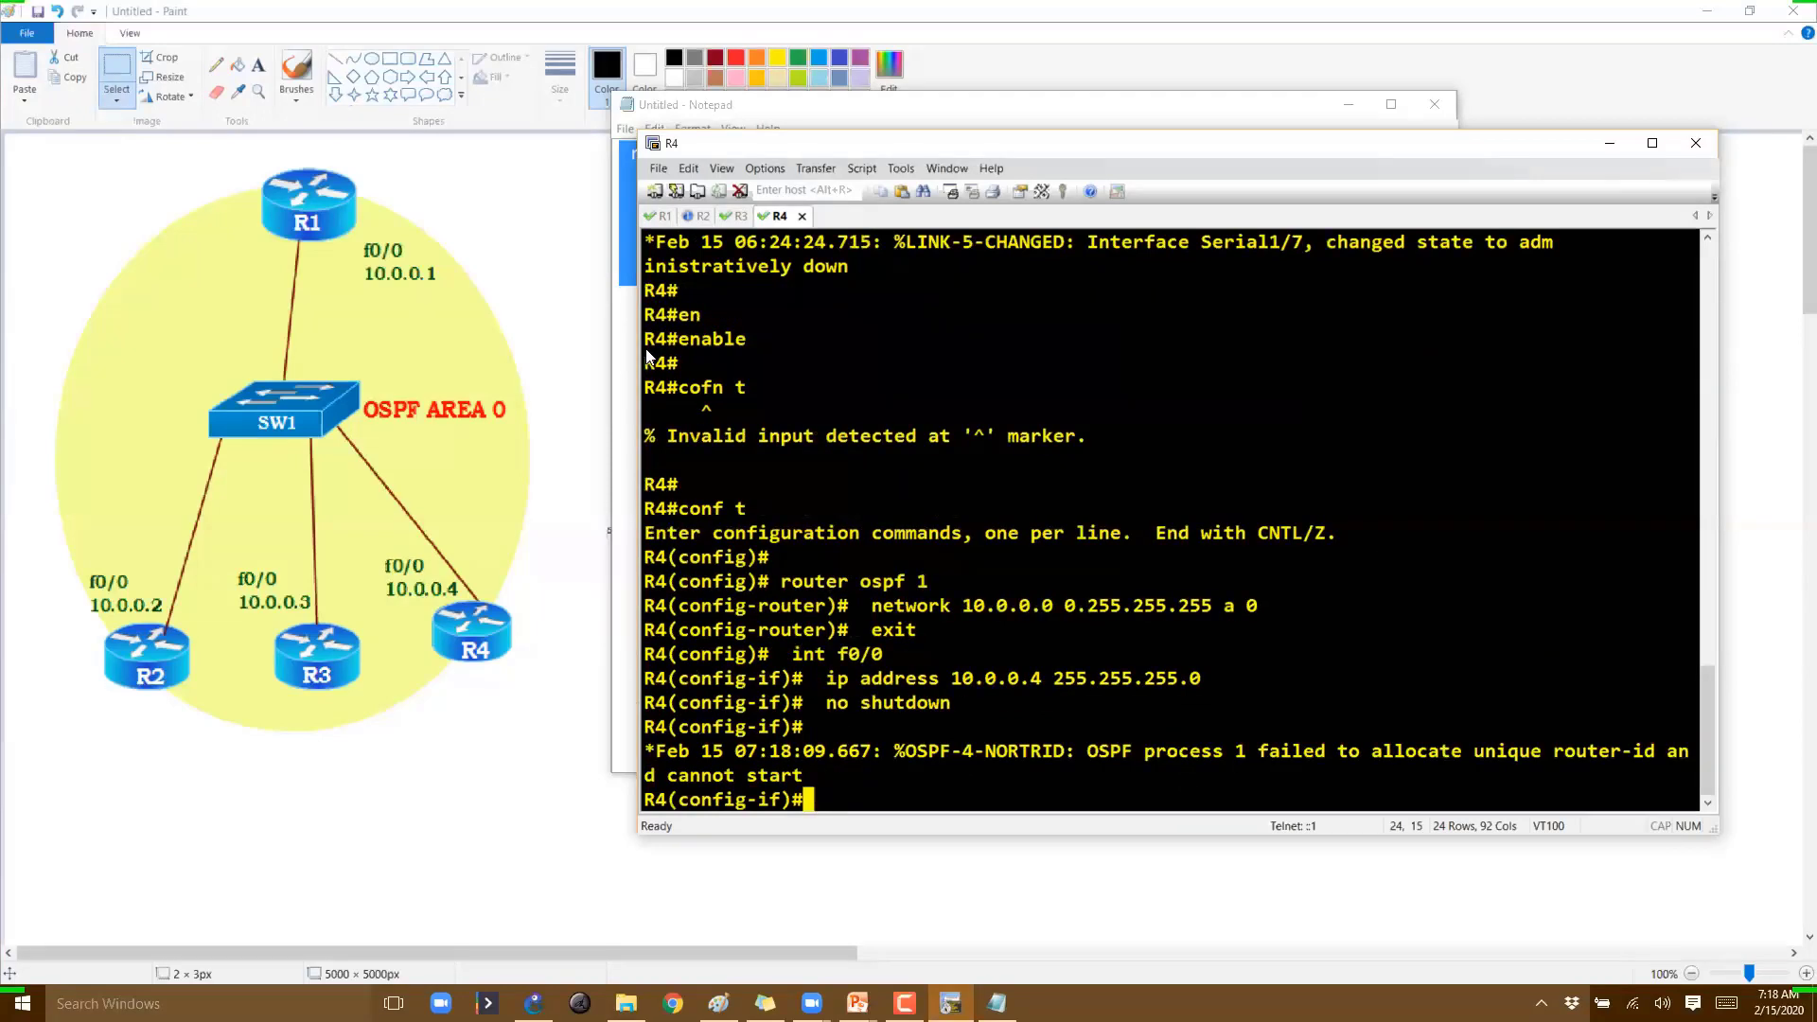
Bring the terminal window back in front of Notepad and widen it beside the network diagram
left_click(1375, 92)
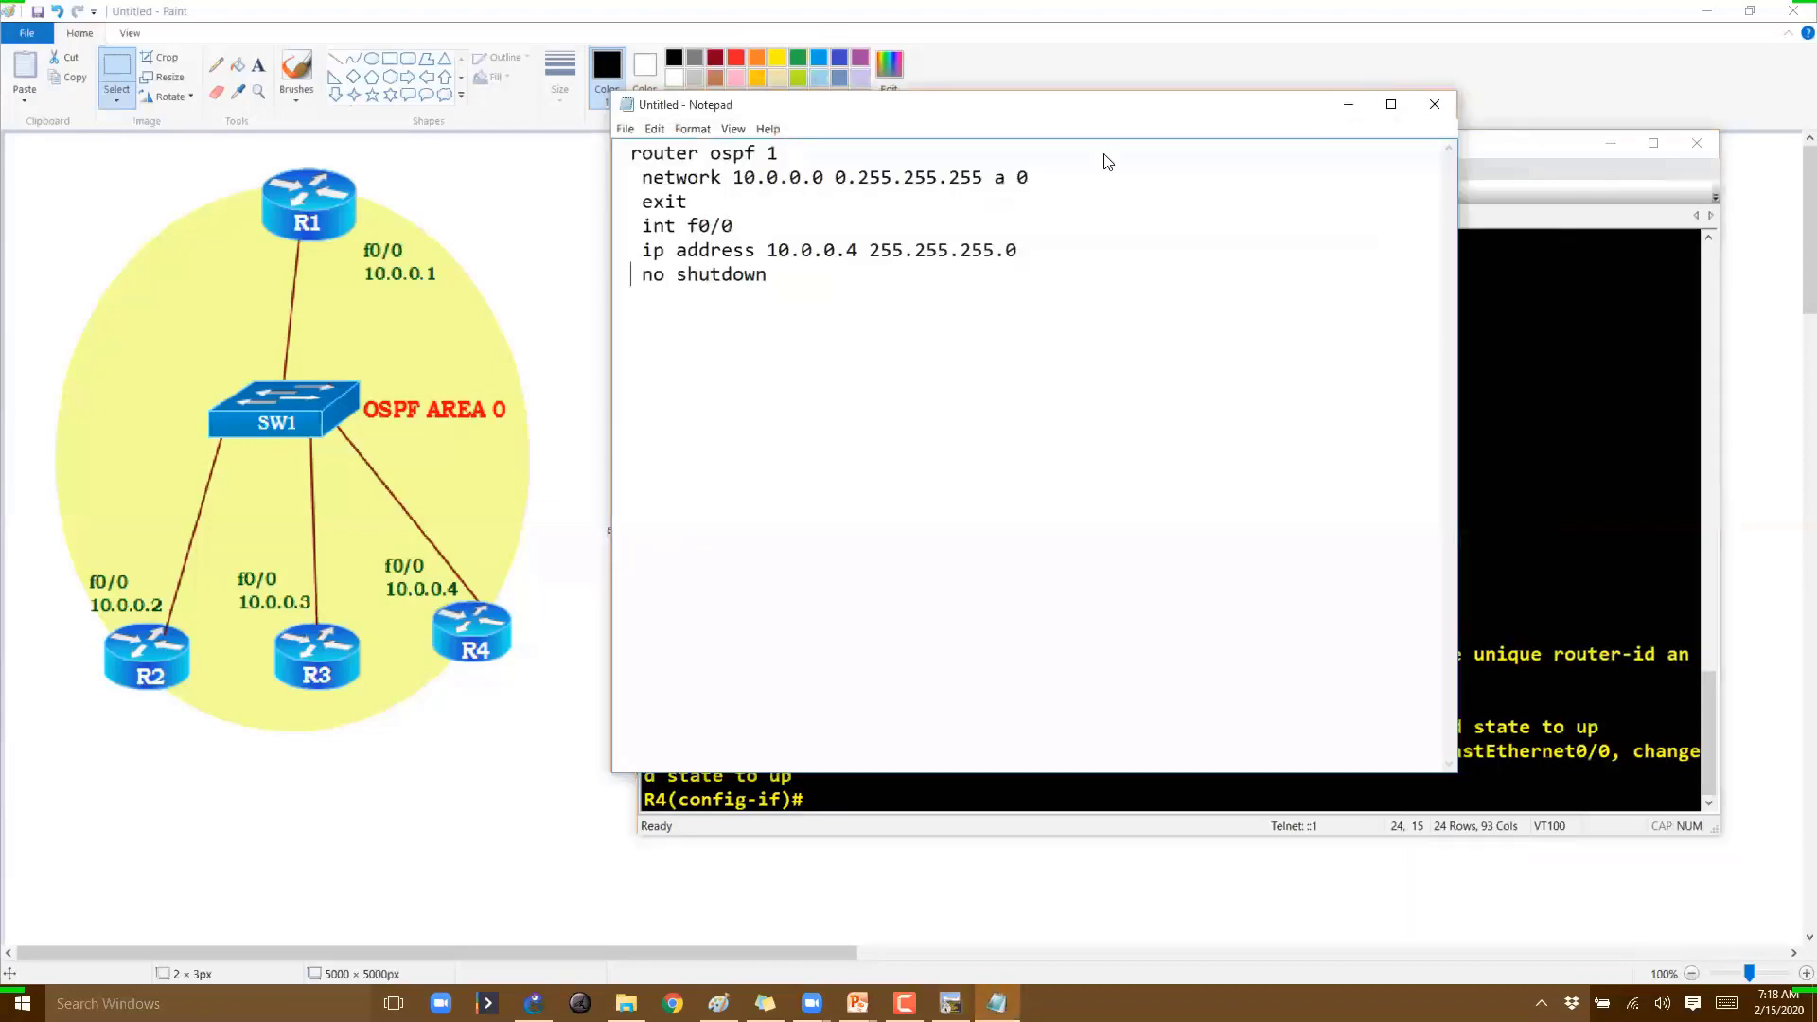
left_click(1575, 554)
left_click_drag(1651, 563, 1798, 522)
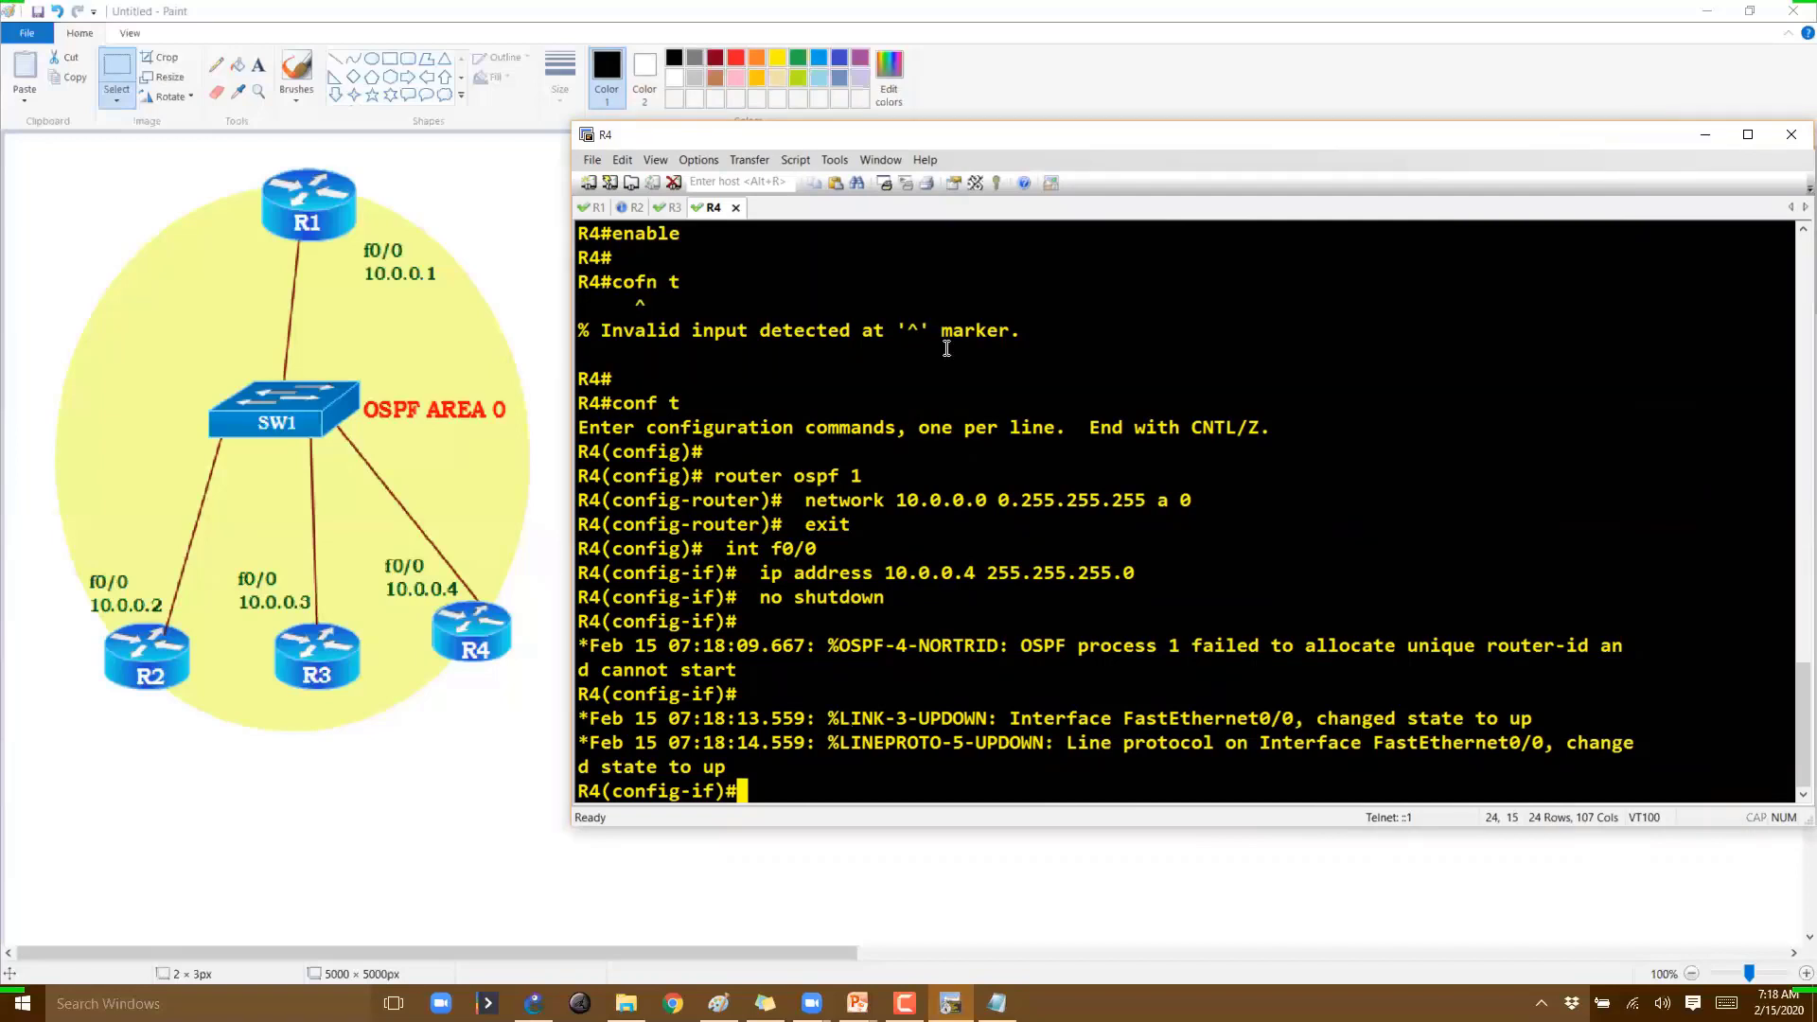
Copy the router ospf 1, network and exit lines from Notepad and run them again on R4
left_click(997, 1004)
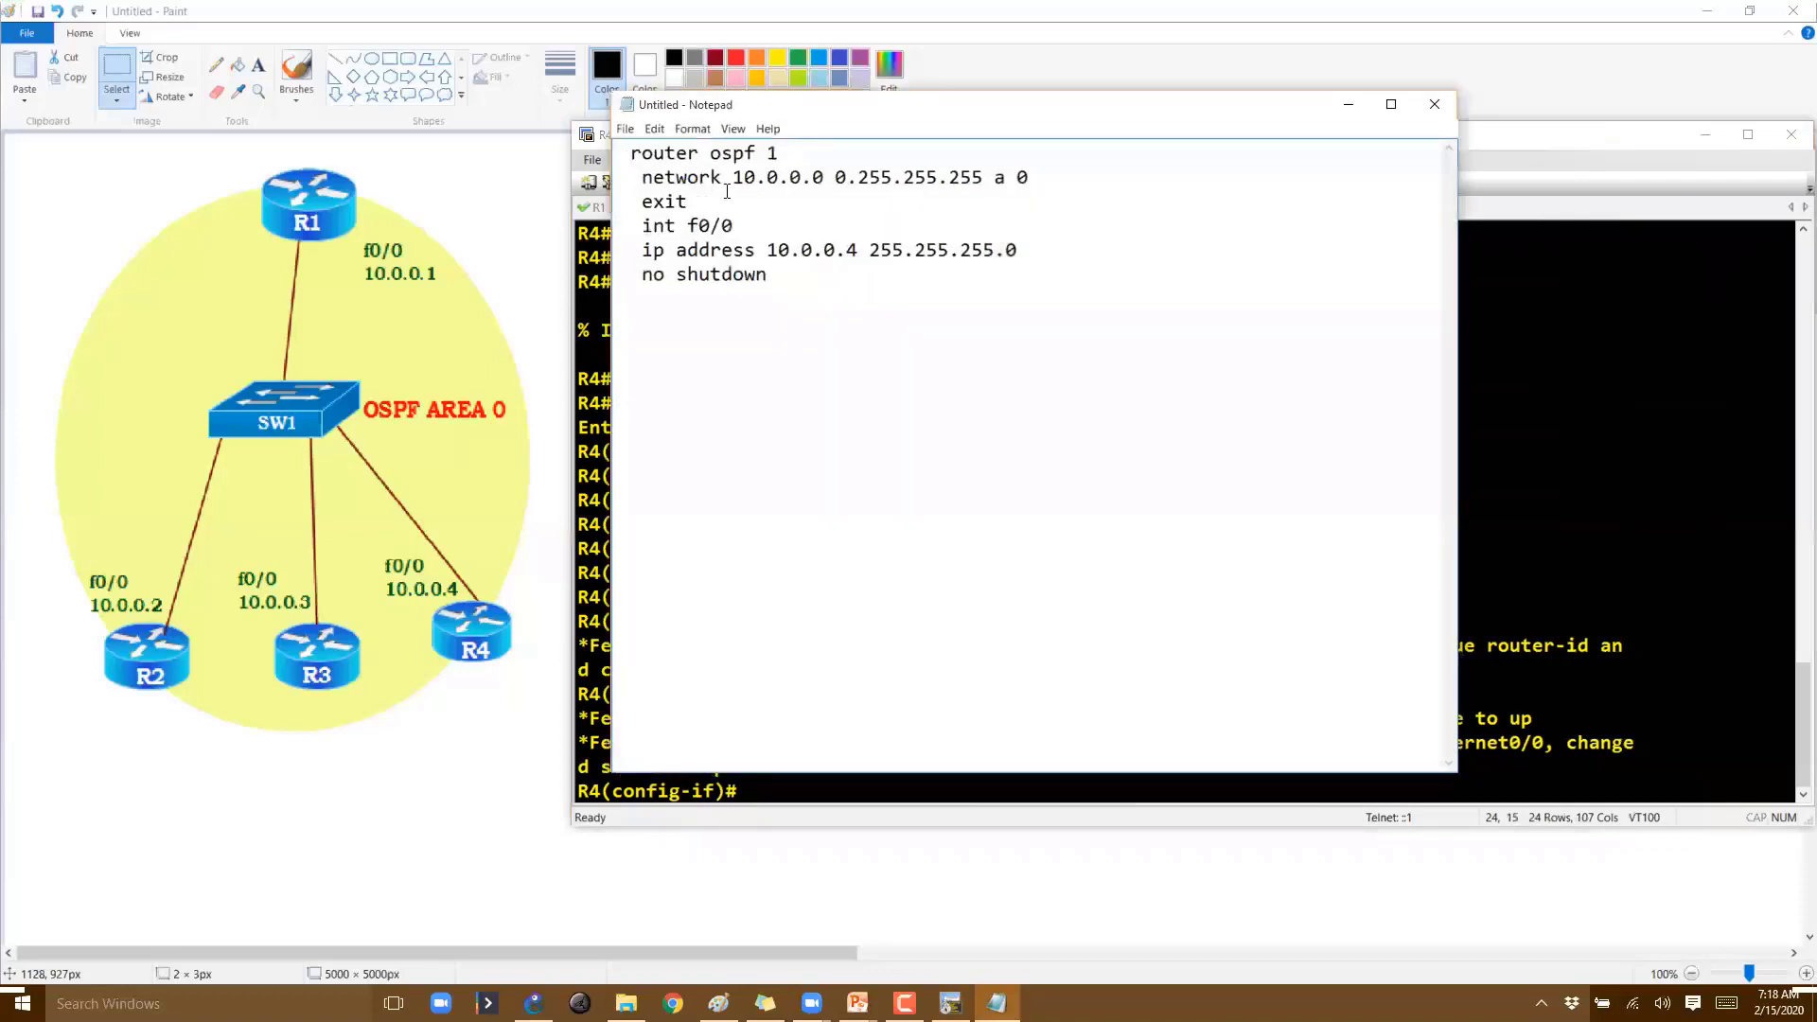
left_click_drag(744, 193, 620, 152)
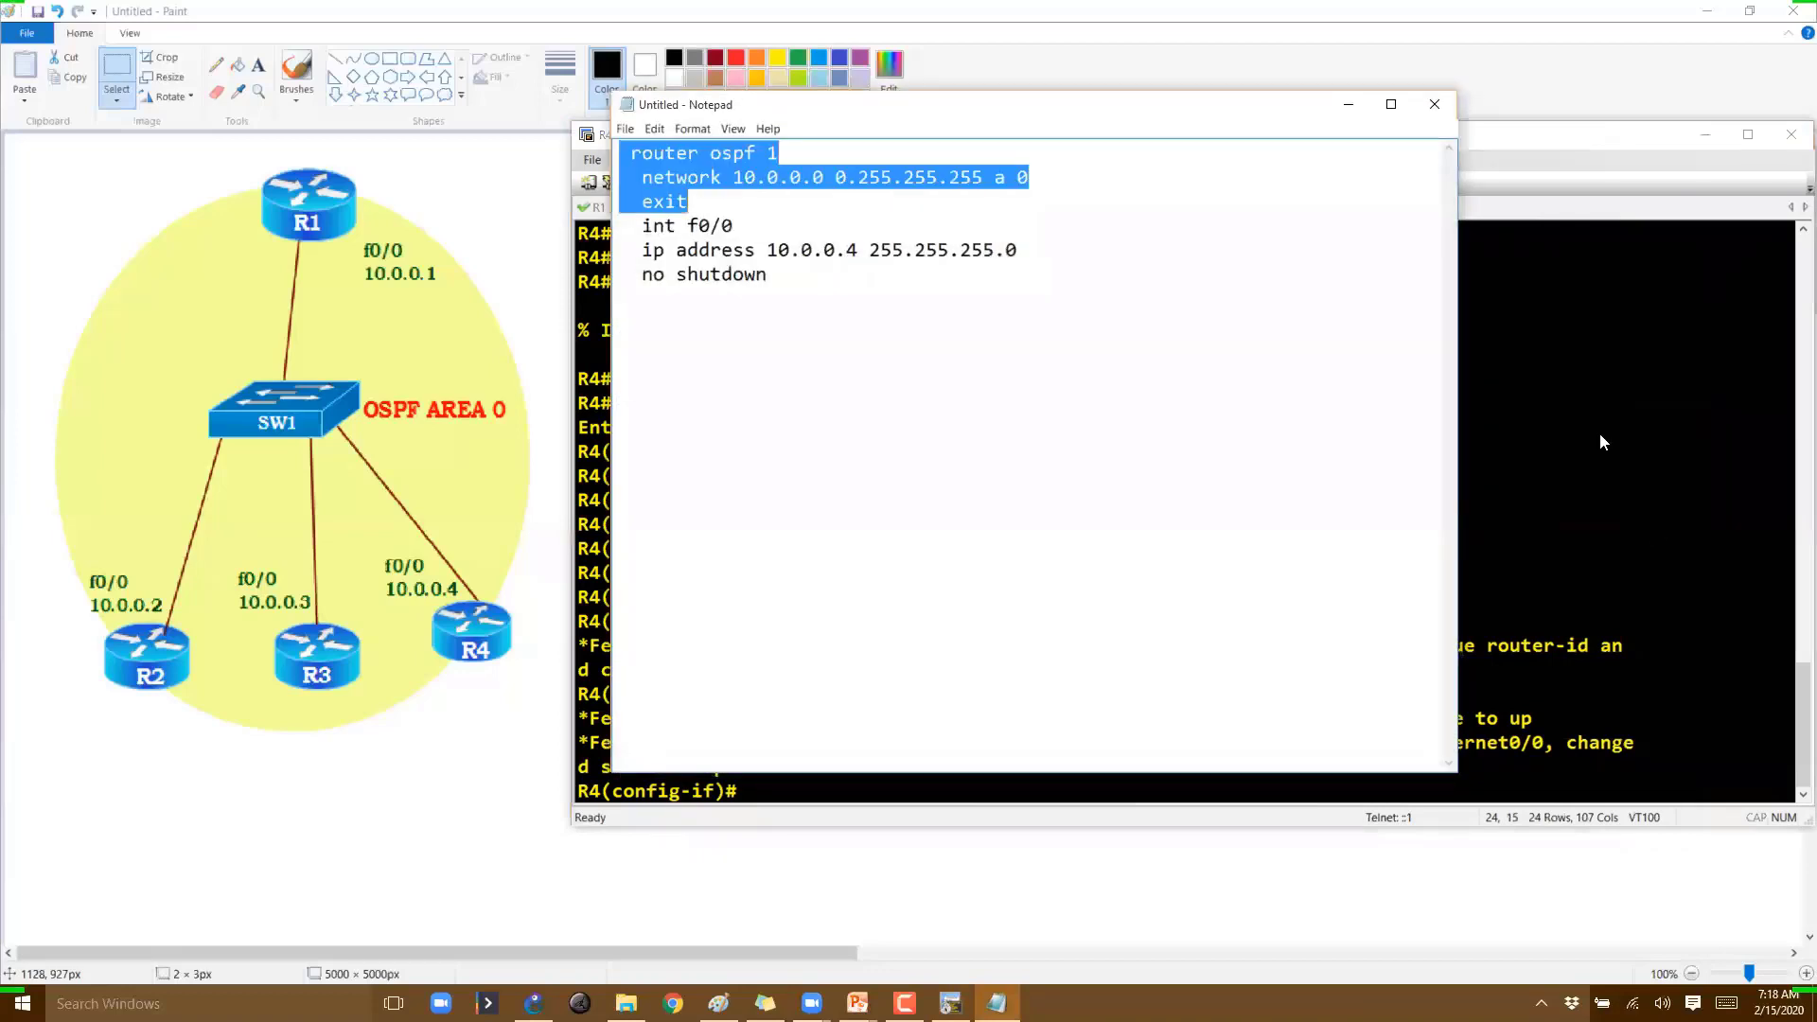
right_click(1600, 433)
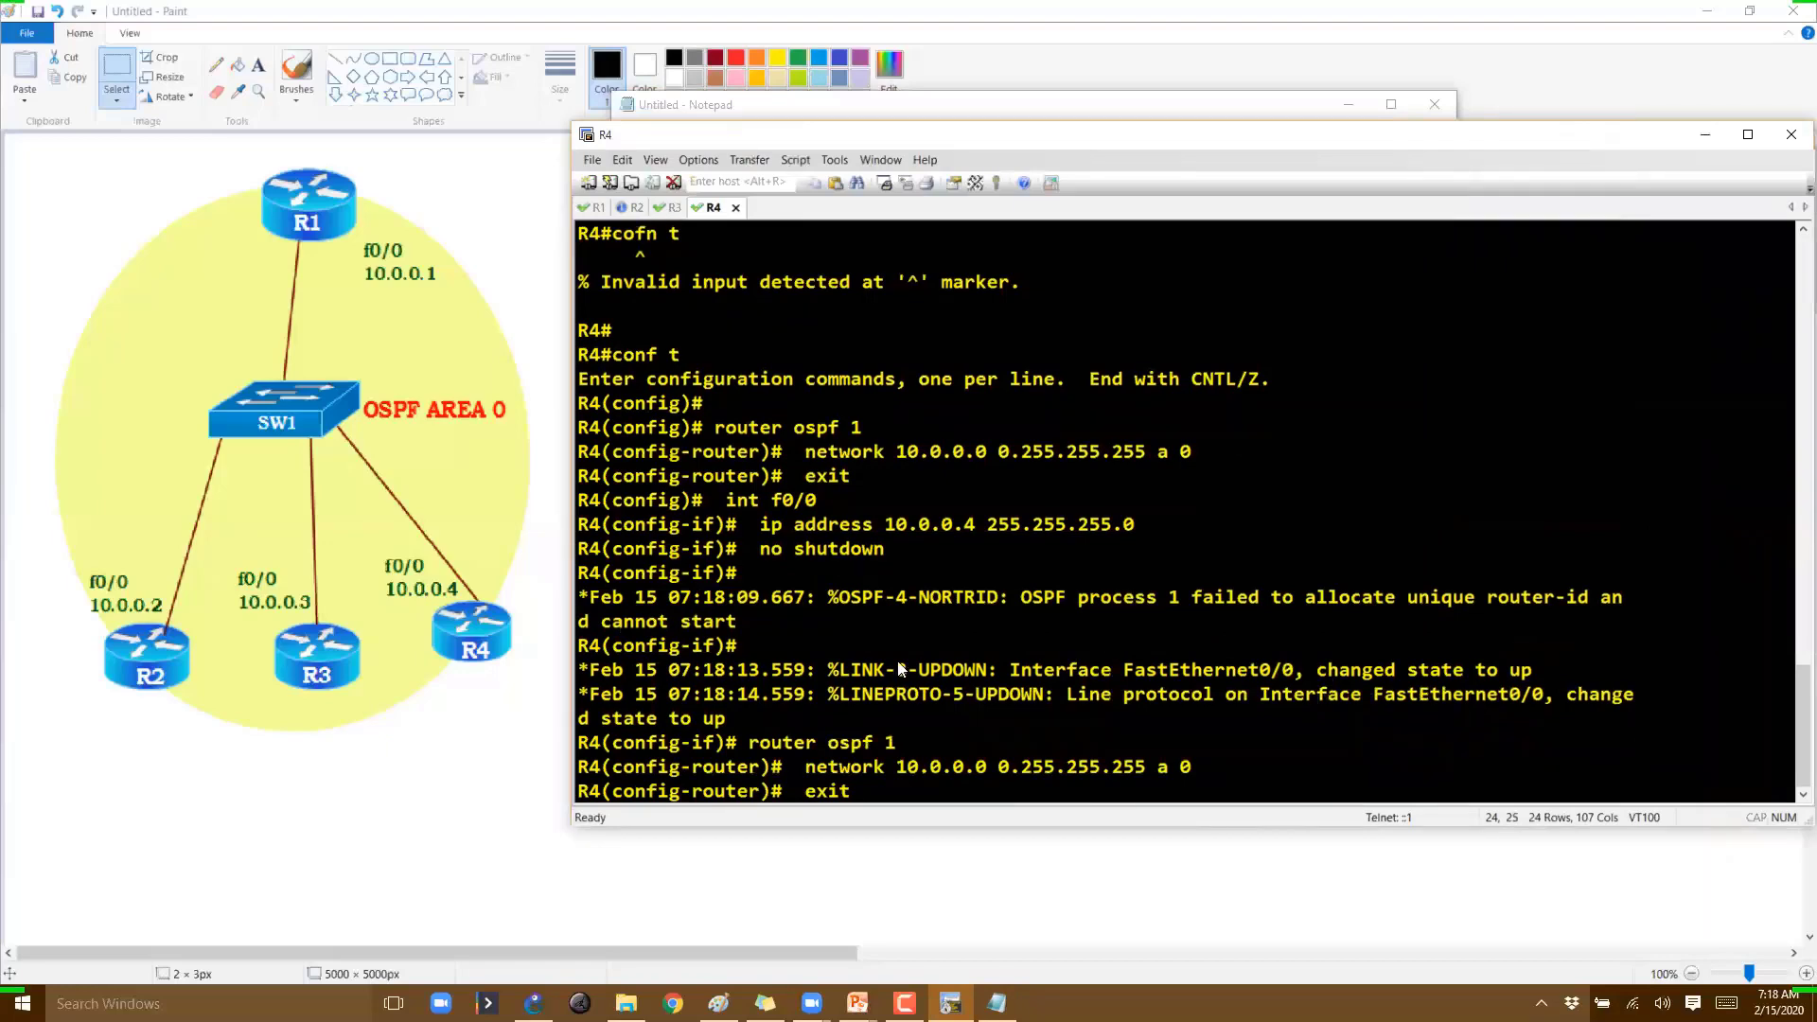
Run the copied router ospf 1, network 10.0.0.0 0.255.255.255 a 0 and exit commands again on R3
left_click(674, 207)
right_click(787, 538)
key("Return")
key("Return")
key("Return")
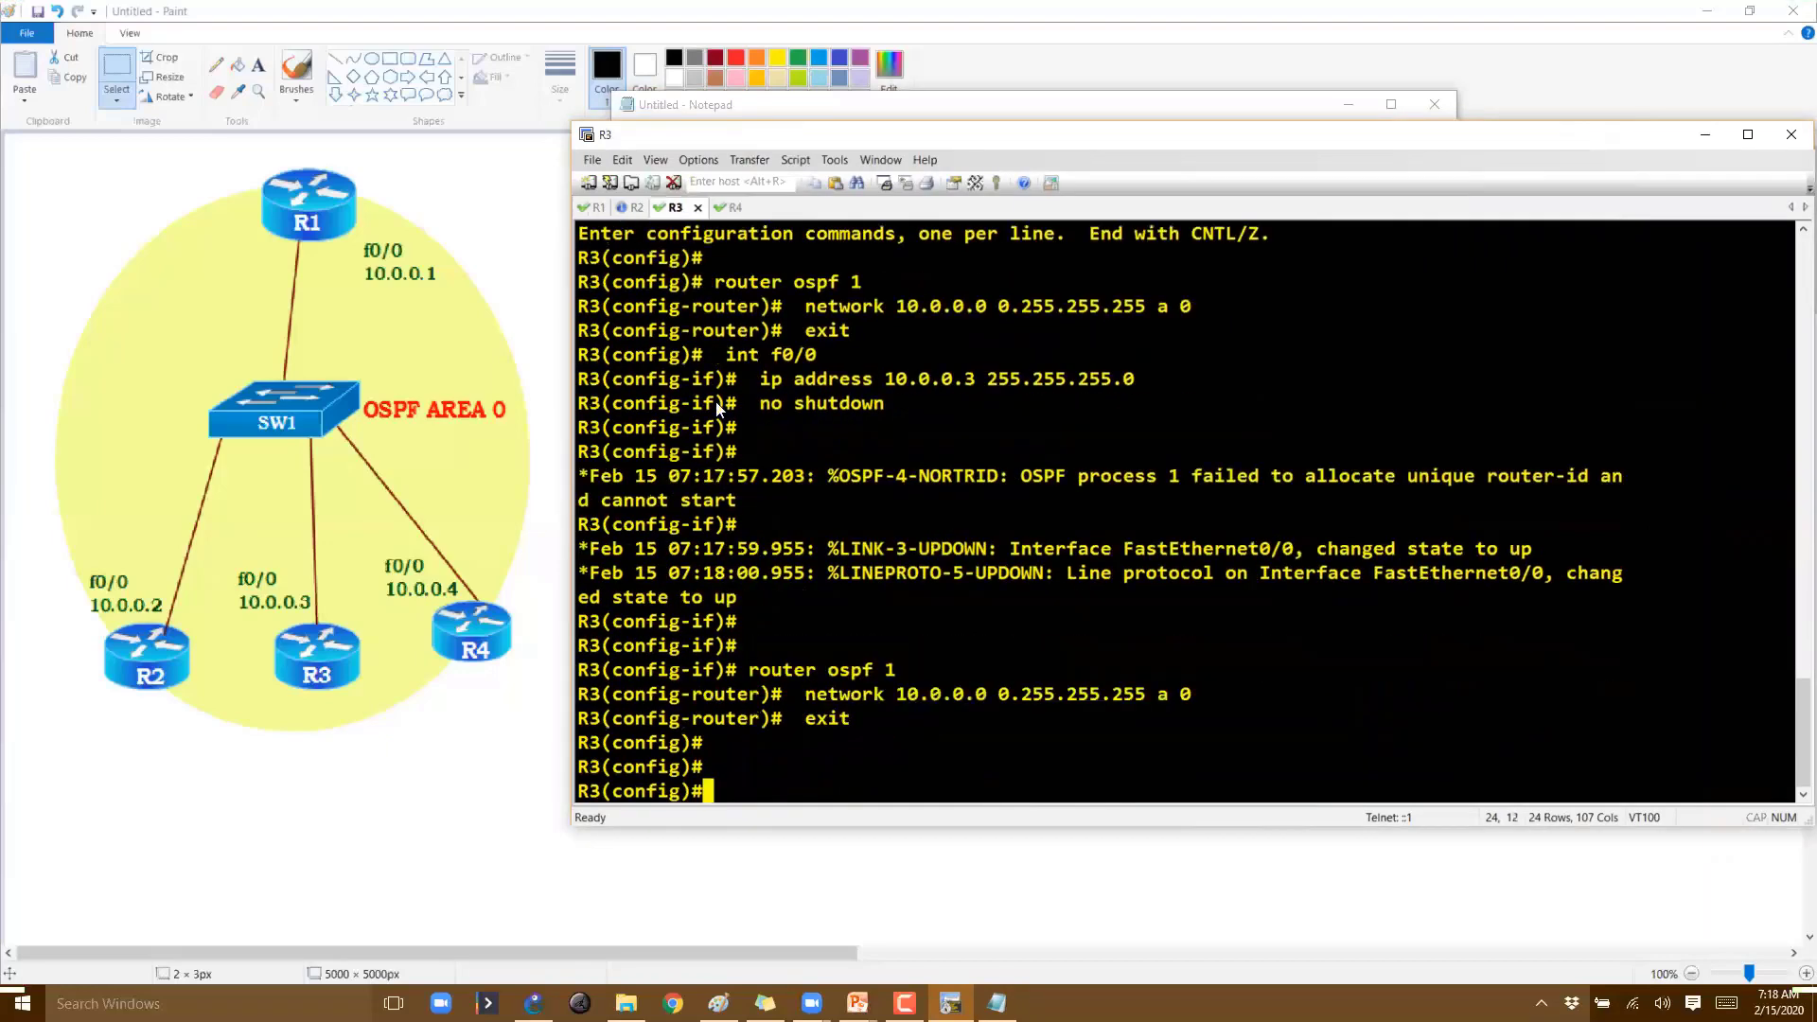
Reapply the copied OSPF process 1 commands on R2 and R1
key("alt+2")
right_click(717, 409)
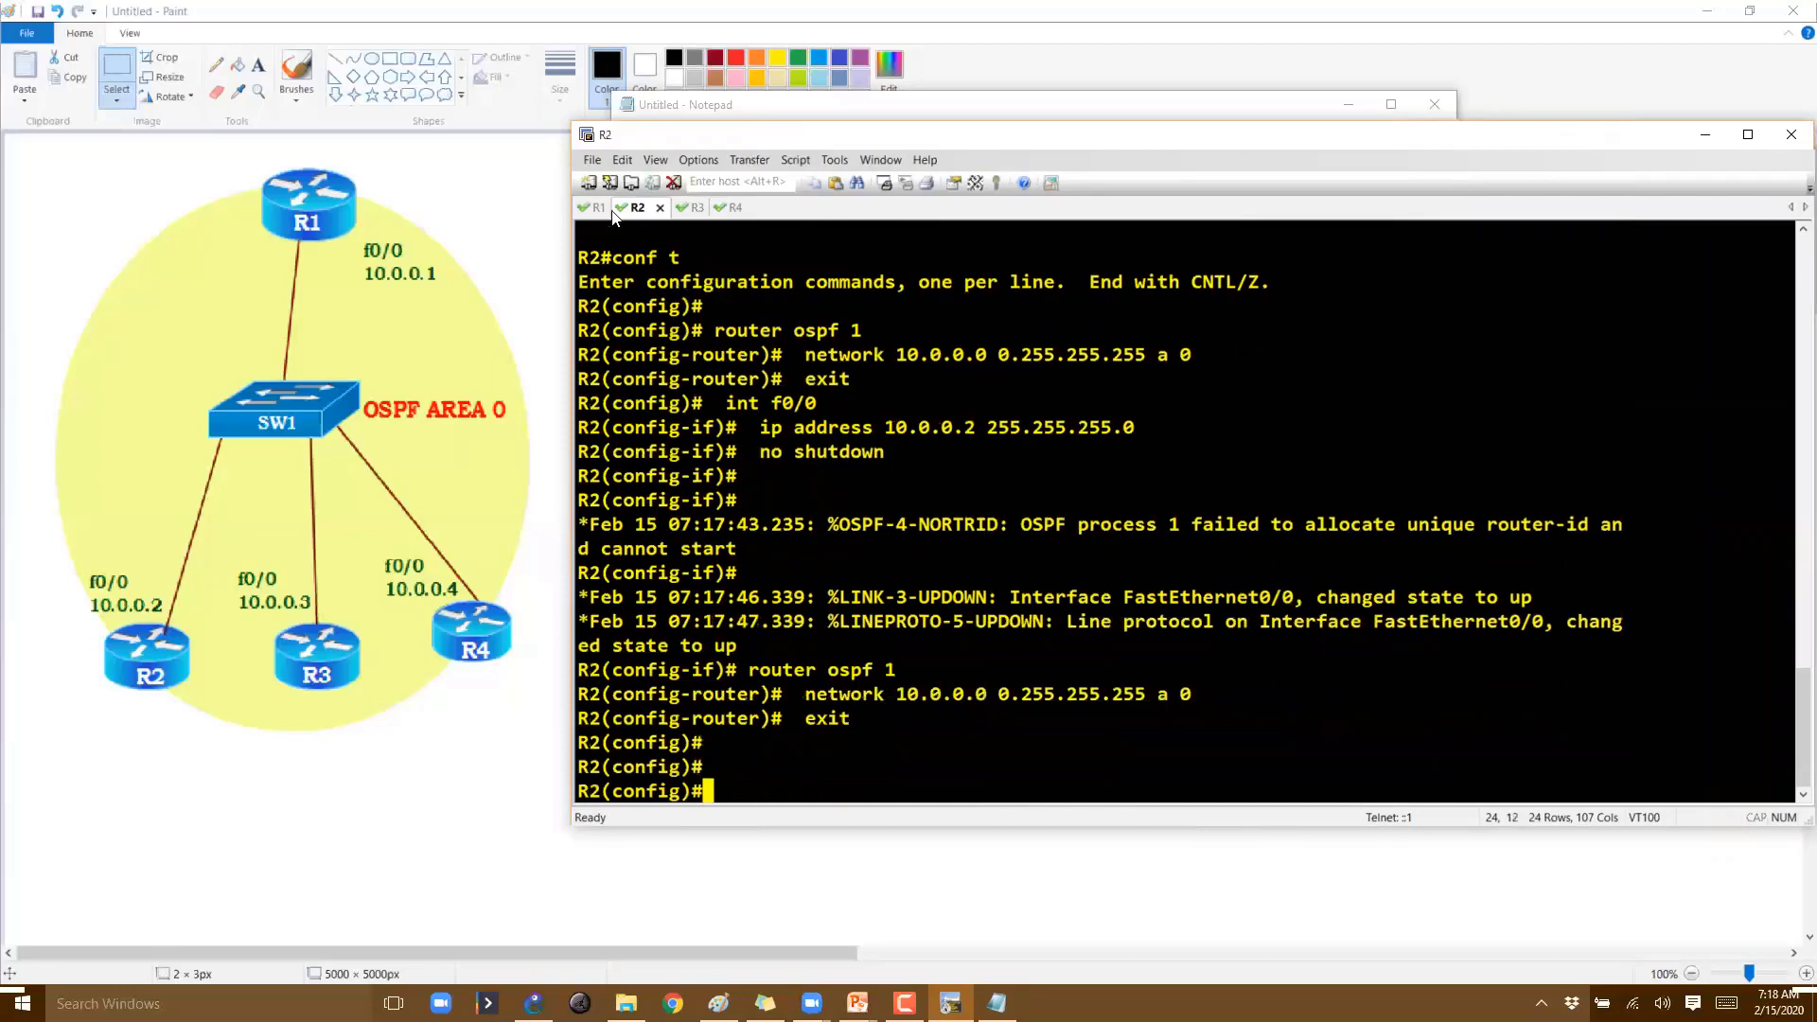
key("alt+1")
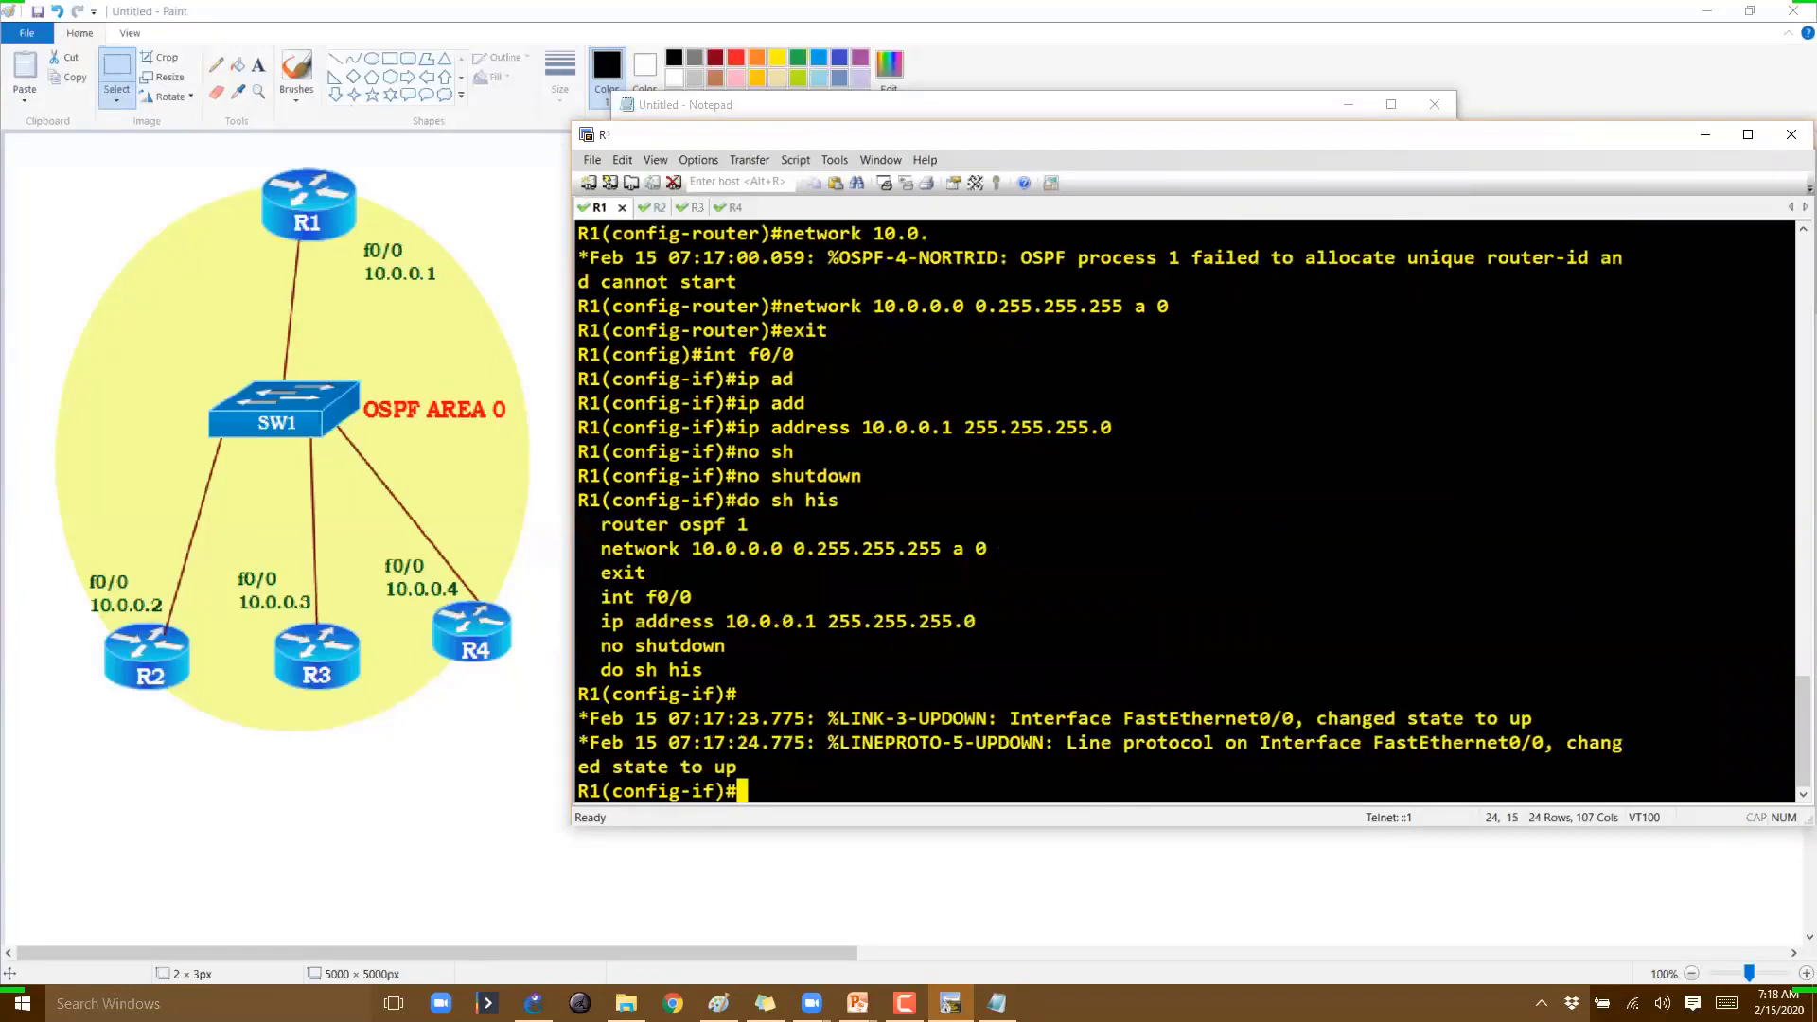
right_click(989, 547)
key("Return")
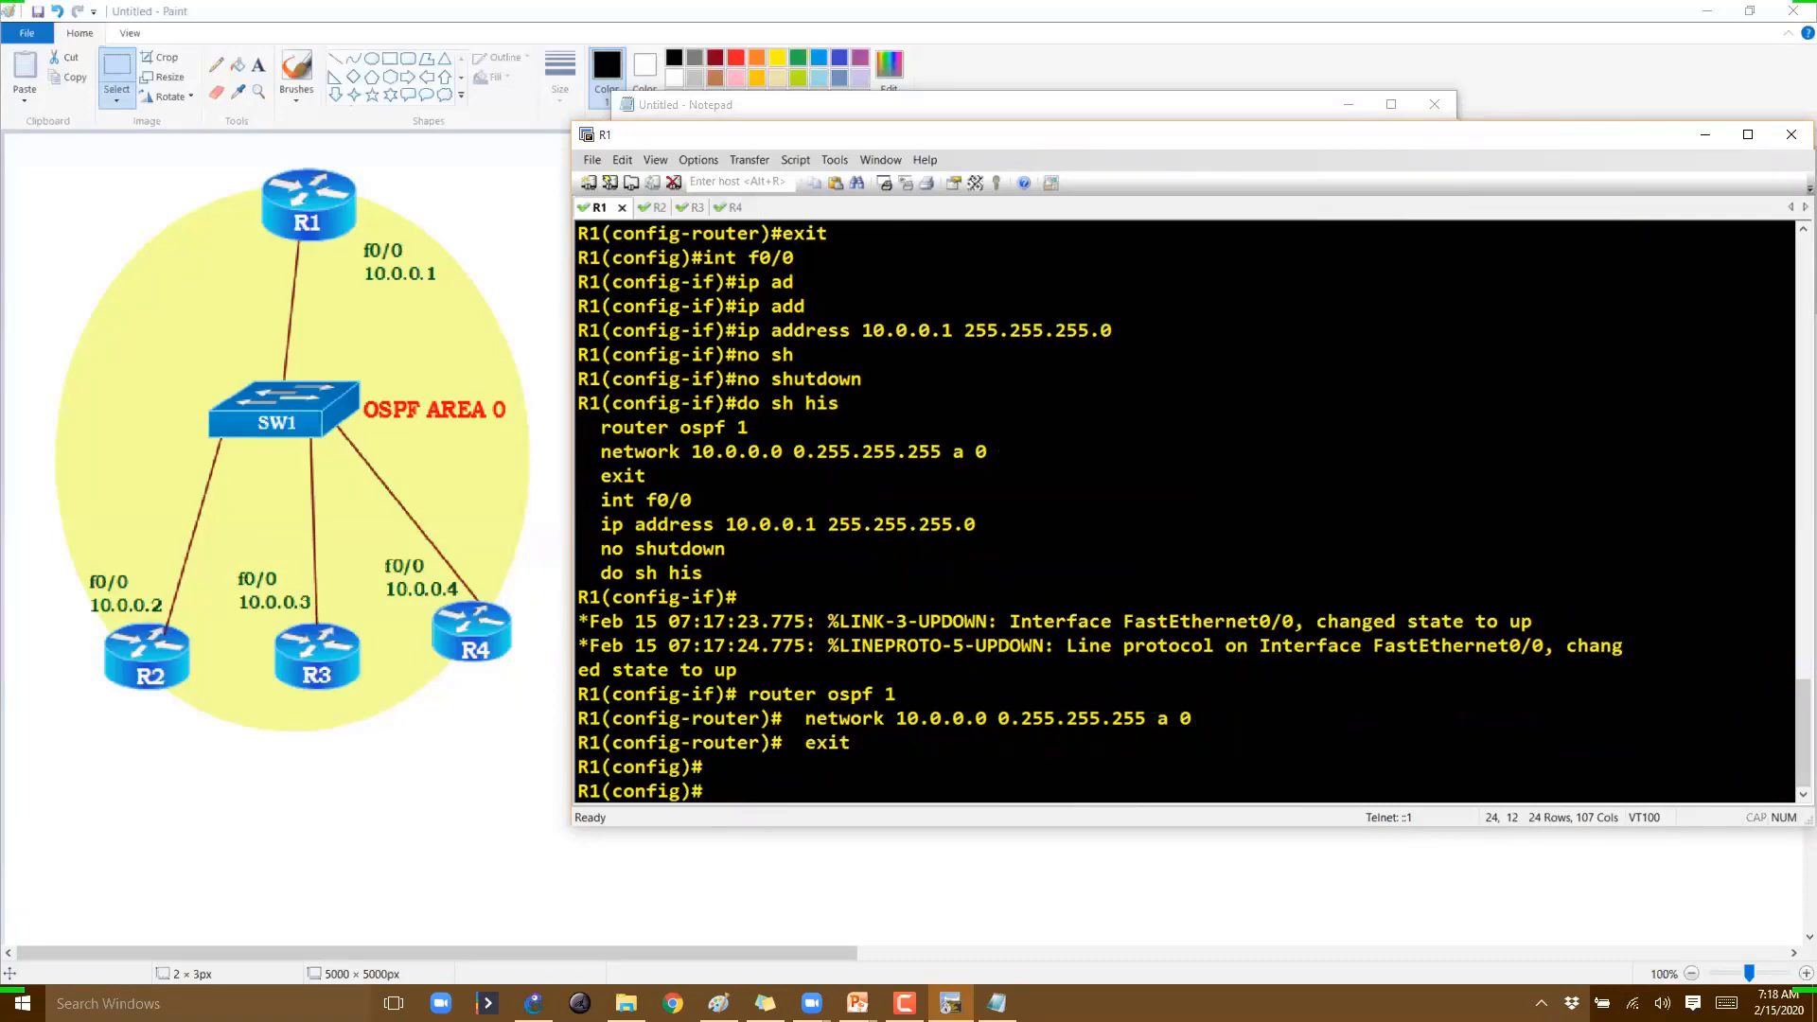
Run do sh ip int brief on R1 and examine the FastEthernet0/0 row and the OSPF adjacency message
type("do sh ip int br")
key("Tab")
key("Return")
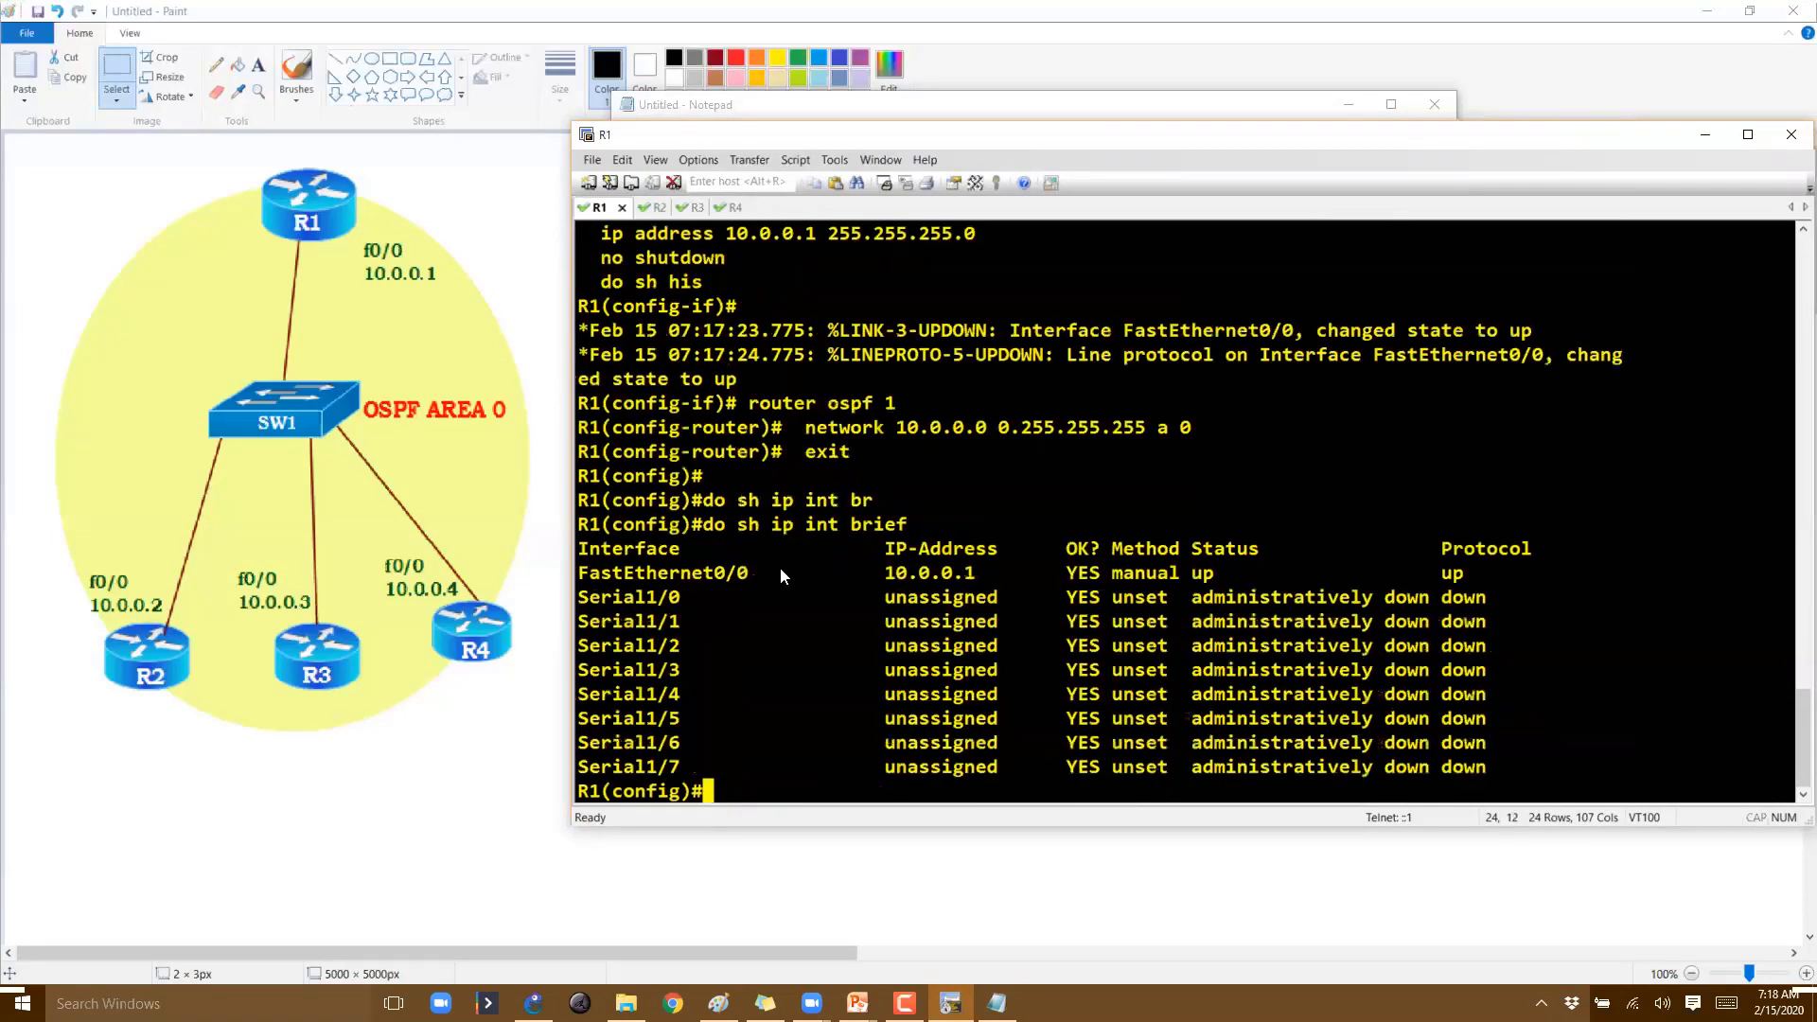
left_click_drag(714, 573, 918, 573)
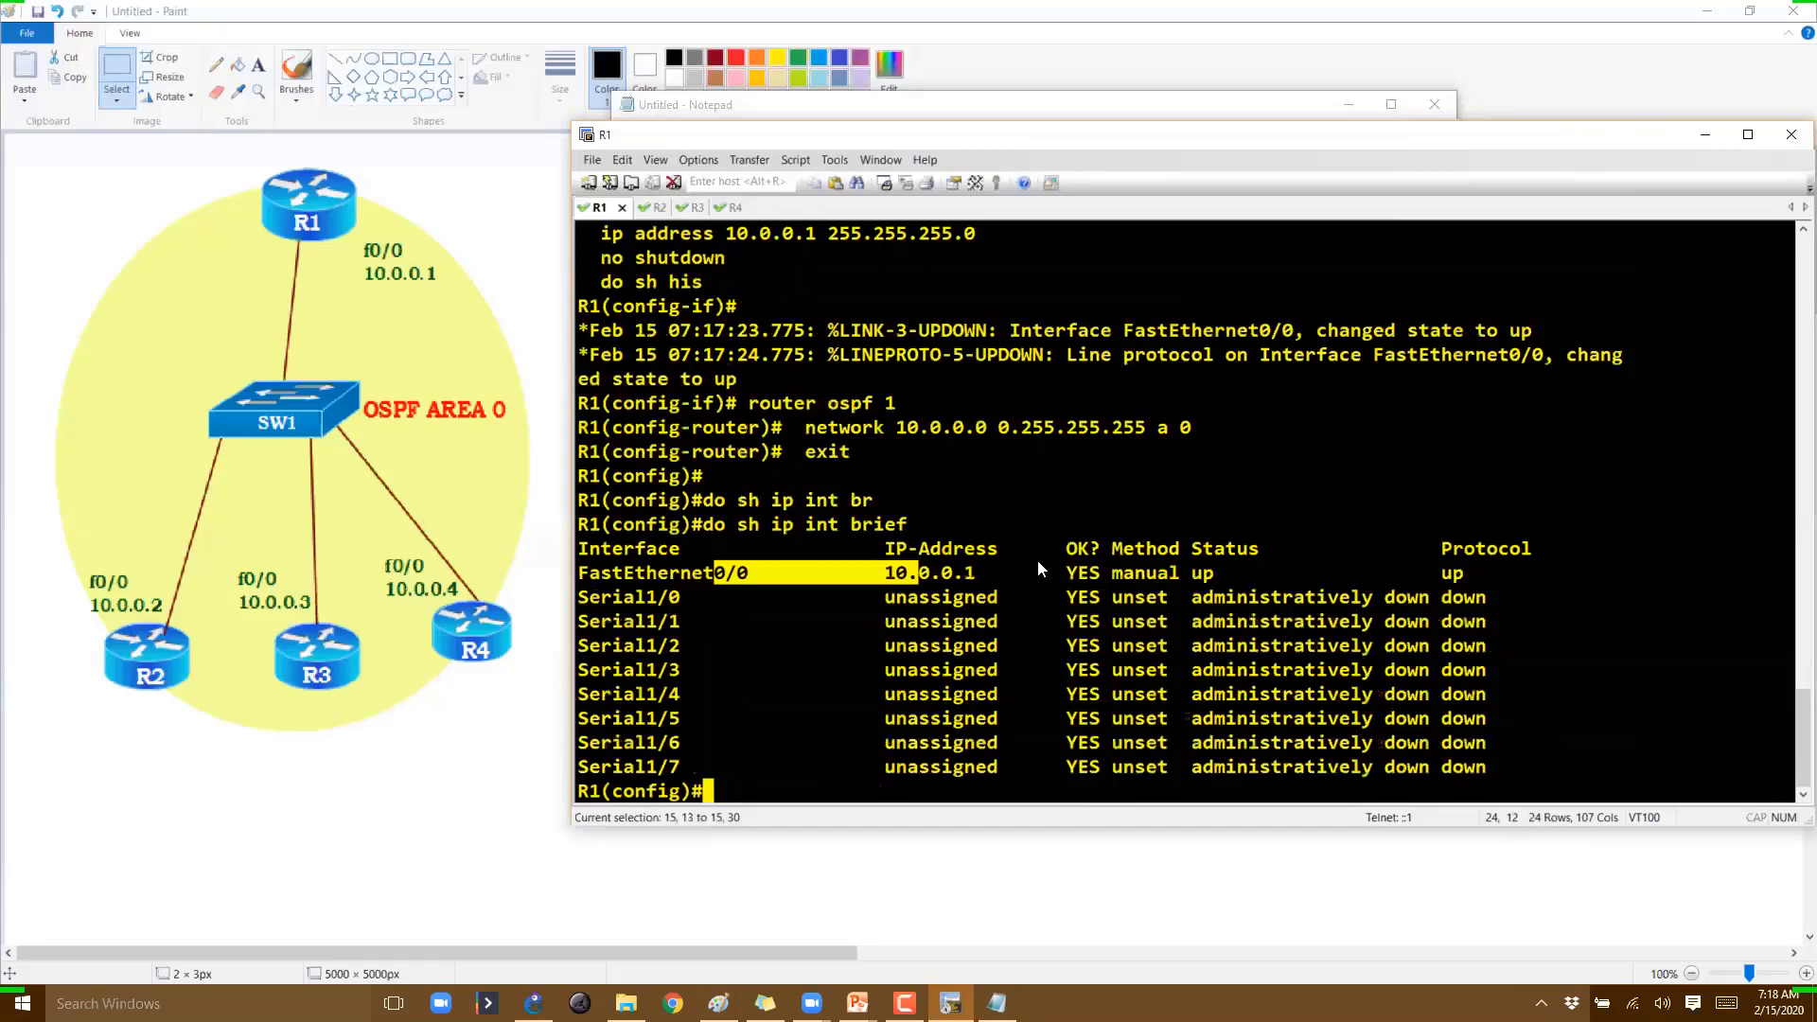
left_click_drag(1038, 568, 1046, 568)
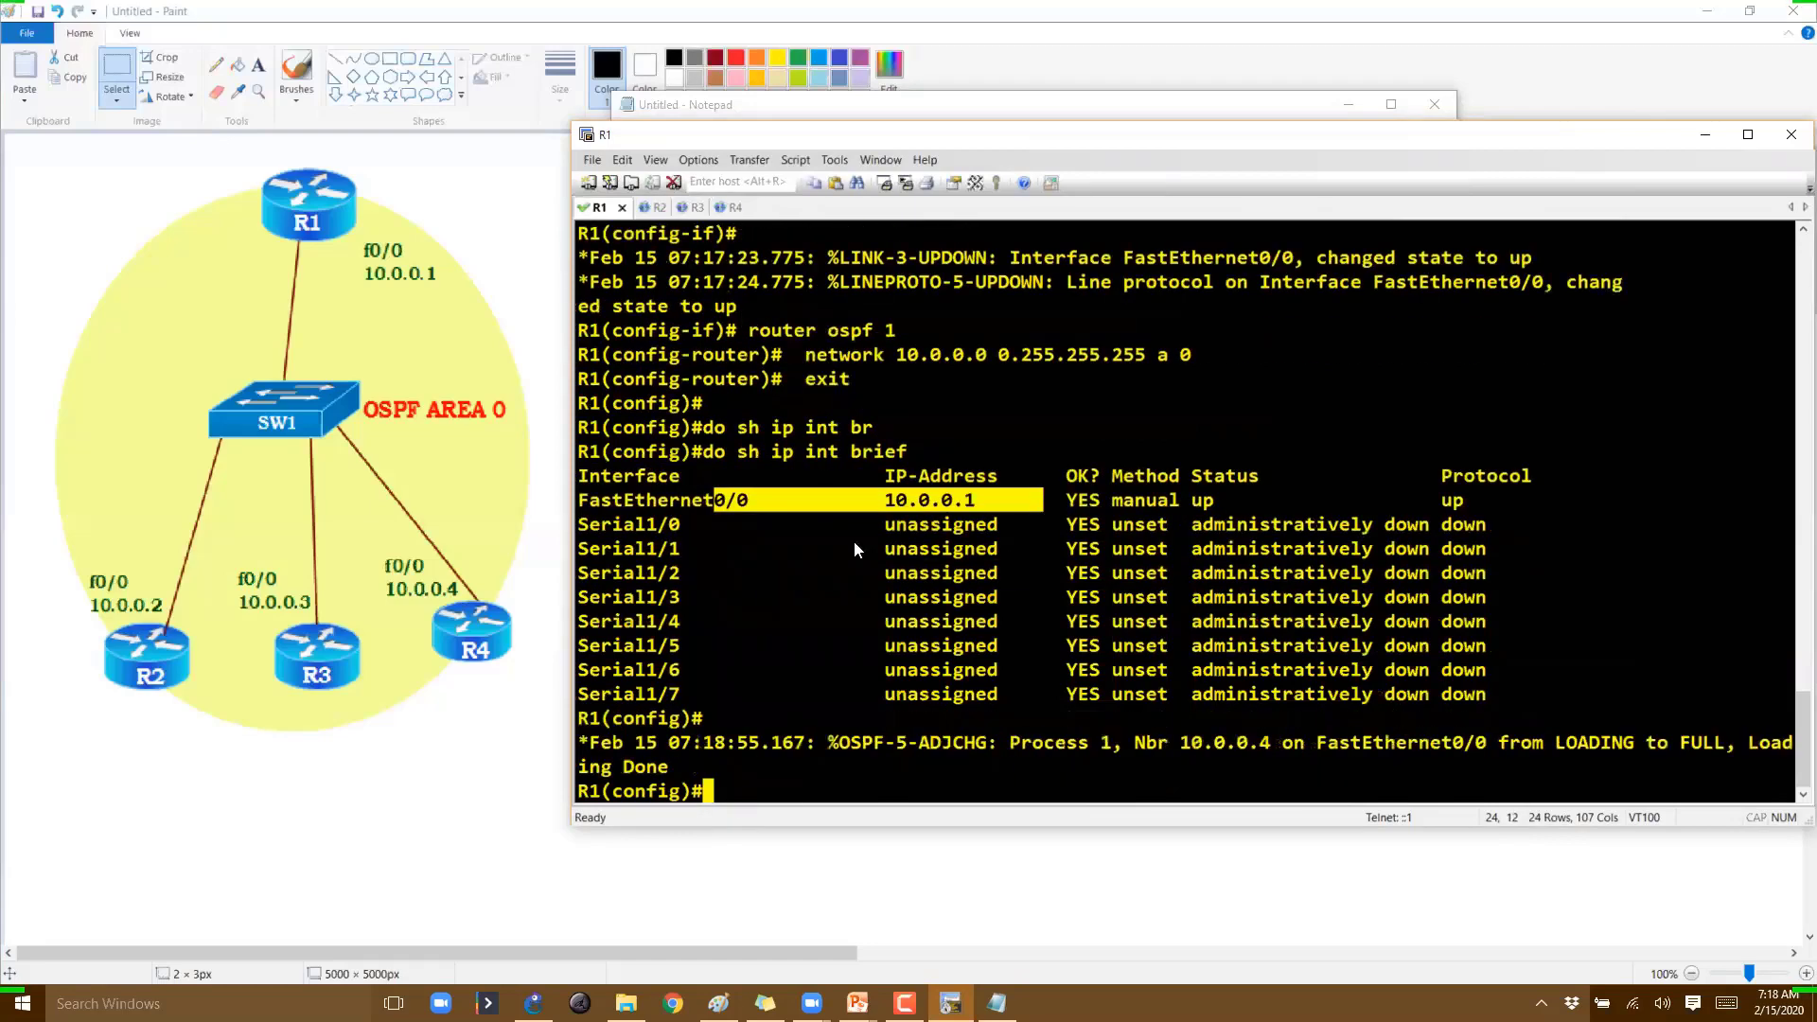
left_click_drag(1148, 798, 999, 743)
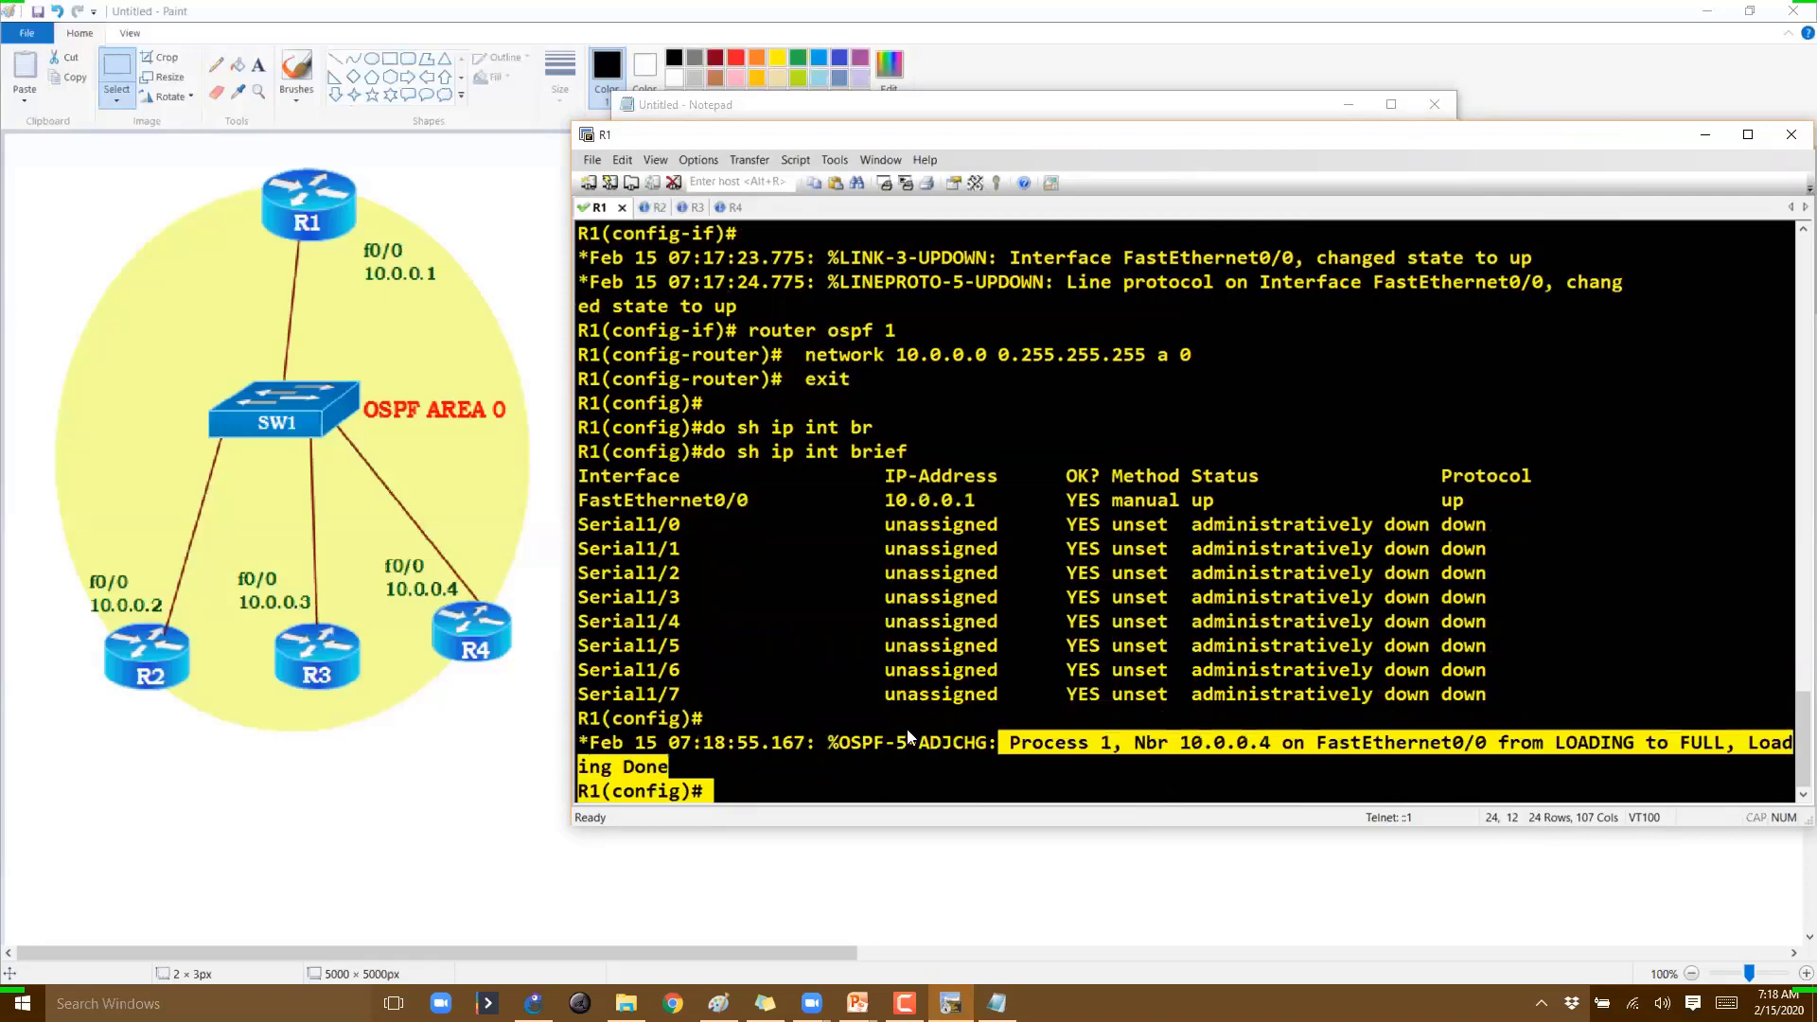
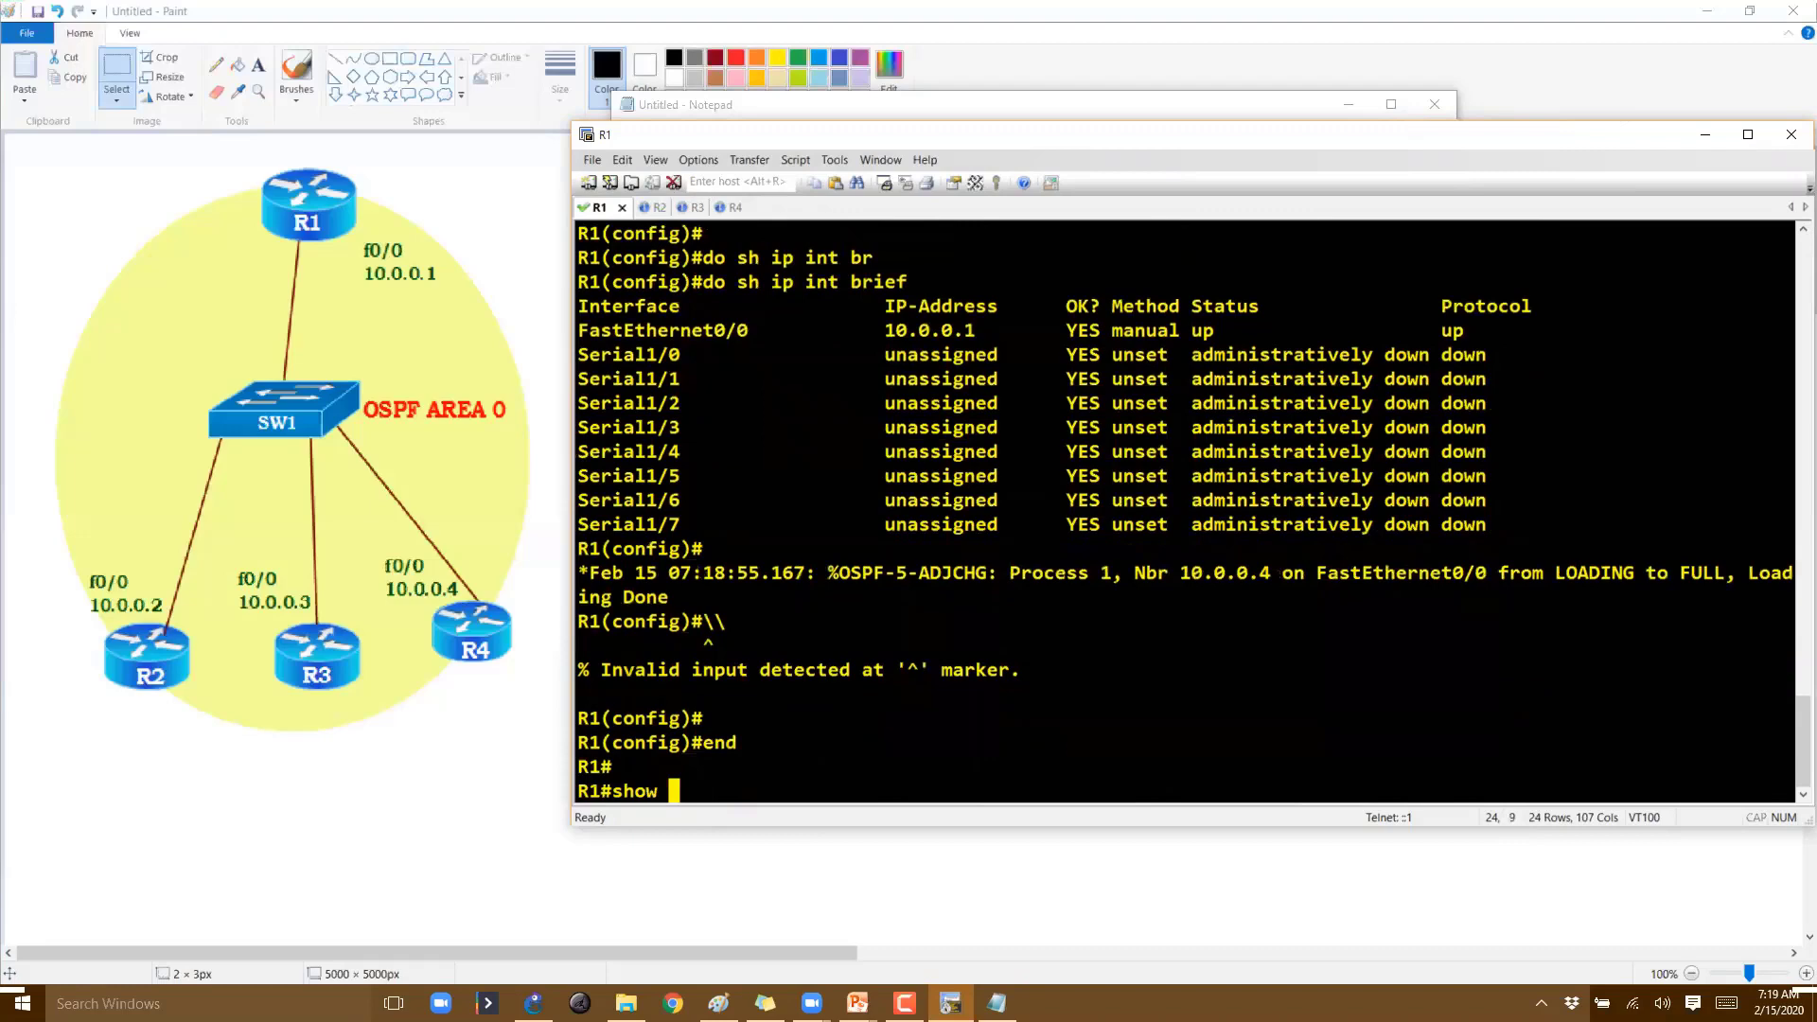
List R1's OSPF neighbors with show ip ospf neighbor and minimize Notepad
type("ip ospf neighbor")
key("Return")
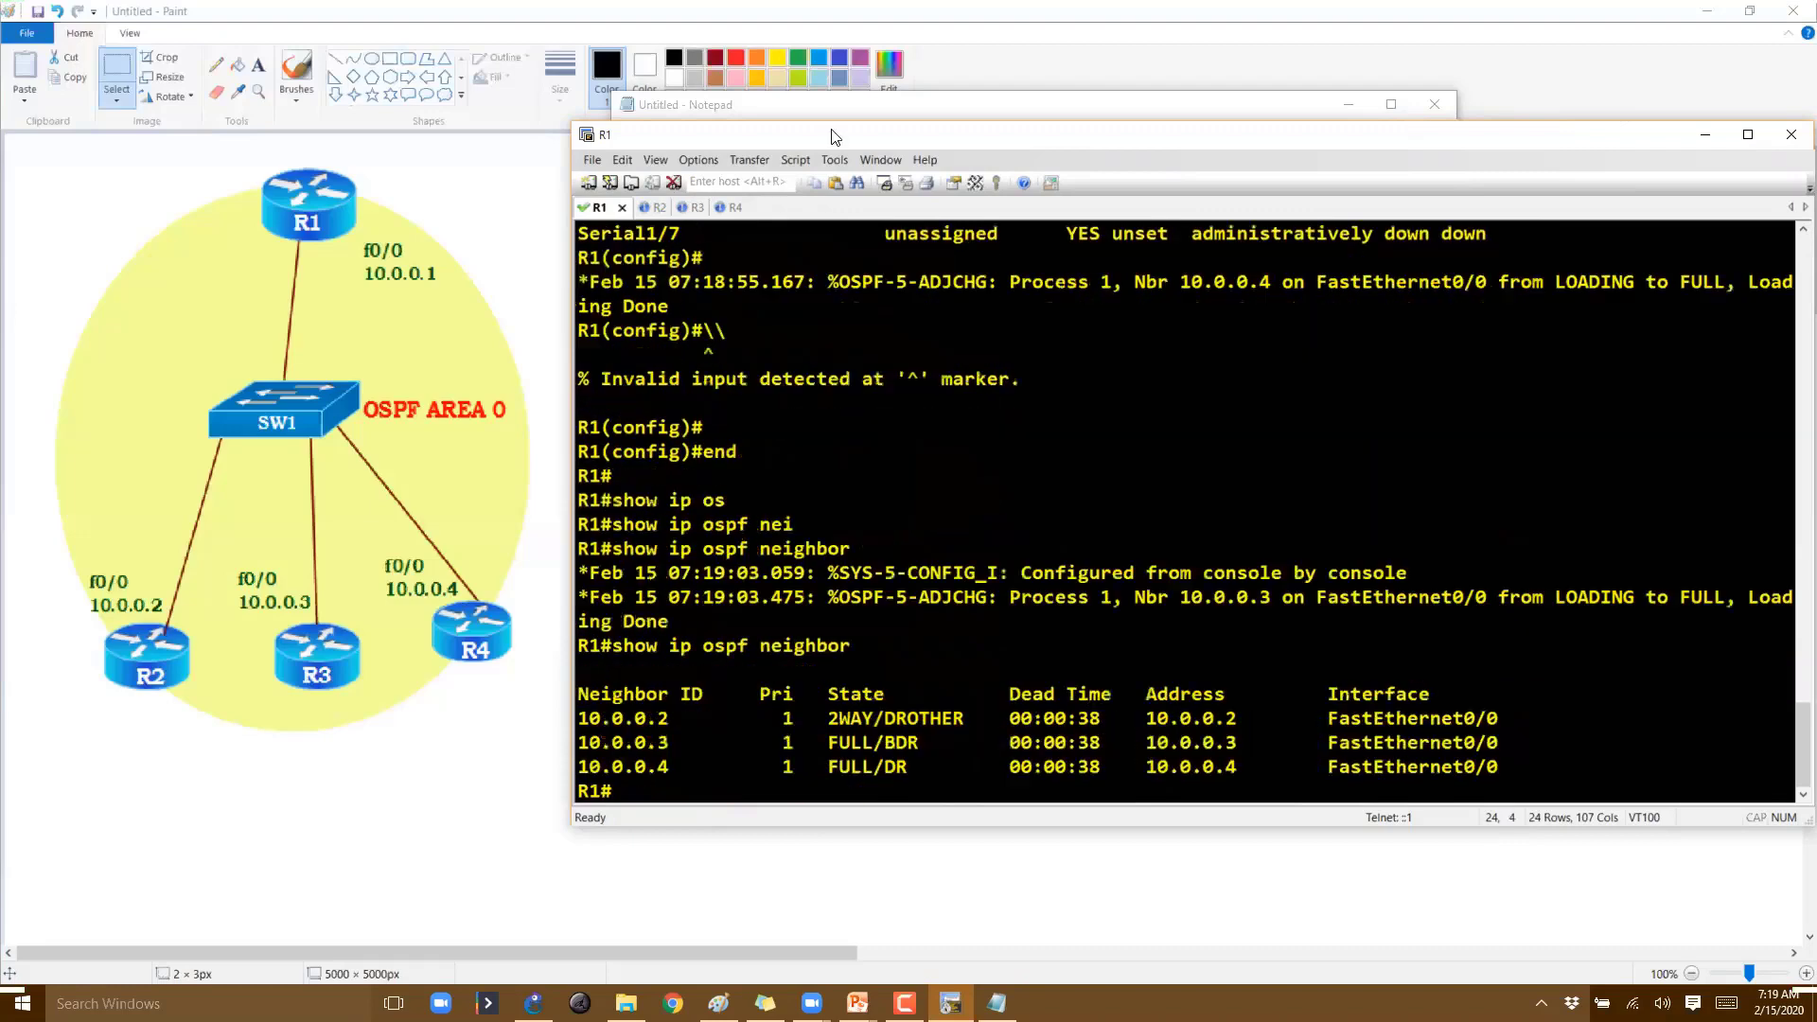
left_click(1339, 107)
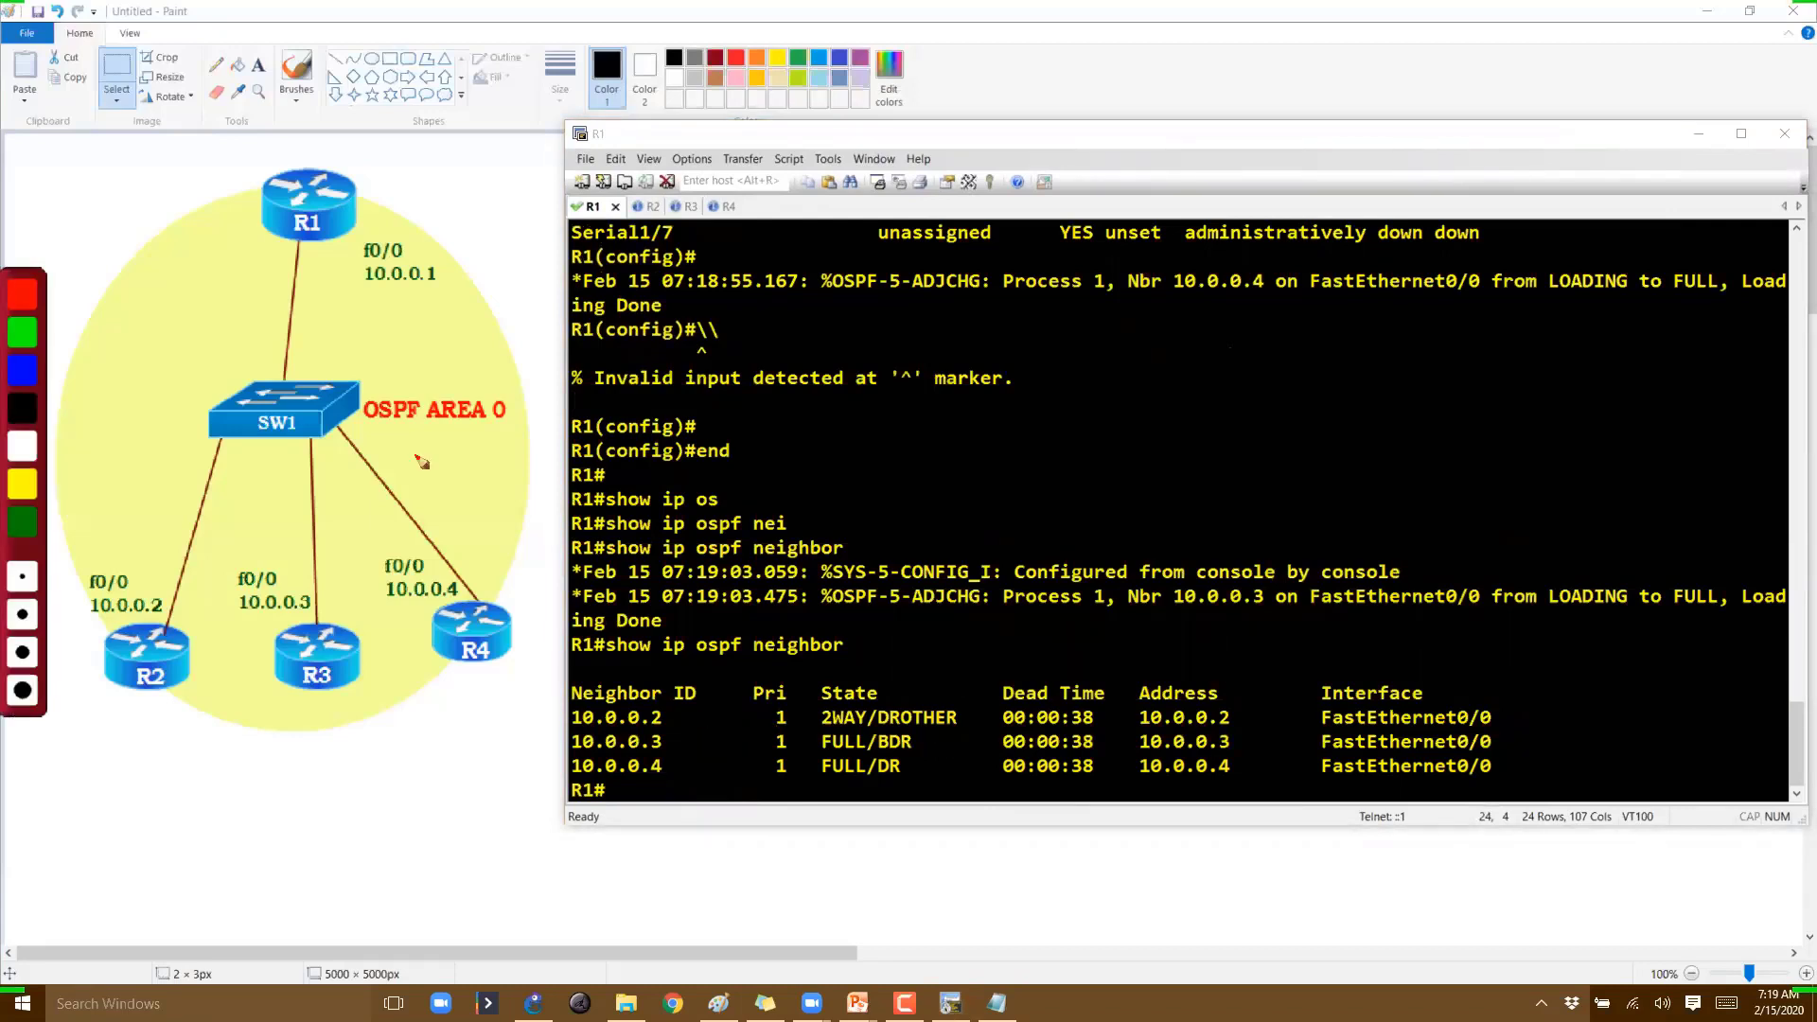
Circle the Neighbor ID column in red, handwrite a note above it, and clear the markup
mouse_move(662, 678)
left_mouse_down()
mouse_move(656, 724)
mouse_move(682, 670)
left_mouse_up()
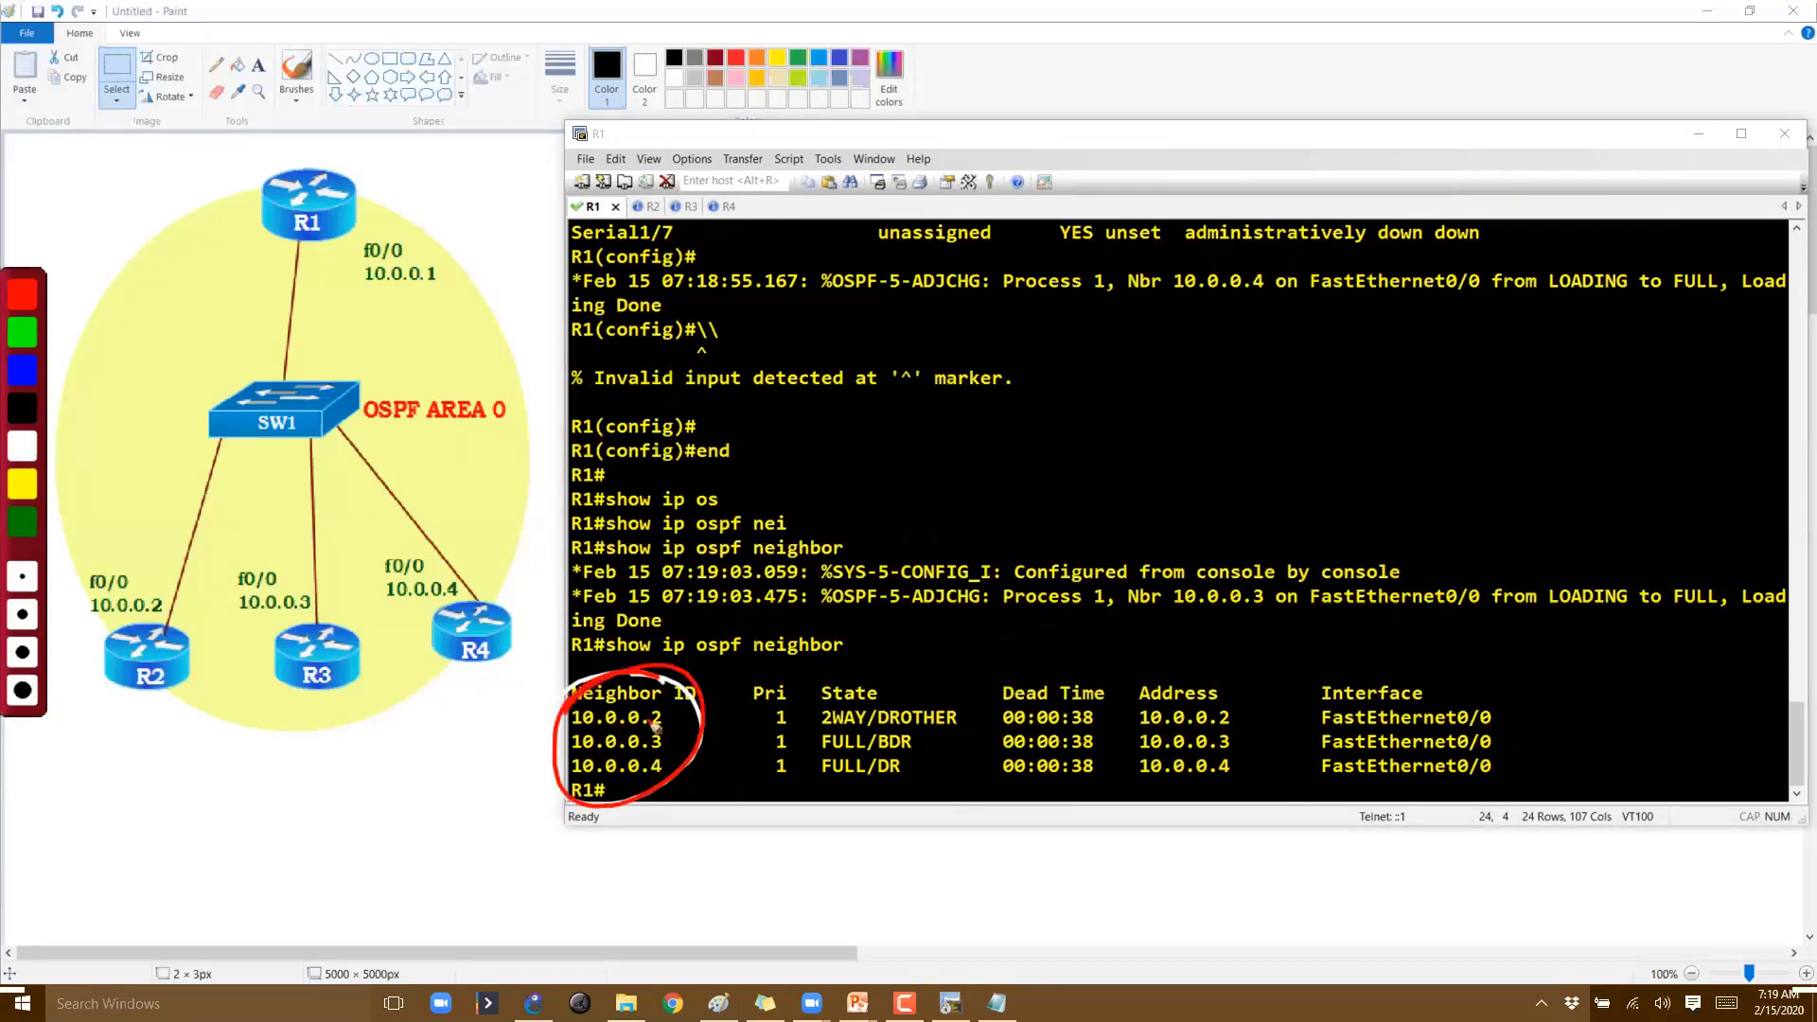
mouse_move(624, 572)
left_mouse_down()
mouse_move(623, 662)
mouse_move(674, 636)
left_mouse_up()
left_click_drag(689, 611, 691, 642)
left_click_drag(708, 602, 710, 632)
left_click_drag(881, 669, 856, 672)
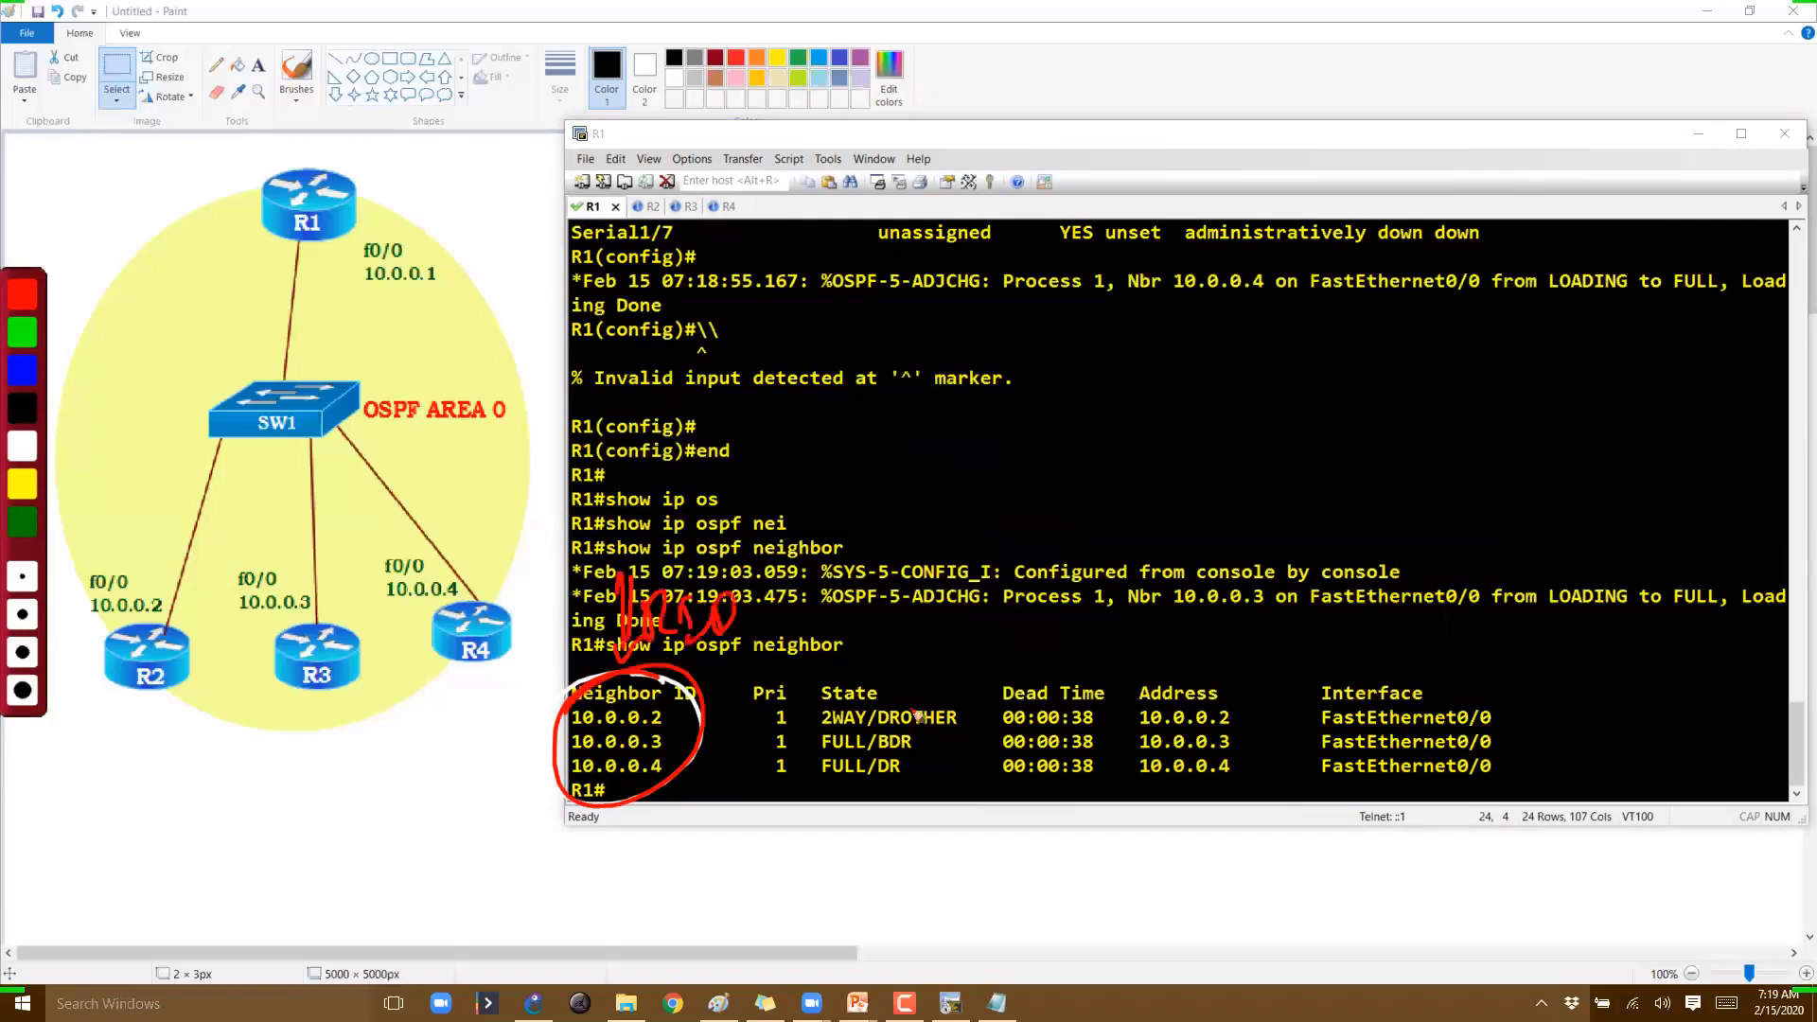
key("e")
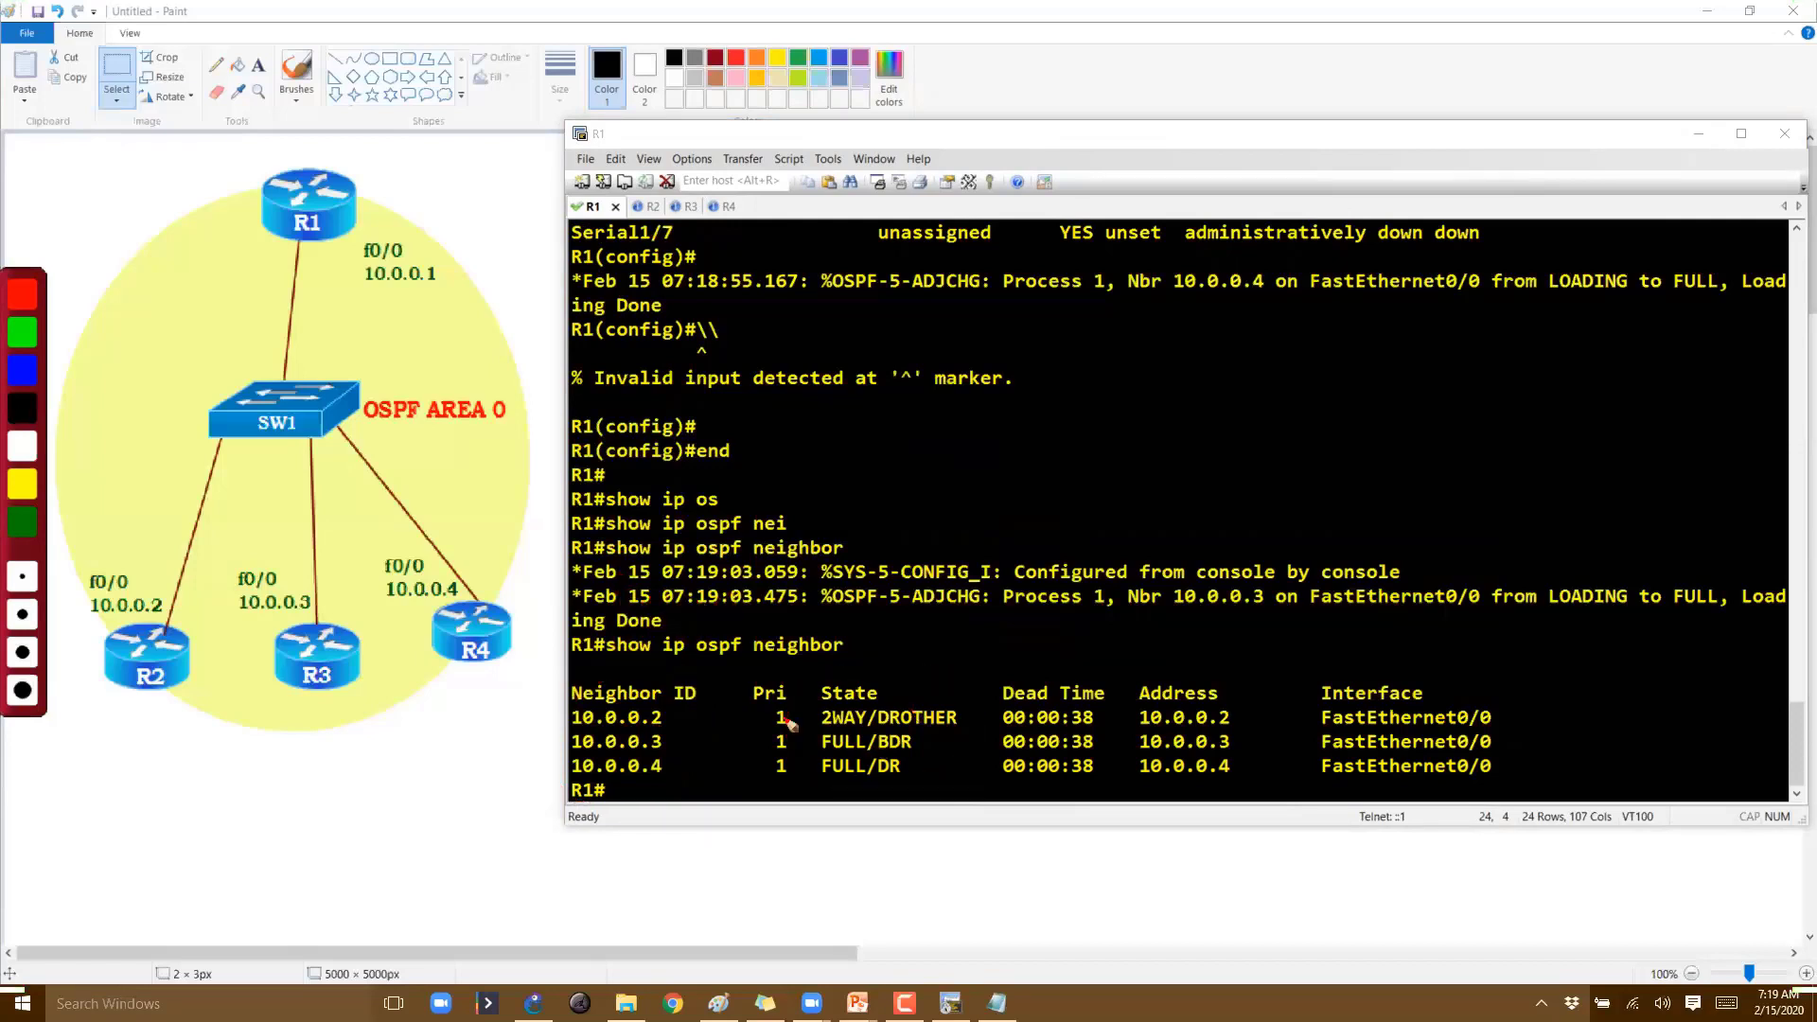
Box the Pri column in red with an arrow pointing up from it, clear the markup and leave annotation mode
mouse_move(740, 680)
left_mouse_down()
mouse_move(798, 682)
mouse_move(763, 564)
left_mouse_up()
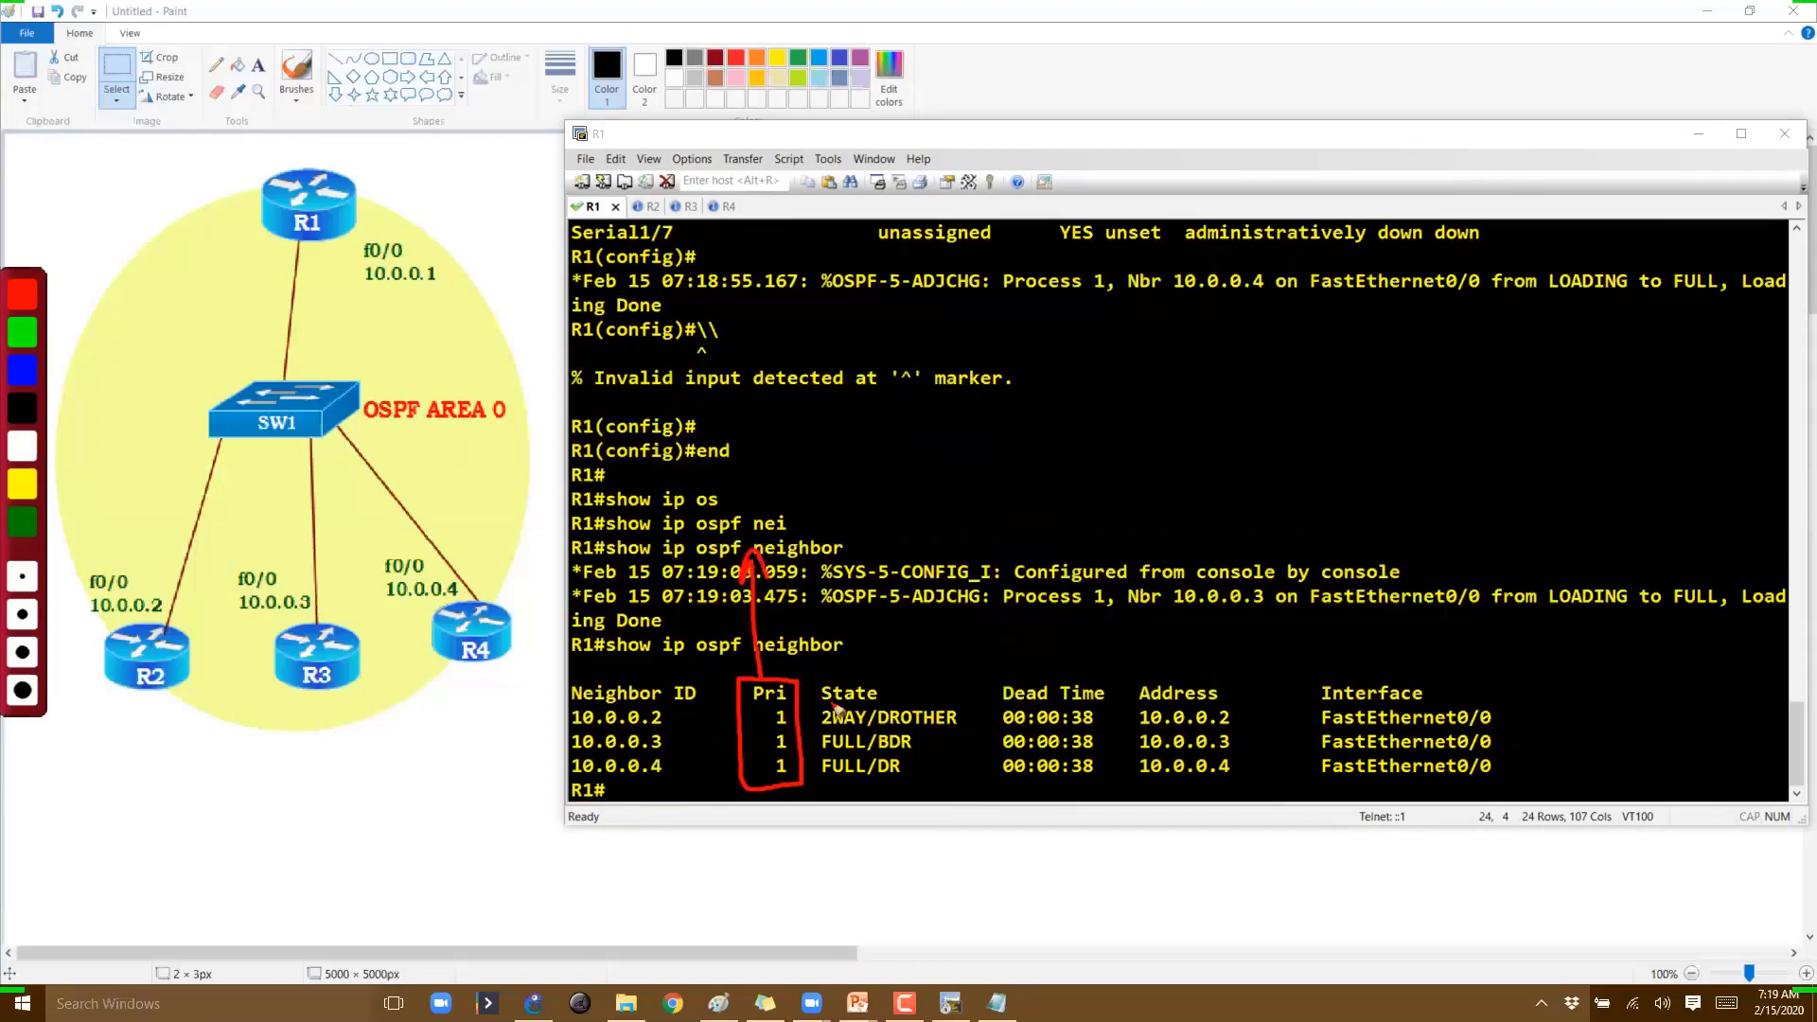
key("Escape")
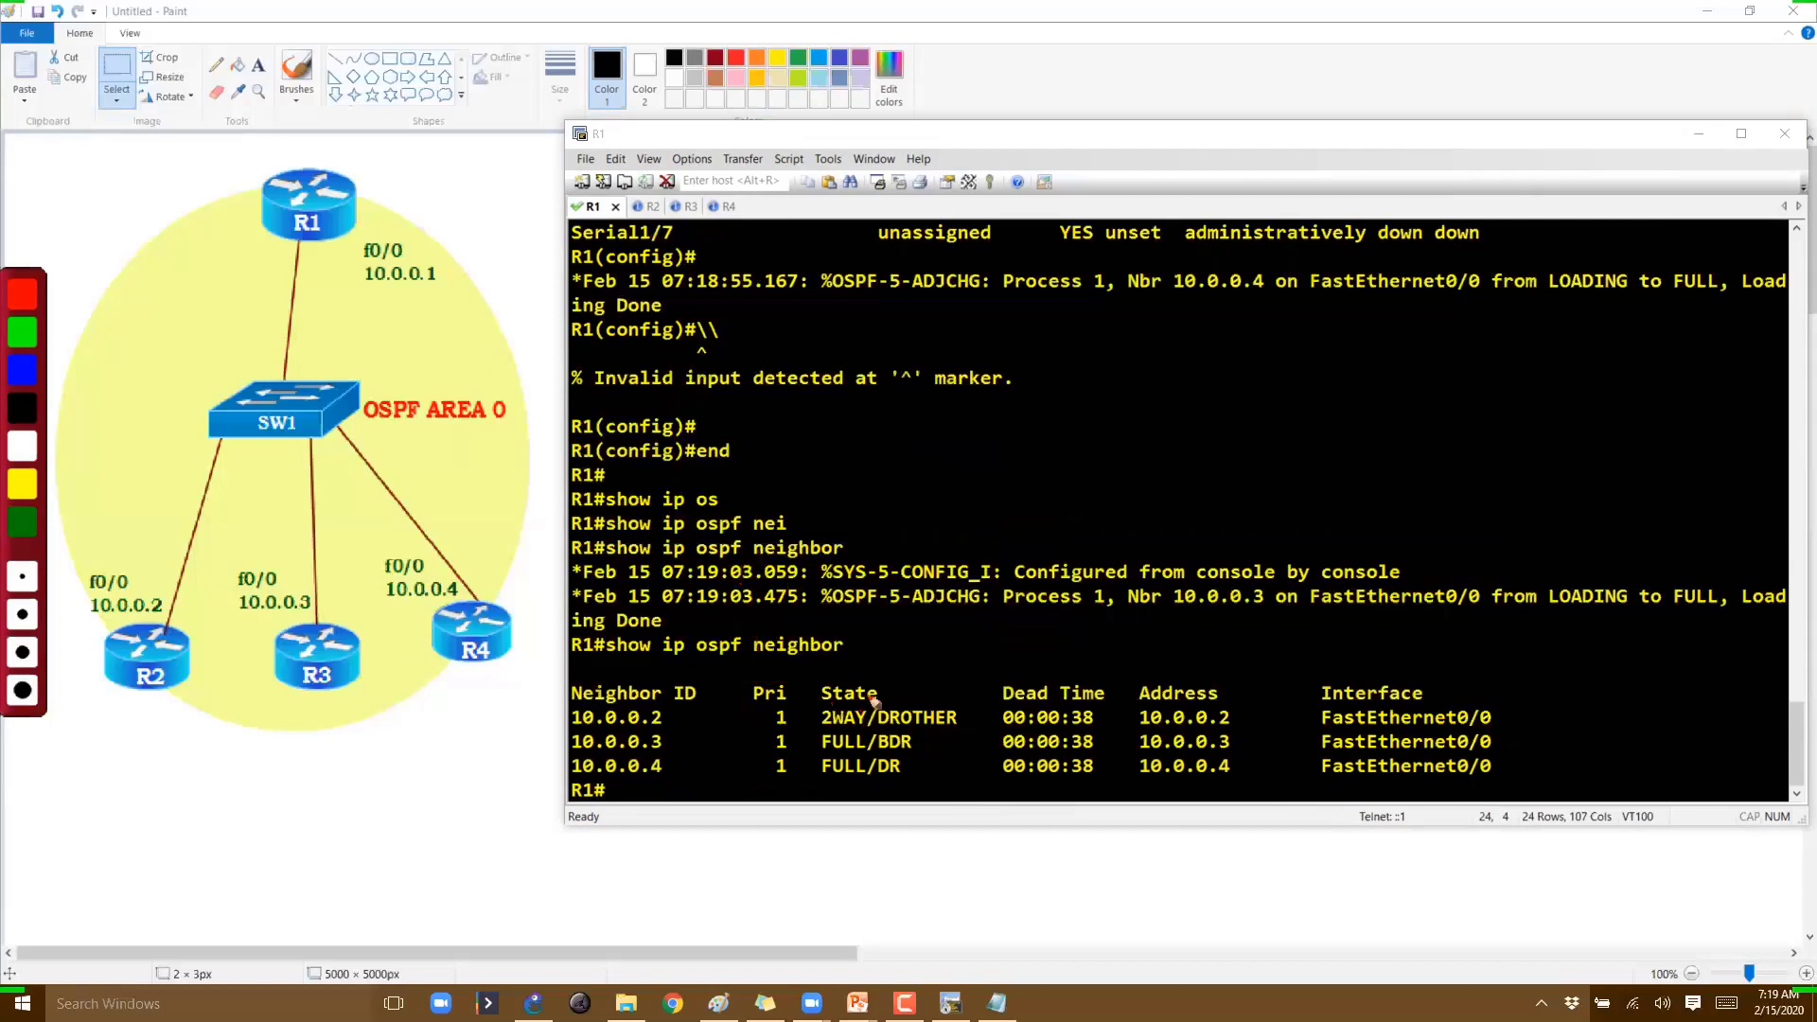
key("Escape")
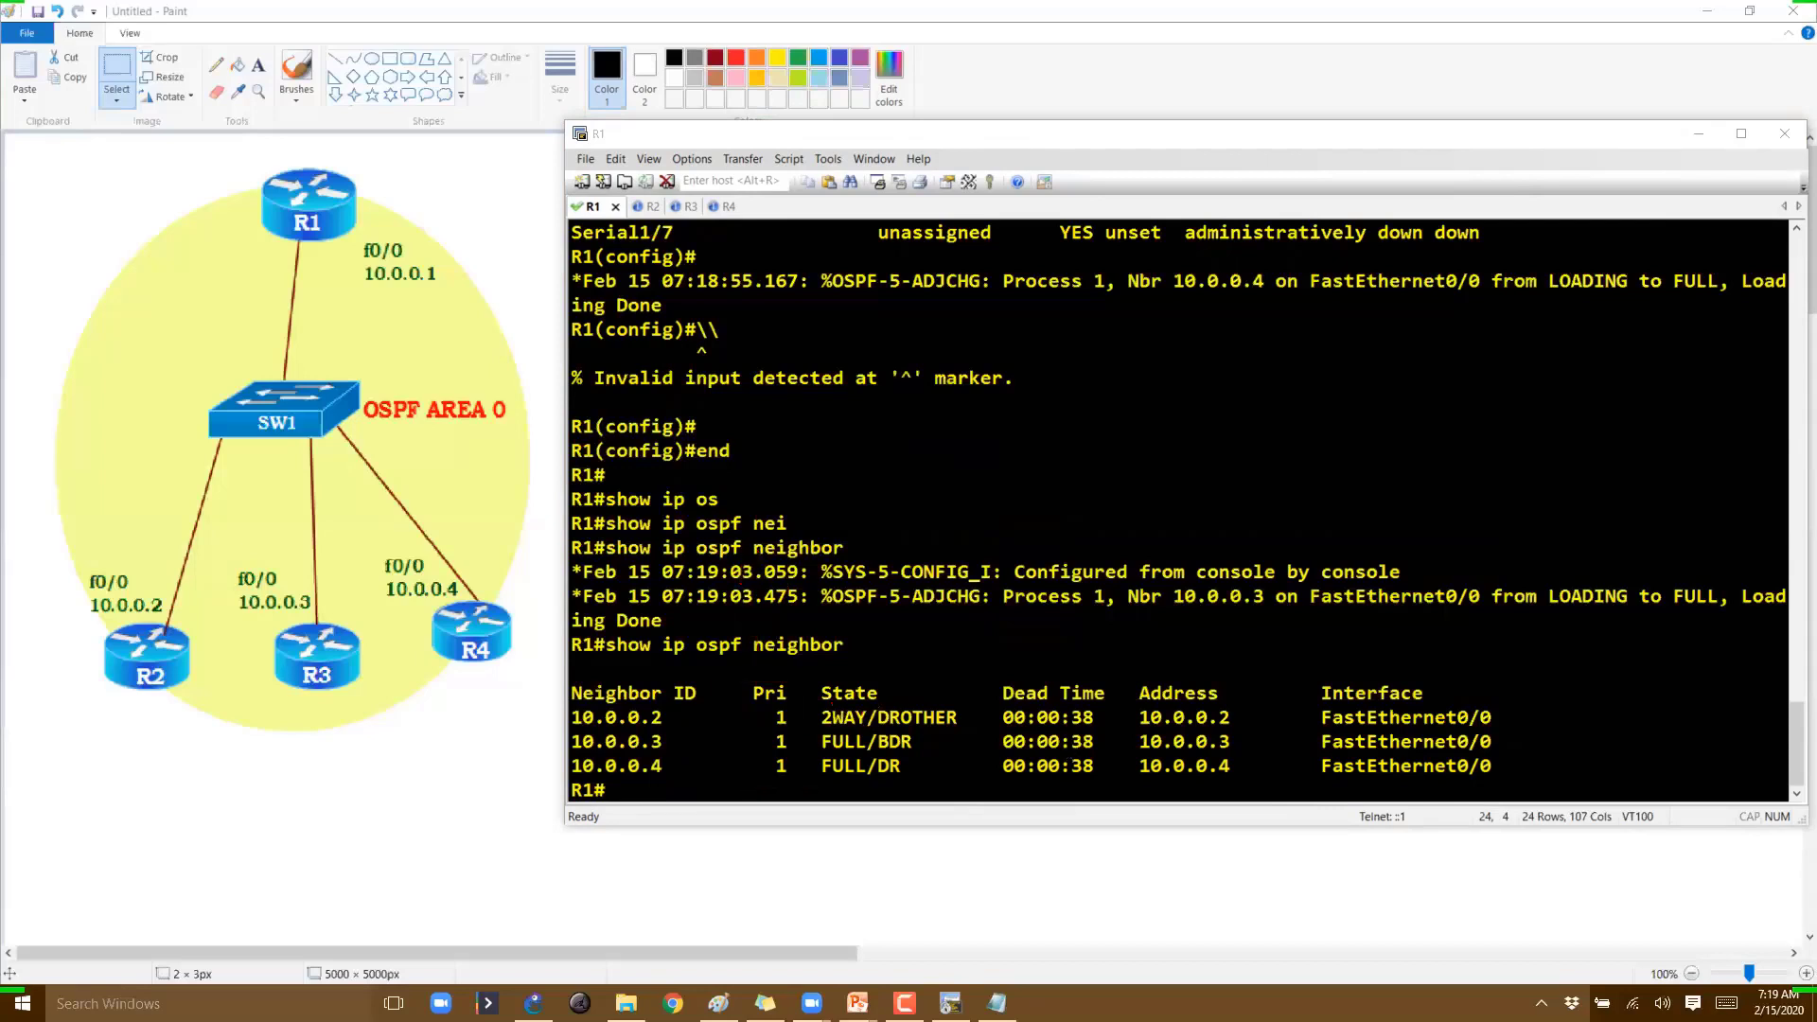
Run show ip ospf neighbor on R1 again and examine the State entries of the neighbors
key("Return")
key("Return")
key("Return")
key("Up")
key("Return")
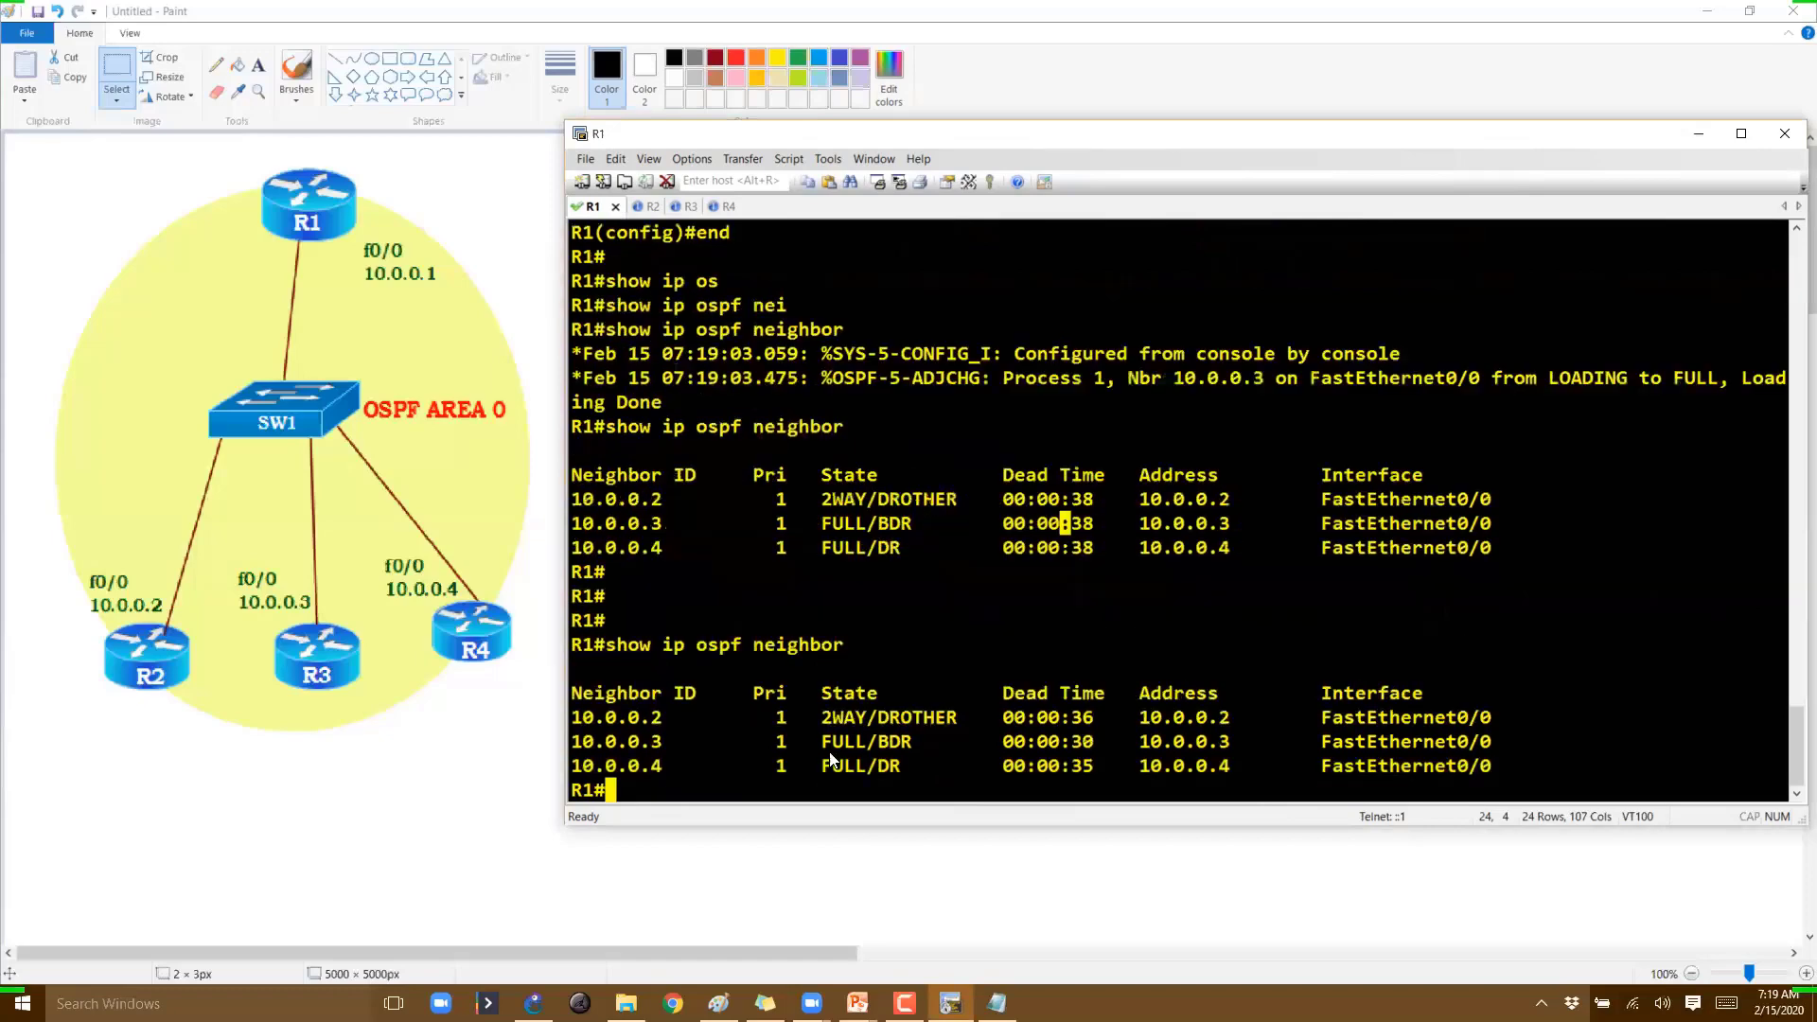
double_click(856, 718)
left_click_drag(858, 742, 864, 744)
double_click(864, 744)
left_click(979, 700)
Turn on screen annotation and circle the BDR and DR roles in the State column in red
key("ctrl+shift+d")
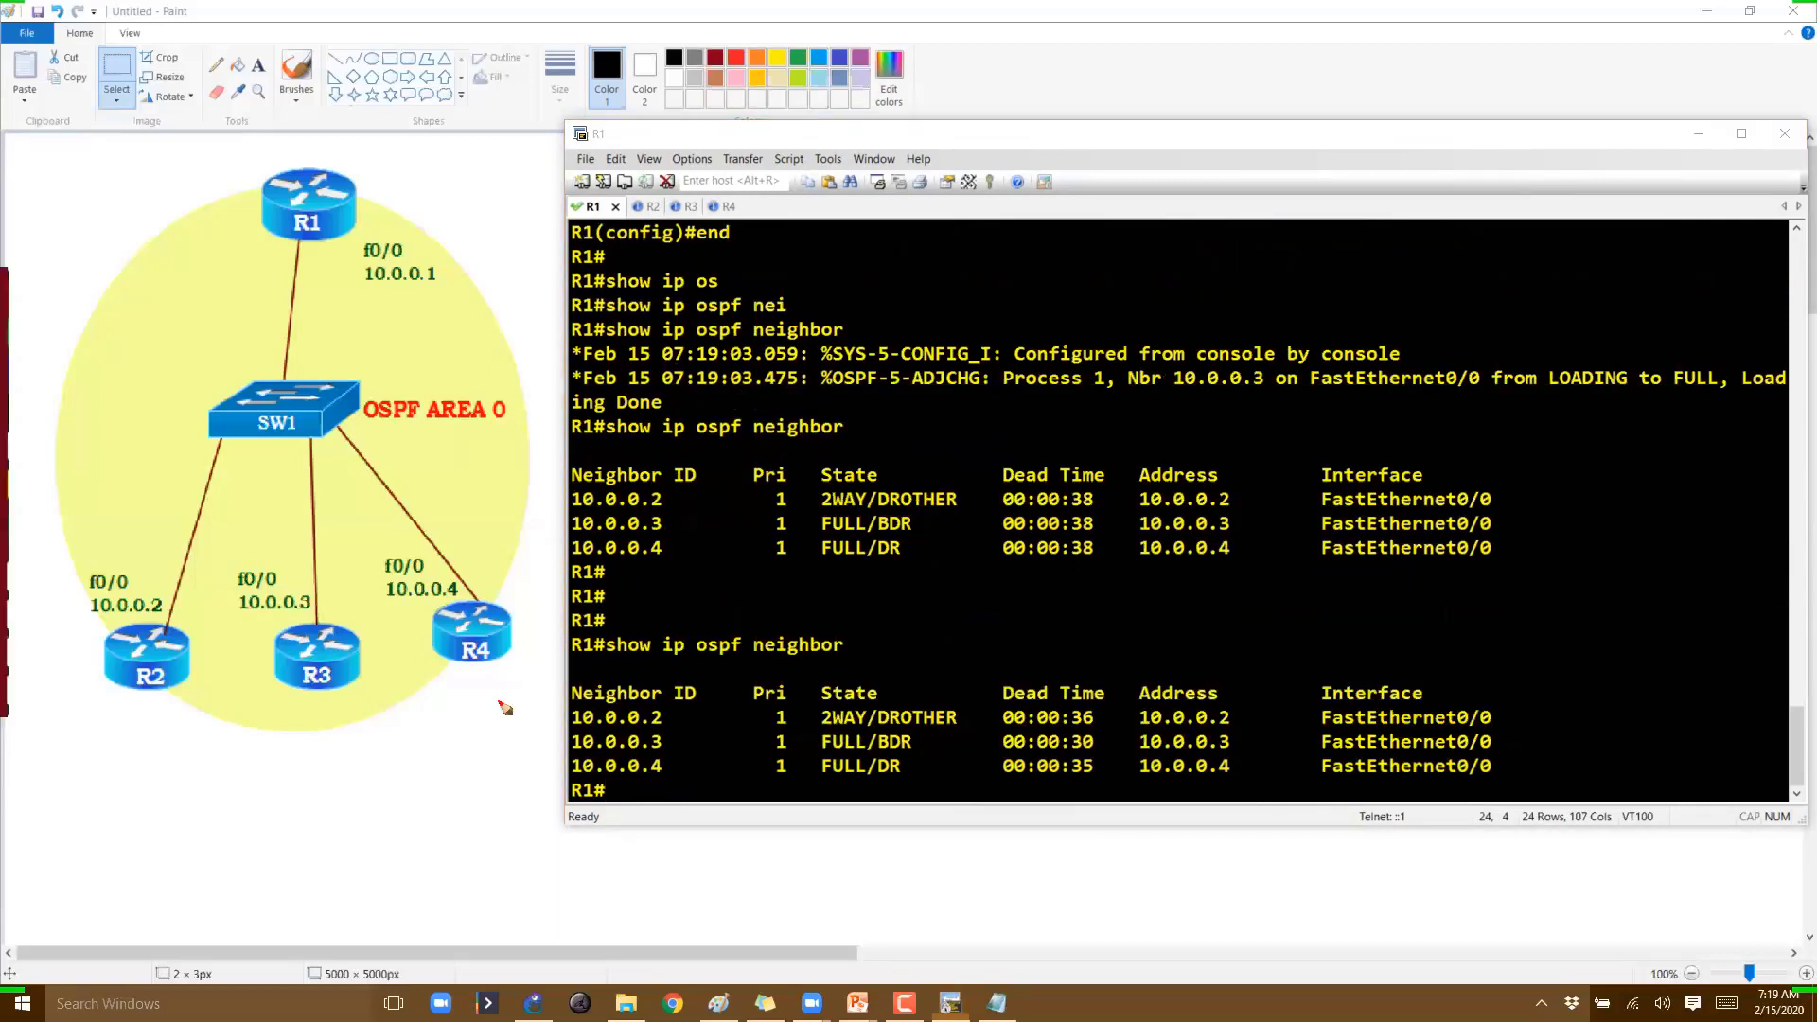
left_click_drag(904, 720, 936, 754)
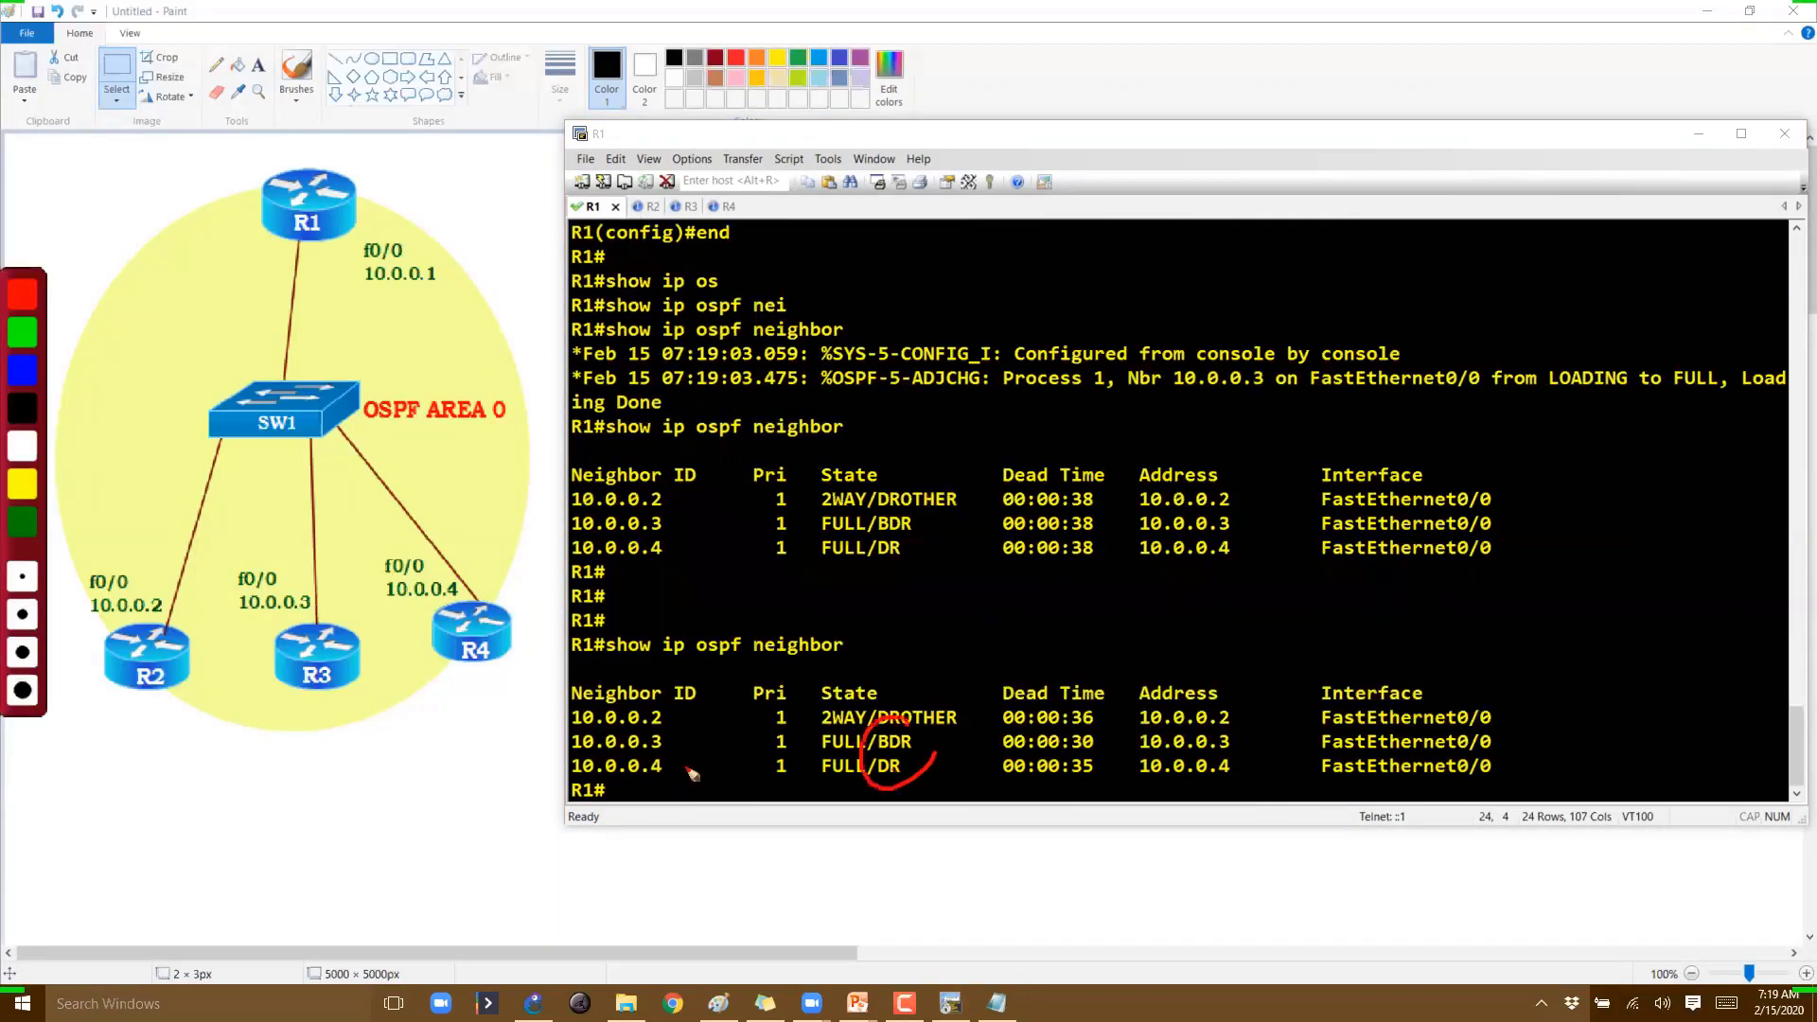
Draw a red arrow to the FULL/DR entry, circle DROTHER, and label R4 DR, R3 BDR and R2 Other on the diagram
mouse_move(801, 765)
left_mouse_down()
mouse_move(682, 768)
mouse_move(772, 783)
left_mouse_up()
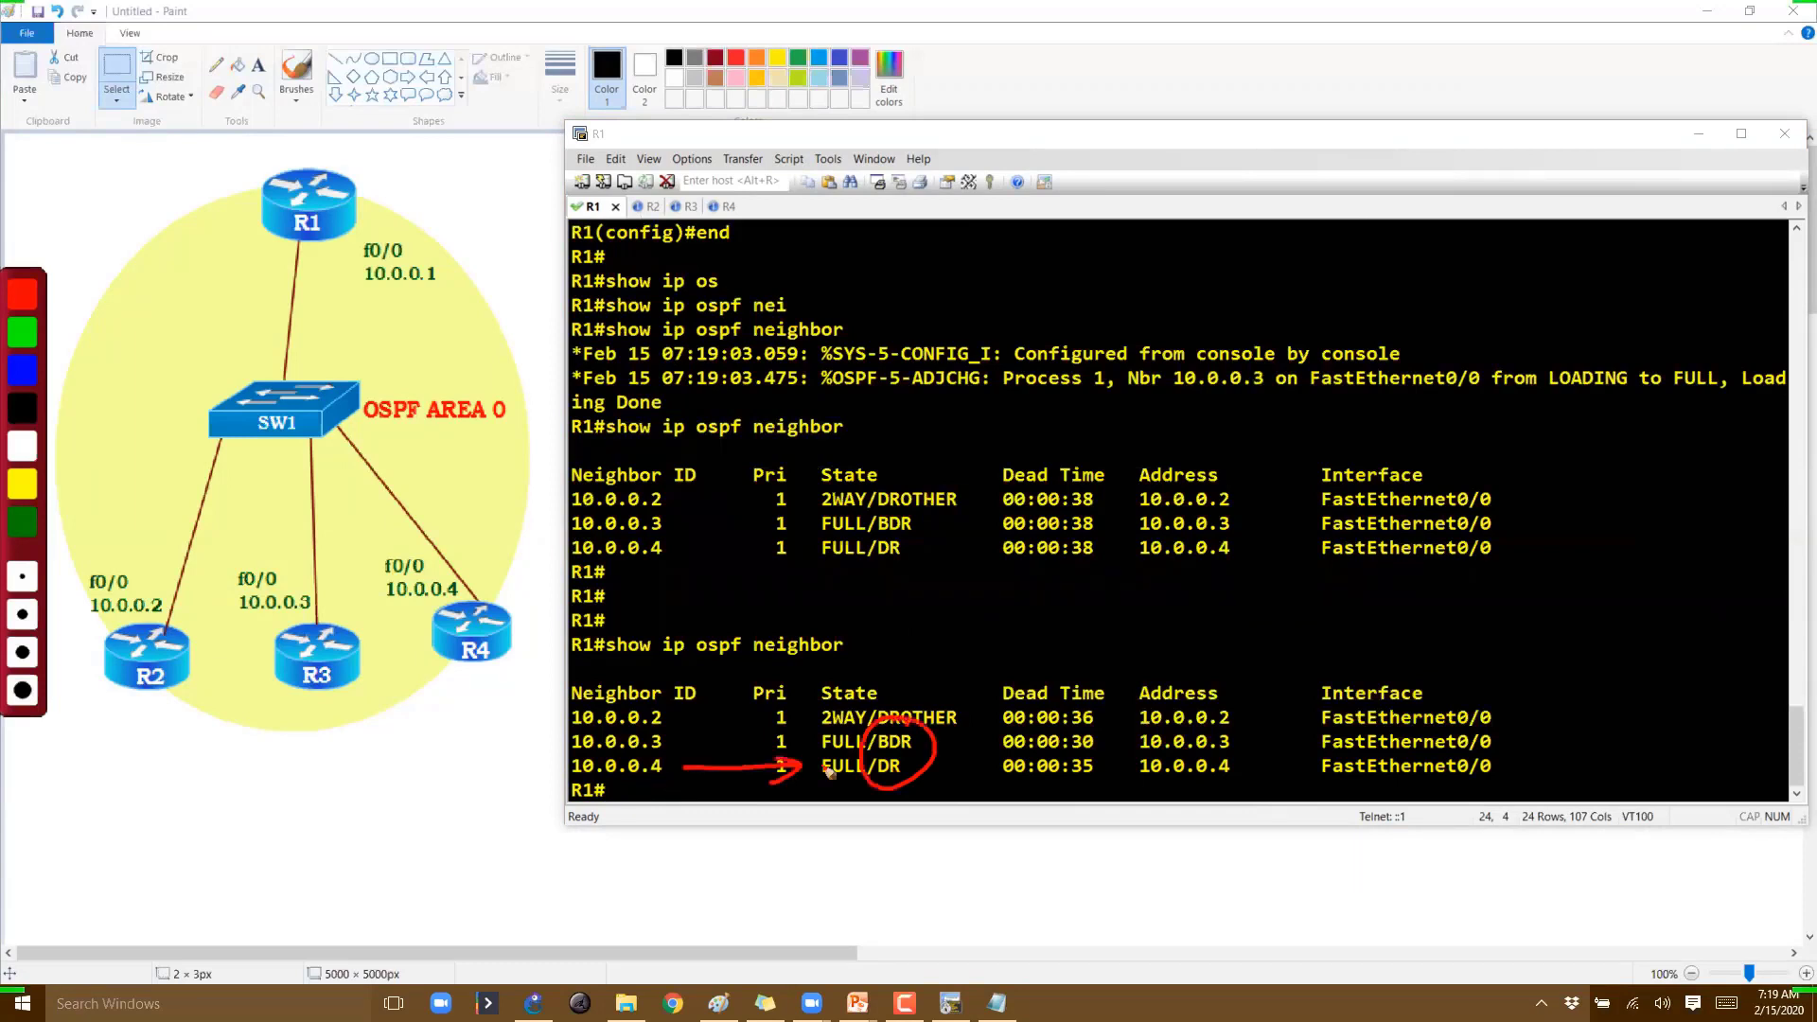
left_click_drag(465, 672, 523, 702)
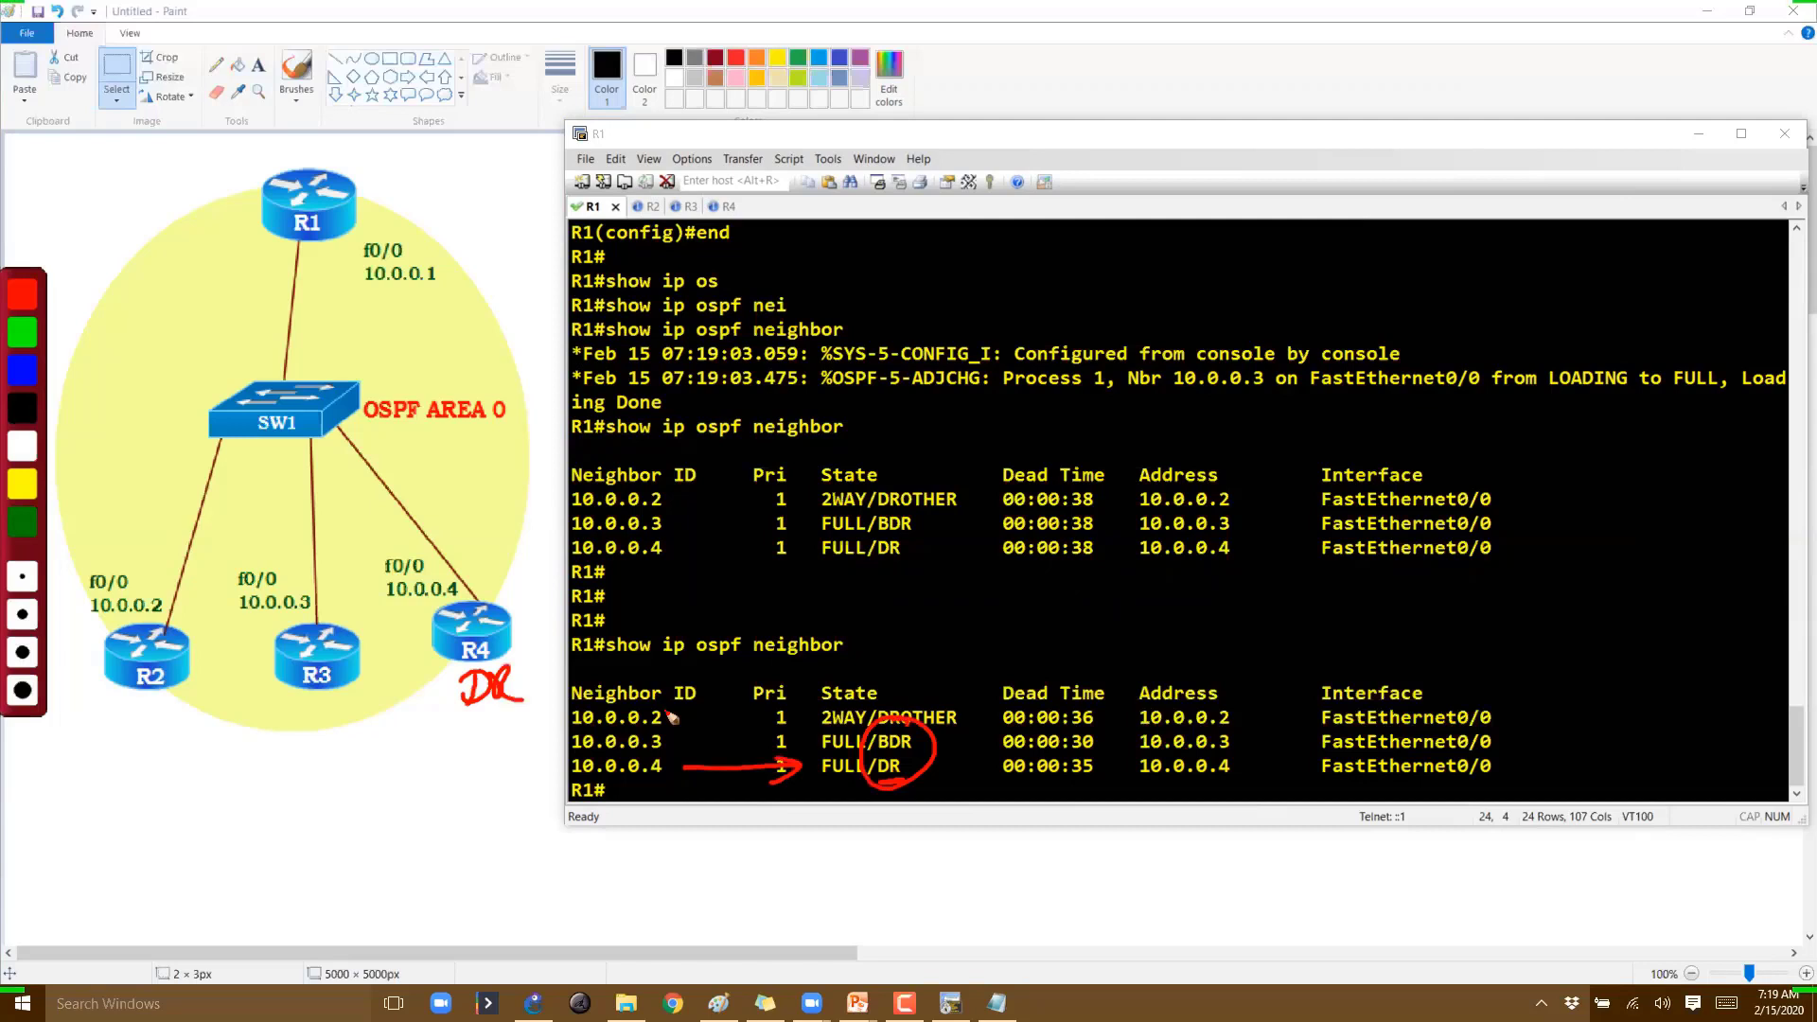
left_click_drag(286, 695, 366, 711)
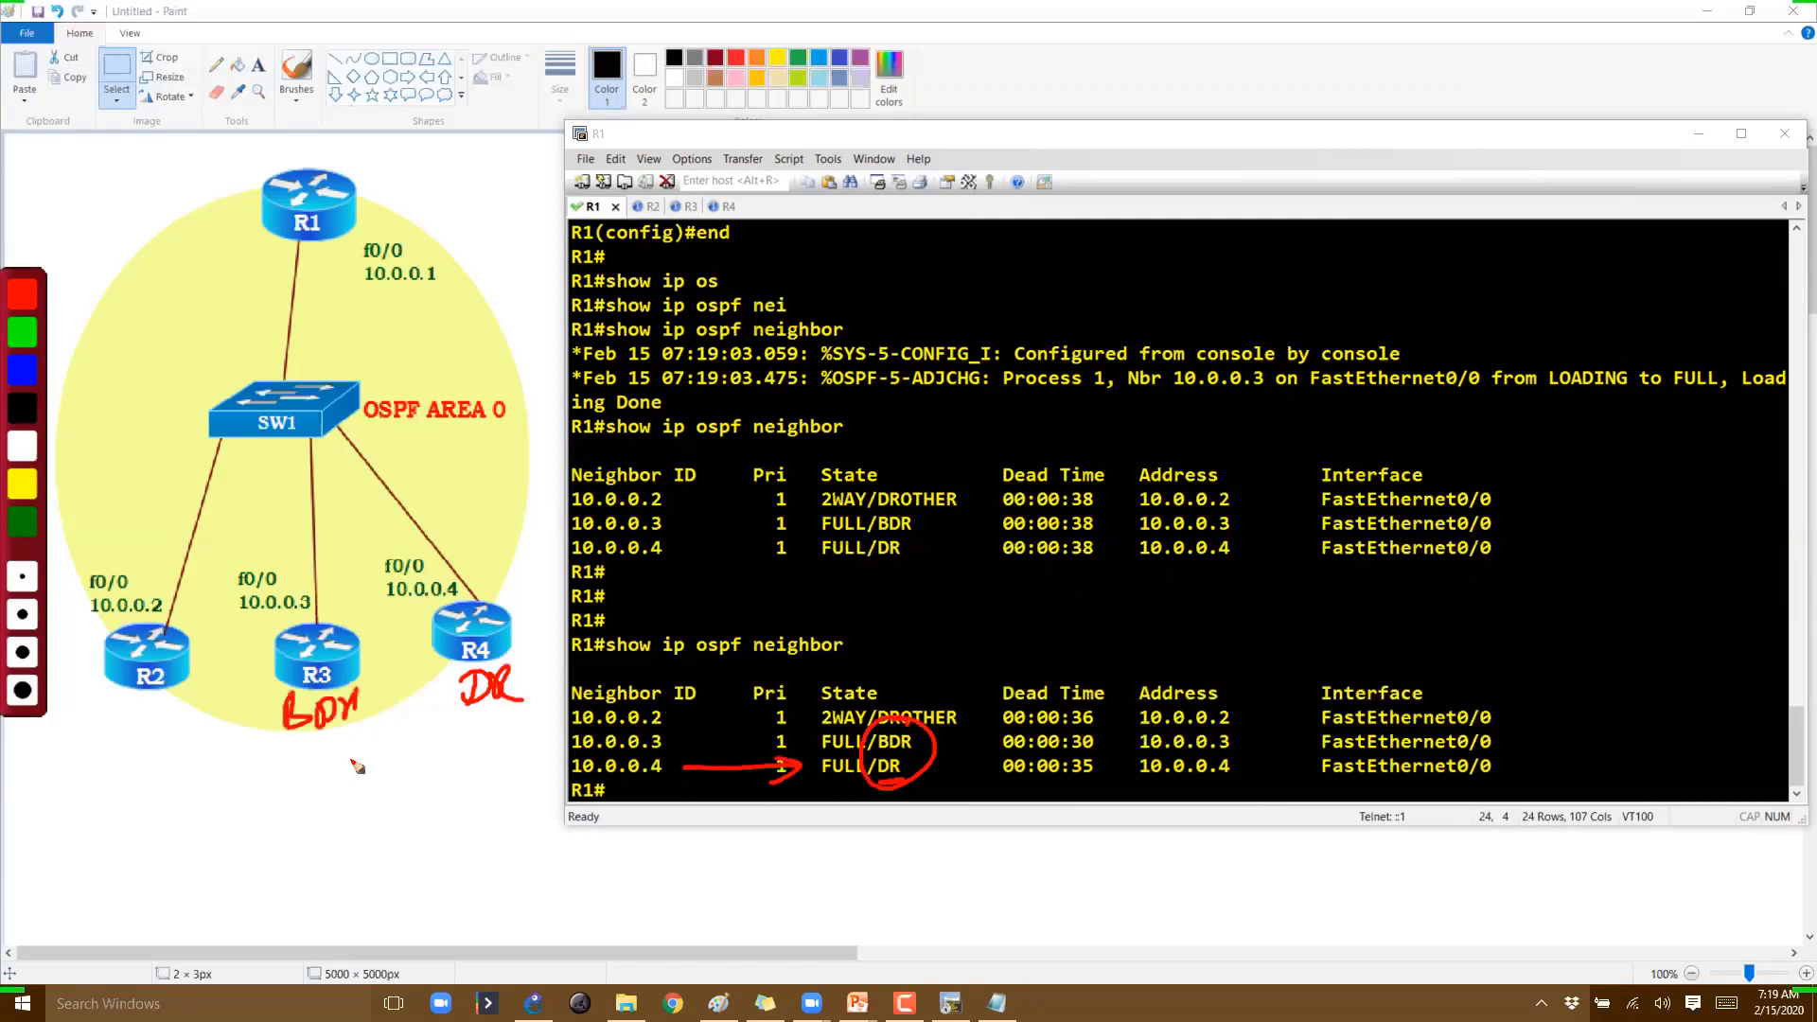
left_click_drag(908, 707, 906, 705)
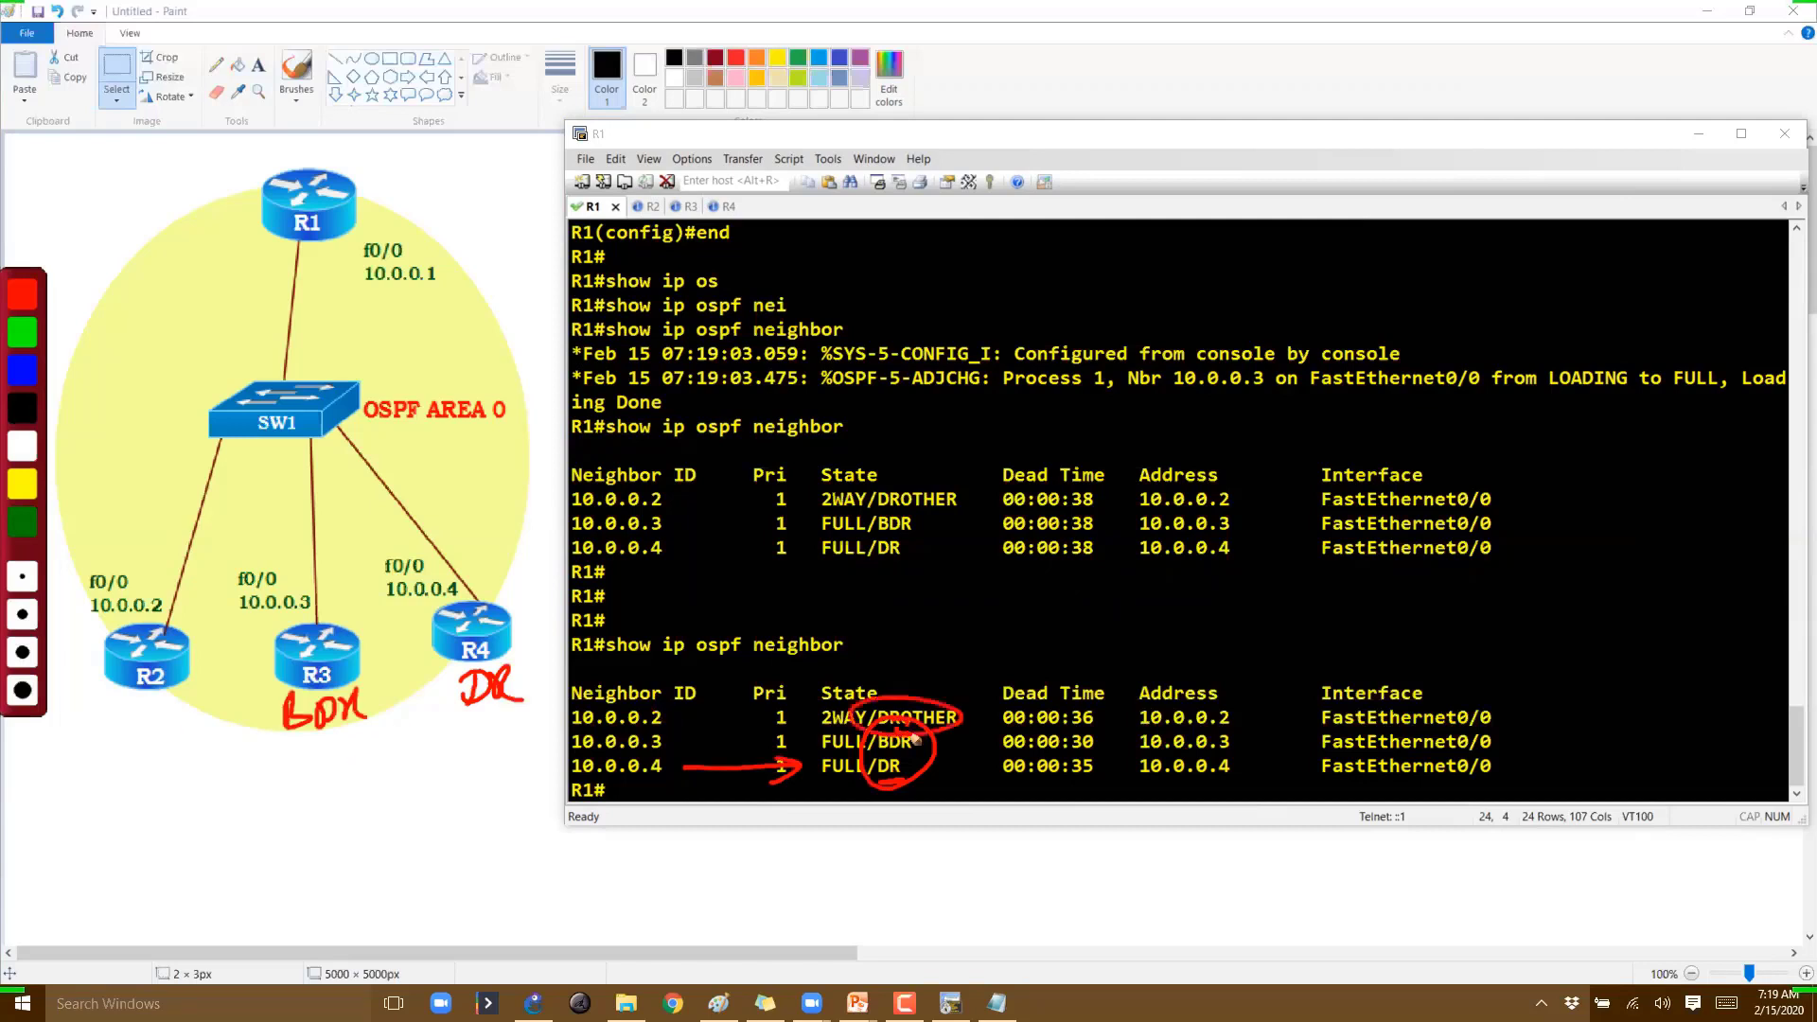
left_click_drag(125, 709, 123, 712)
left_click_drag(144, 700, 200, 708)
left_click_drag(145, 750, 191, 738)
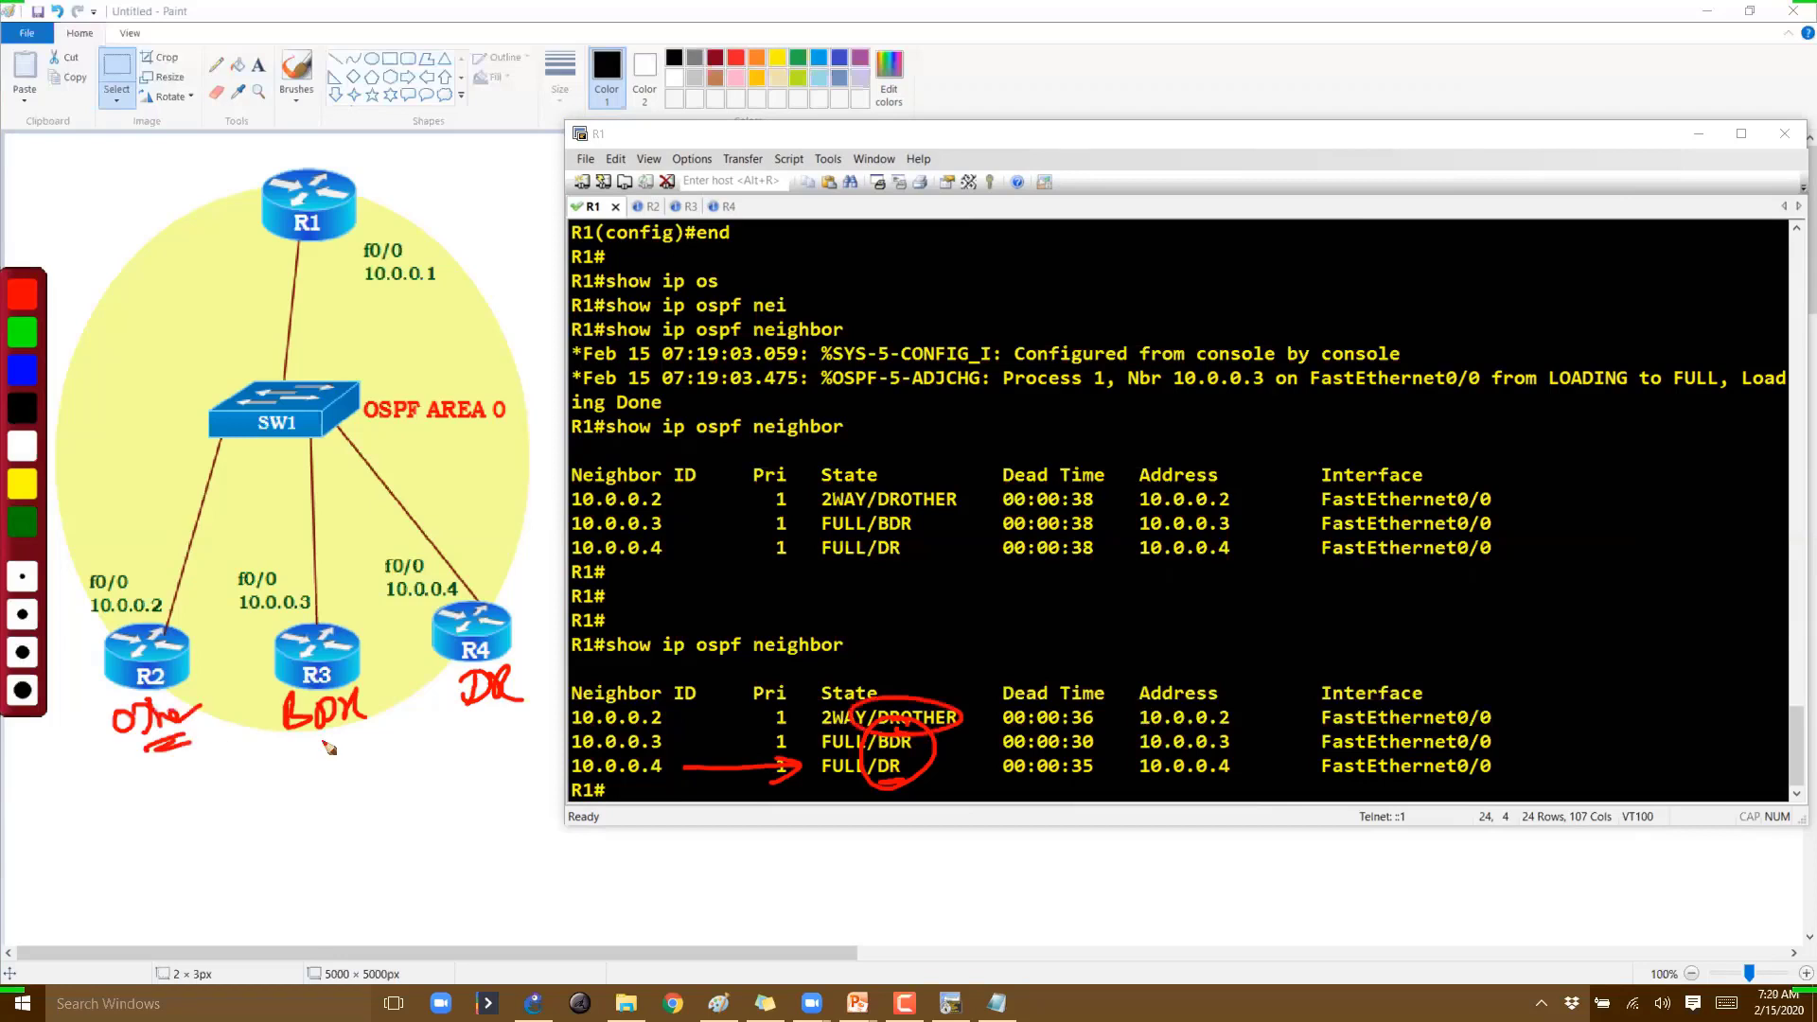
Label R1 Other in black, draw arrows from R1 to R4, R3 and R2, circle 2WAY in red, and clear the markup
left_click_drag(283, 144, 286, 145)
mouse_move(301, 127)
left_mouse_down()
mouse_move(327, 168)
mouse_move(382, 138)
left_mouse_up()
mouse_move(483, 174)
left_mouse_down()
mouse_move(516, 620)
mouse_move(540, 589)
left_mouse_up()
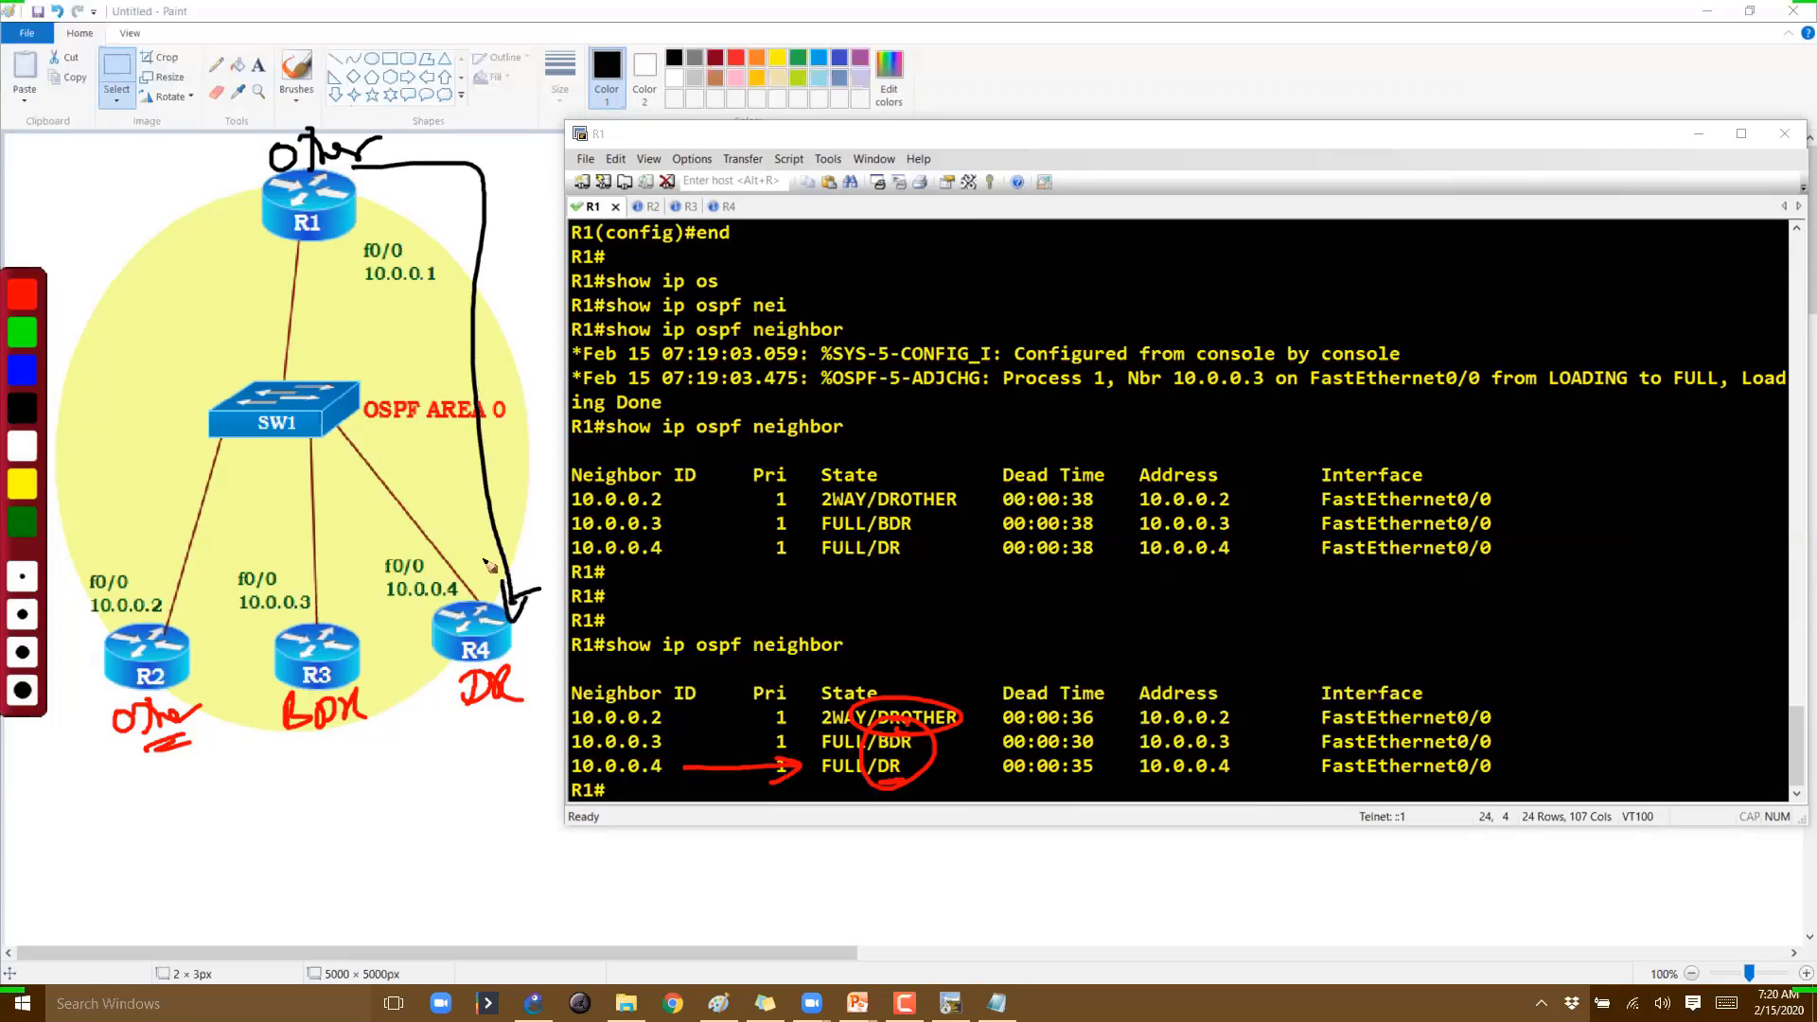
left_click_drag(288, 226, 375, 604)
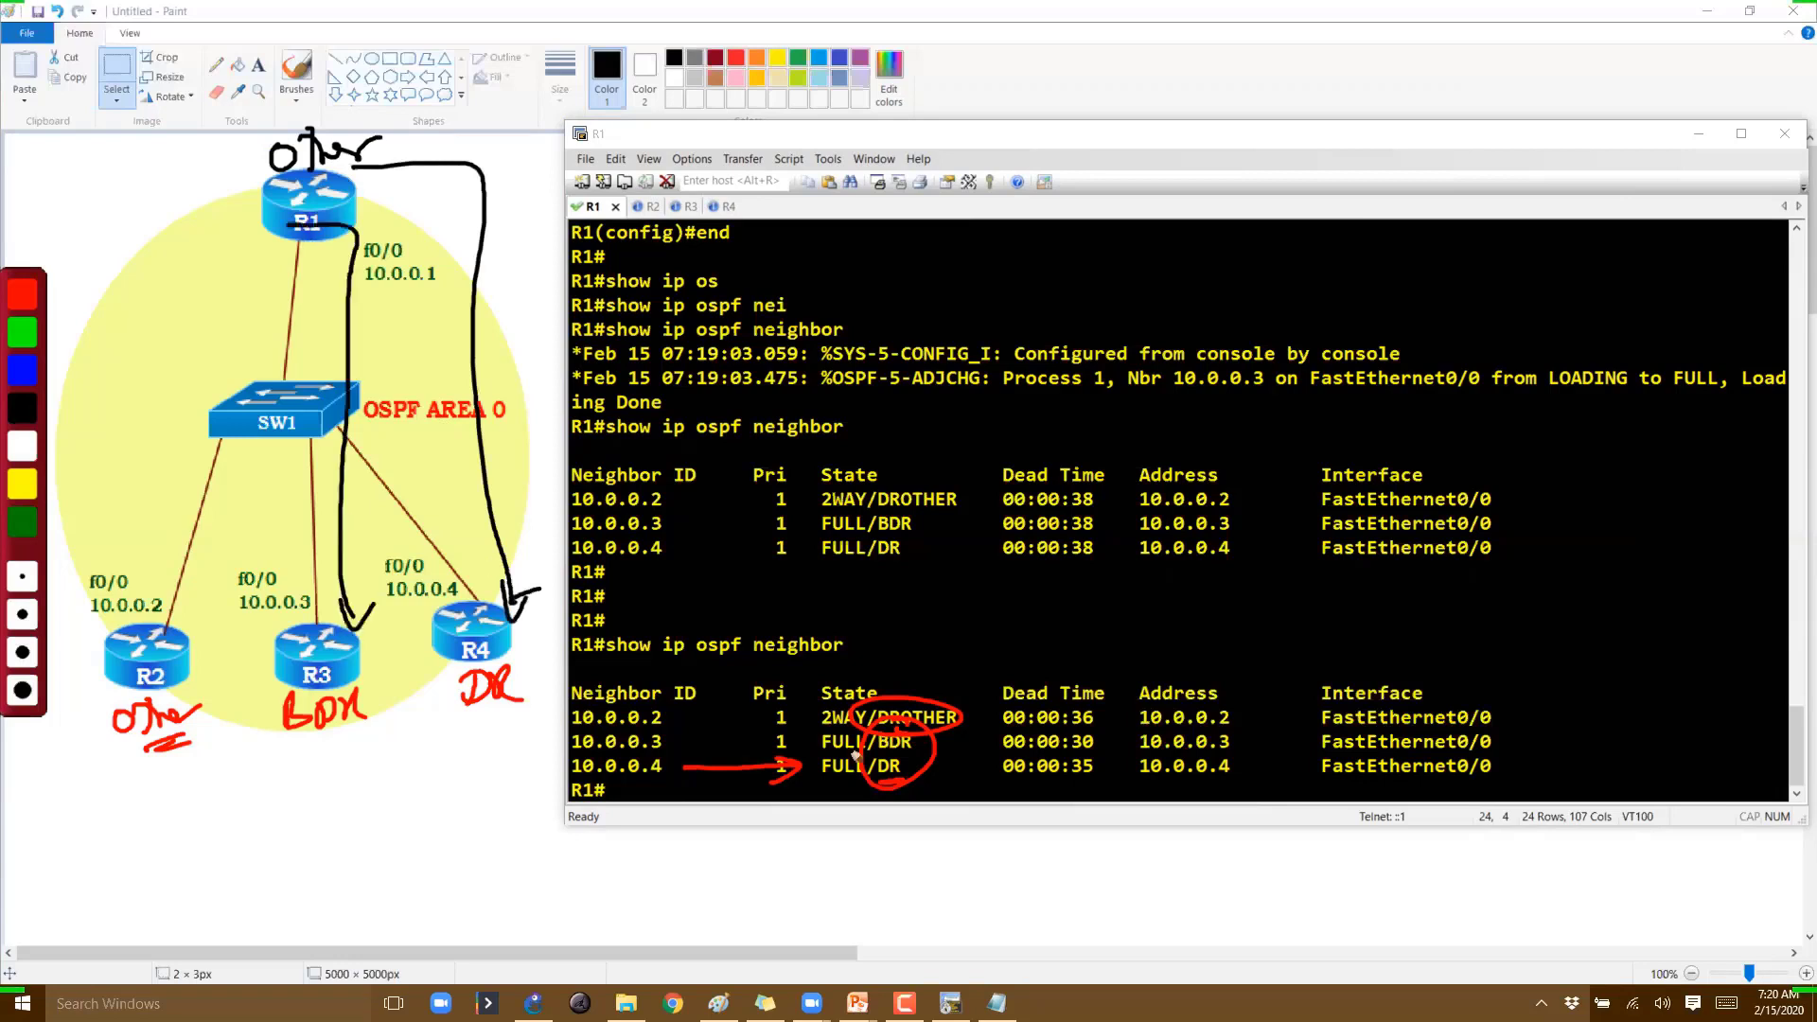
mouse_move(273, 229)
left_mouse_down()
mouse_move(142, 573)
mouse_move(173, 532)
left_mouse_up()
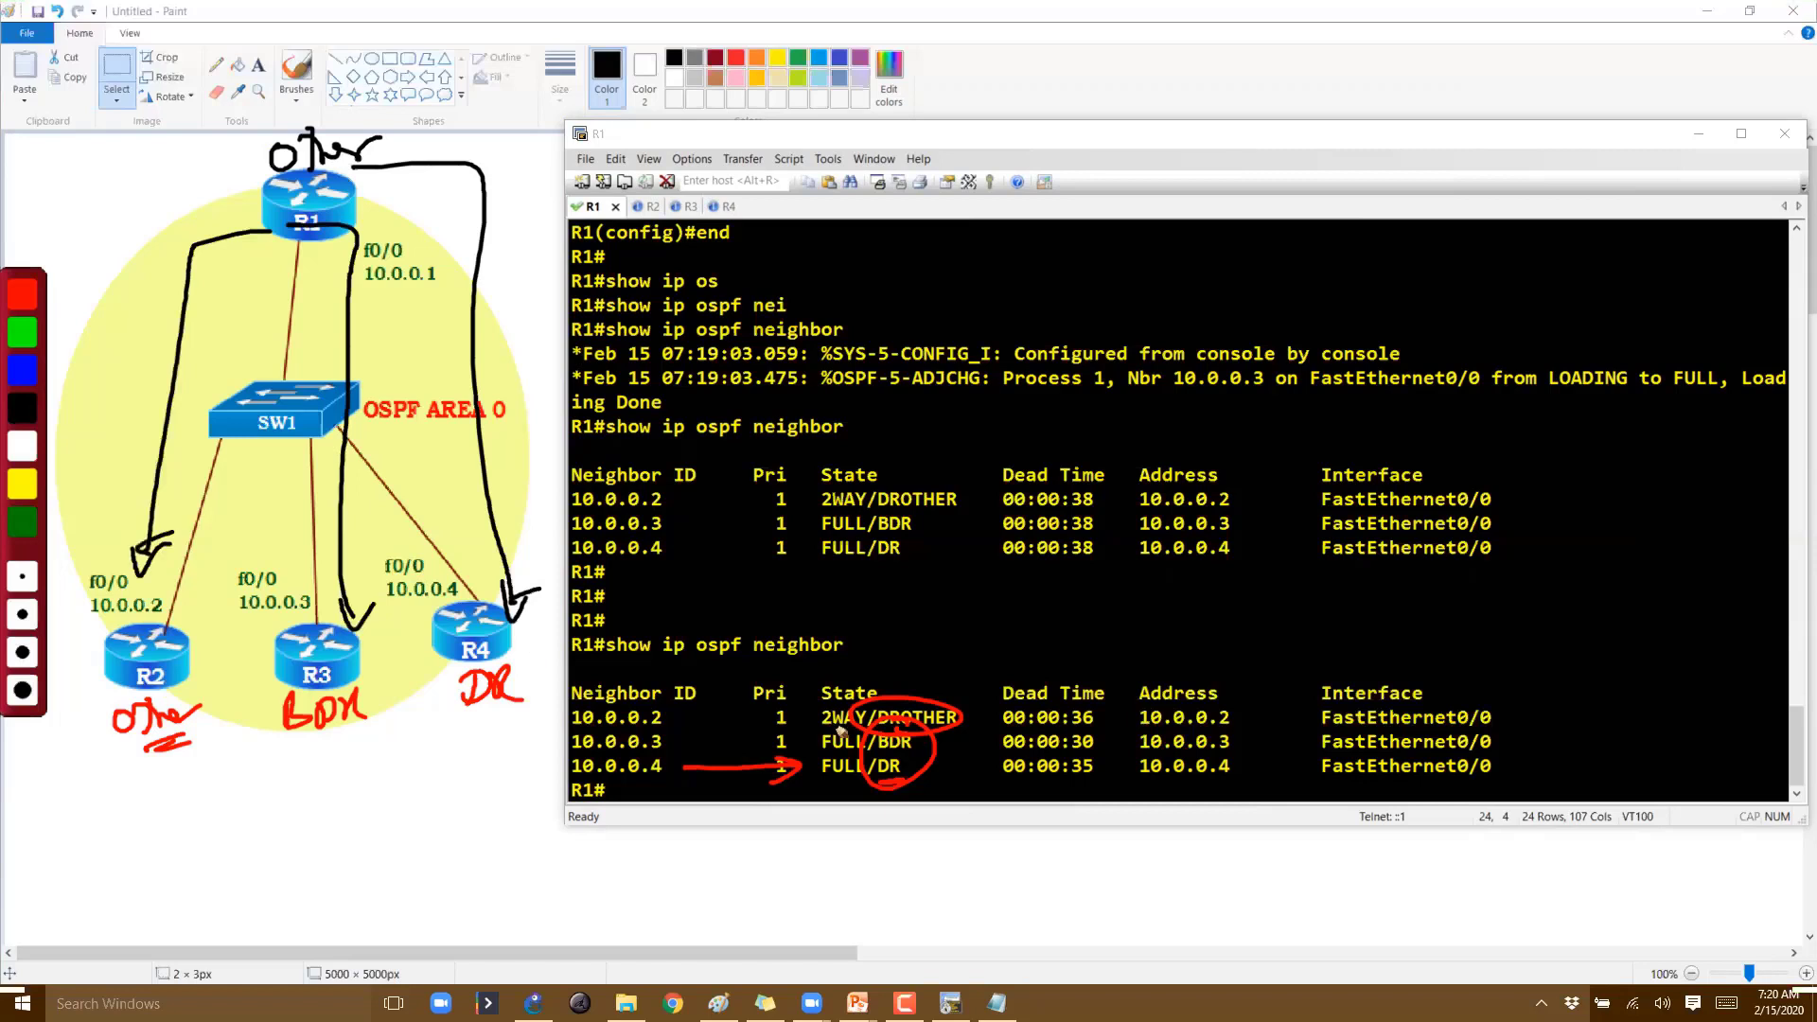
left_click_drag(861, 708, 867, 729)
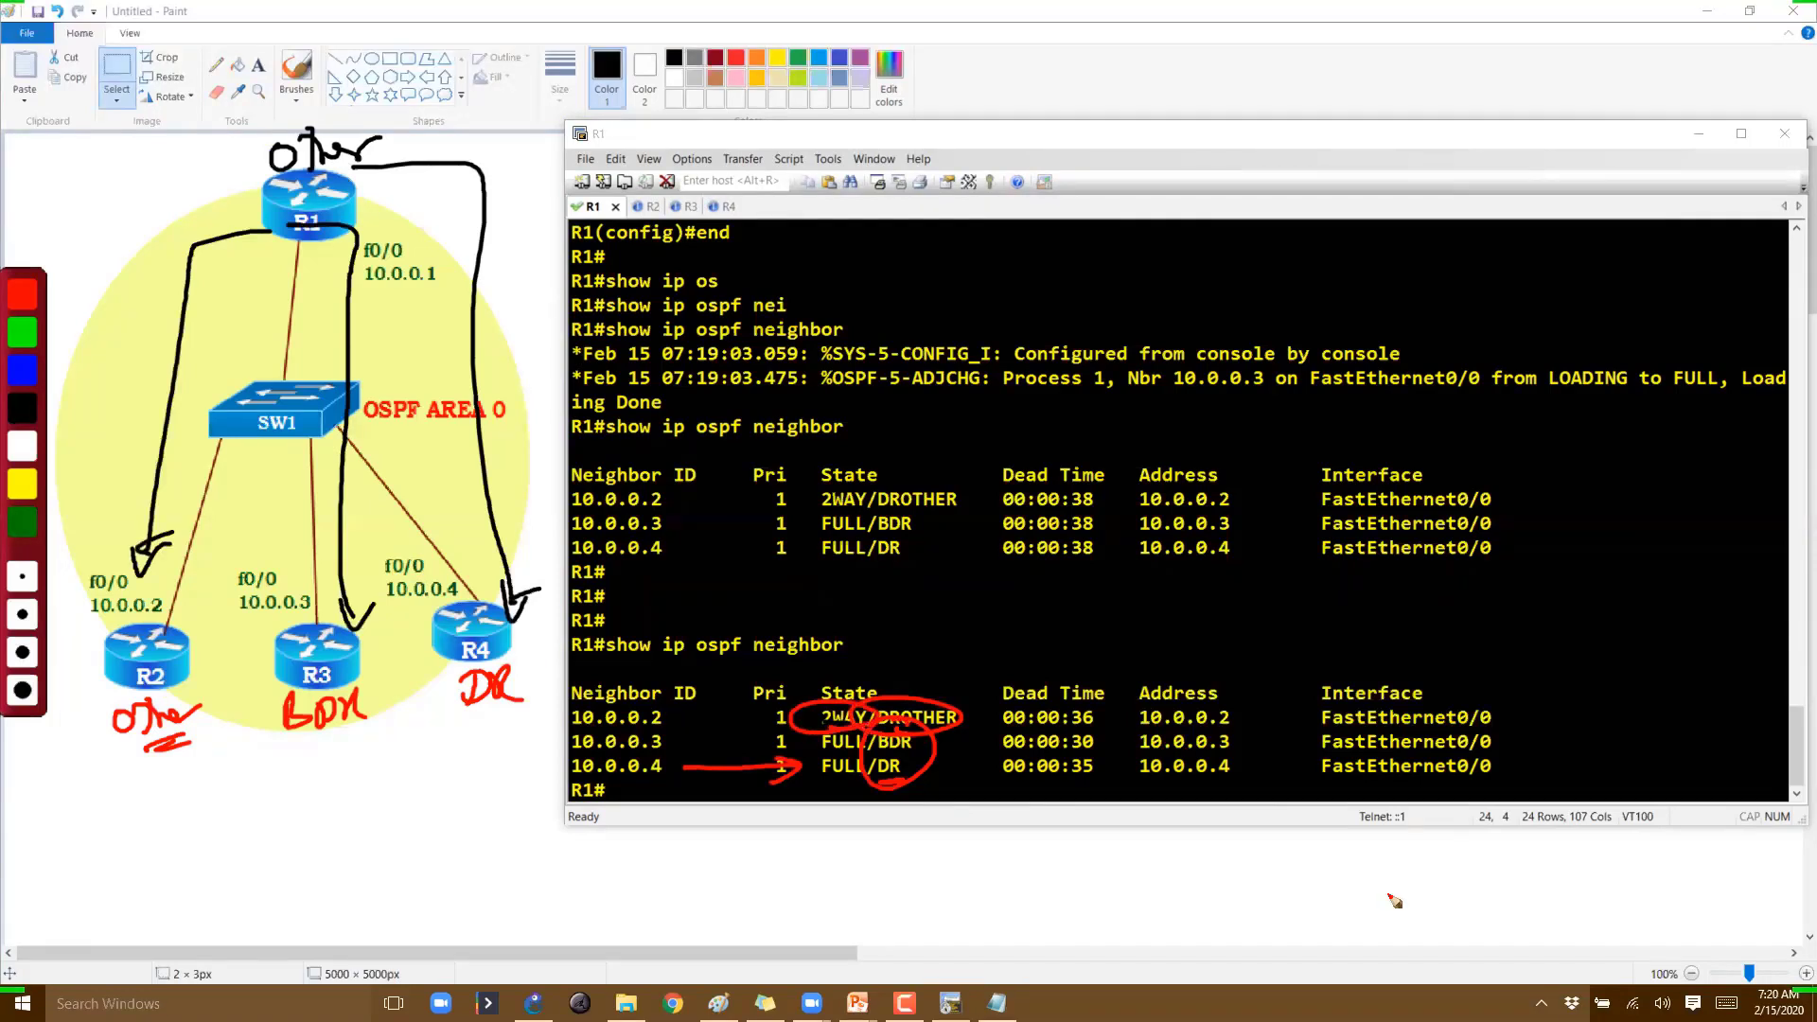
key("Escape")
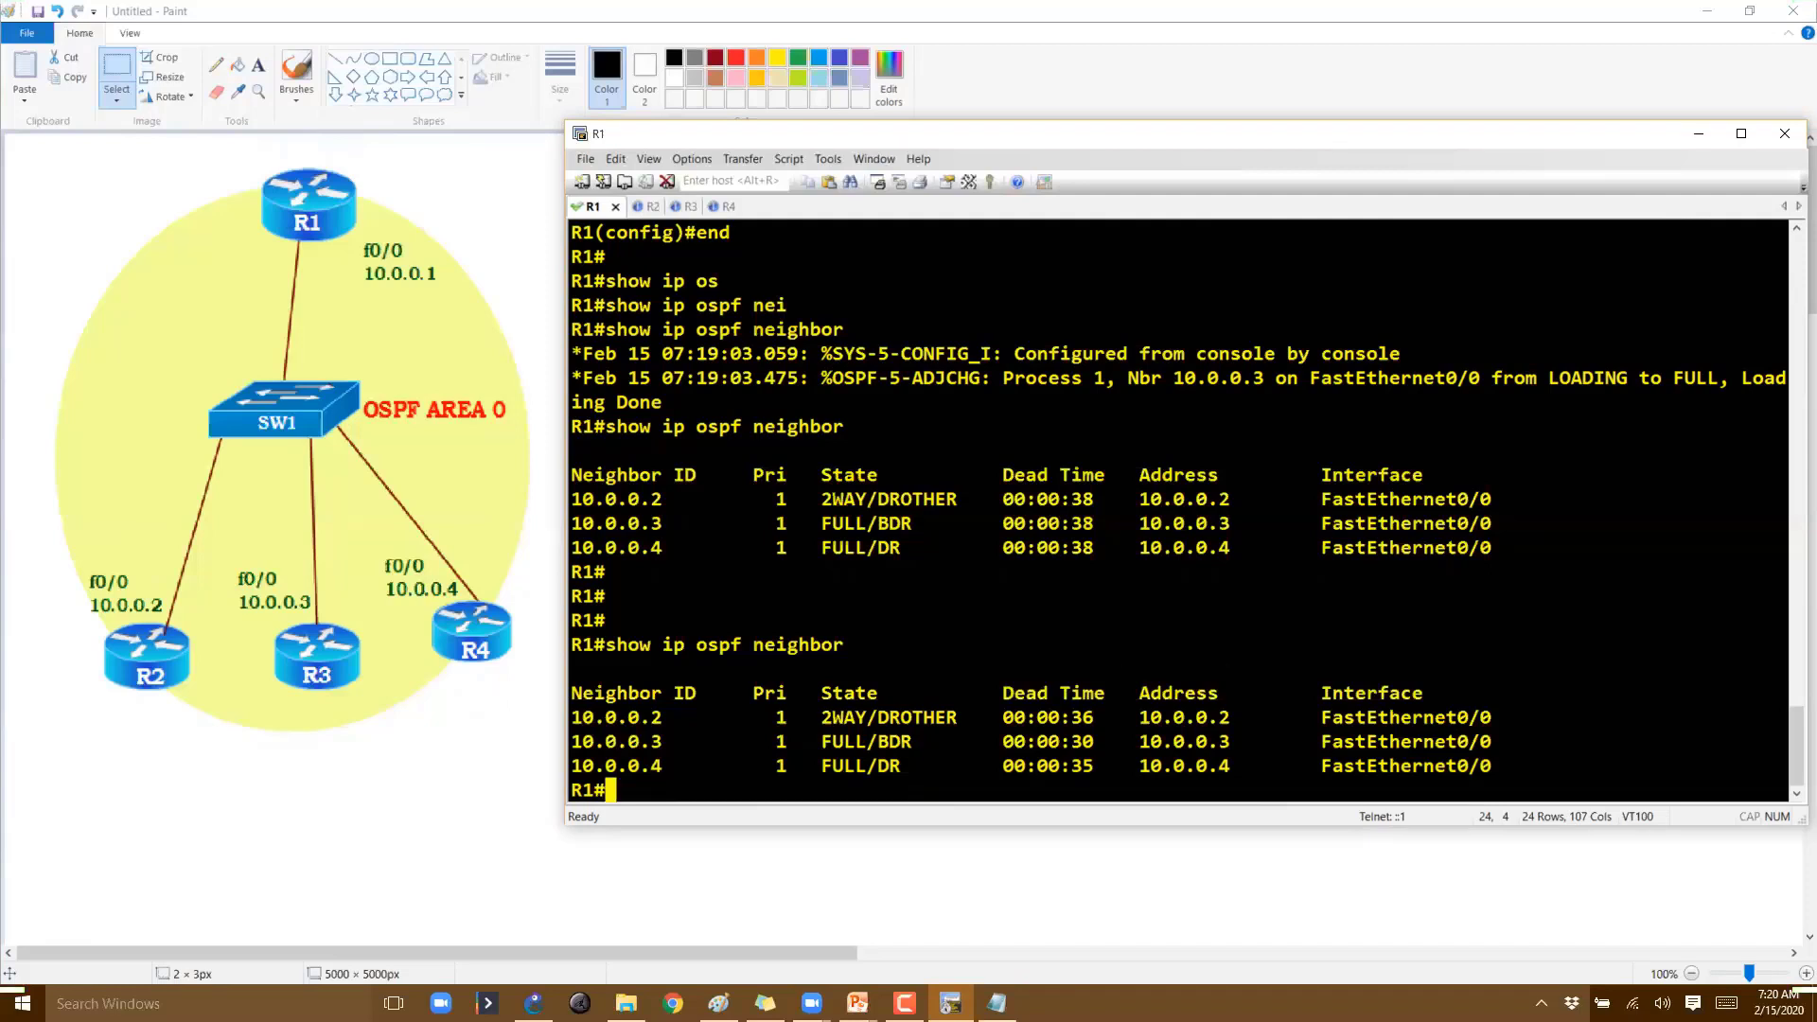
key("Return")
type("show ip rou")
key("Tab")
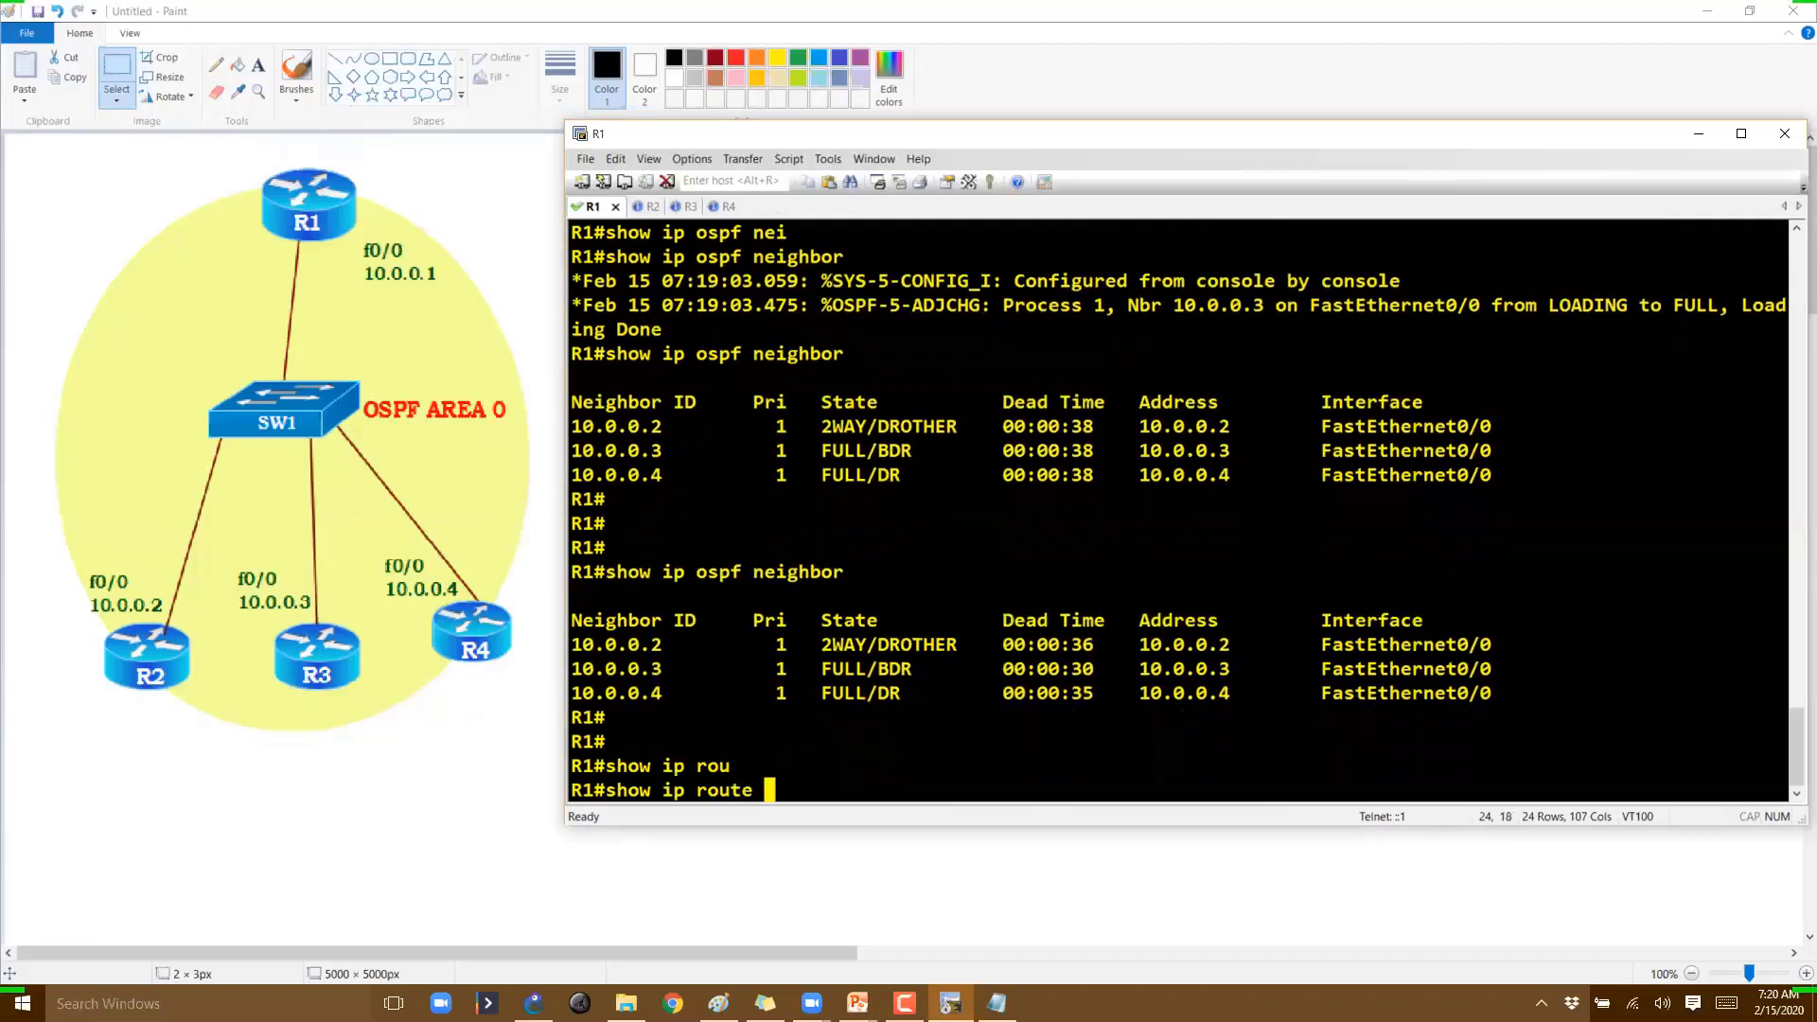
key("BackSpace")
key("BackSpace")
key("BackSpace")
key("BackSpace")
key("BackSpace")
key("BackSpace")
key("BackSpace")
key("BackSpace")
key("BackSpace")
key("BackSpace")
key("BackSpace")
key("BackSpace")
key("BackSpace")
key("BackSpace")
Run show ip ospf interface f0/0 on R1
type("show ip os")
key("Tab")
type("int")
key("Tab")
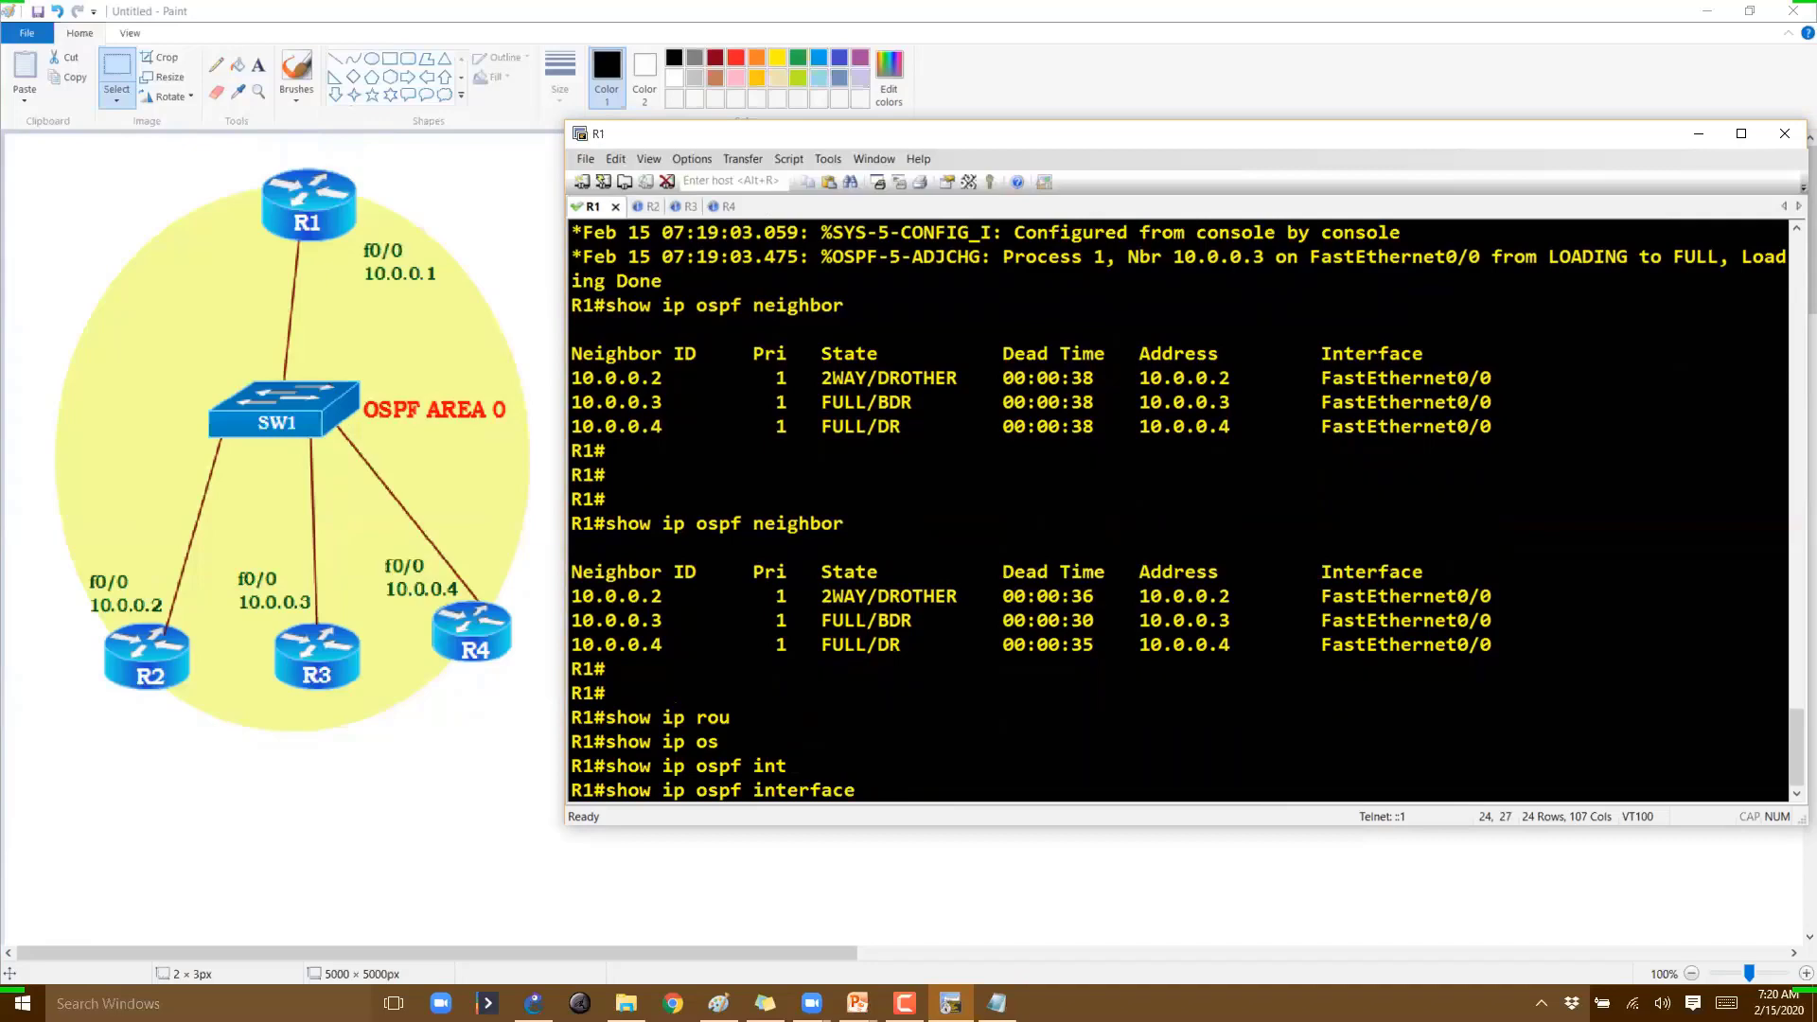
type("f0/0")
key("Return")
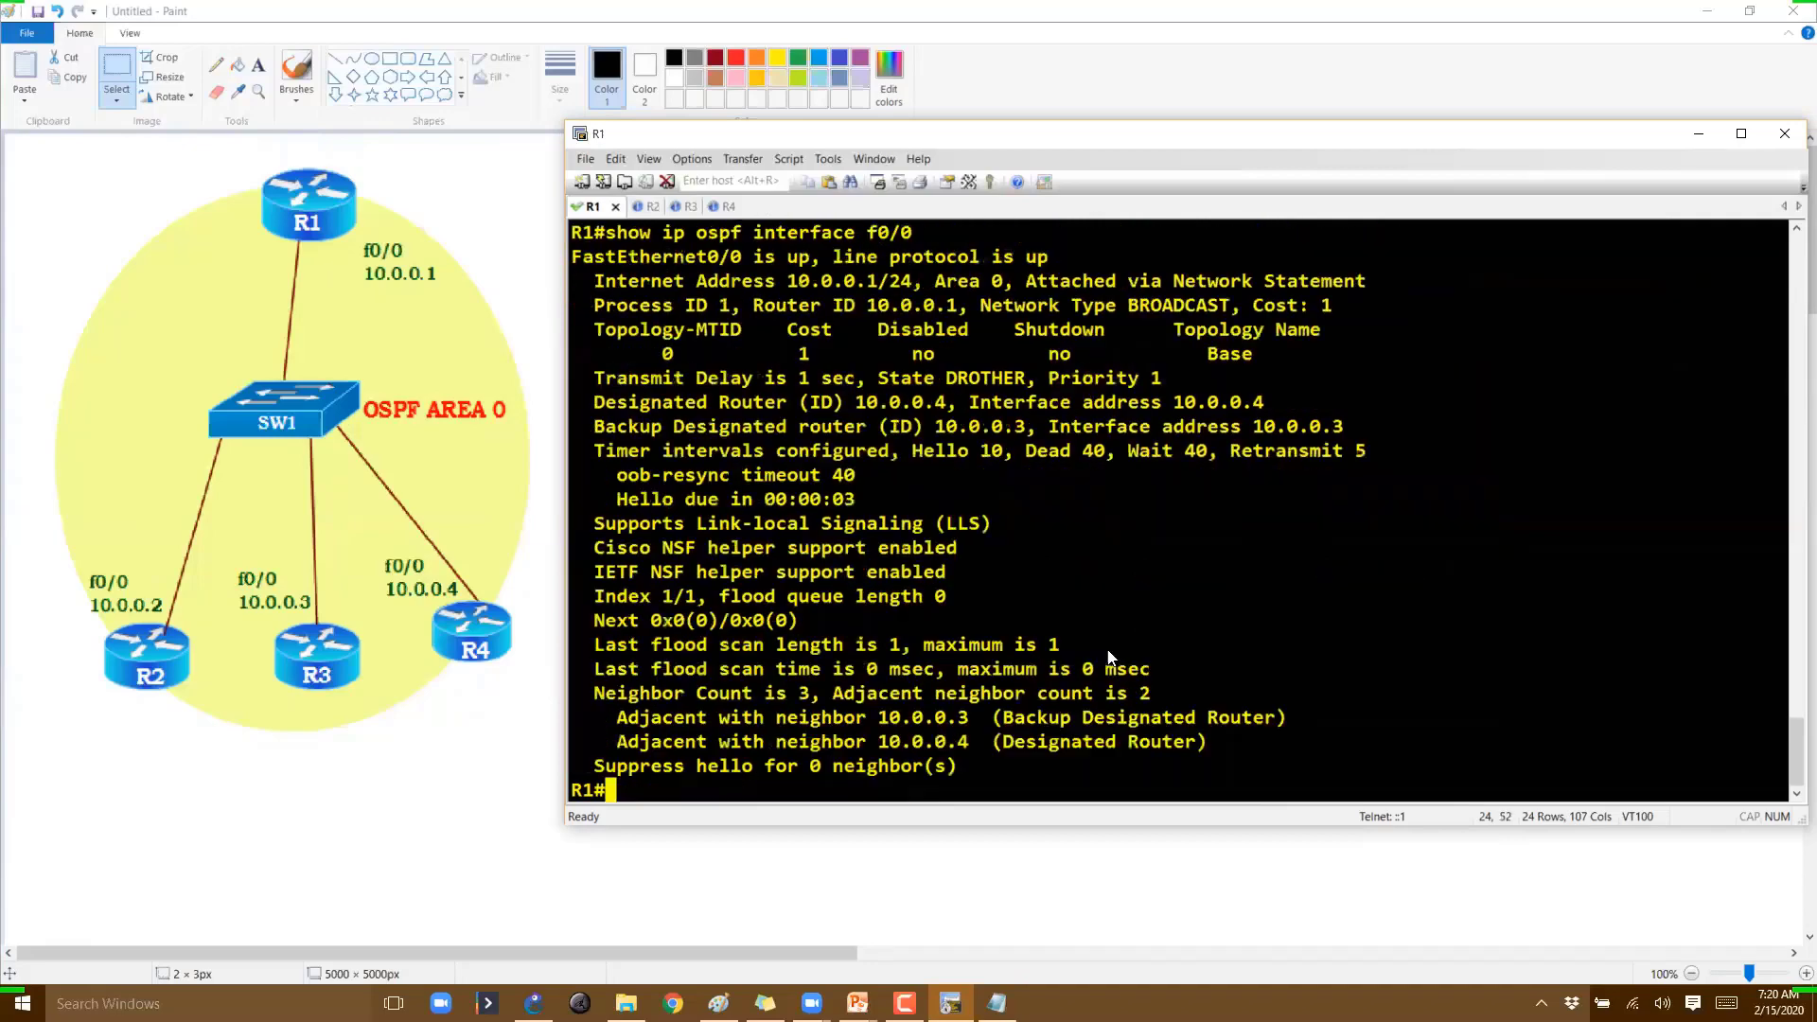
Highlight the FastEthernet0/0 status line and the Network Type entry in R1's OSPF interface output
scroll(1155, 431, "up", 2)
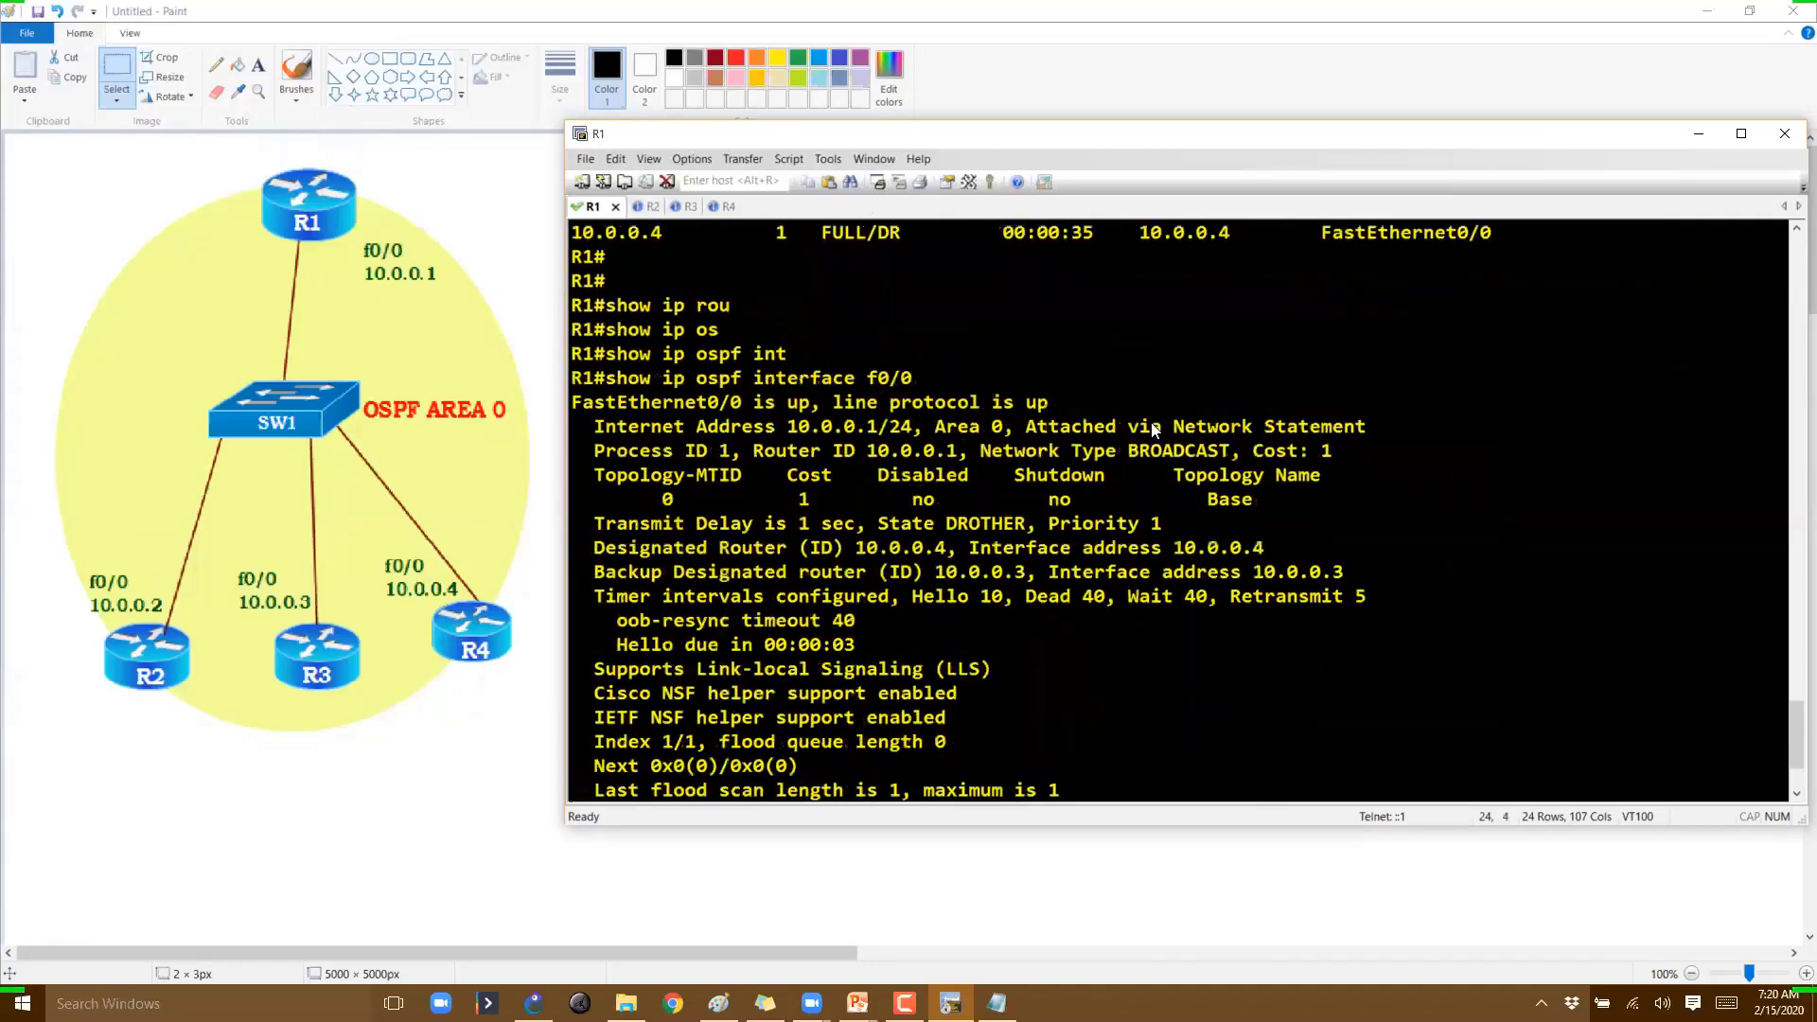
left_click_drag(755, 378, 582, 403)
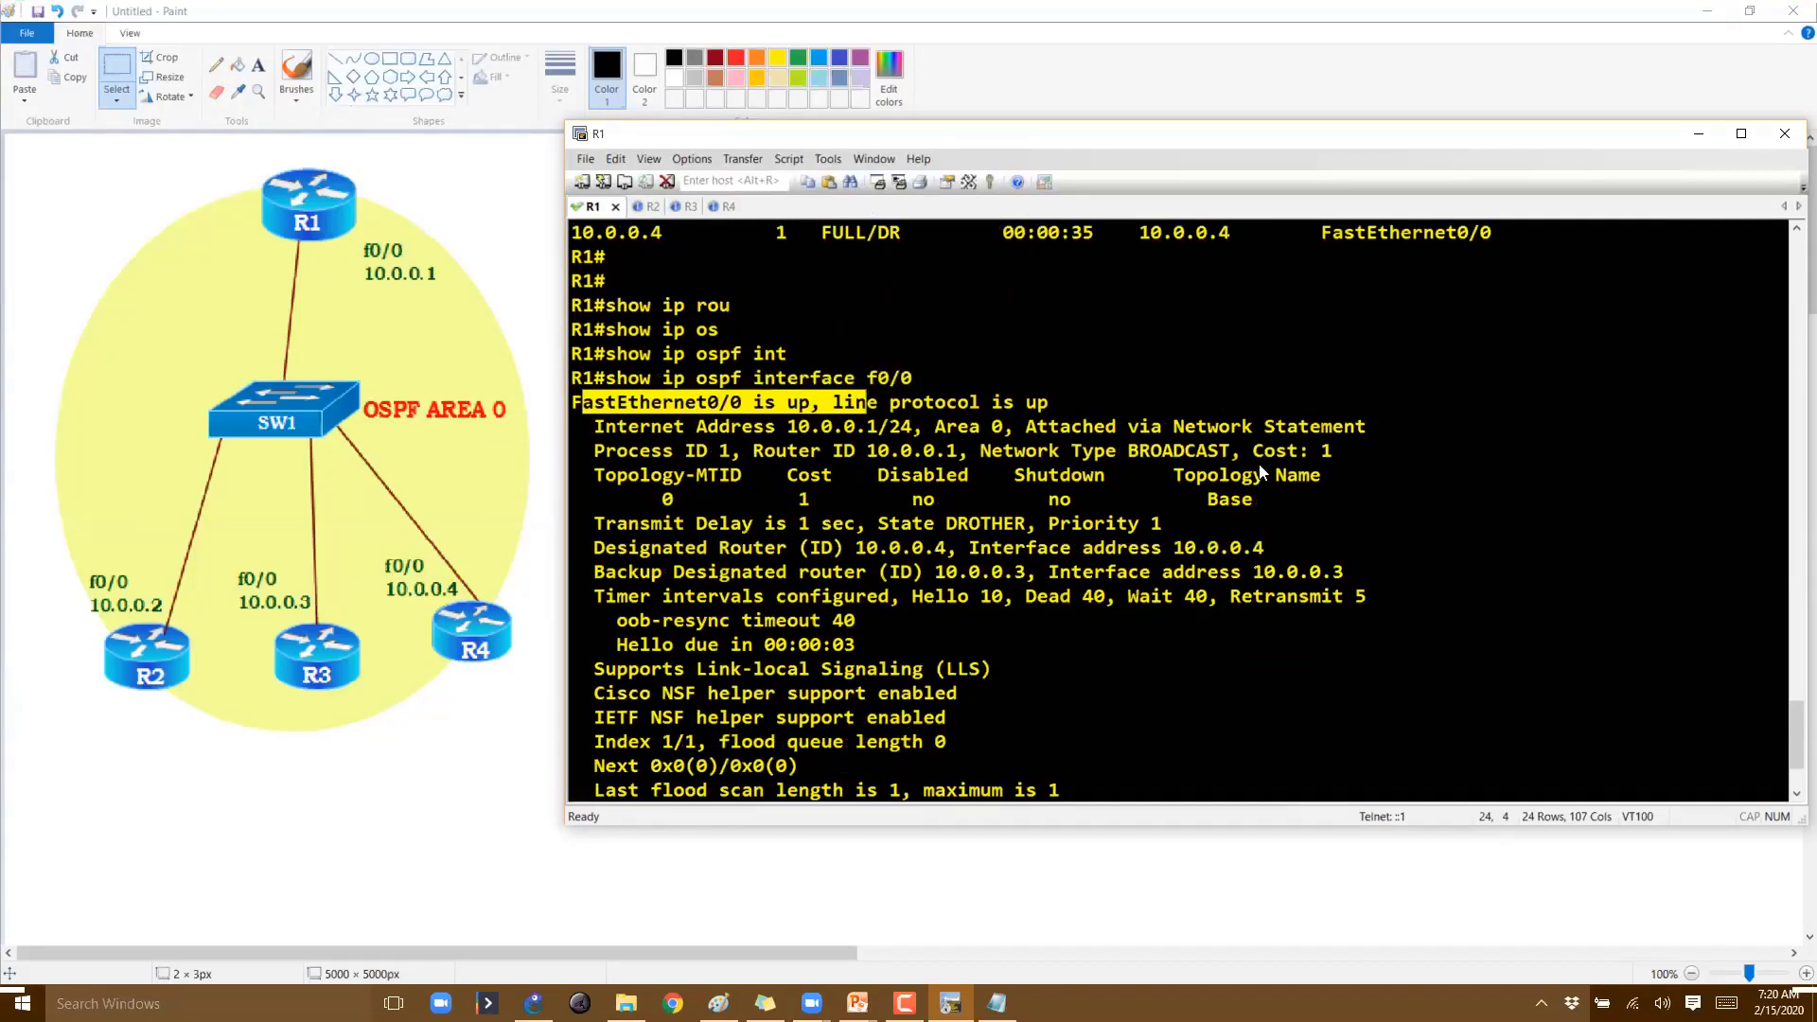
left_click_drag(970, 451, 1260, 465)
Circle f0/0 and the network type area in red, link them with a handwritten Eth and an arrow, and clear the markup
key("ctrl+shift+d")
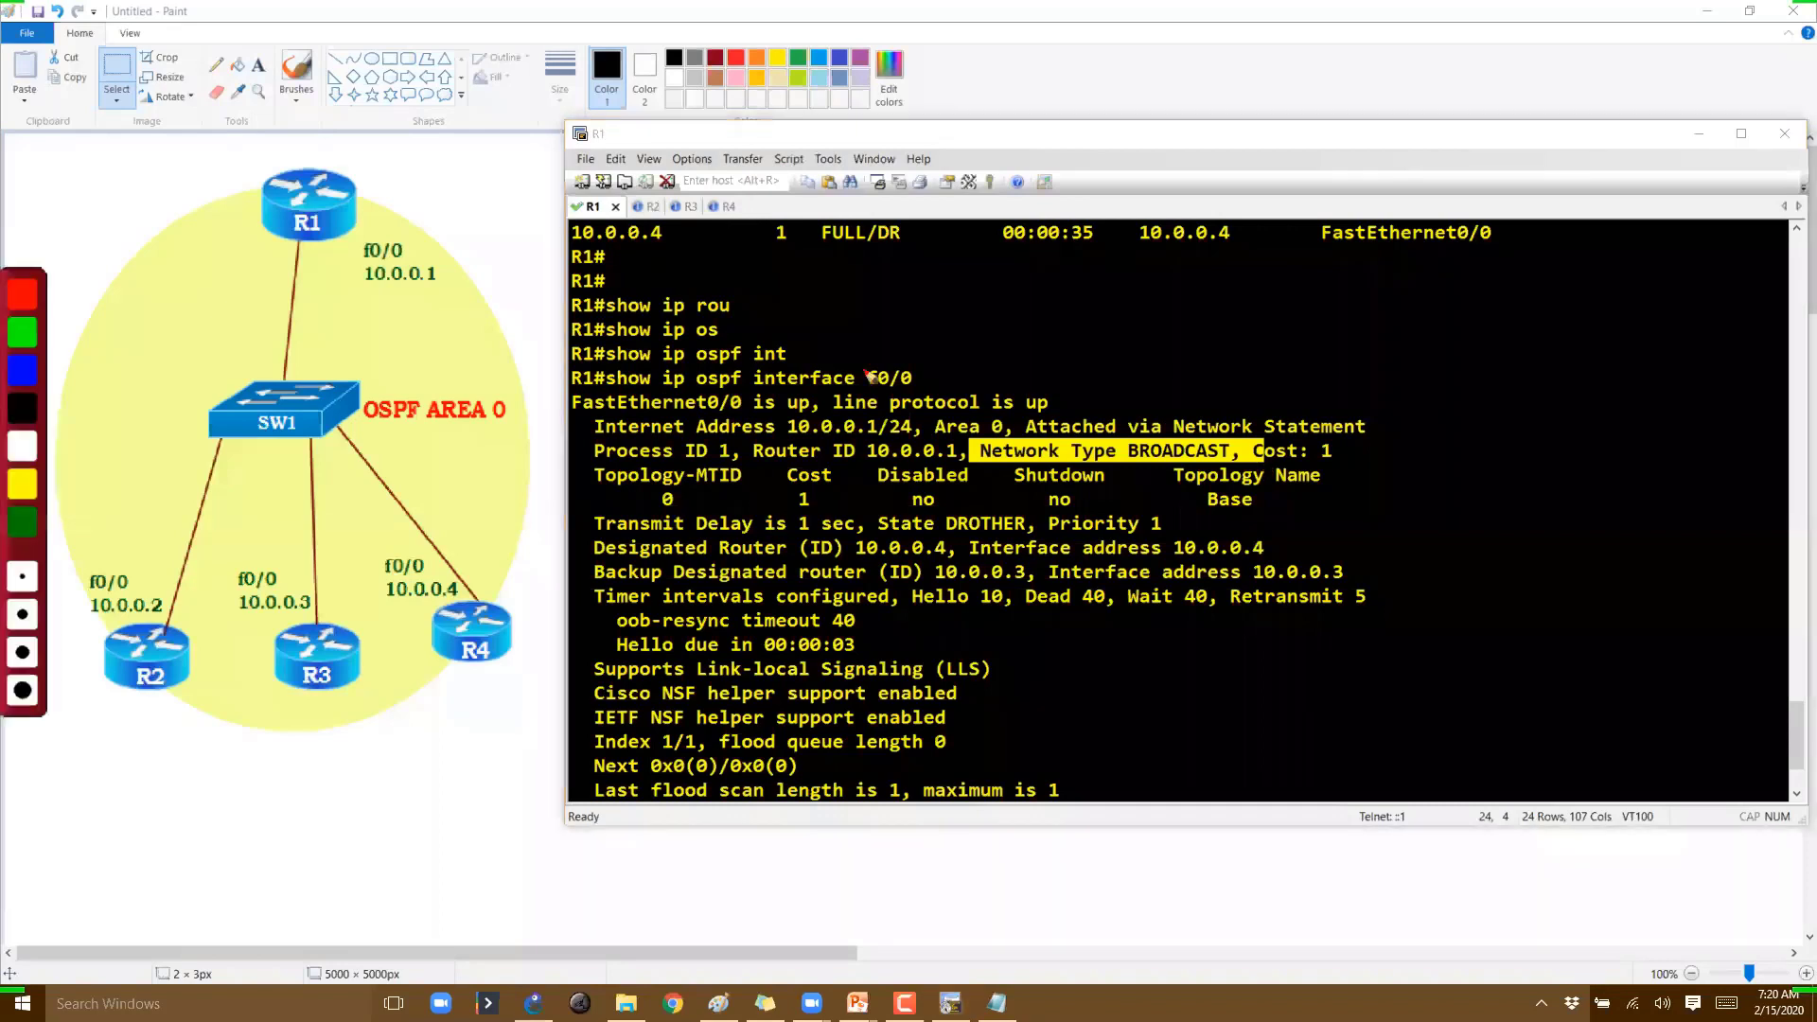
mouse_move(911, 338)
left_mouse_down()
mouse_move(918, 353)
mouse_move(964, 329)
left_mouse_up()
left_click_drag(951, 312, 1003, 322)
mouse_move(1011, 317)
left_mouse_down()
mouse_move(1141, 405)
mouse_move(1146, 451)
left_mouse_up()
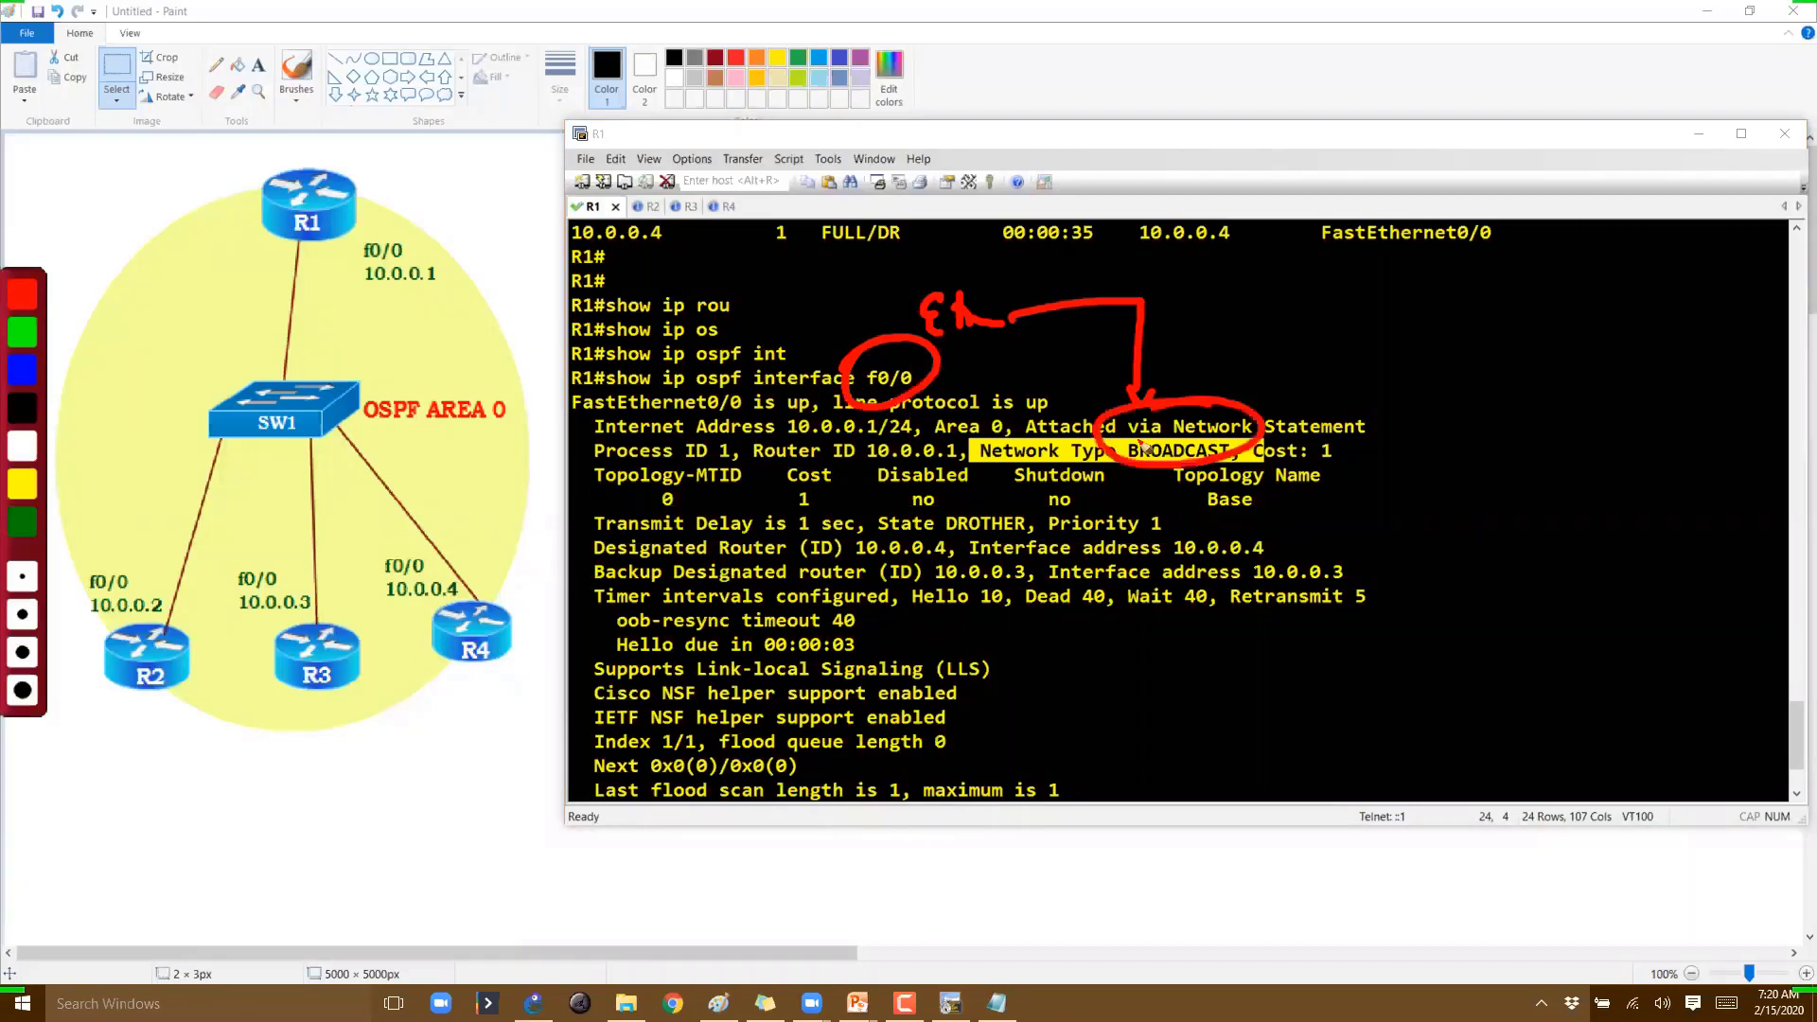
key("Escape")
Highlight the Cost, Router ID, State and Priority entries in R1's OSPF interface output
left_click(1360, 456)
left_click_drag(1359, 454, 1242, 452)
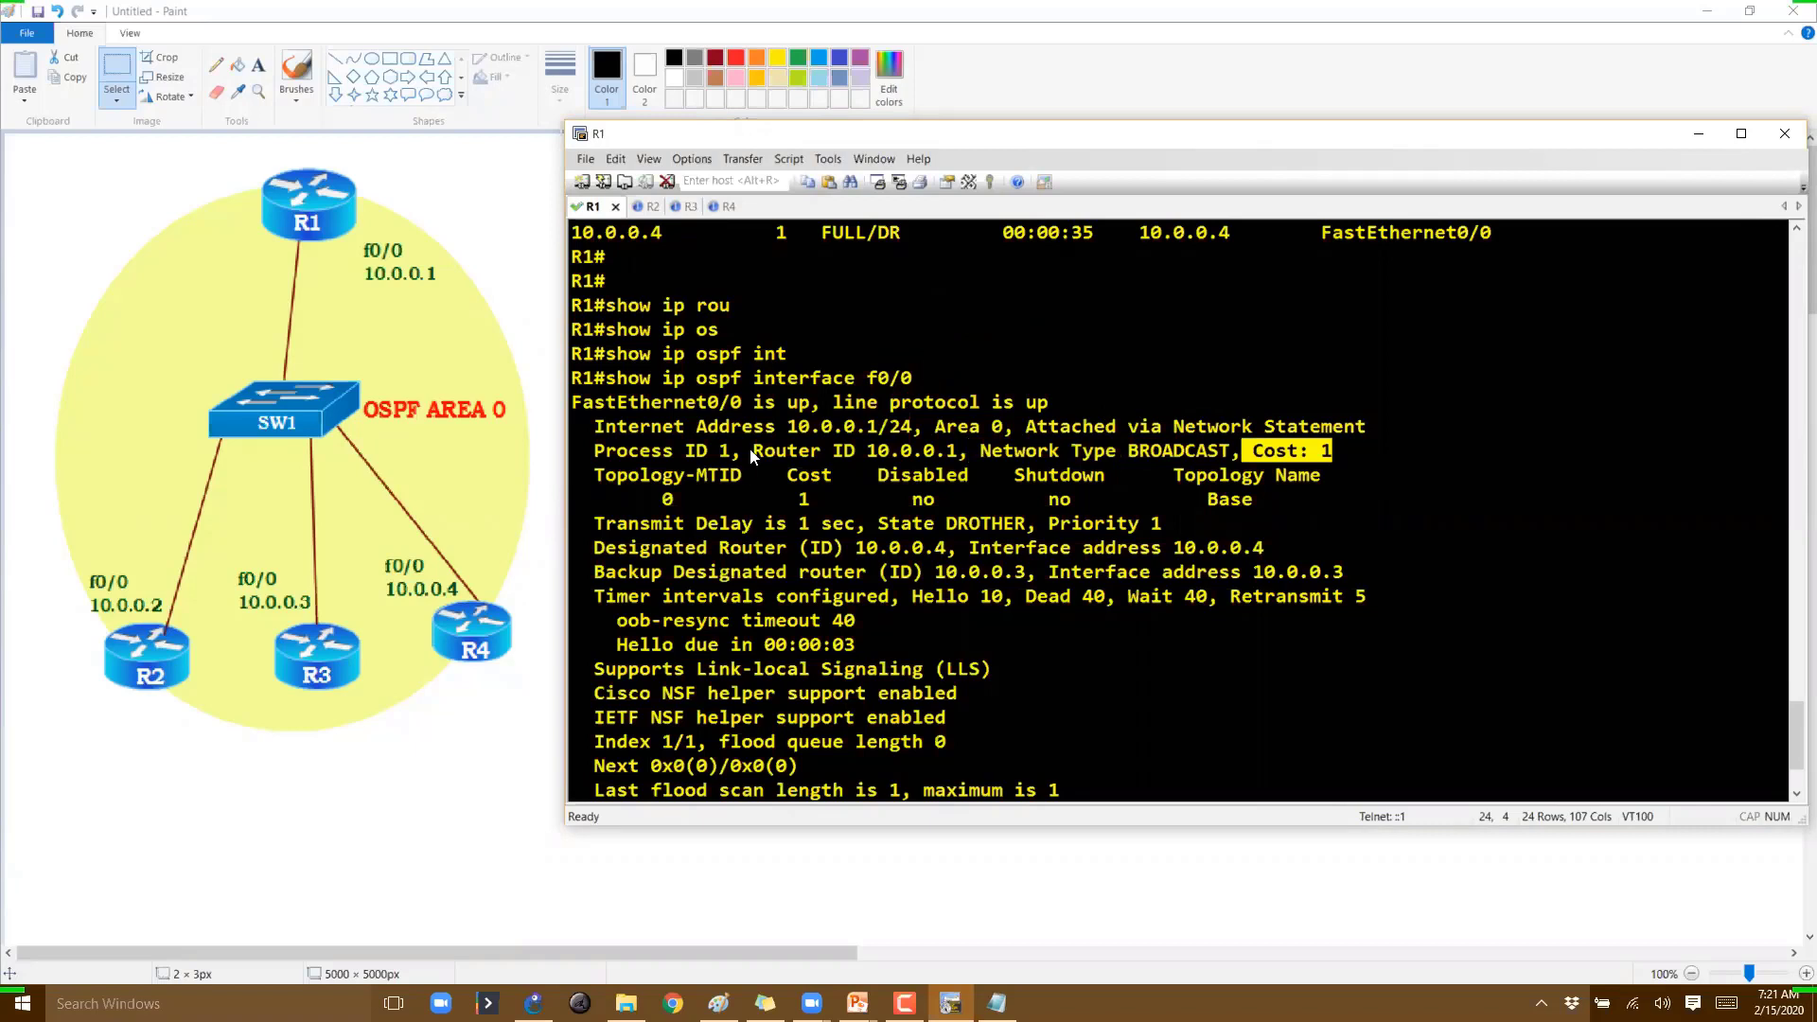
left_click_drag(752, 456, 985, 464)
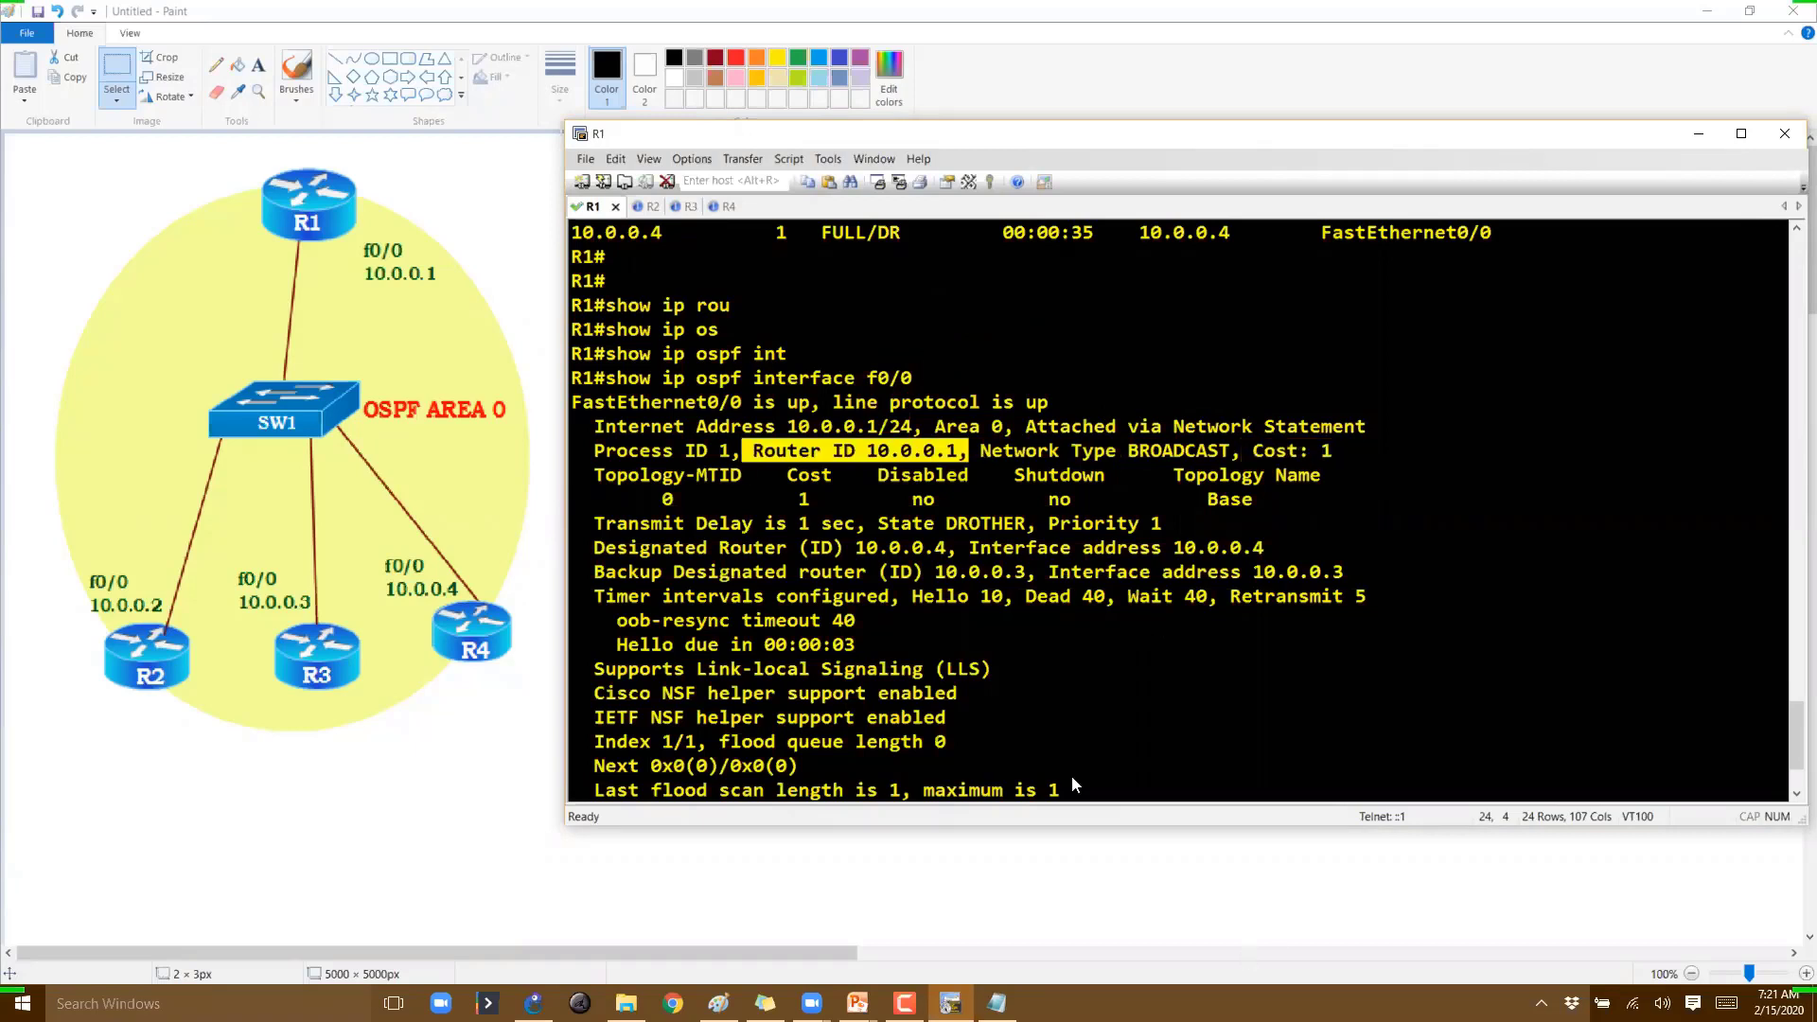
left_click_drag(869, 524, 1038, 523)
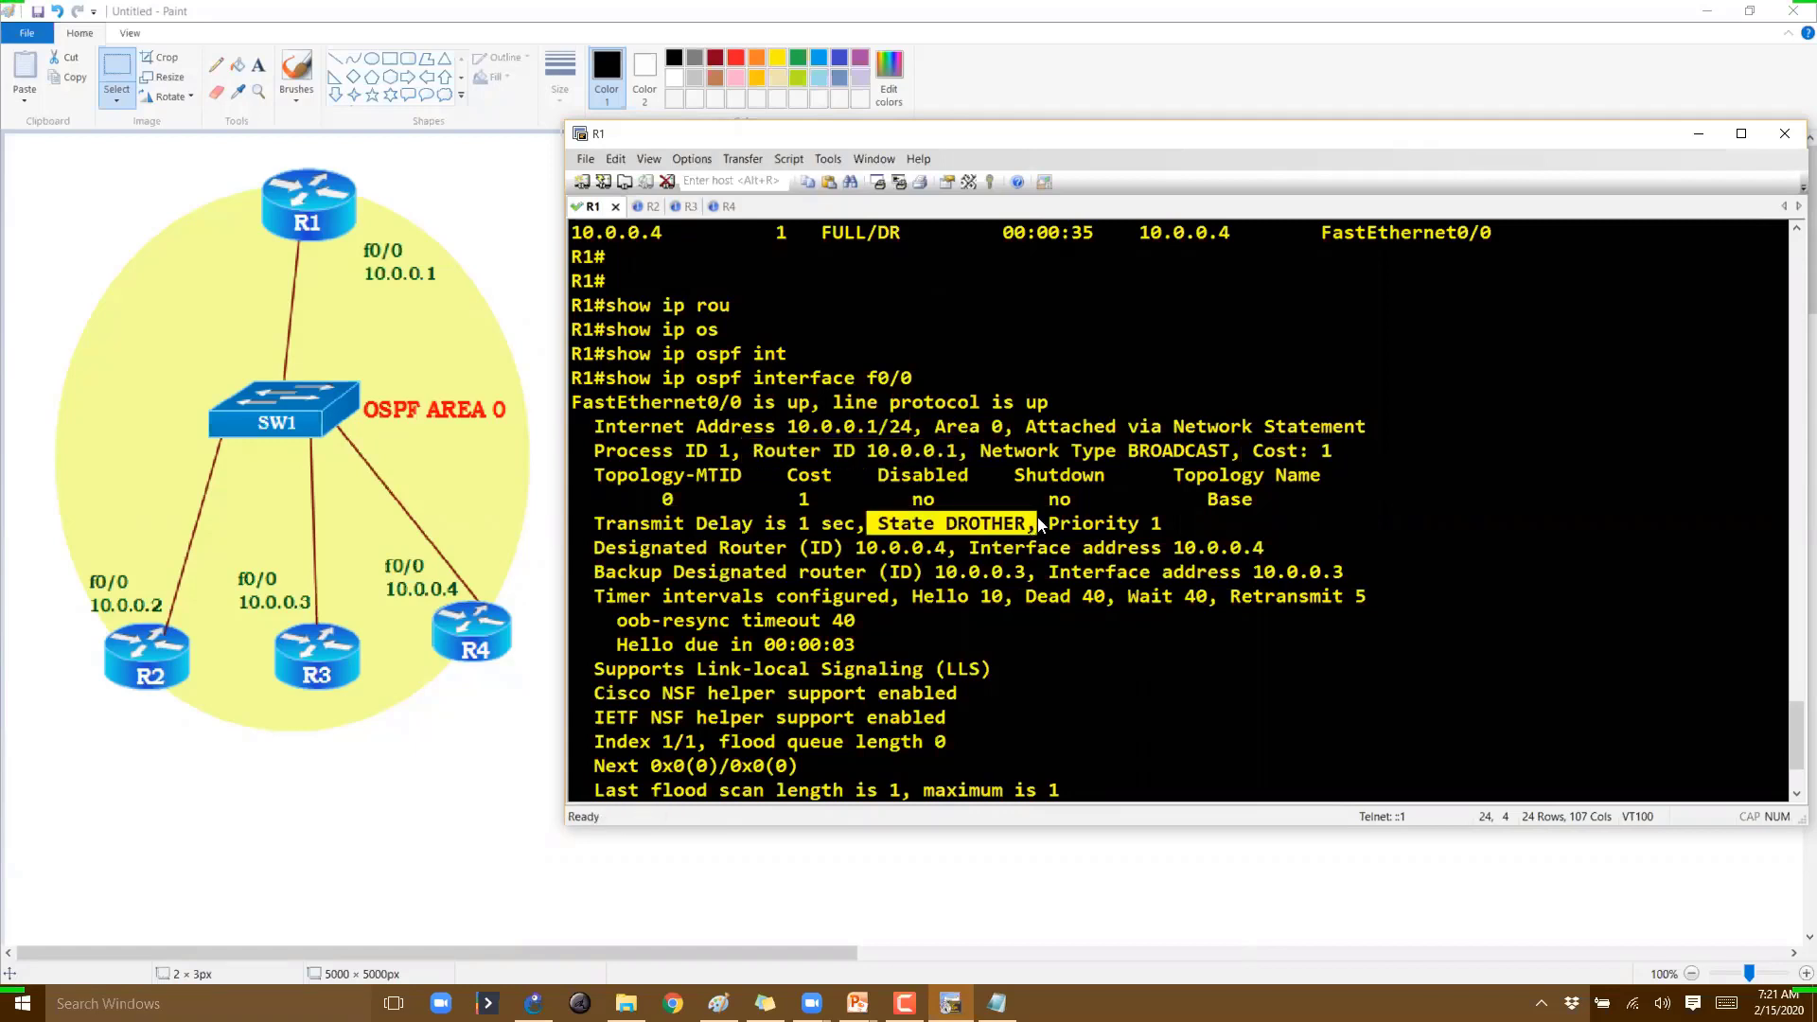
left_click(1038, 517)
left_click_drag(878, 521, 1281, 518)
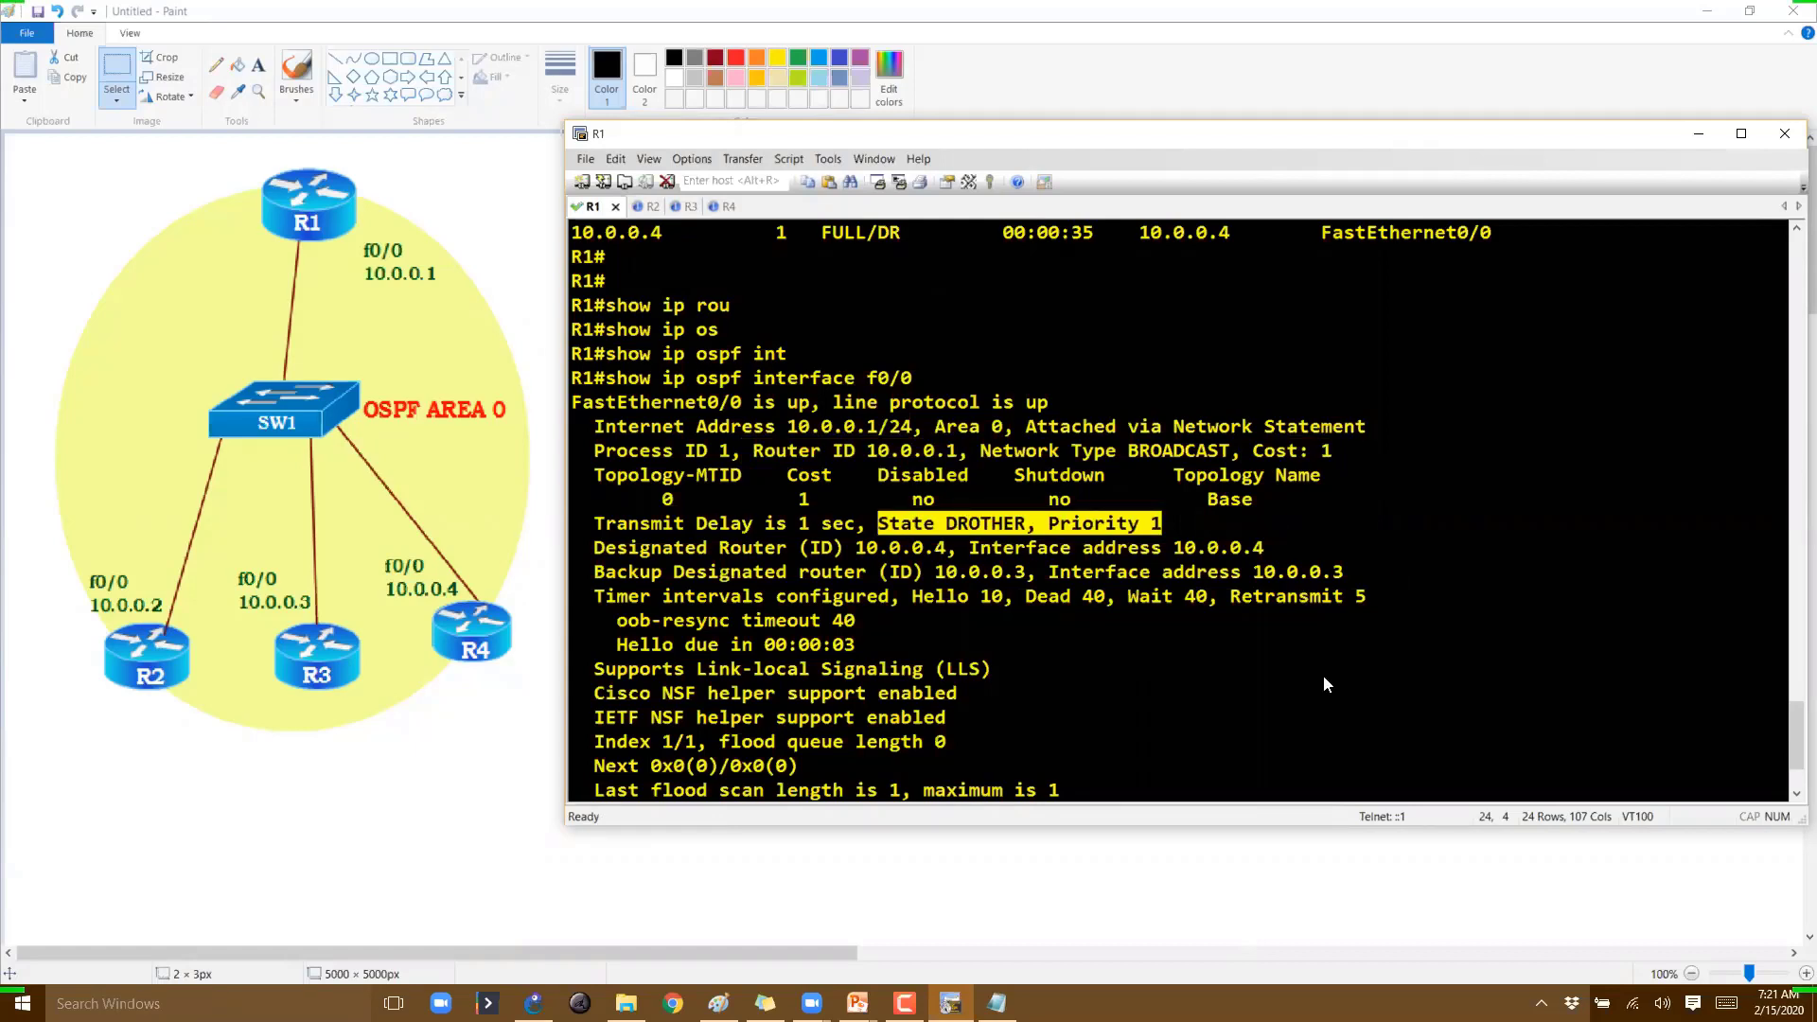
Highlight the Designated Router ID entry in R1's OSPF interface output
left_click(938, 570)
left_click_drag(595, 547, 707, 548)
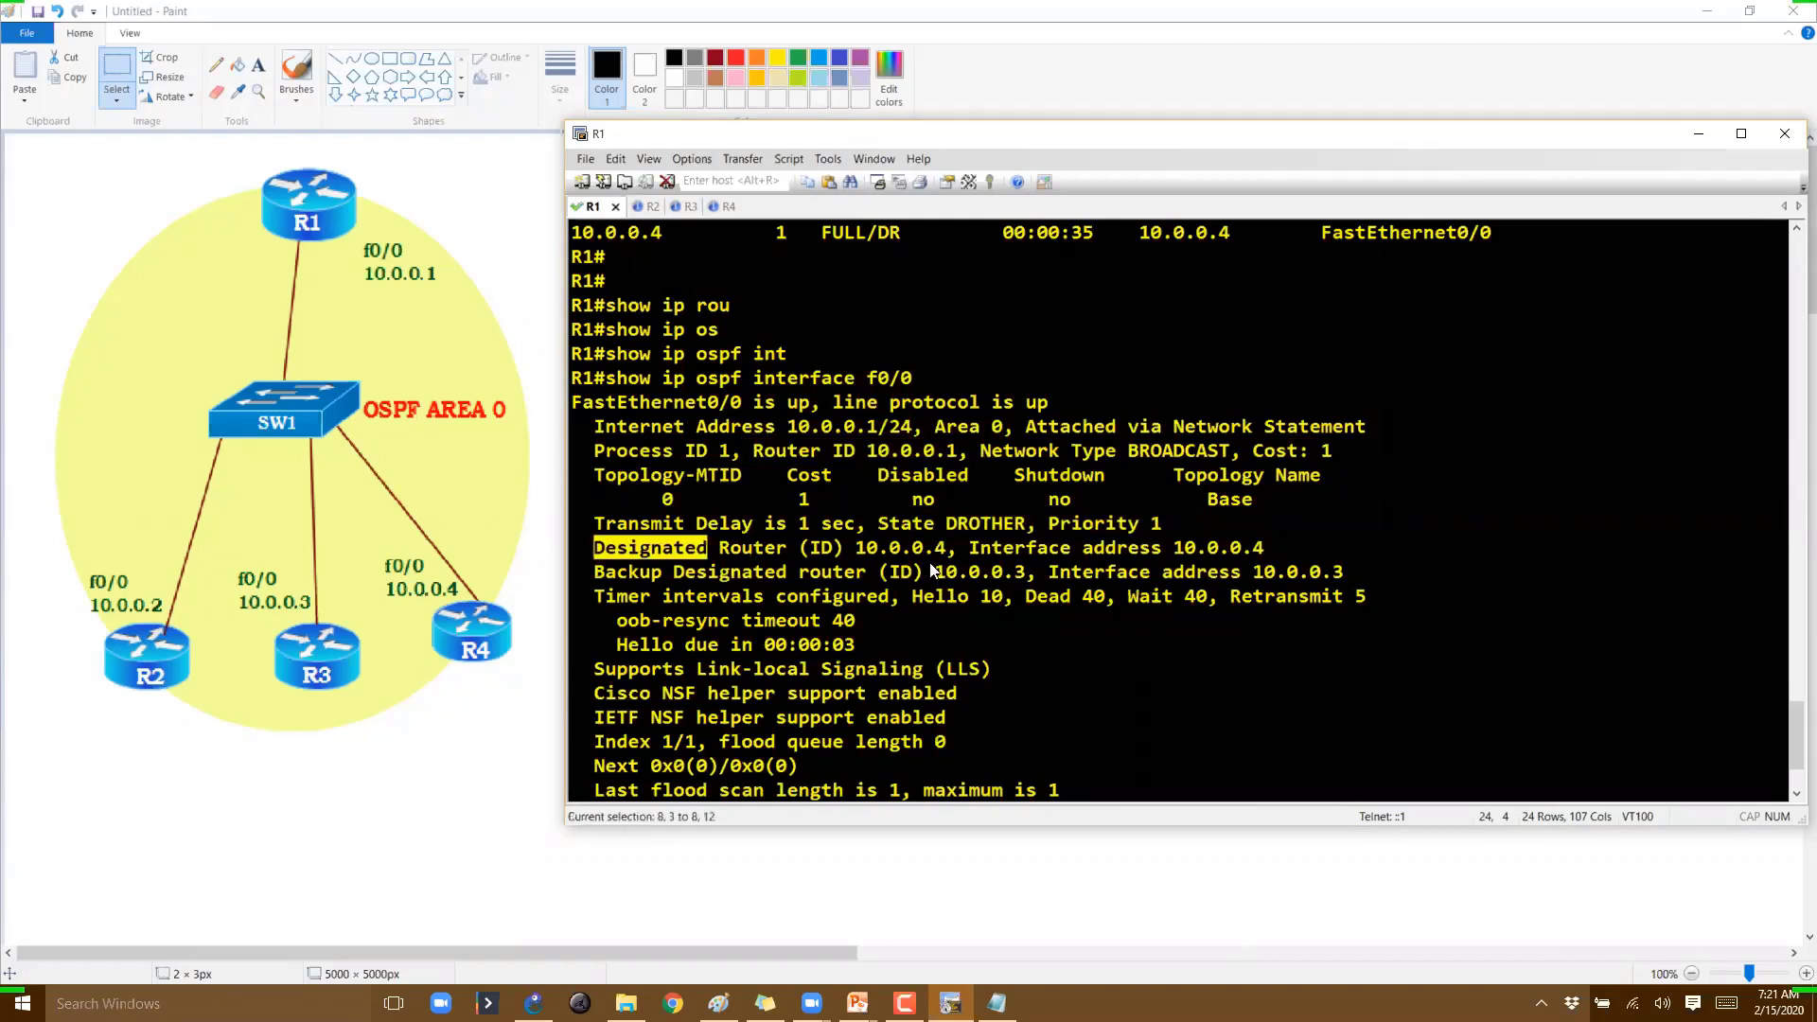
left_click_drag(948, 560, 948, 560)
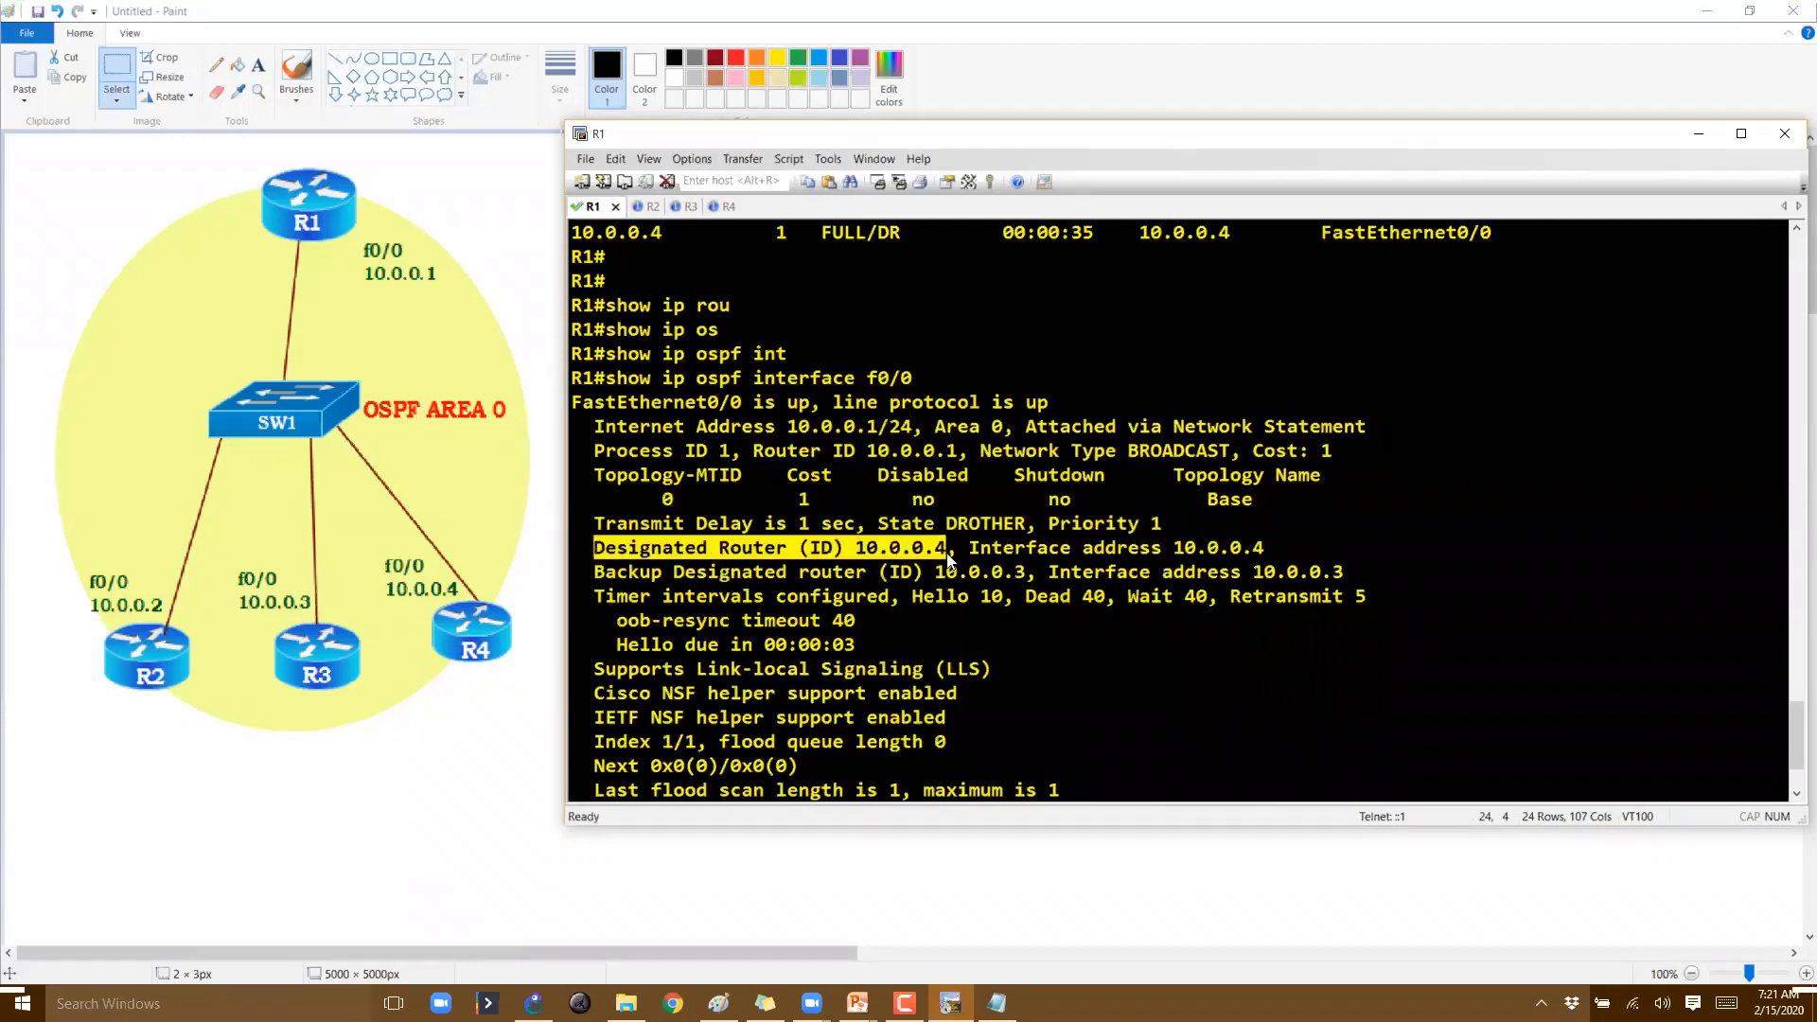
Handwrite an underlined RID below the diagram, circle R4's f0/0 address with a highest IP note, and clear the markup
key("ctrl+shift+d")
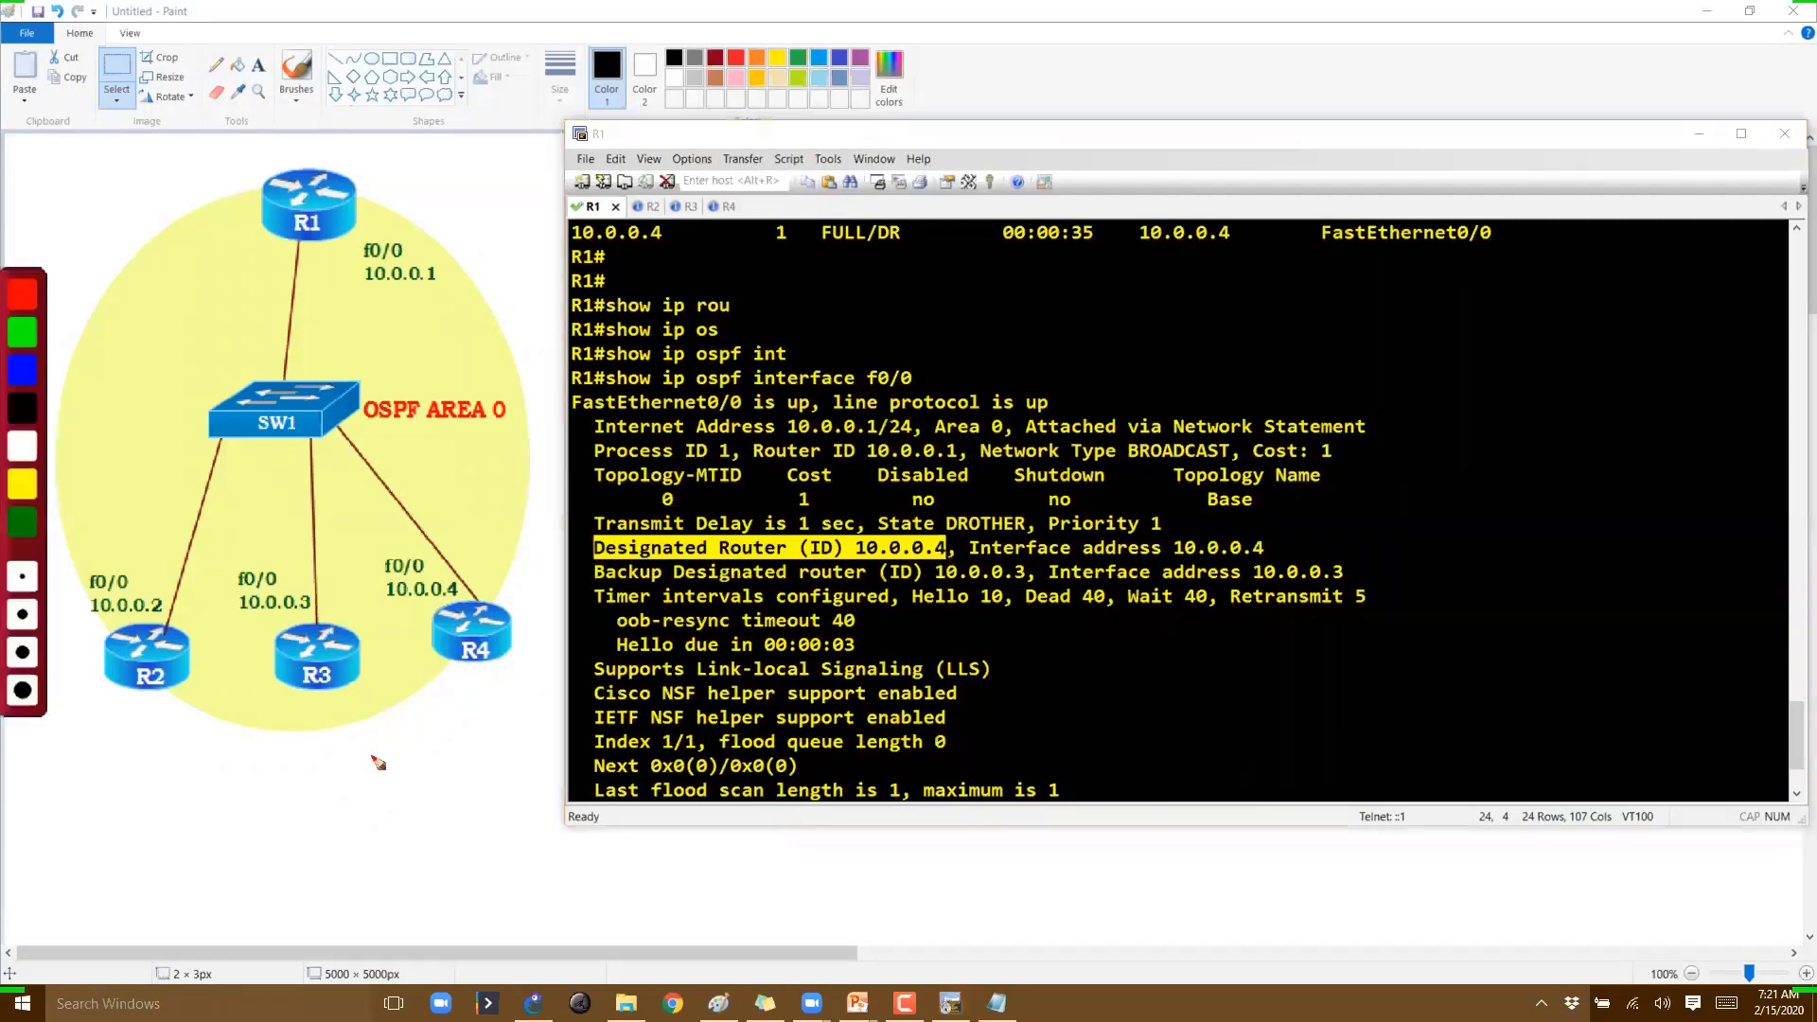
mouse_move(368, 735)
left_mouse_down()
mouse_move(385, 762)
mouse_move(441, 769)
left_mouse_up()
left_click_drag(405, 798, 453, 779)
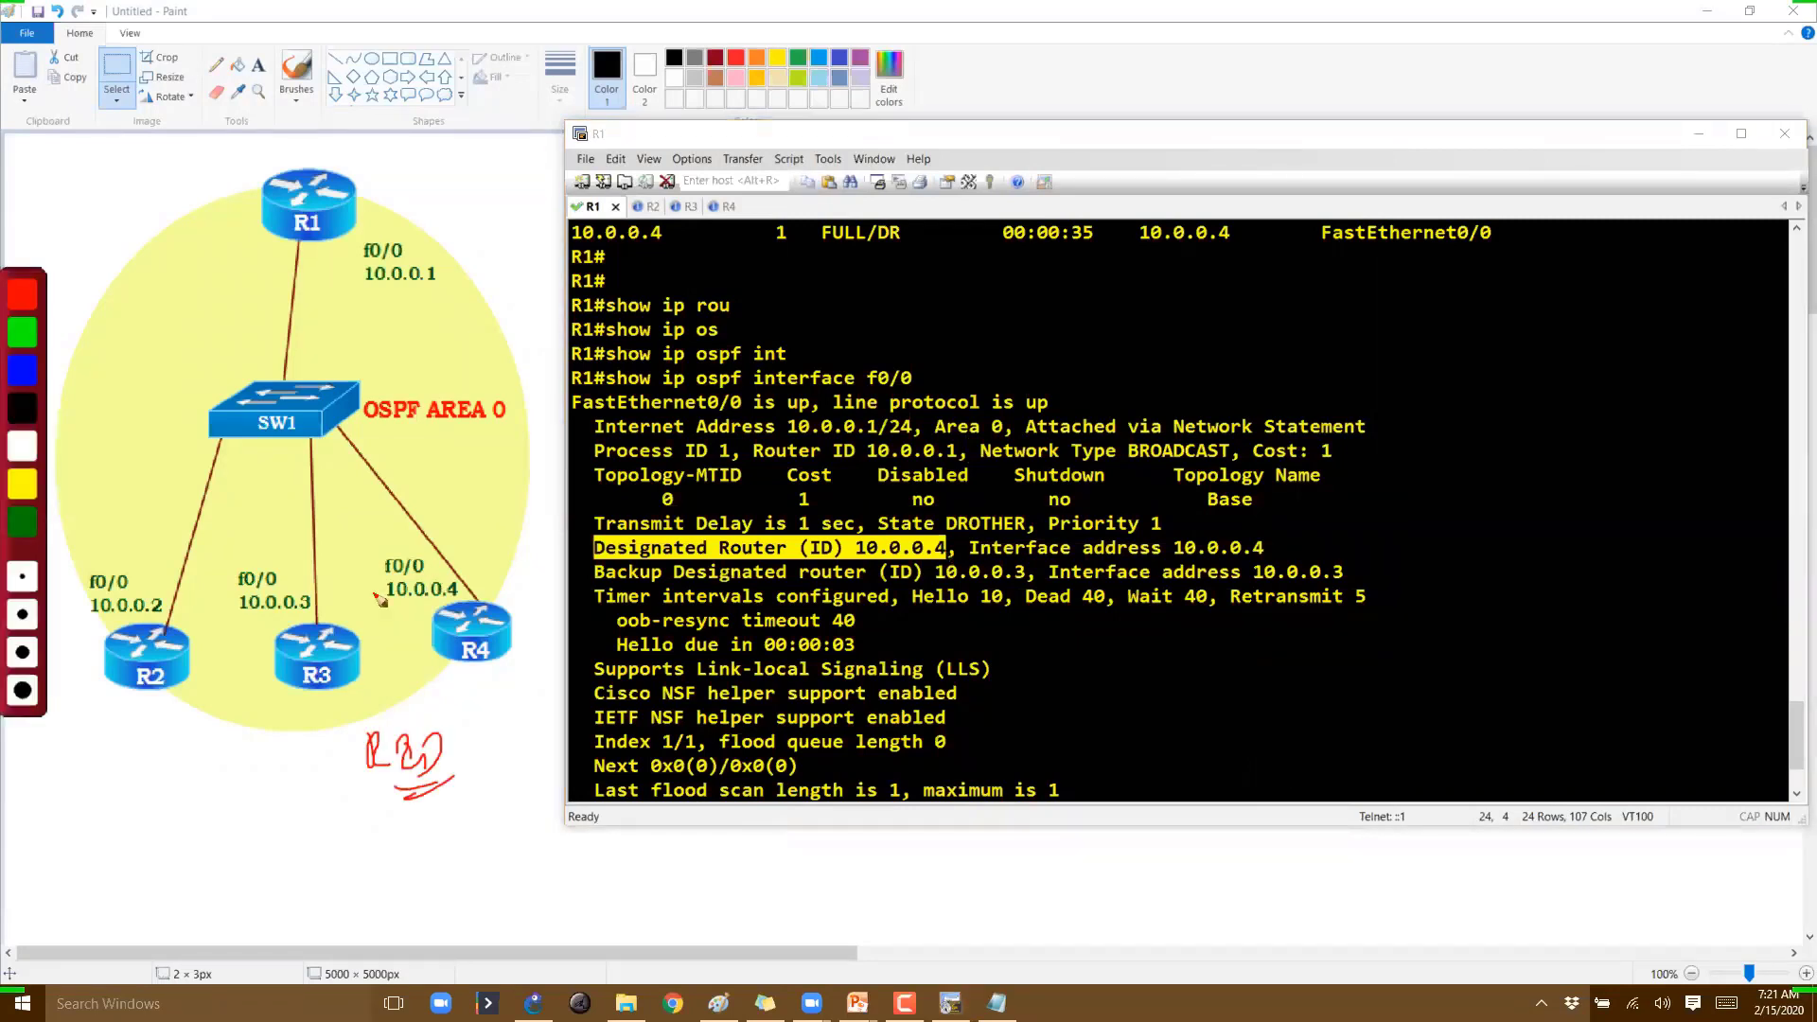
left_click_drag(443, 541, 478, 566)
left_click_drag(431, 497, 547, 506)
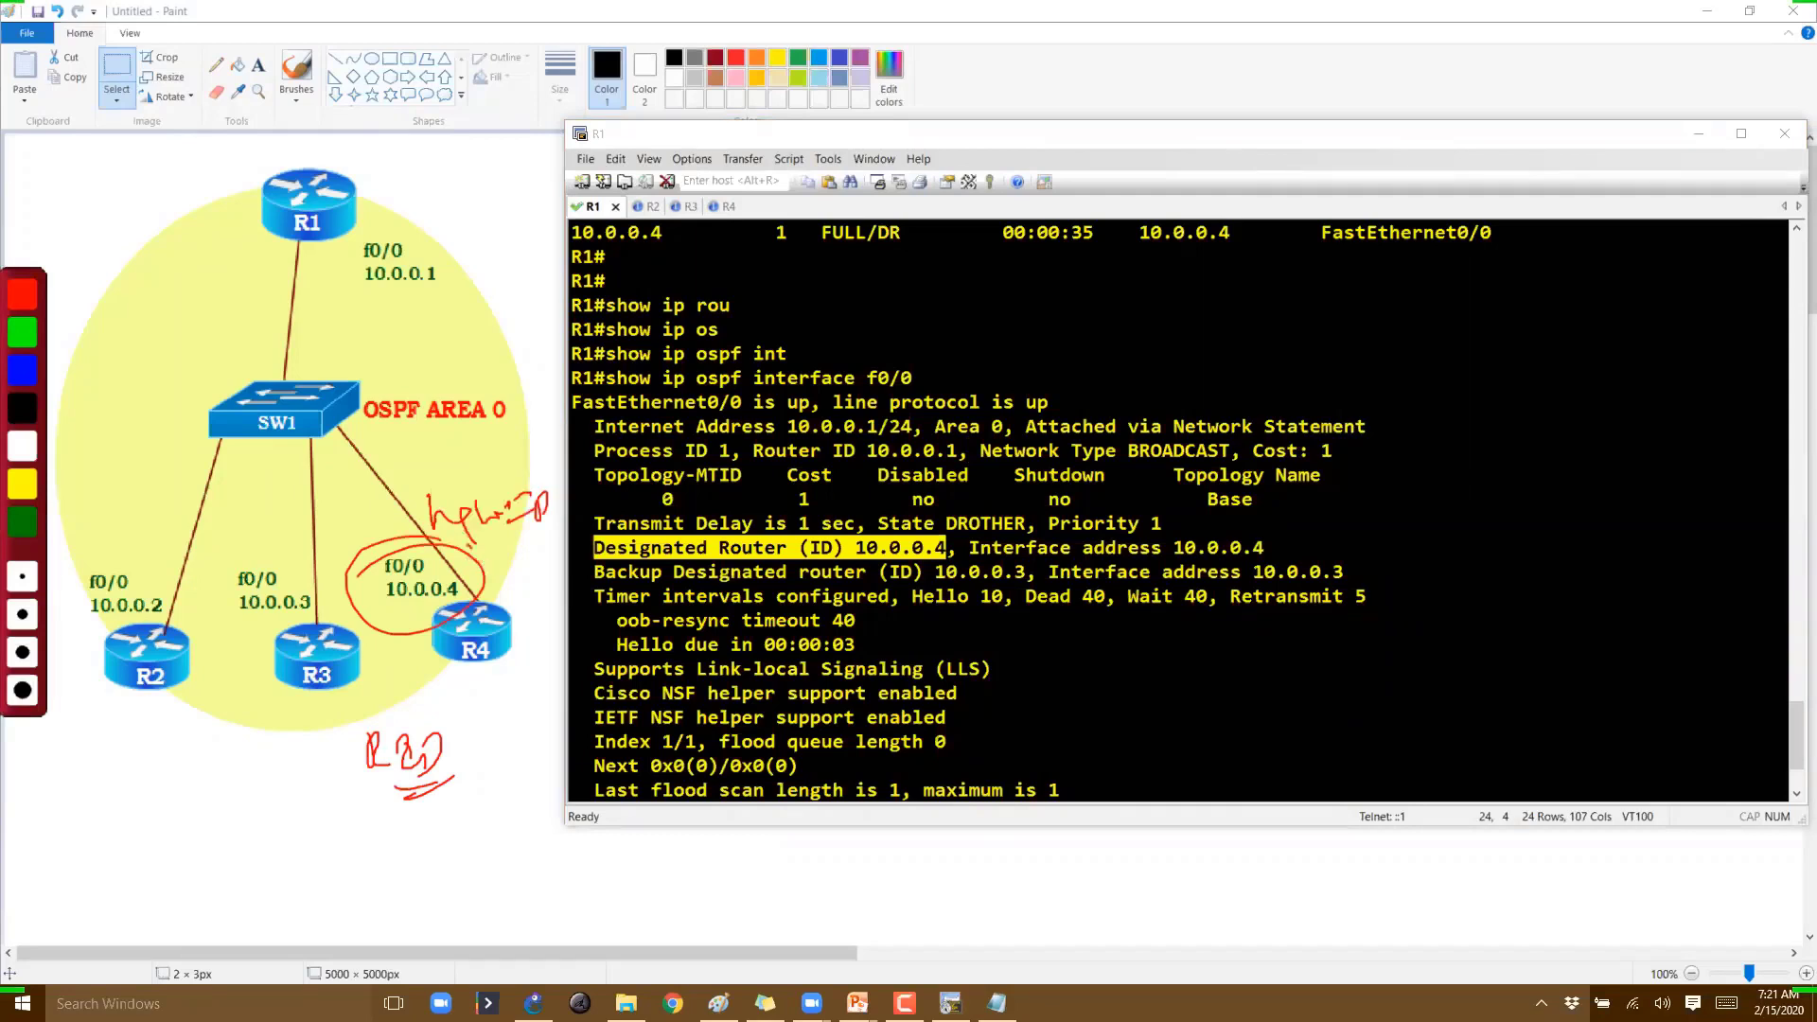
key("Escape")
Switch to the PowerPoint slide show and reveal the R4 sh ip ospf int f0/0 output on the OSPF Broadcast Network slide
left_click(858, 1004)
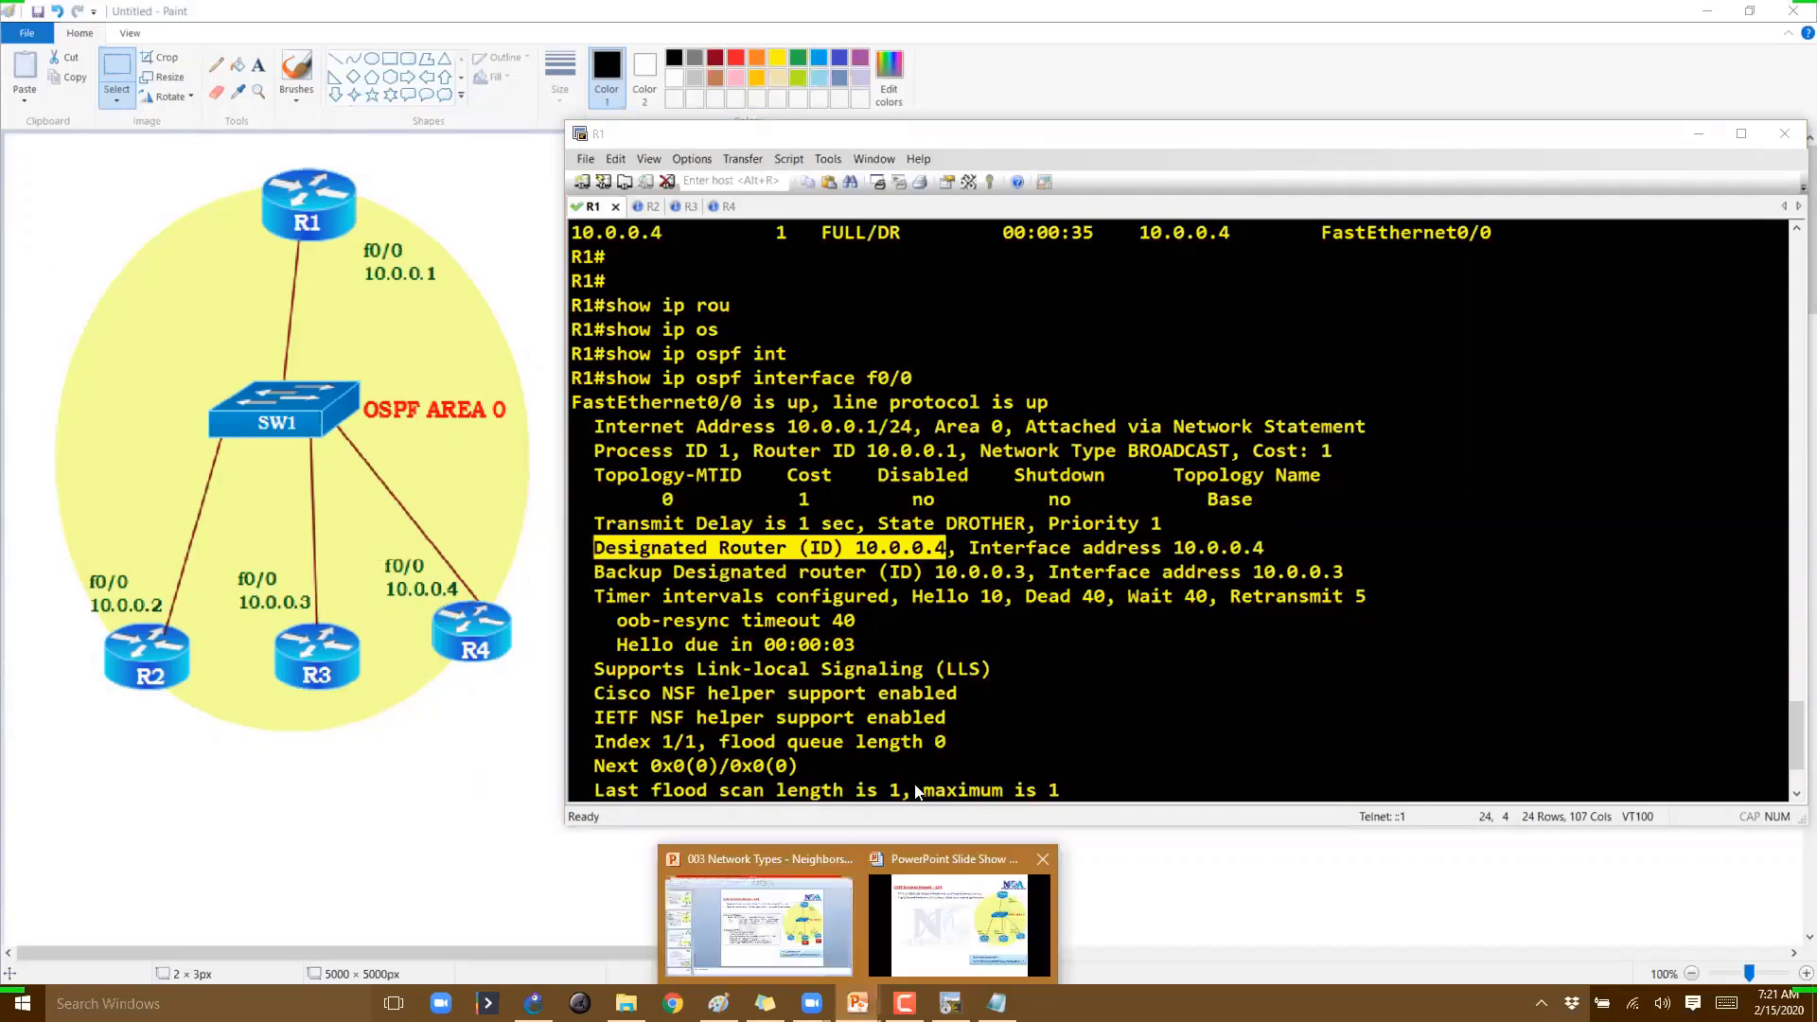
key("alt+Tab")
left_click(913, 792)
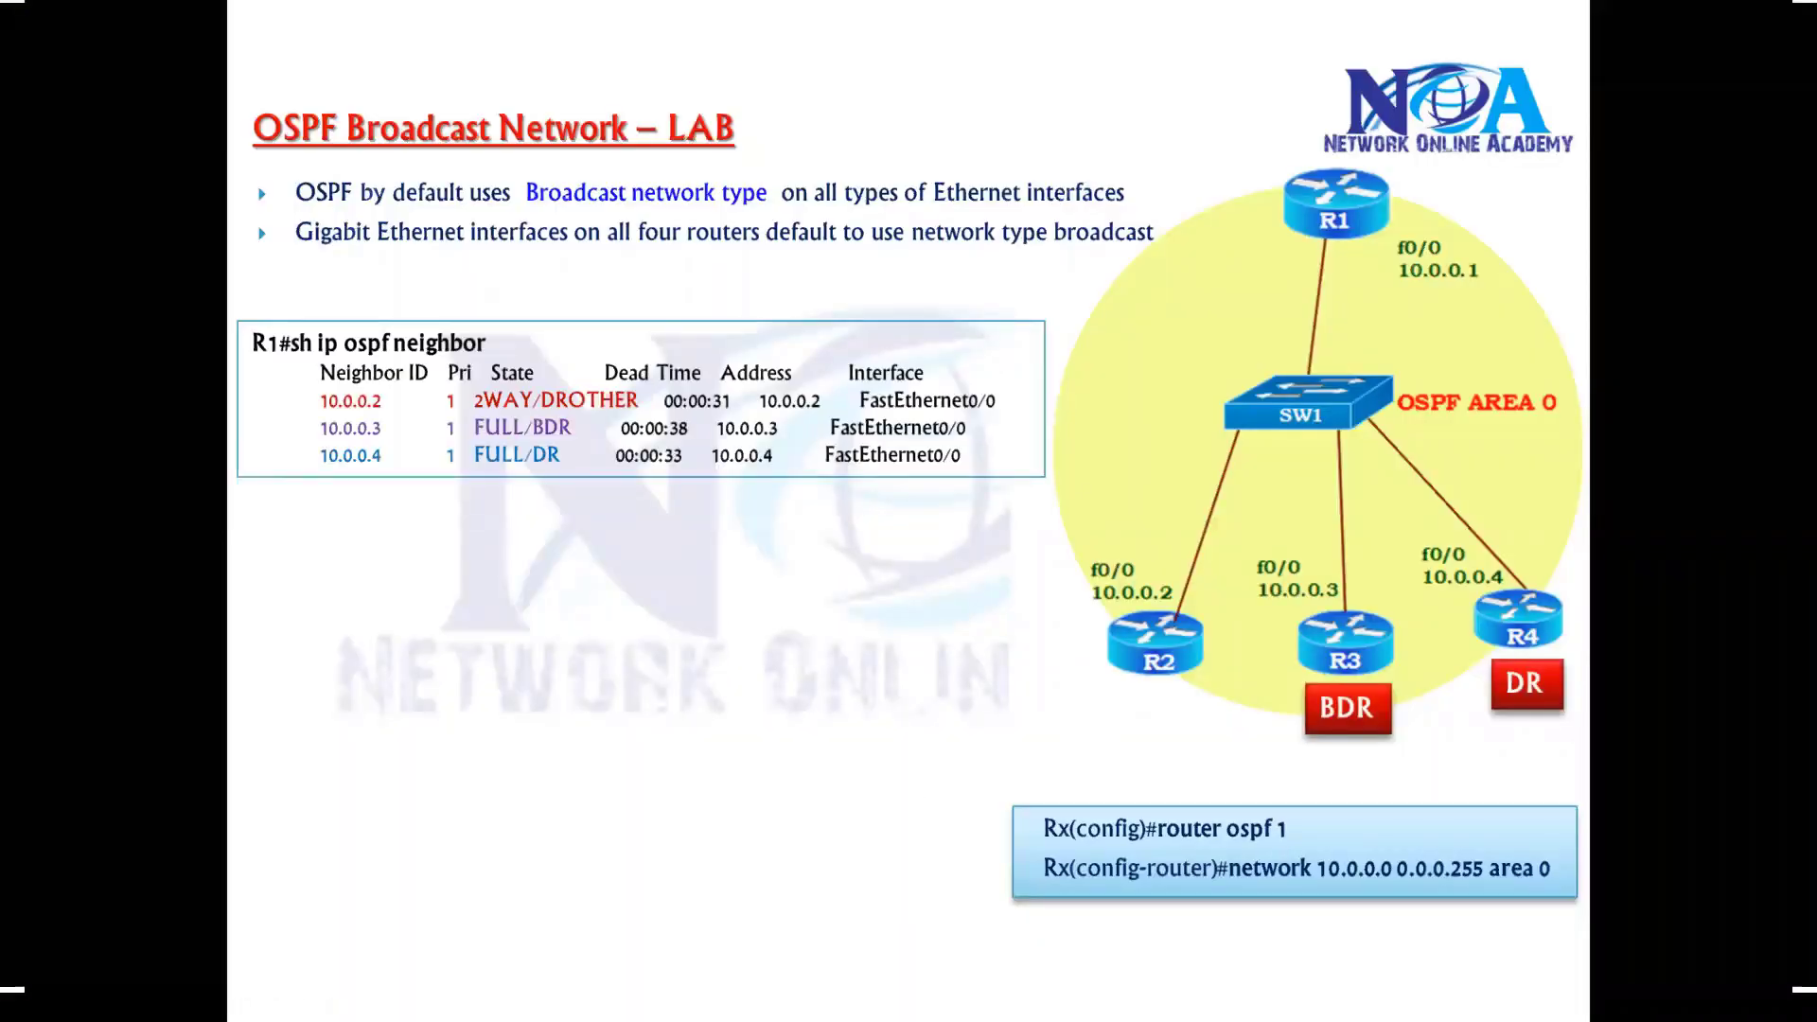
key("Right")
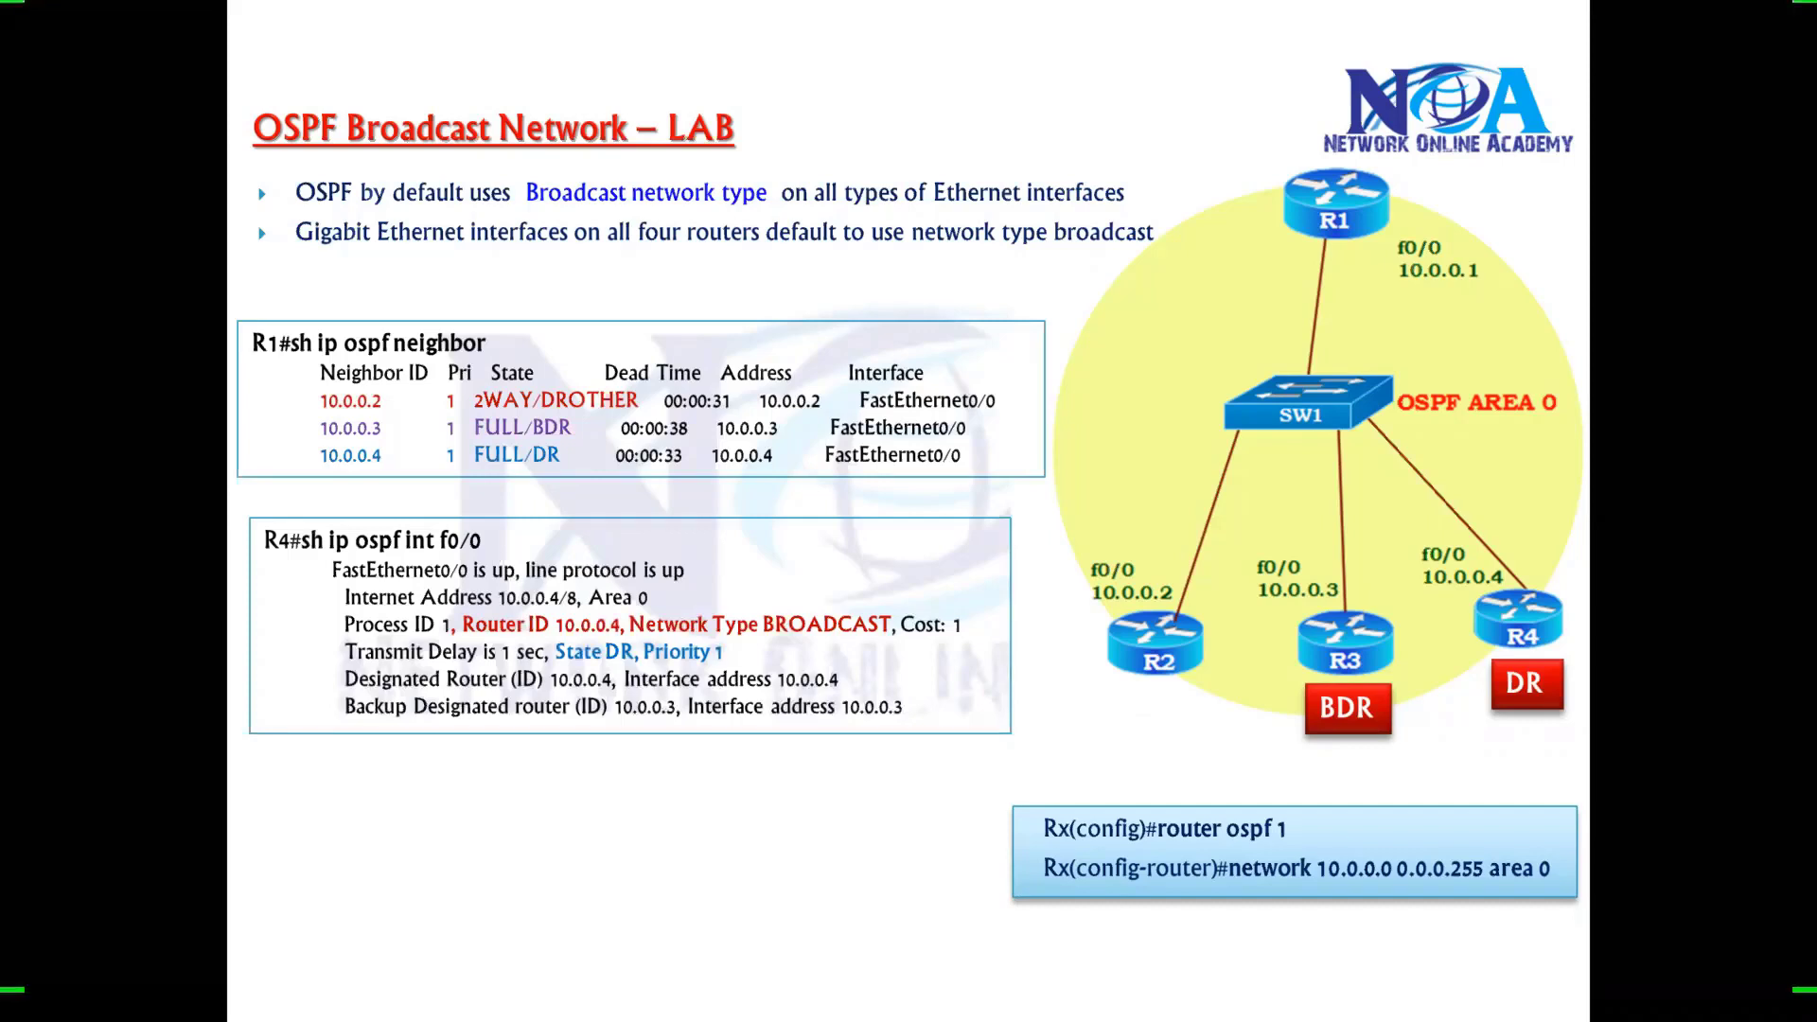
key("Right")
key("Left")
Return to the slide show, advance to the TASK slide on DR and BDR roles, and turn on screen annotation
key("alt+Tab")
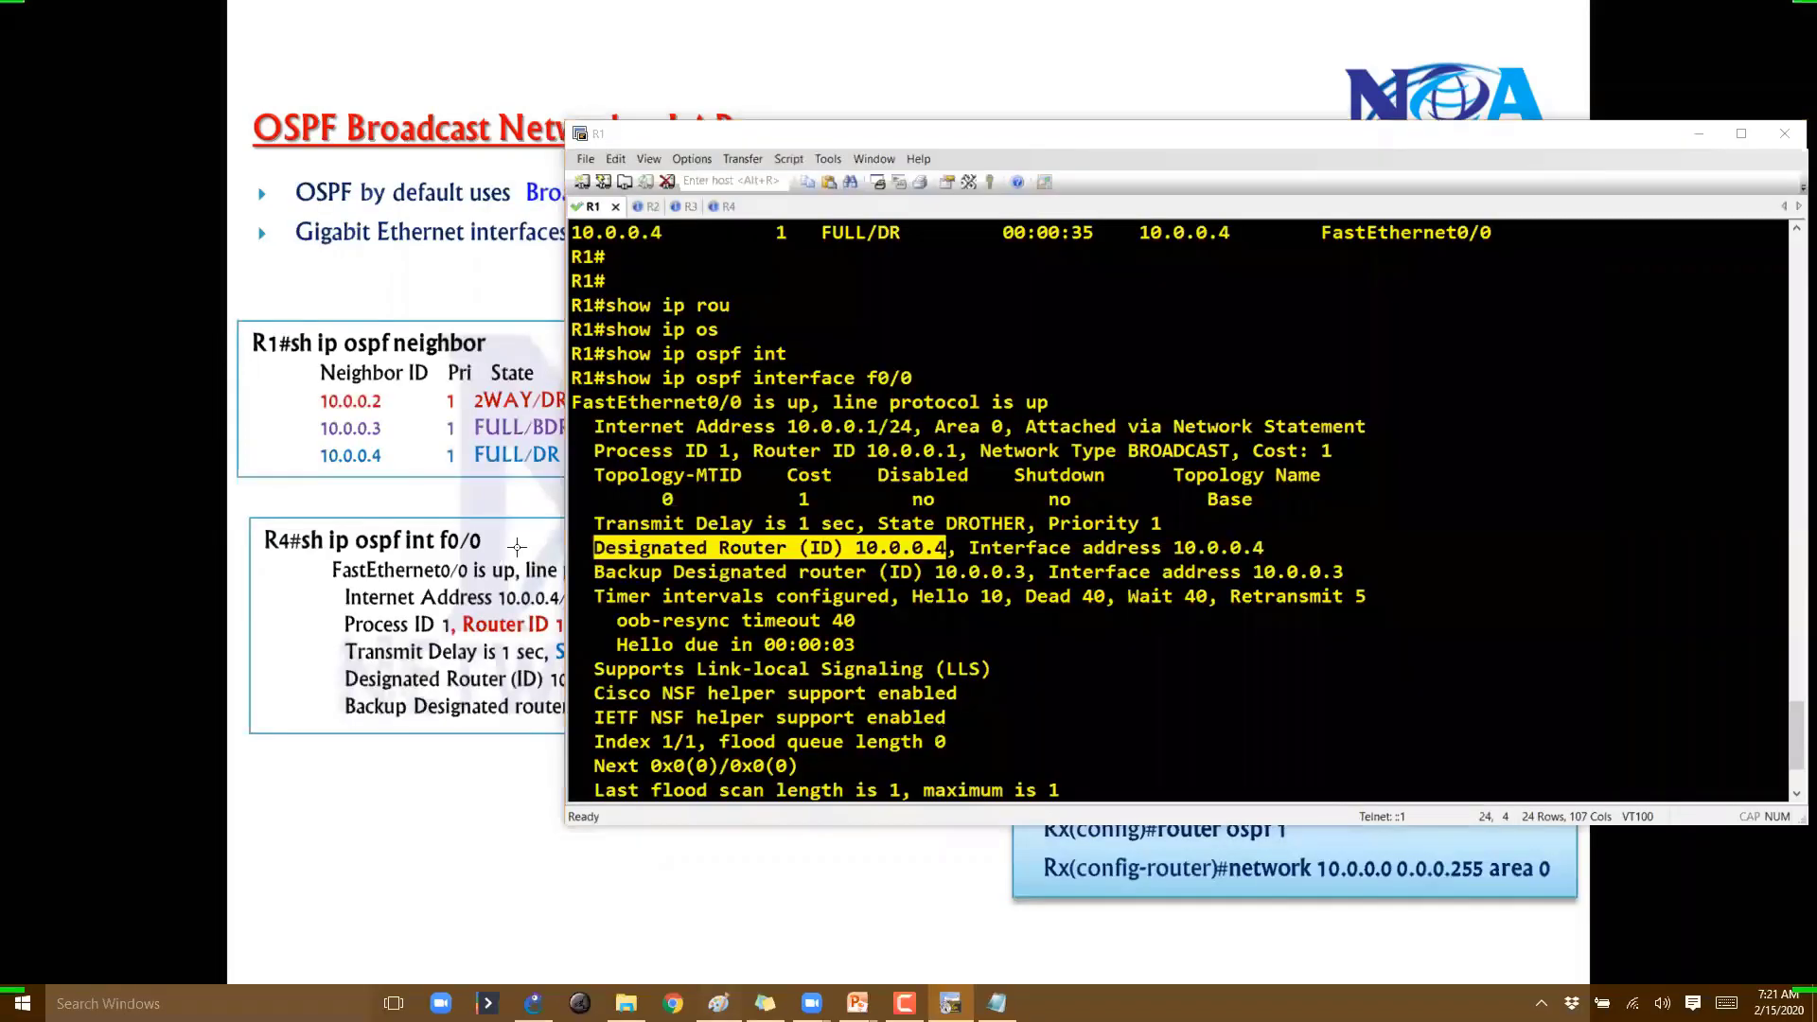
key("alt+Tab")
left_click(530, 390)
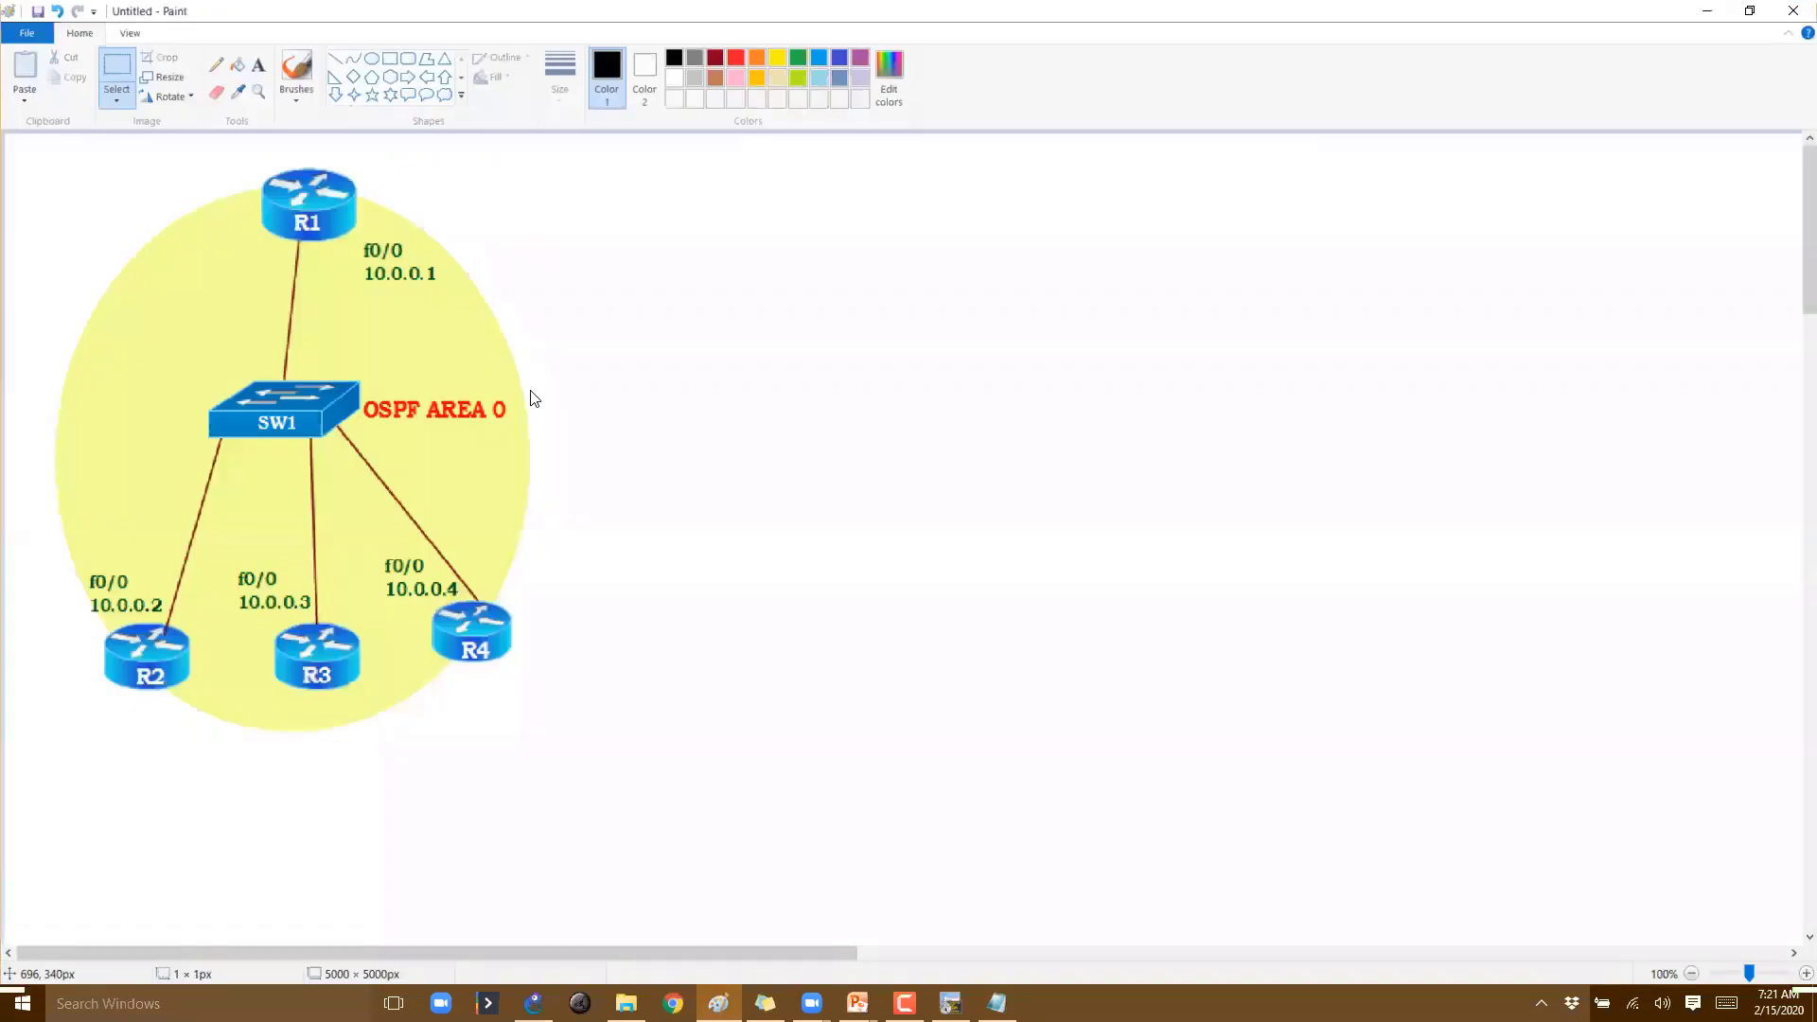
key("alt+Tab")
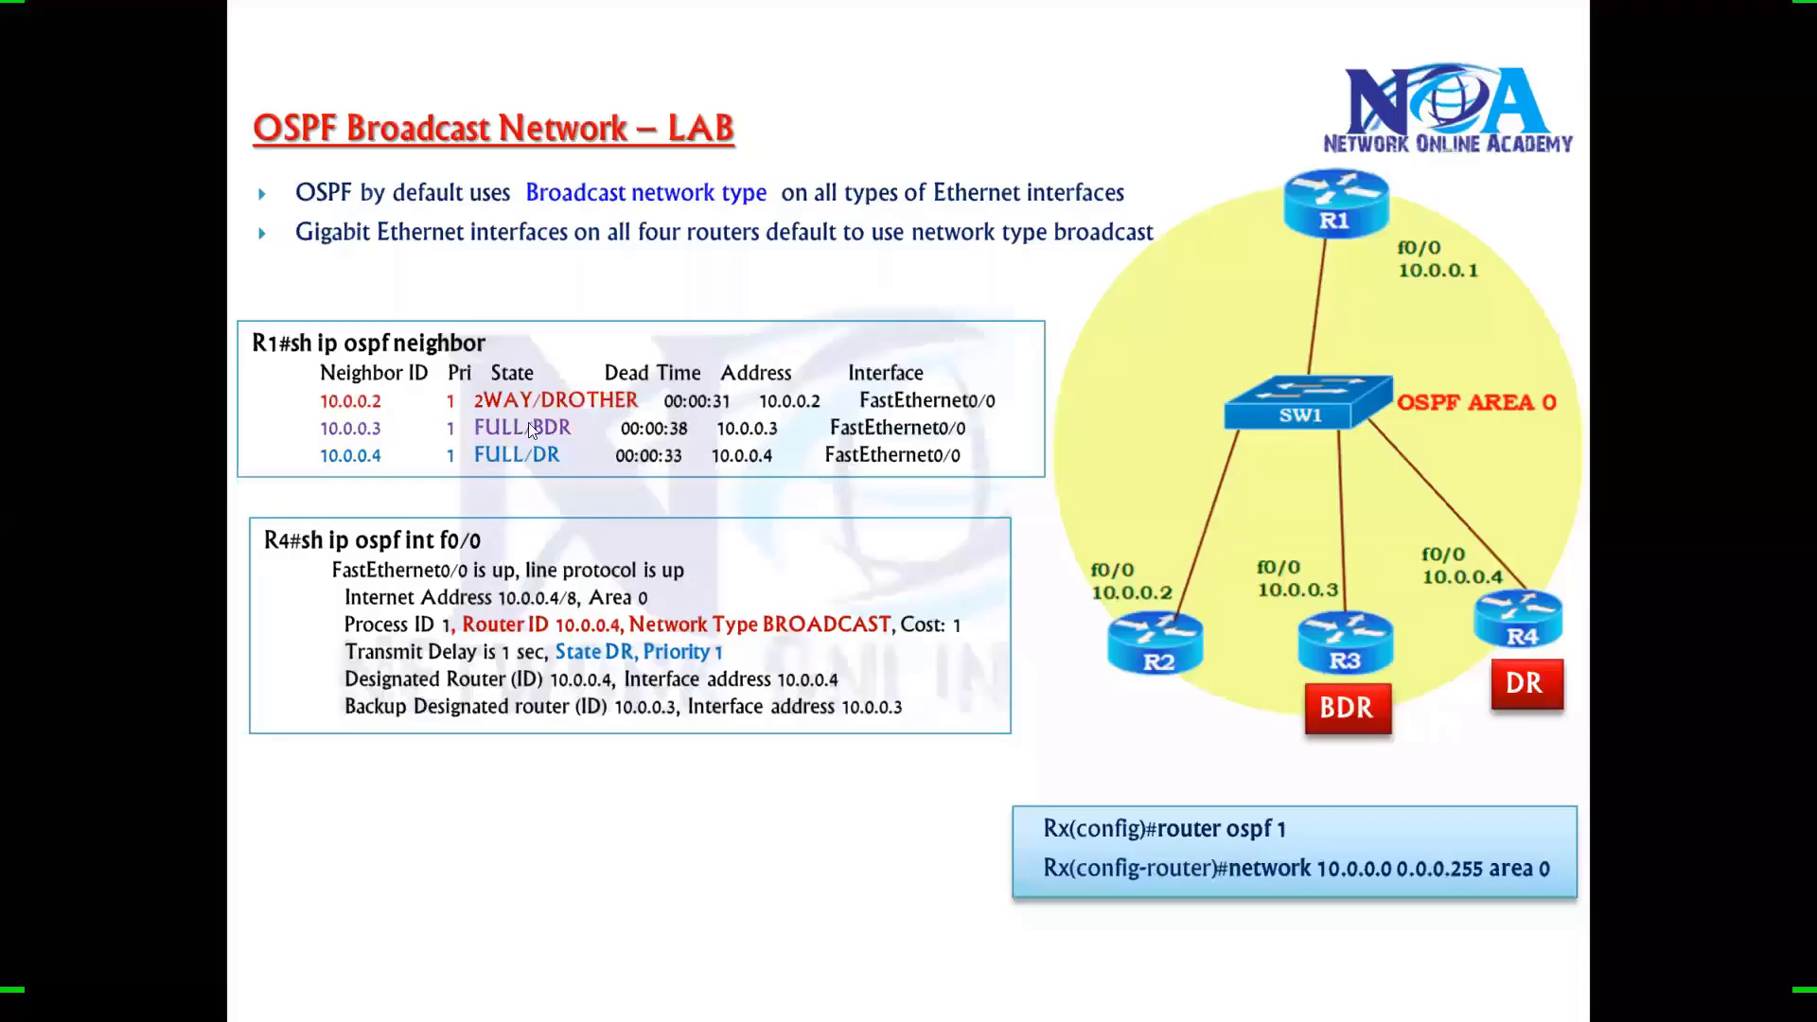
left_click(528, 422)
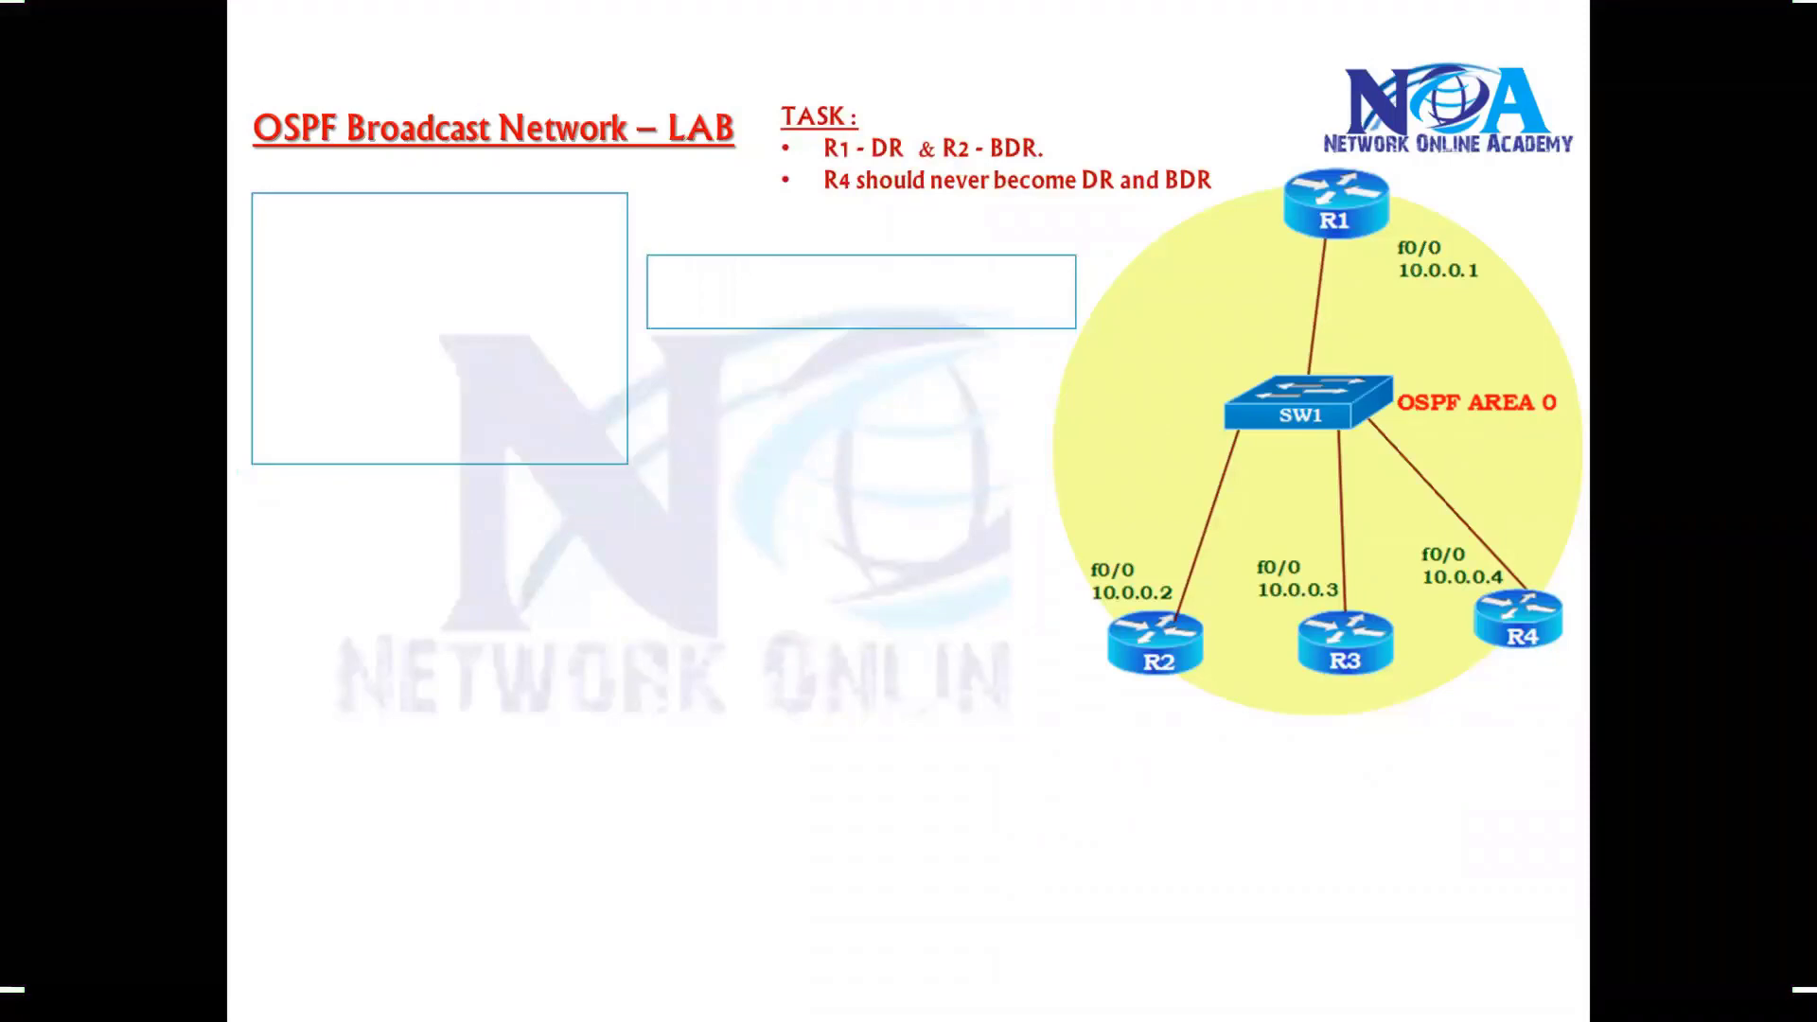
key("ctrl+shift+d")
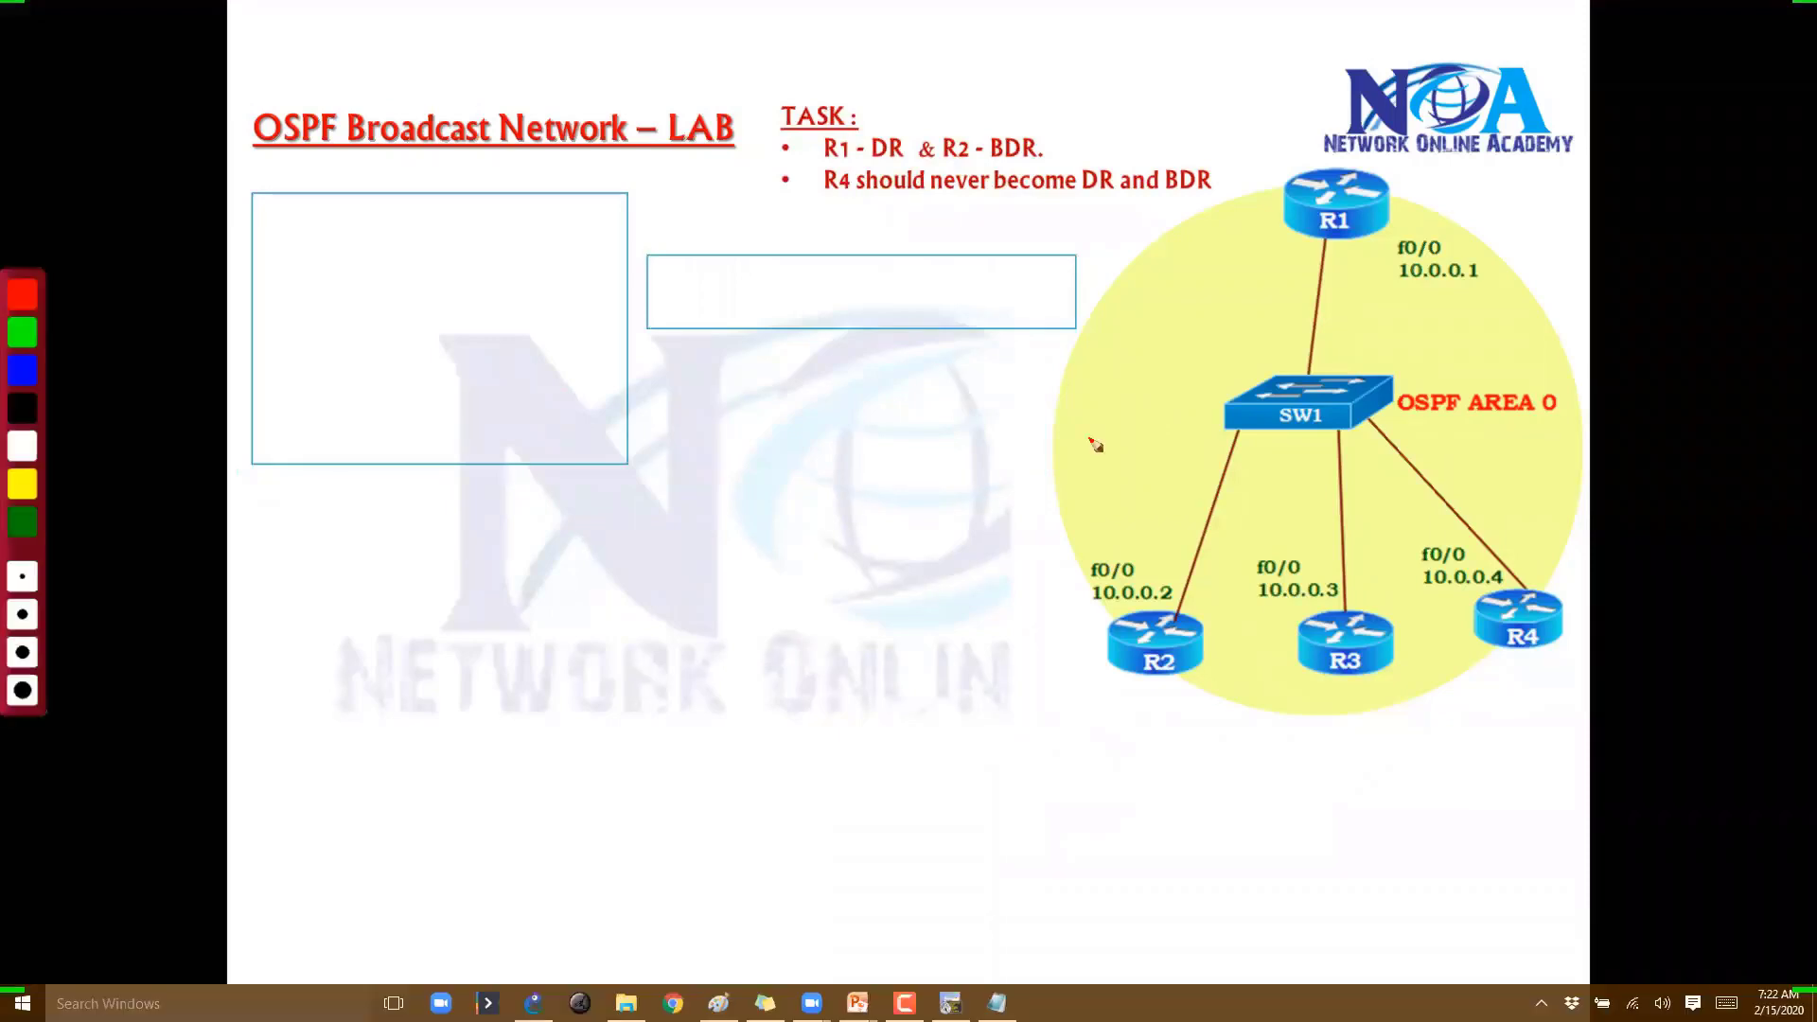
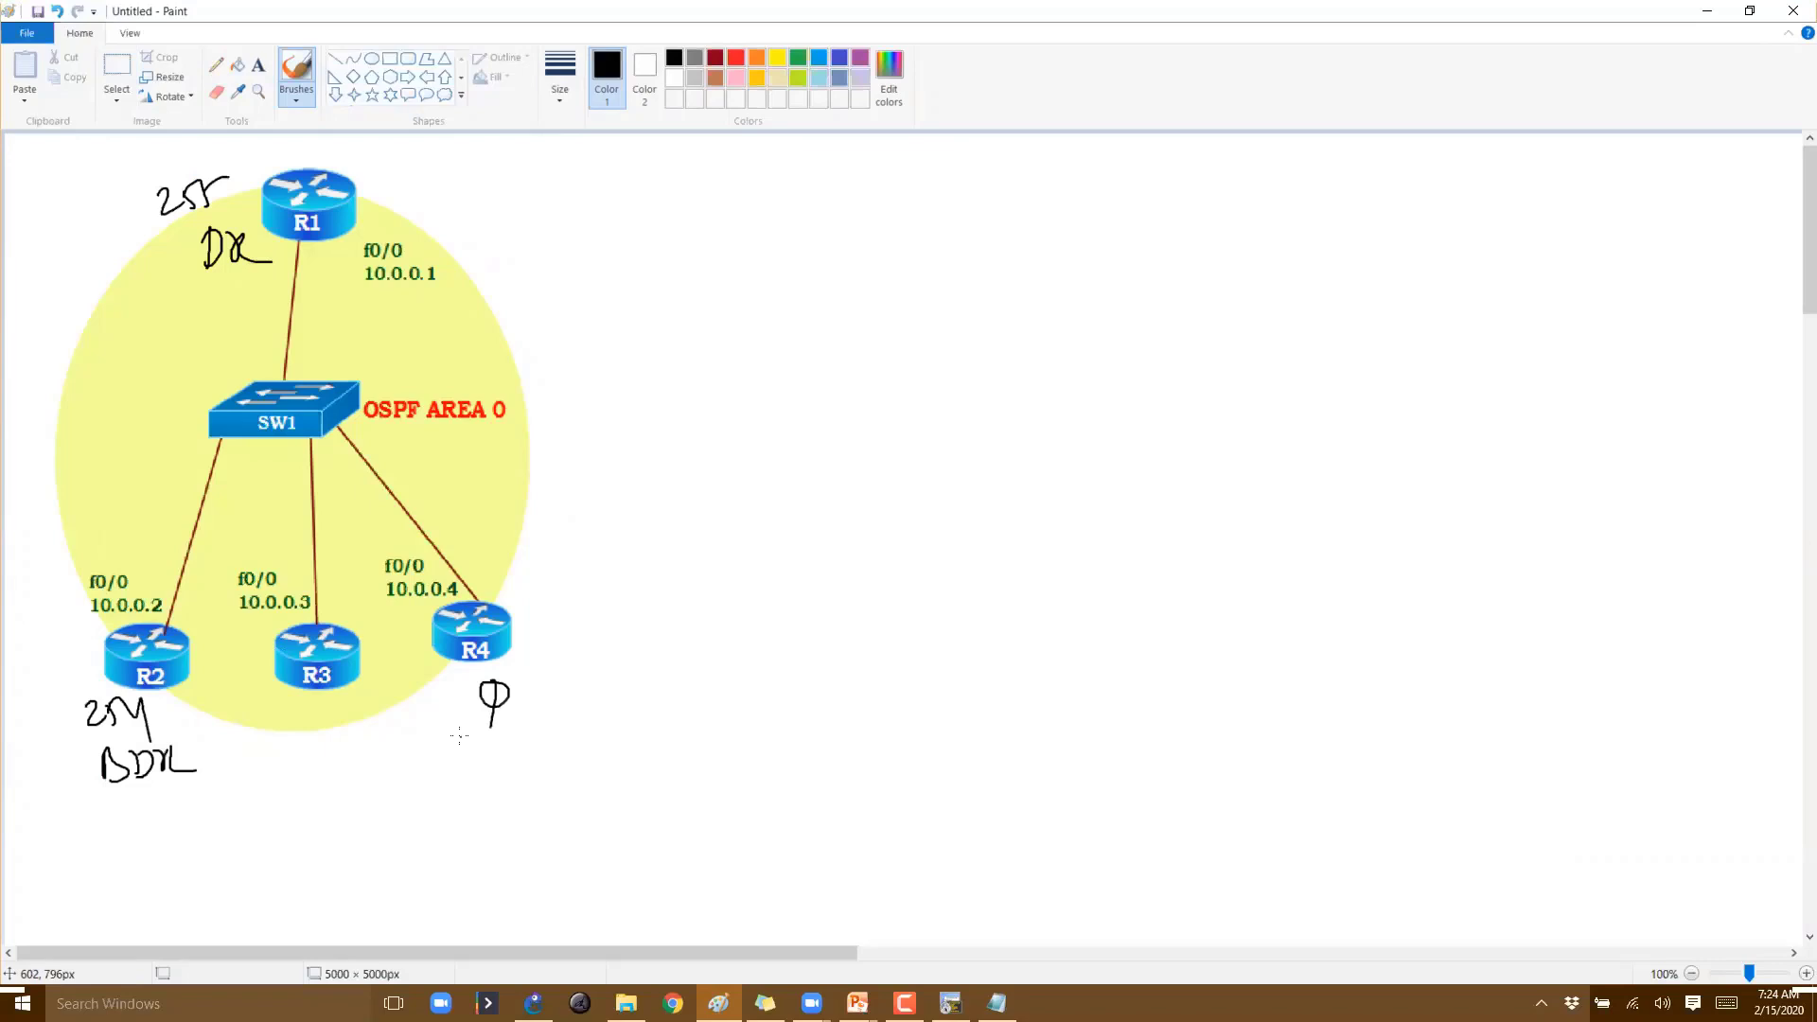
Switch to the R1 terminal session and enter configuration mode for interface f0/0
key("alt+Tab")
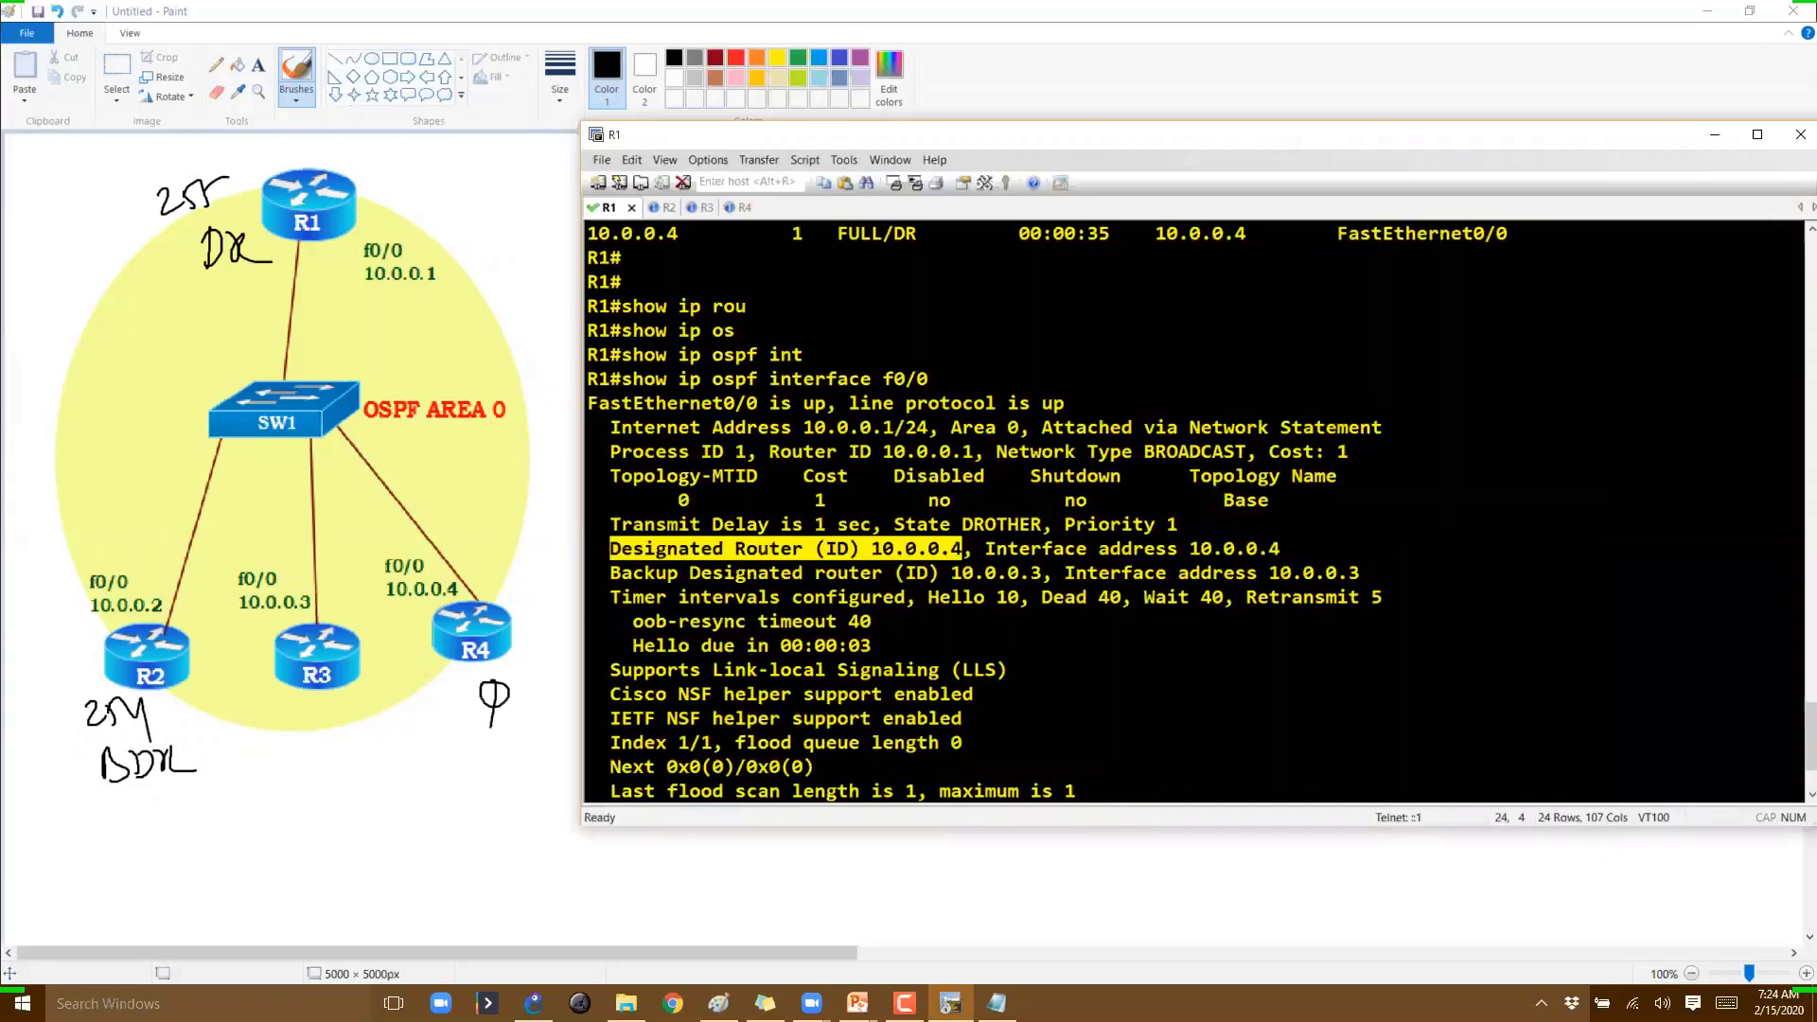
key("Return")
type("cofn ft")
key("Return")
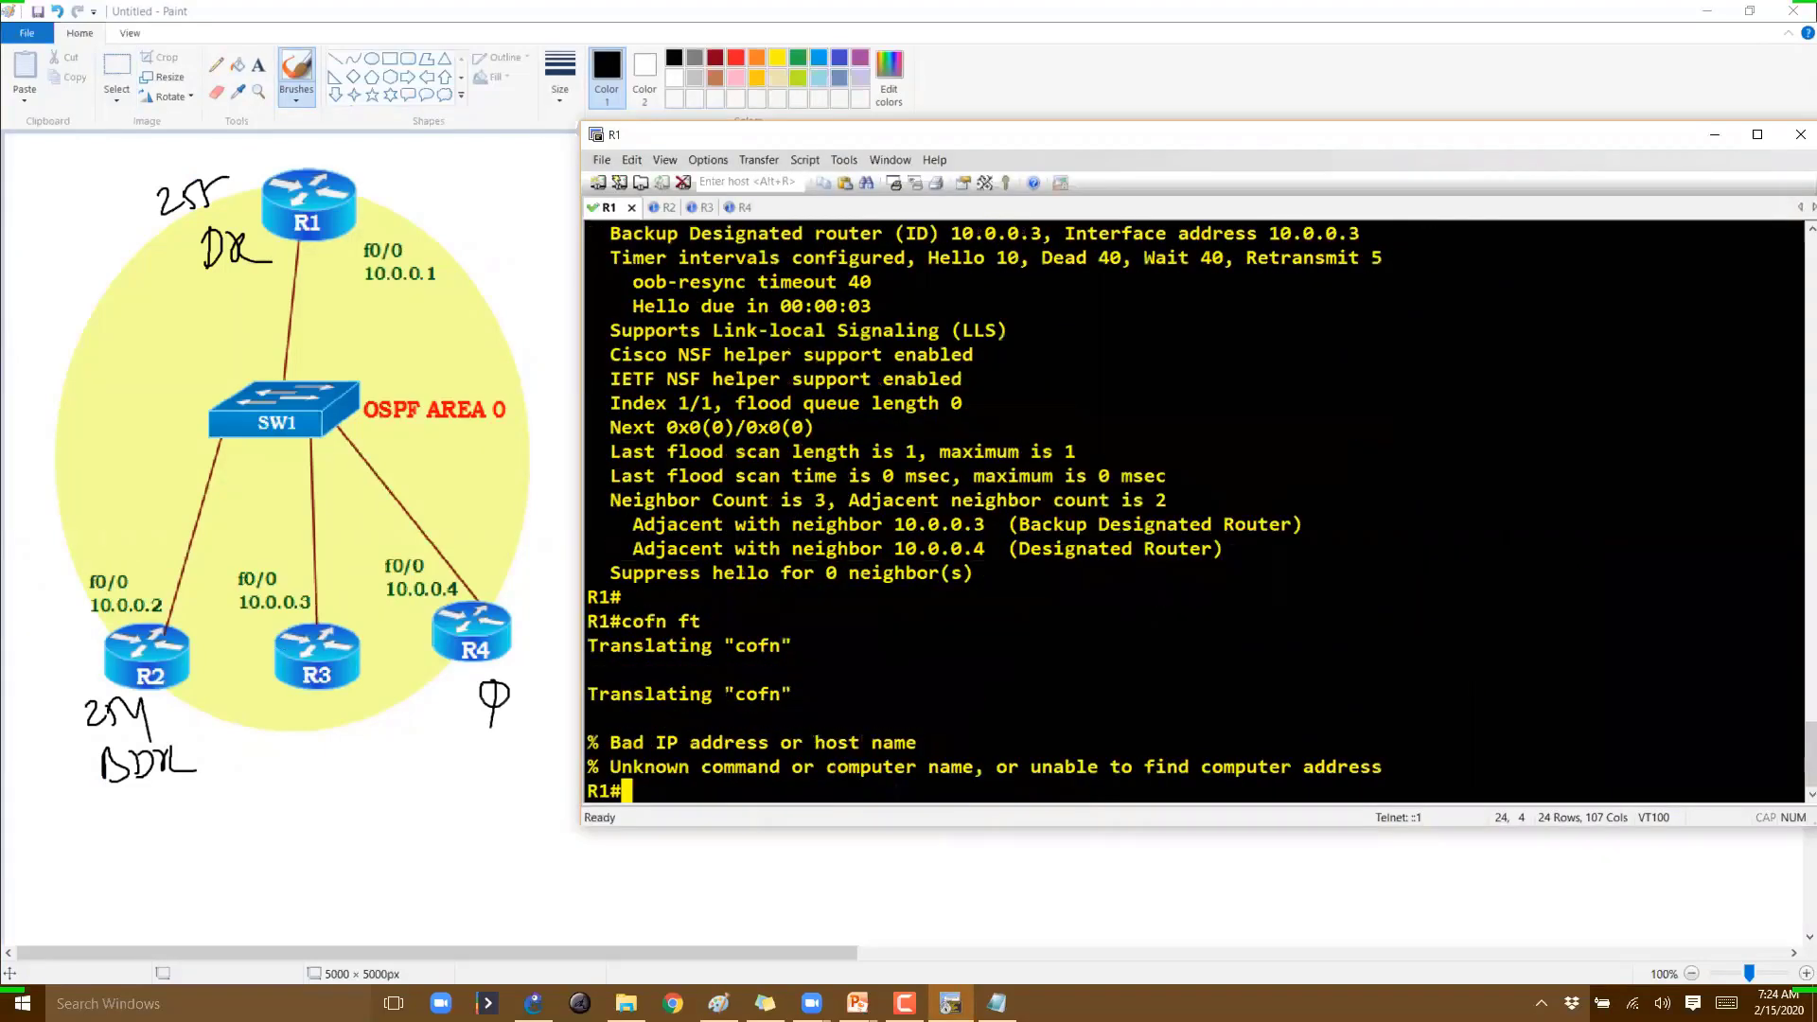
type("conf t")
key("Return")
type("int f0/0")
key("Return")
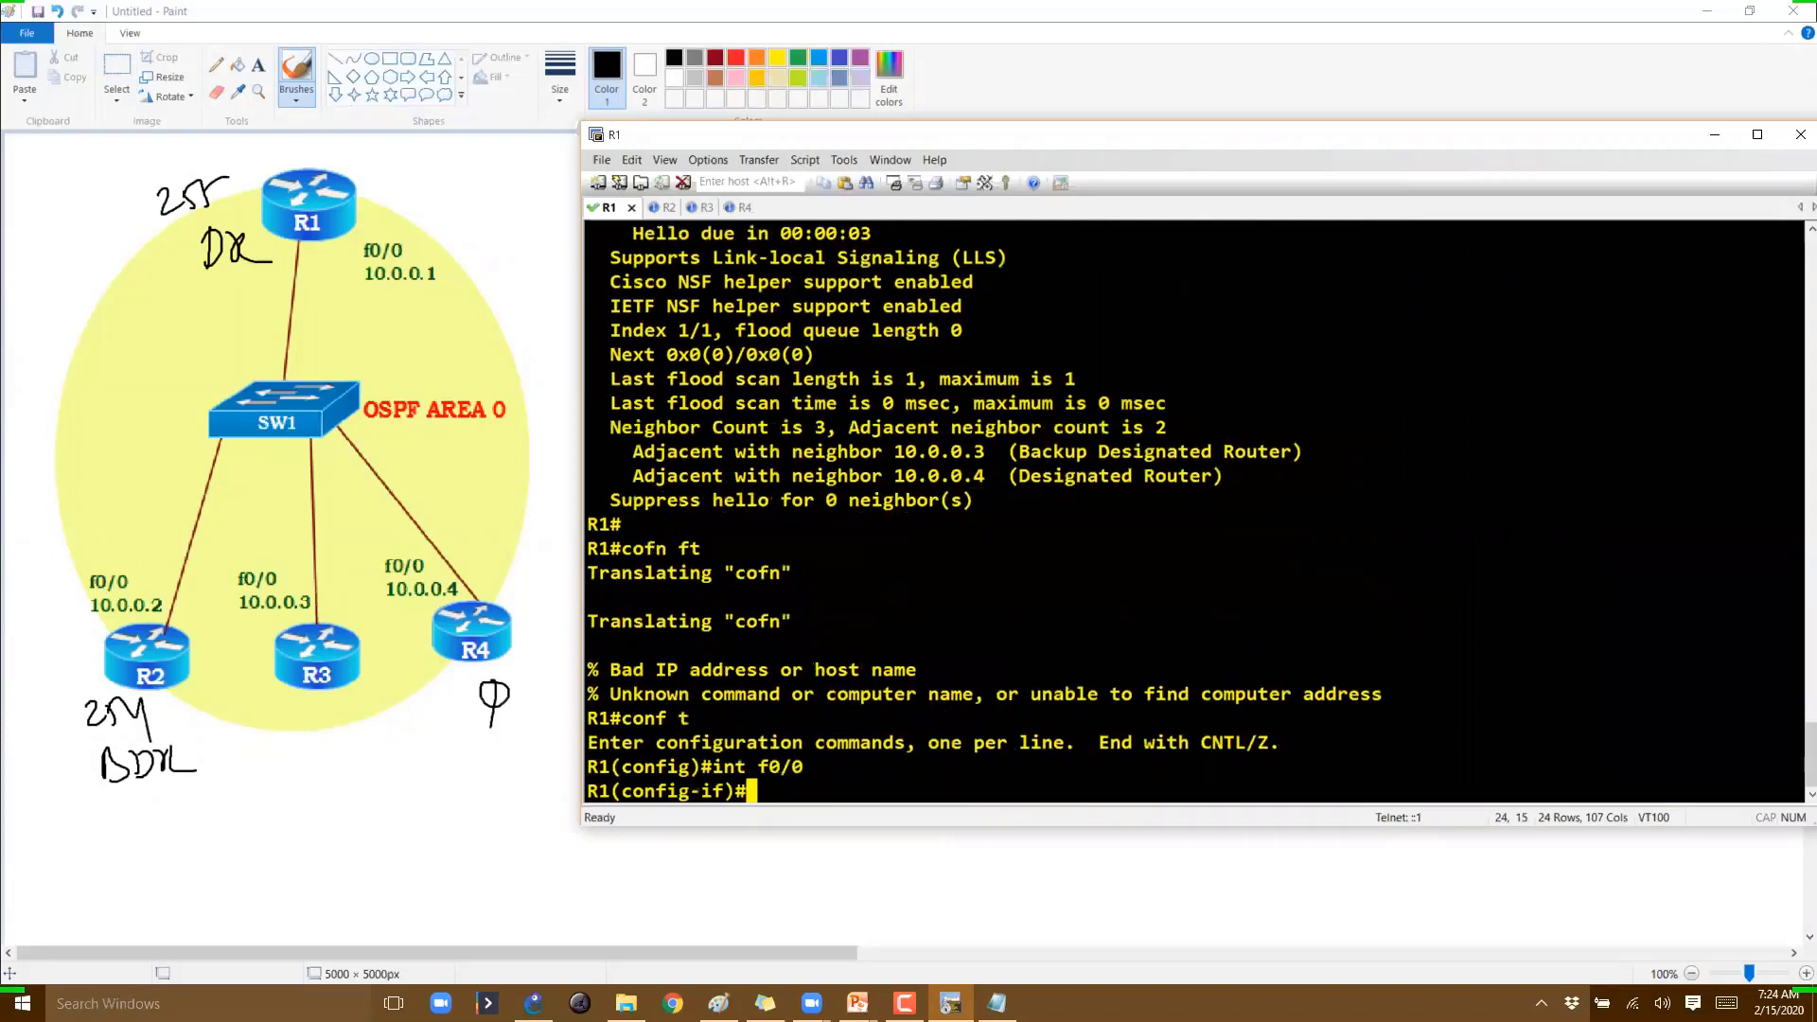
Check the allowed OSPF priority range and set the priority of R1's f0/0 interface to 255
type("ip os")
key("Tab")
type("pri")
key("Tab")
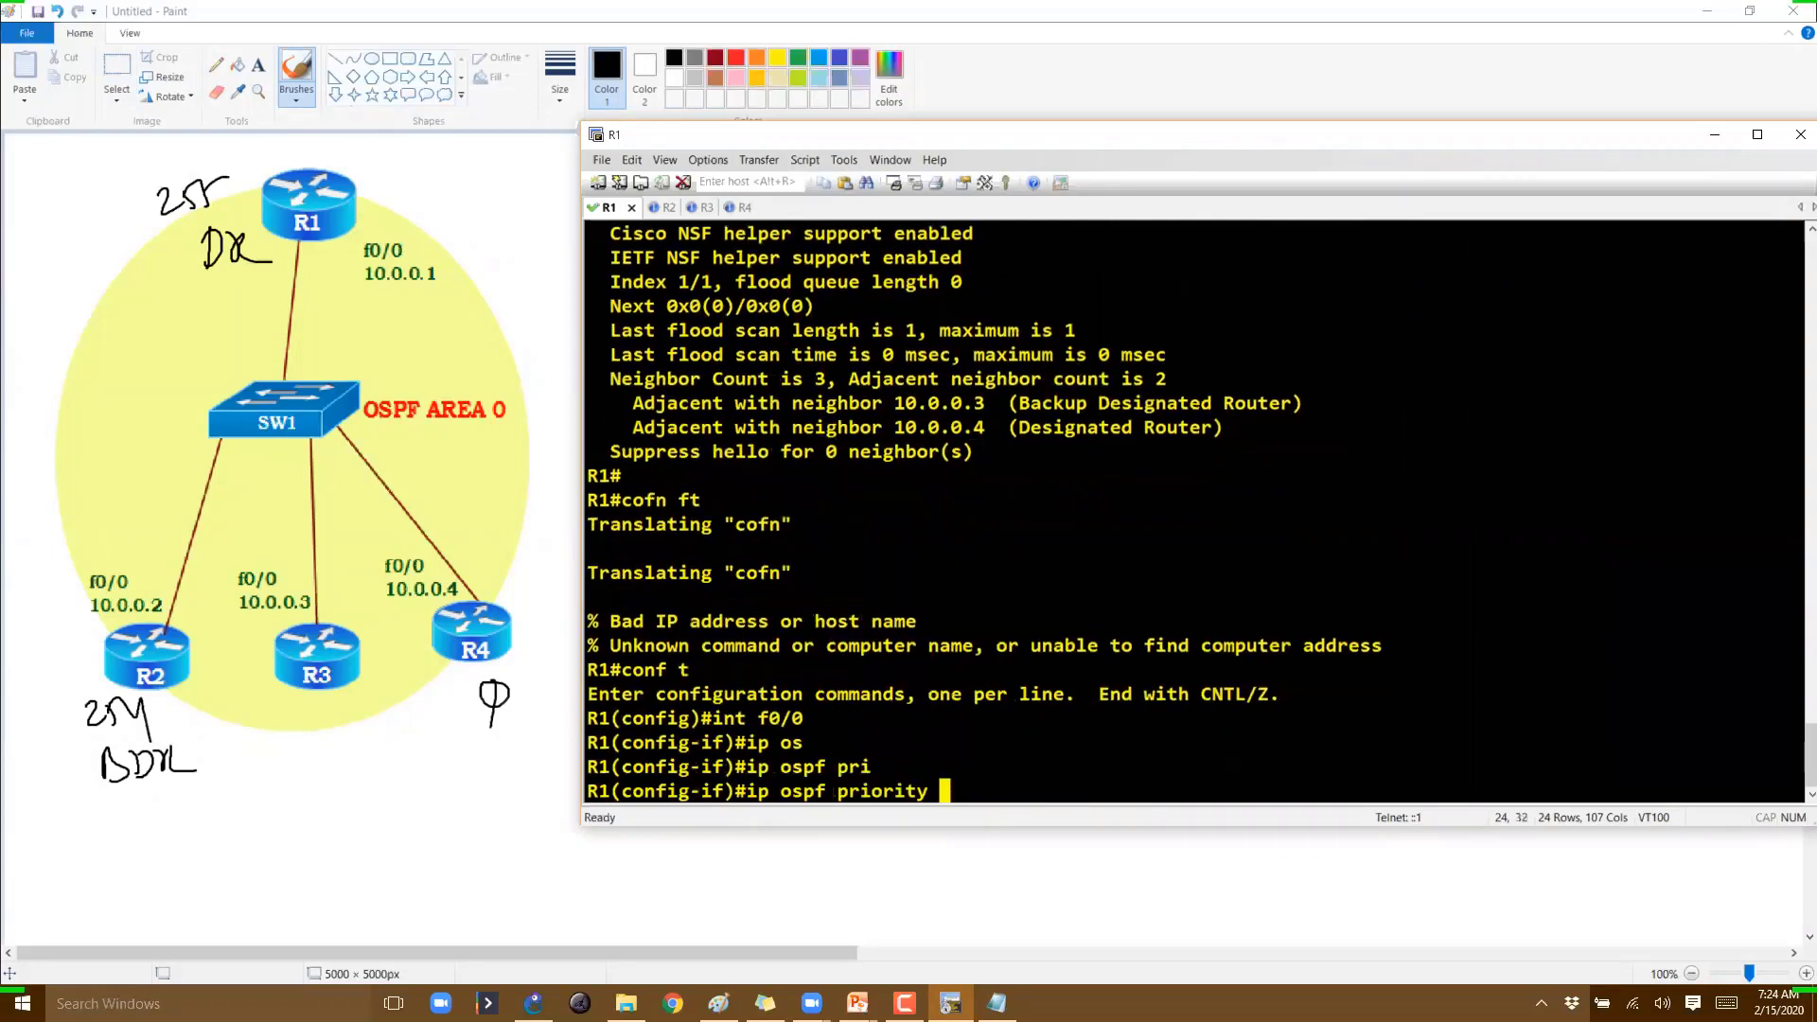
type("?")
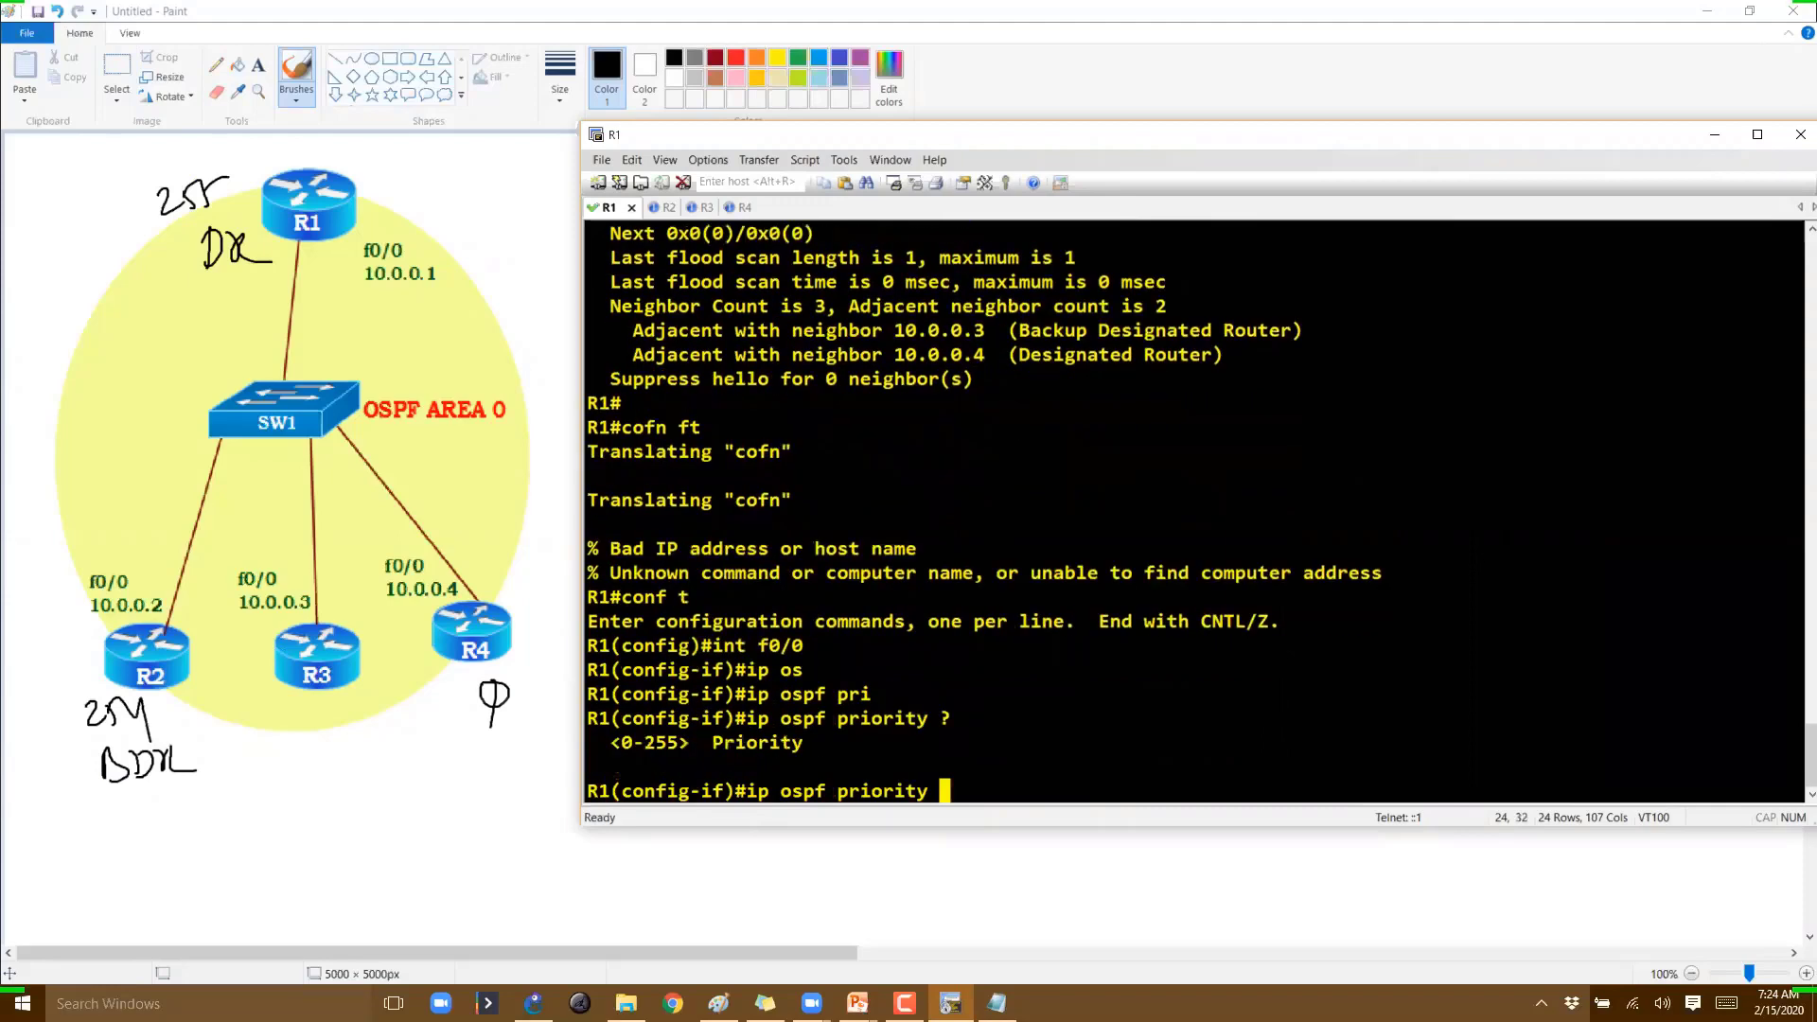
type("255")
key("Return")
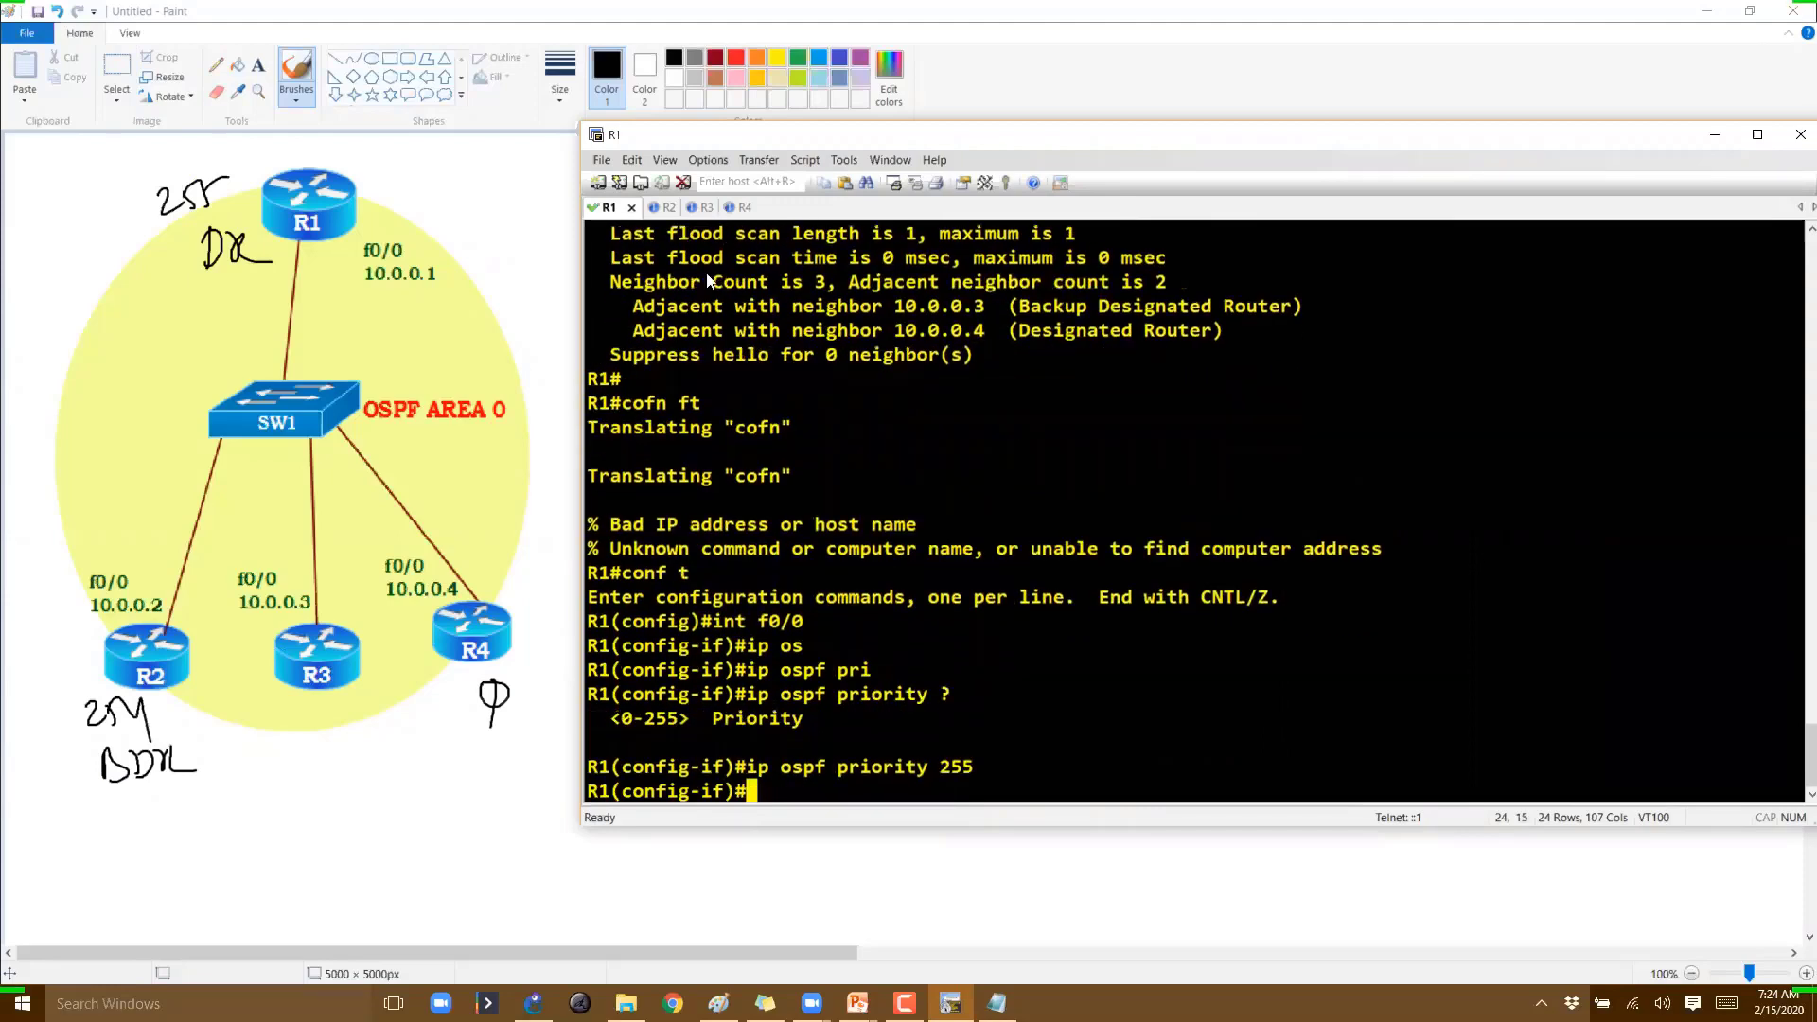
Switch to the R2 session and enter configuration of interface f0/0
key("ctrl+Tab")
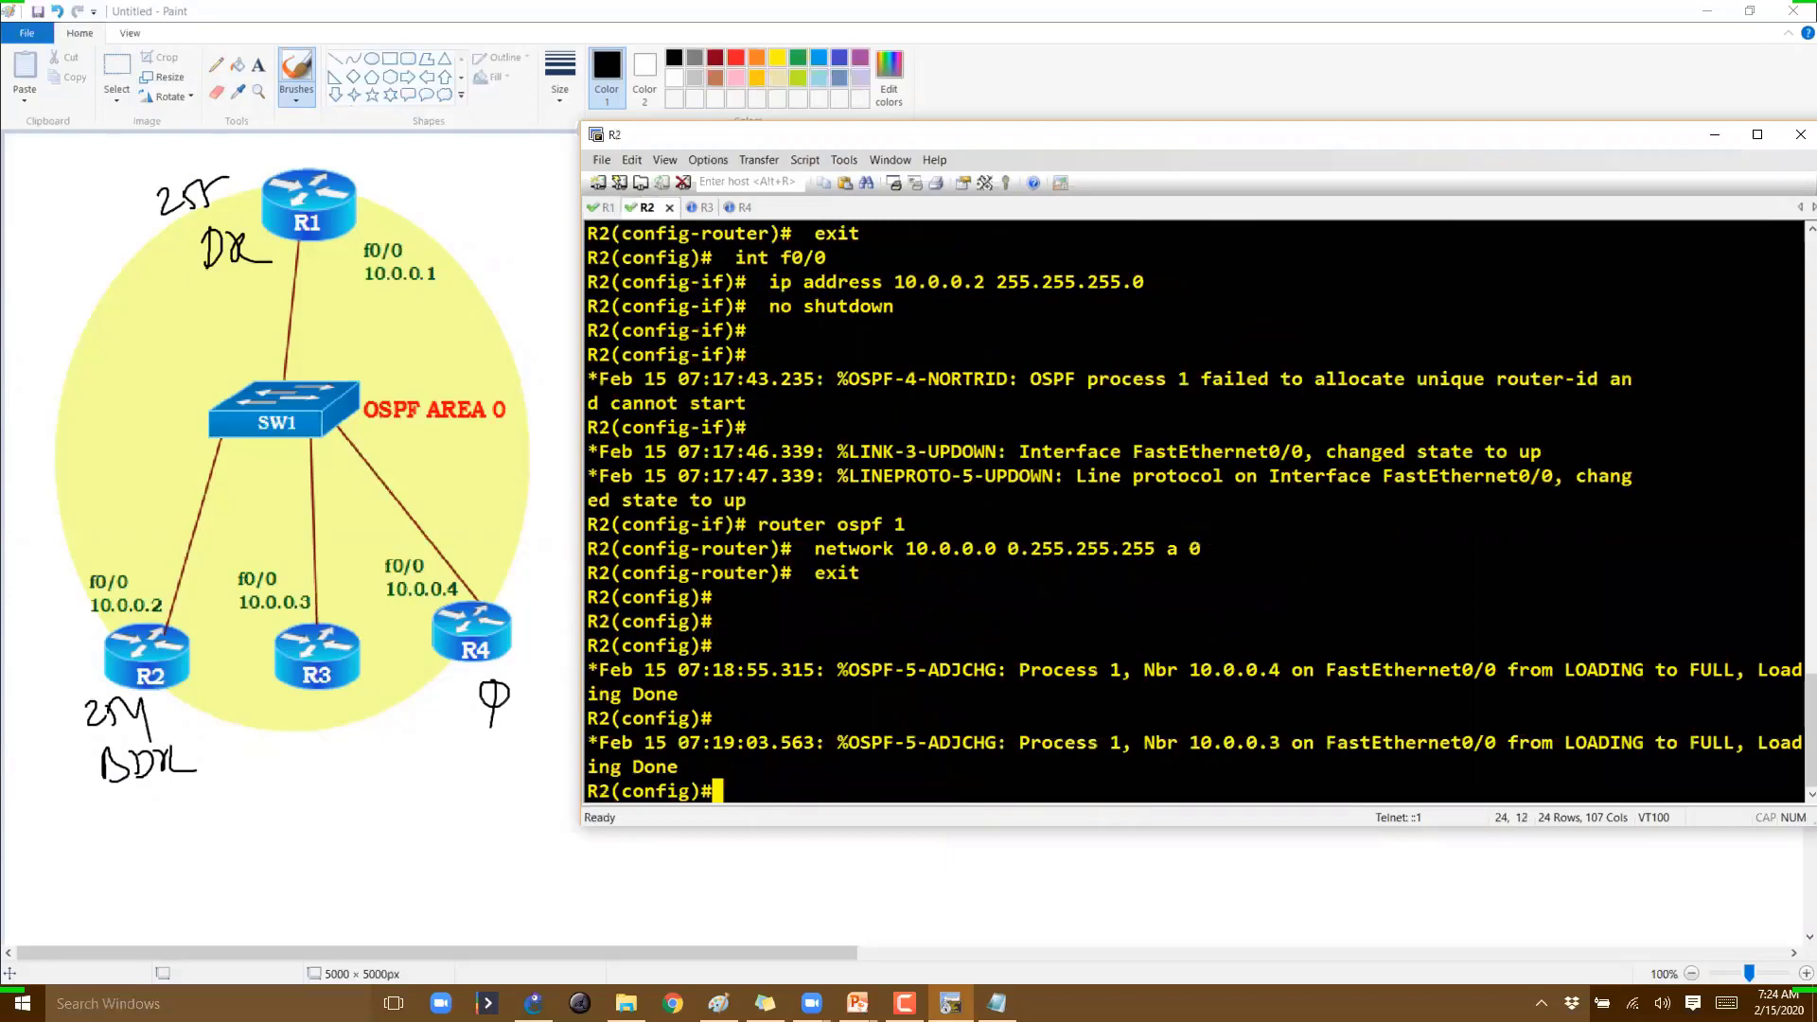
key("Return")
key("Return")
type("int f0/0")
key("Return")
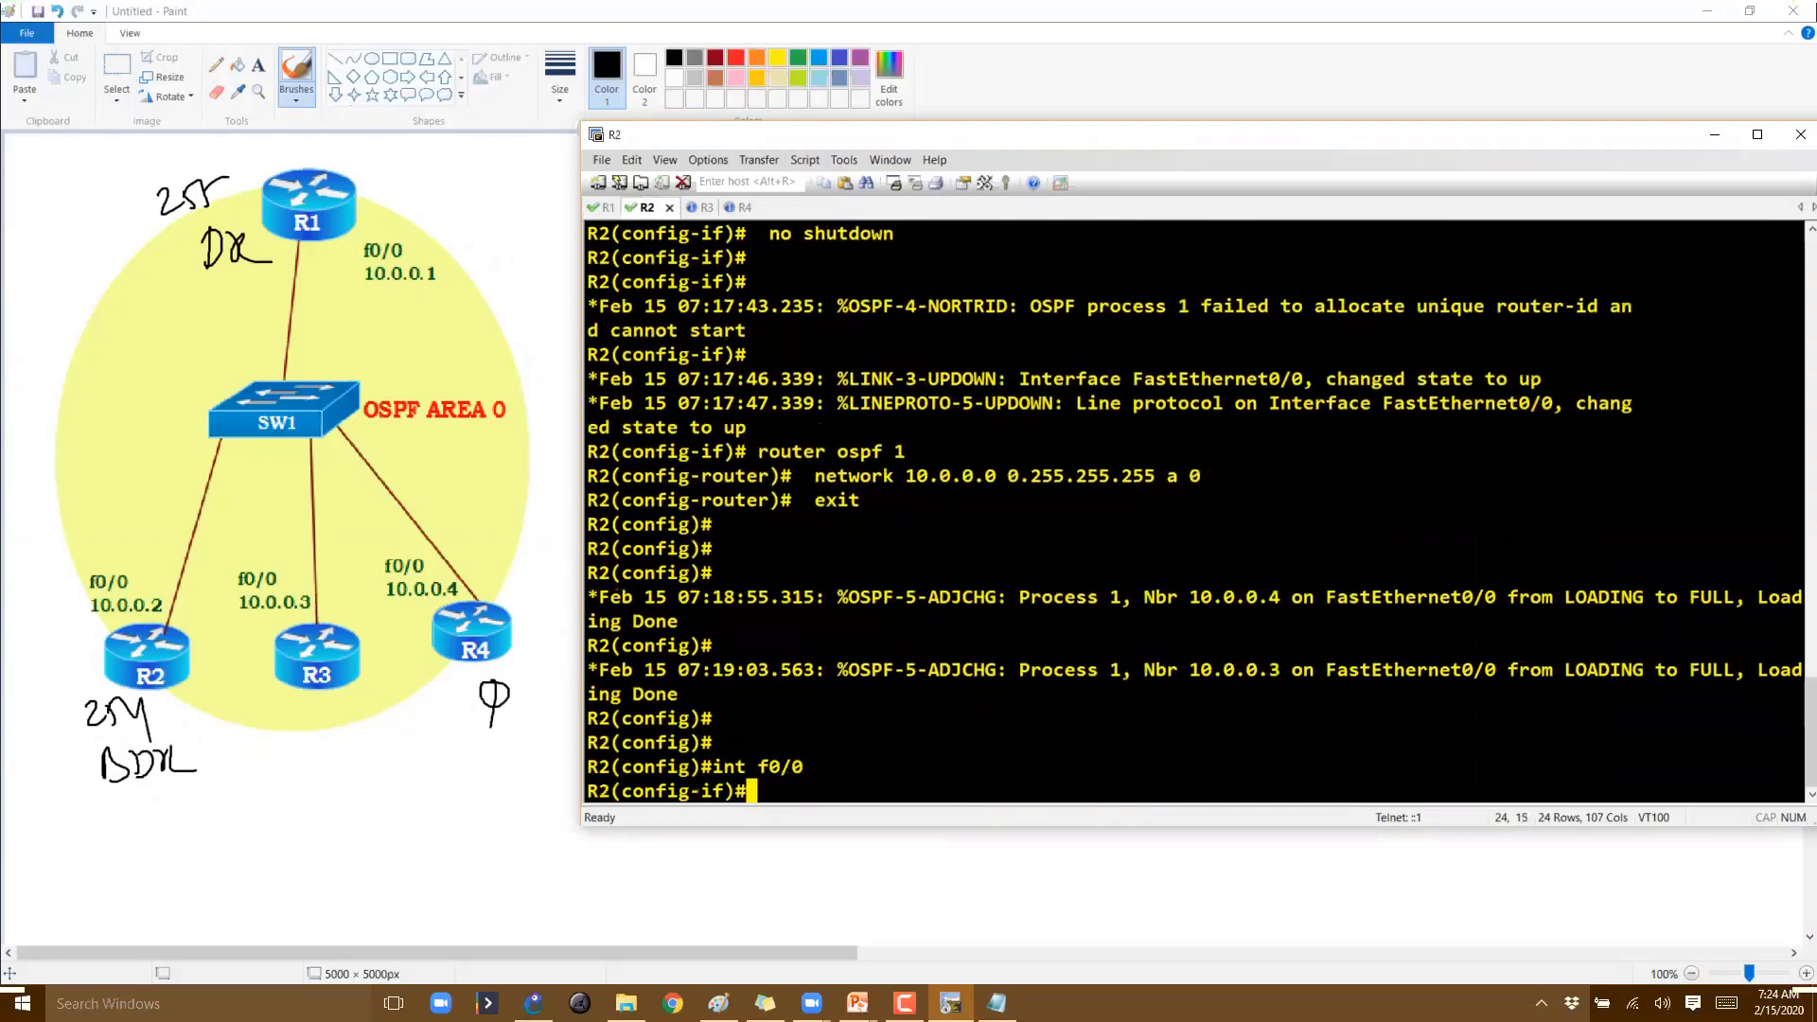
Set the OSPF priority of R2's f0/0 interface to 254
type("ip os")
key("Tab")
type("pr")
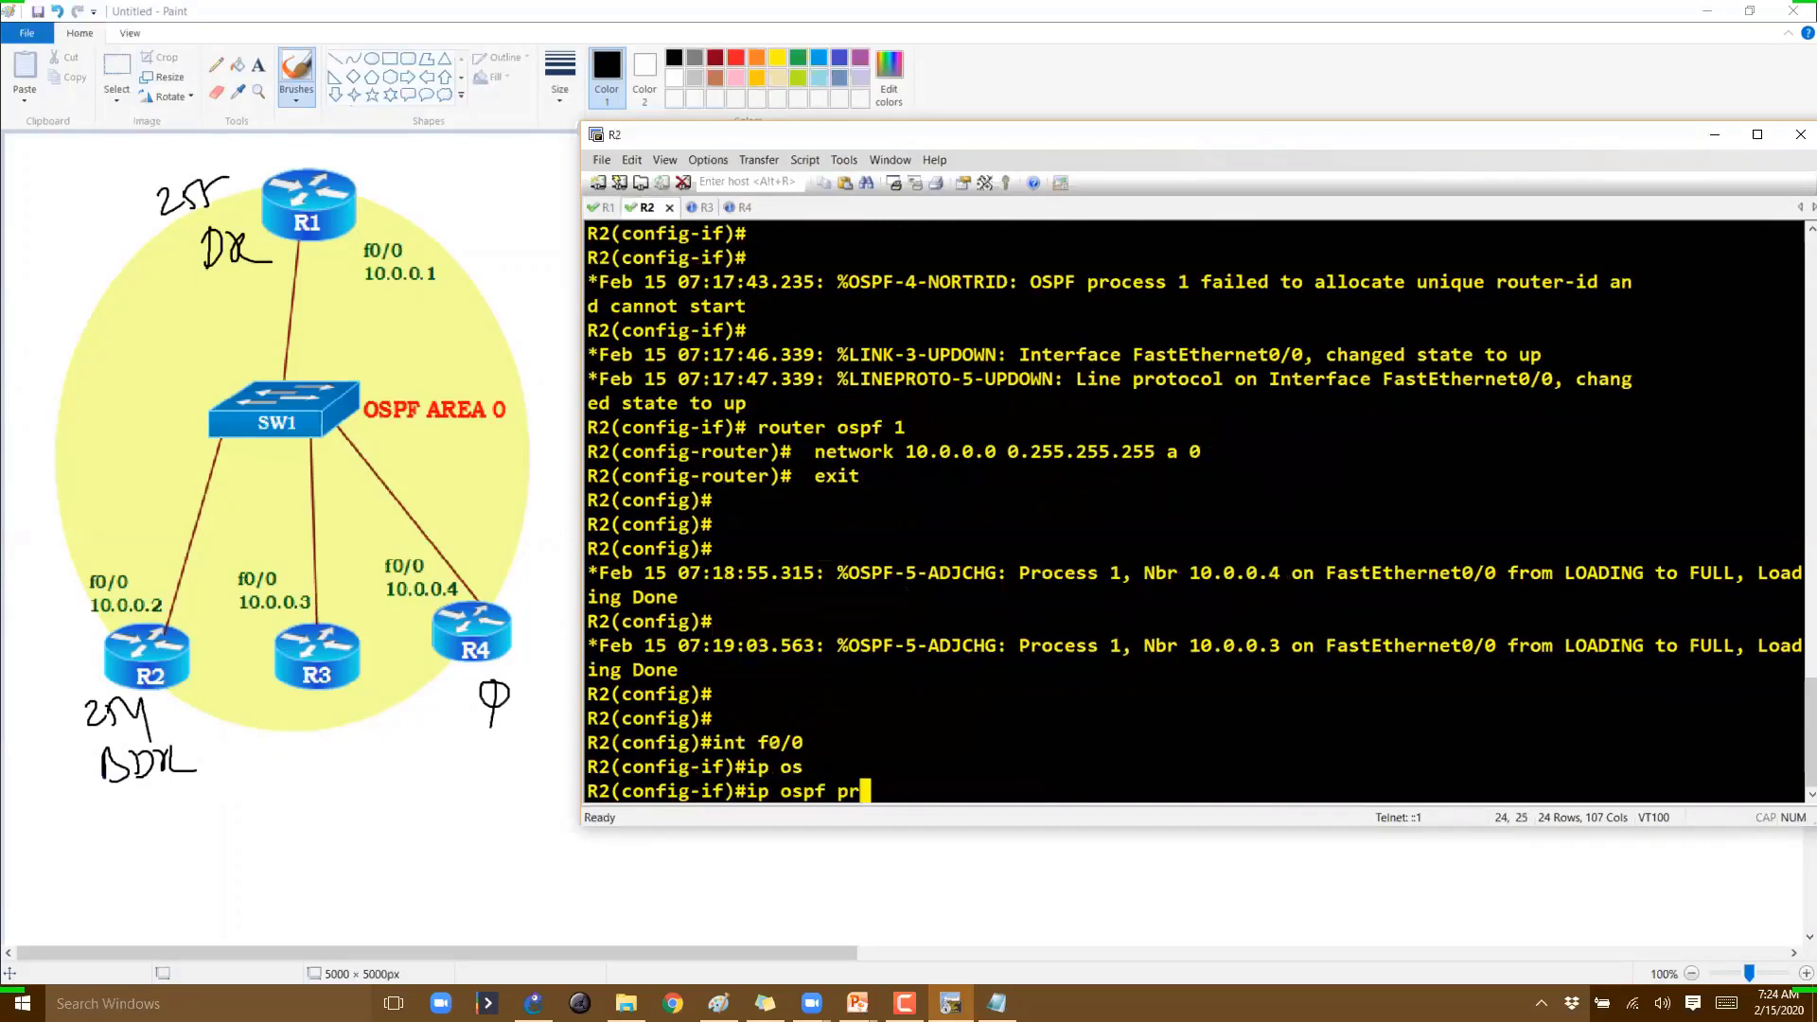
key("Tab")
type("i")
key("Tab")
type("24")
type("4")
key("Return")
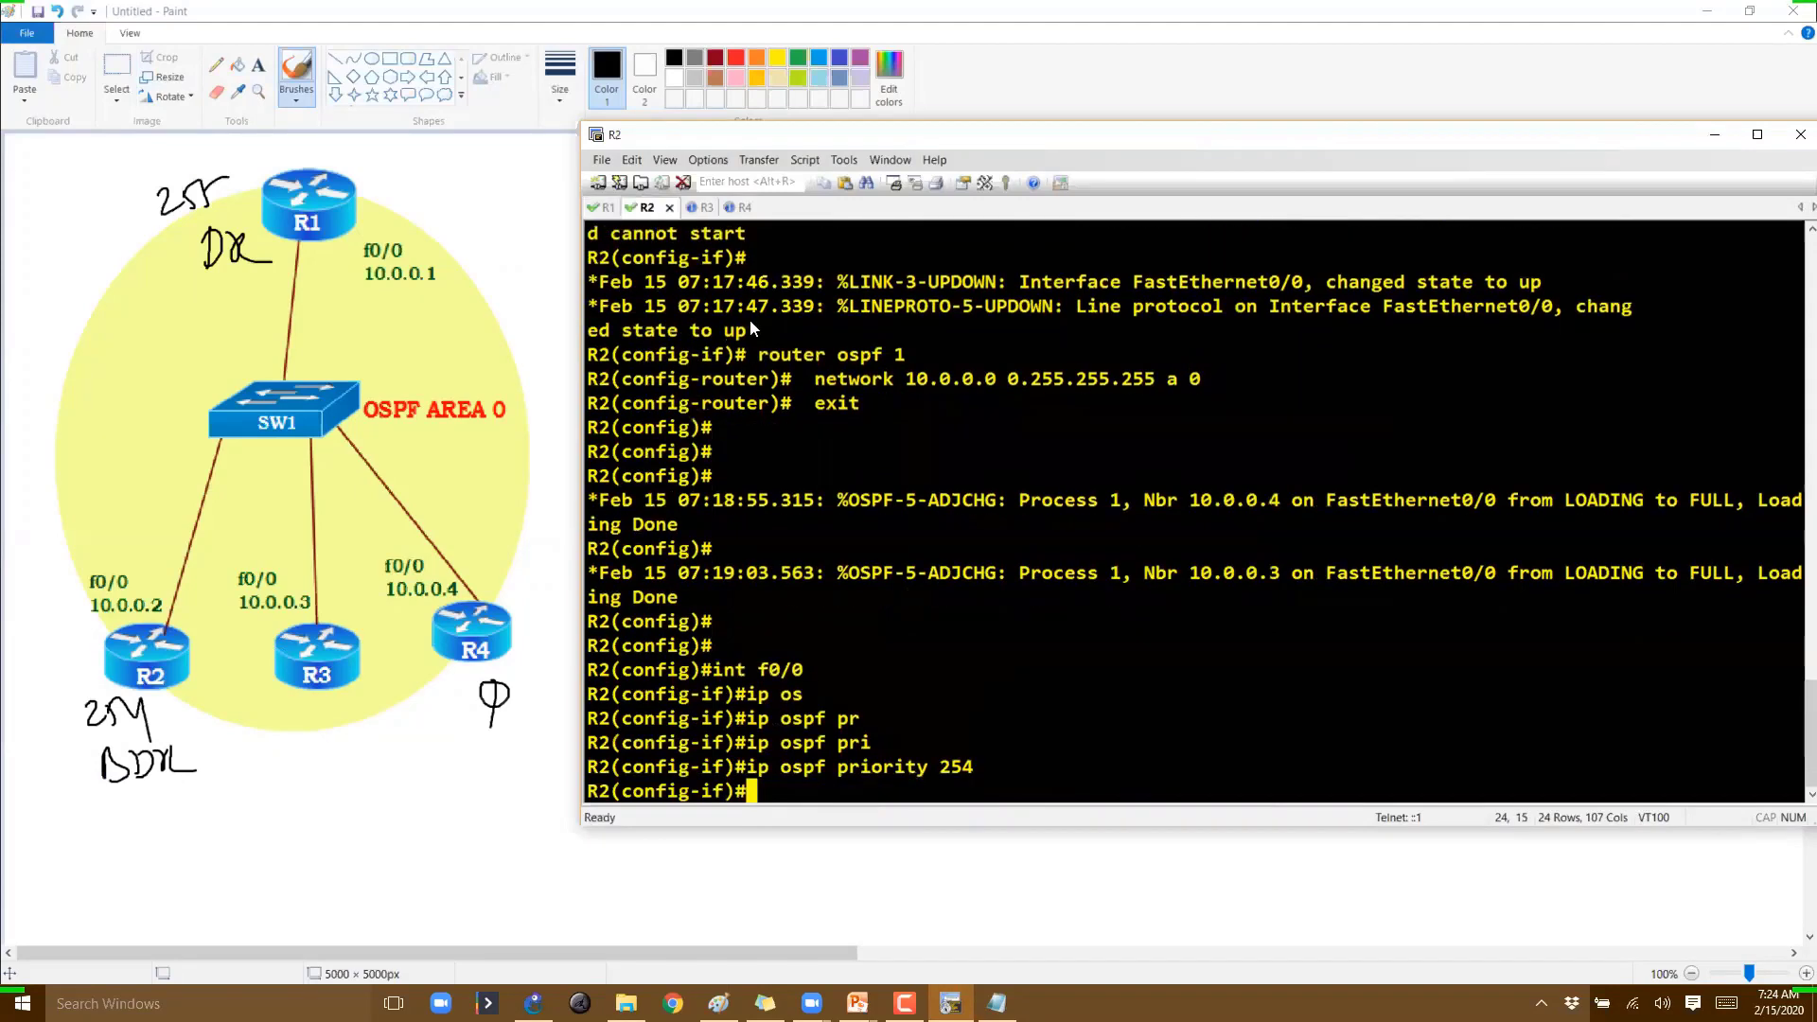
Switch to the R4 session and enter configuration of interface f0/0
left_click(743, 209)
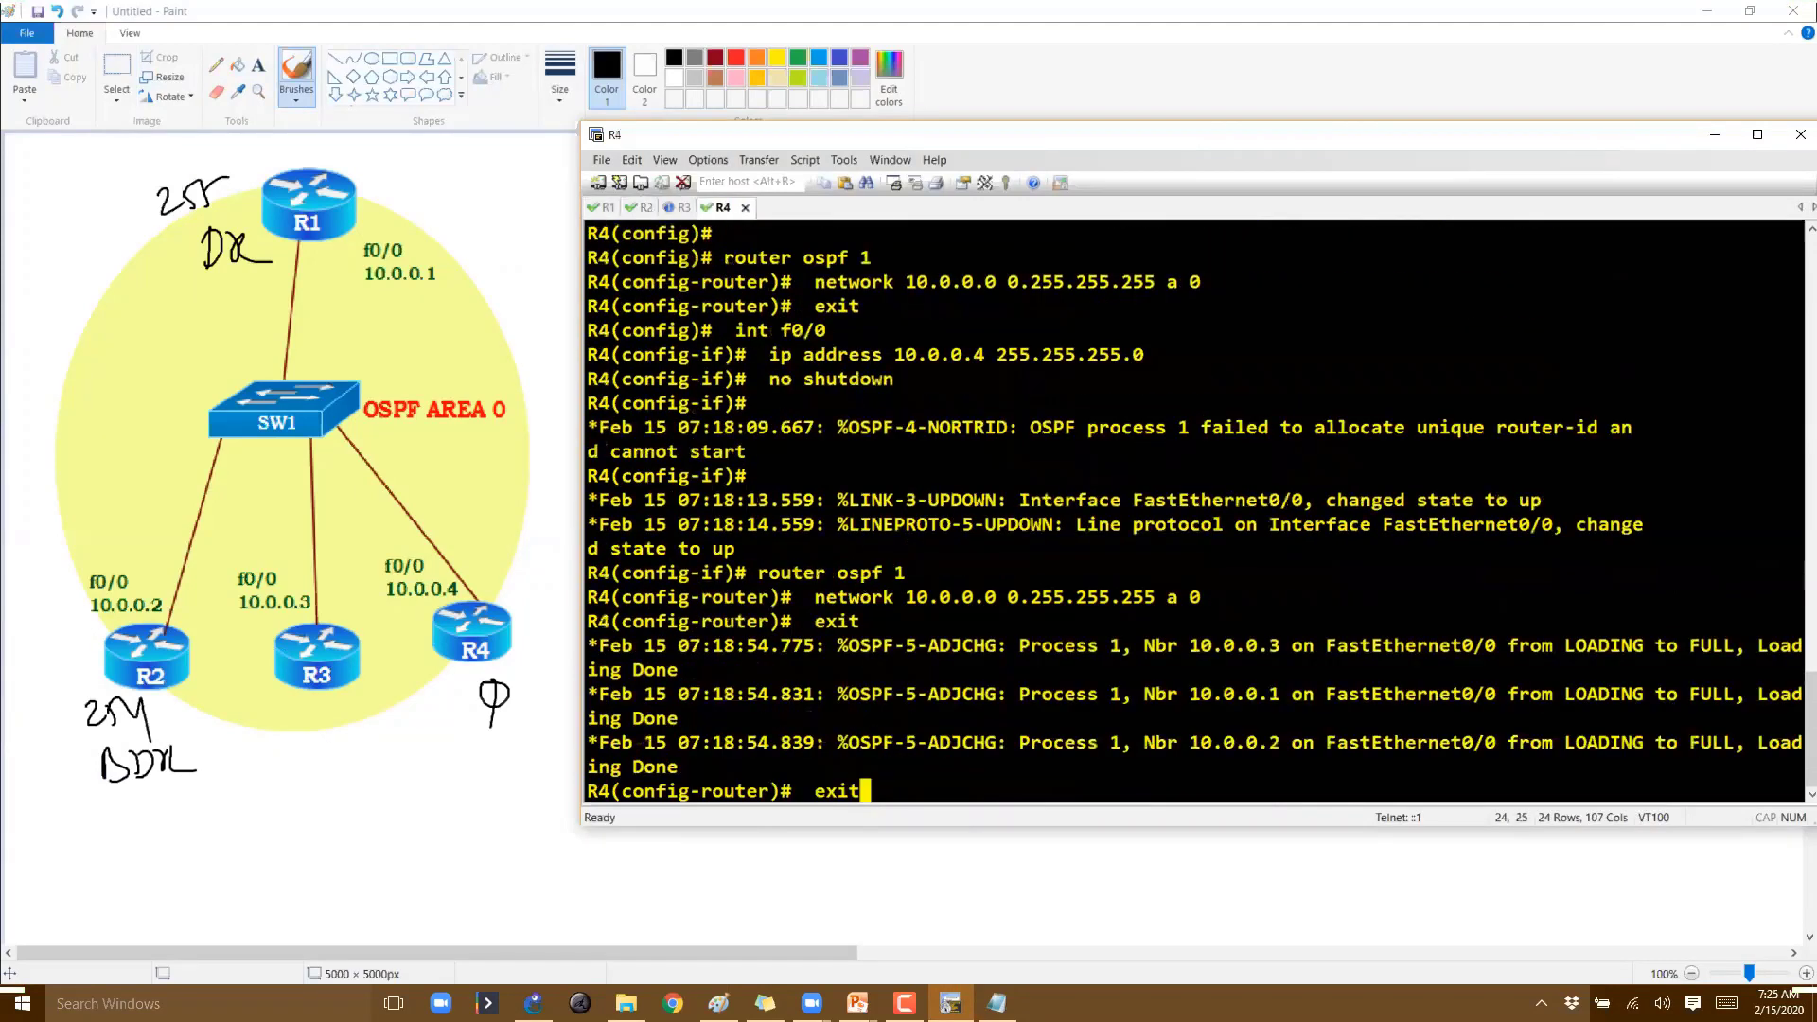
key("Return")
key("Return")
type("int f0/0")
key("Return")
Set the OSPF priority of R4's f0/0 interface to 0 and leave configuration mode
type("ig-if)#i")
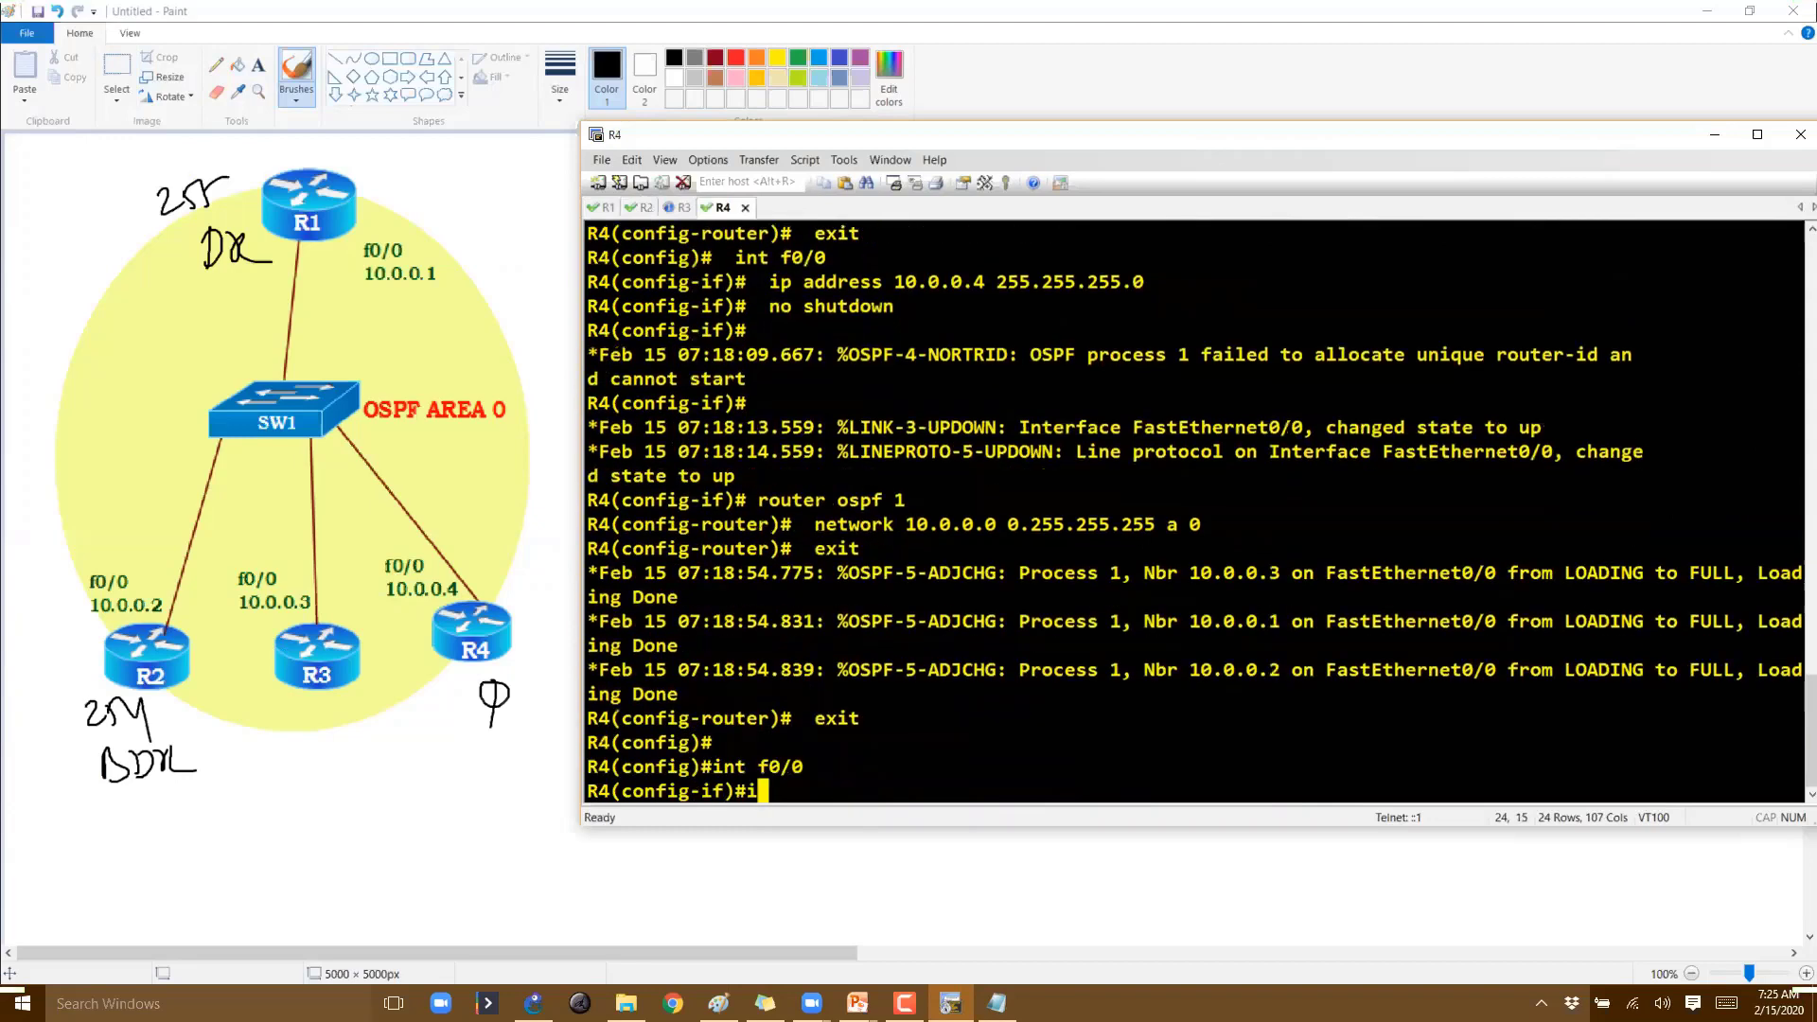
type("p os")
key("Tab")
type("pr")
key("Tab")
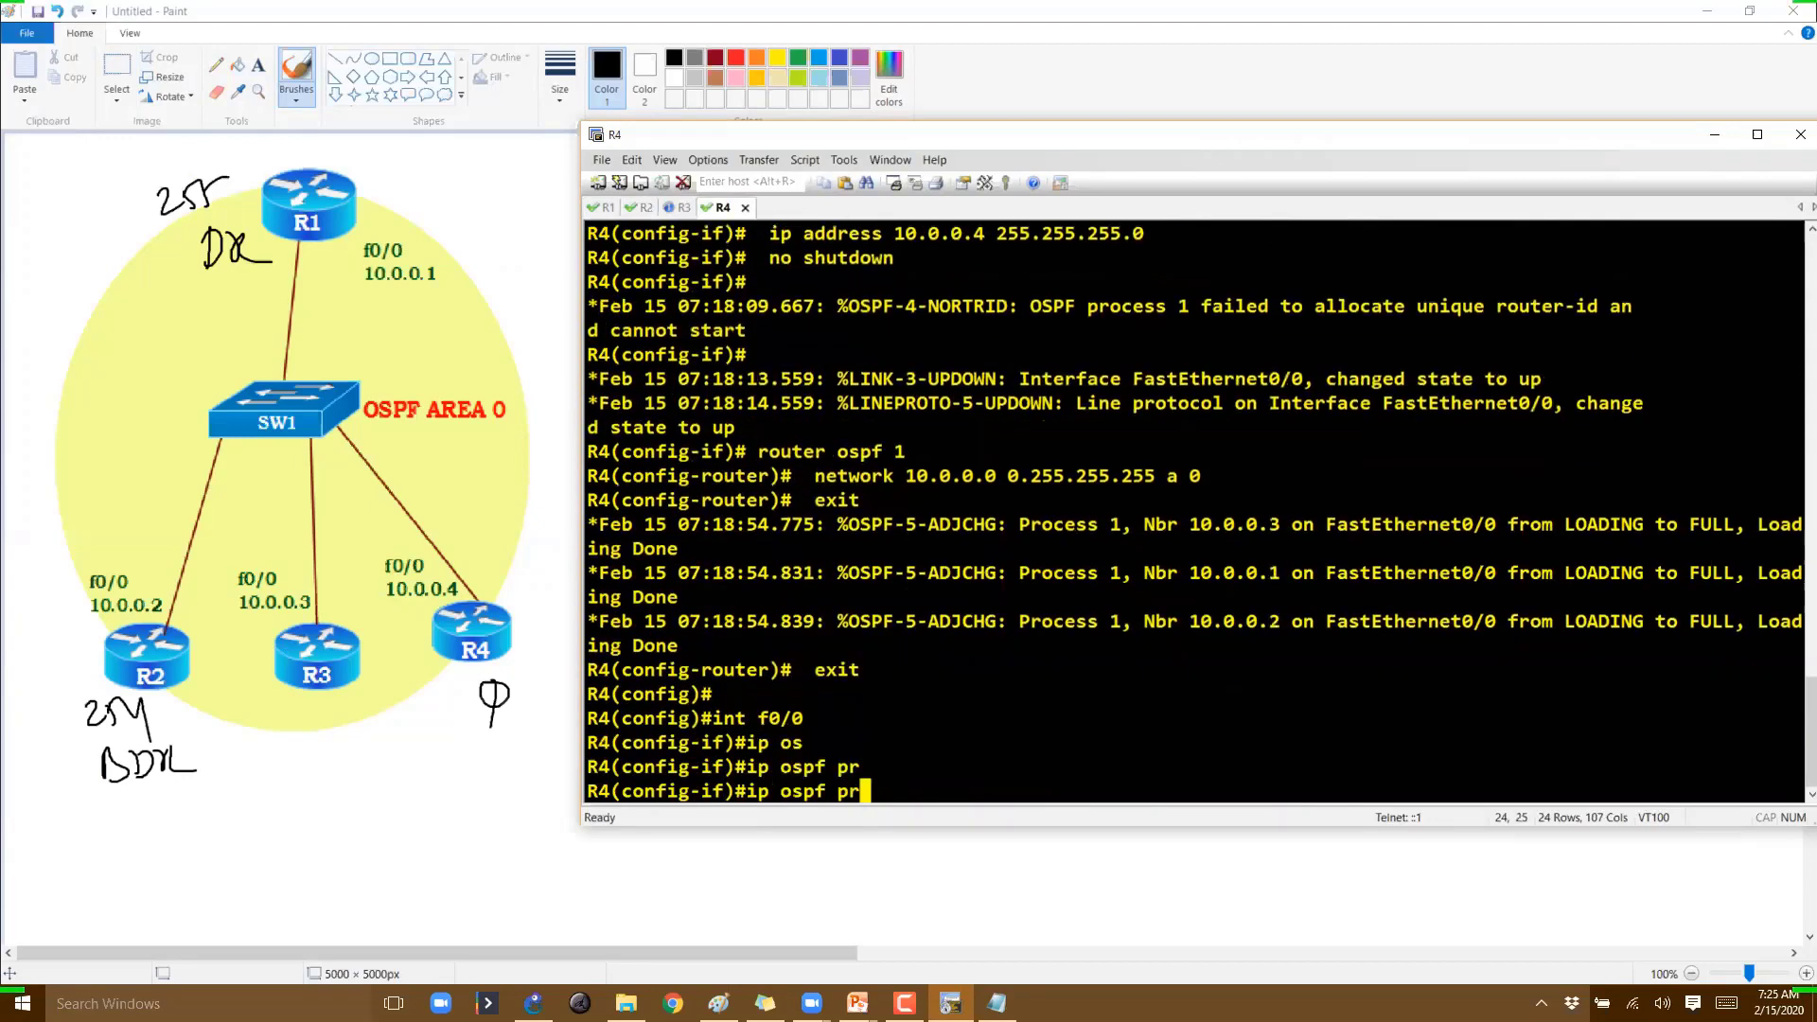
type("i")
key("Tab")
type("0")
key("Return")
type("end")
key("Return")
key("Return")
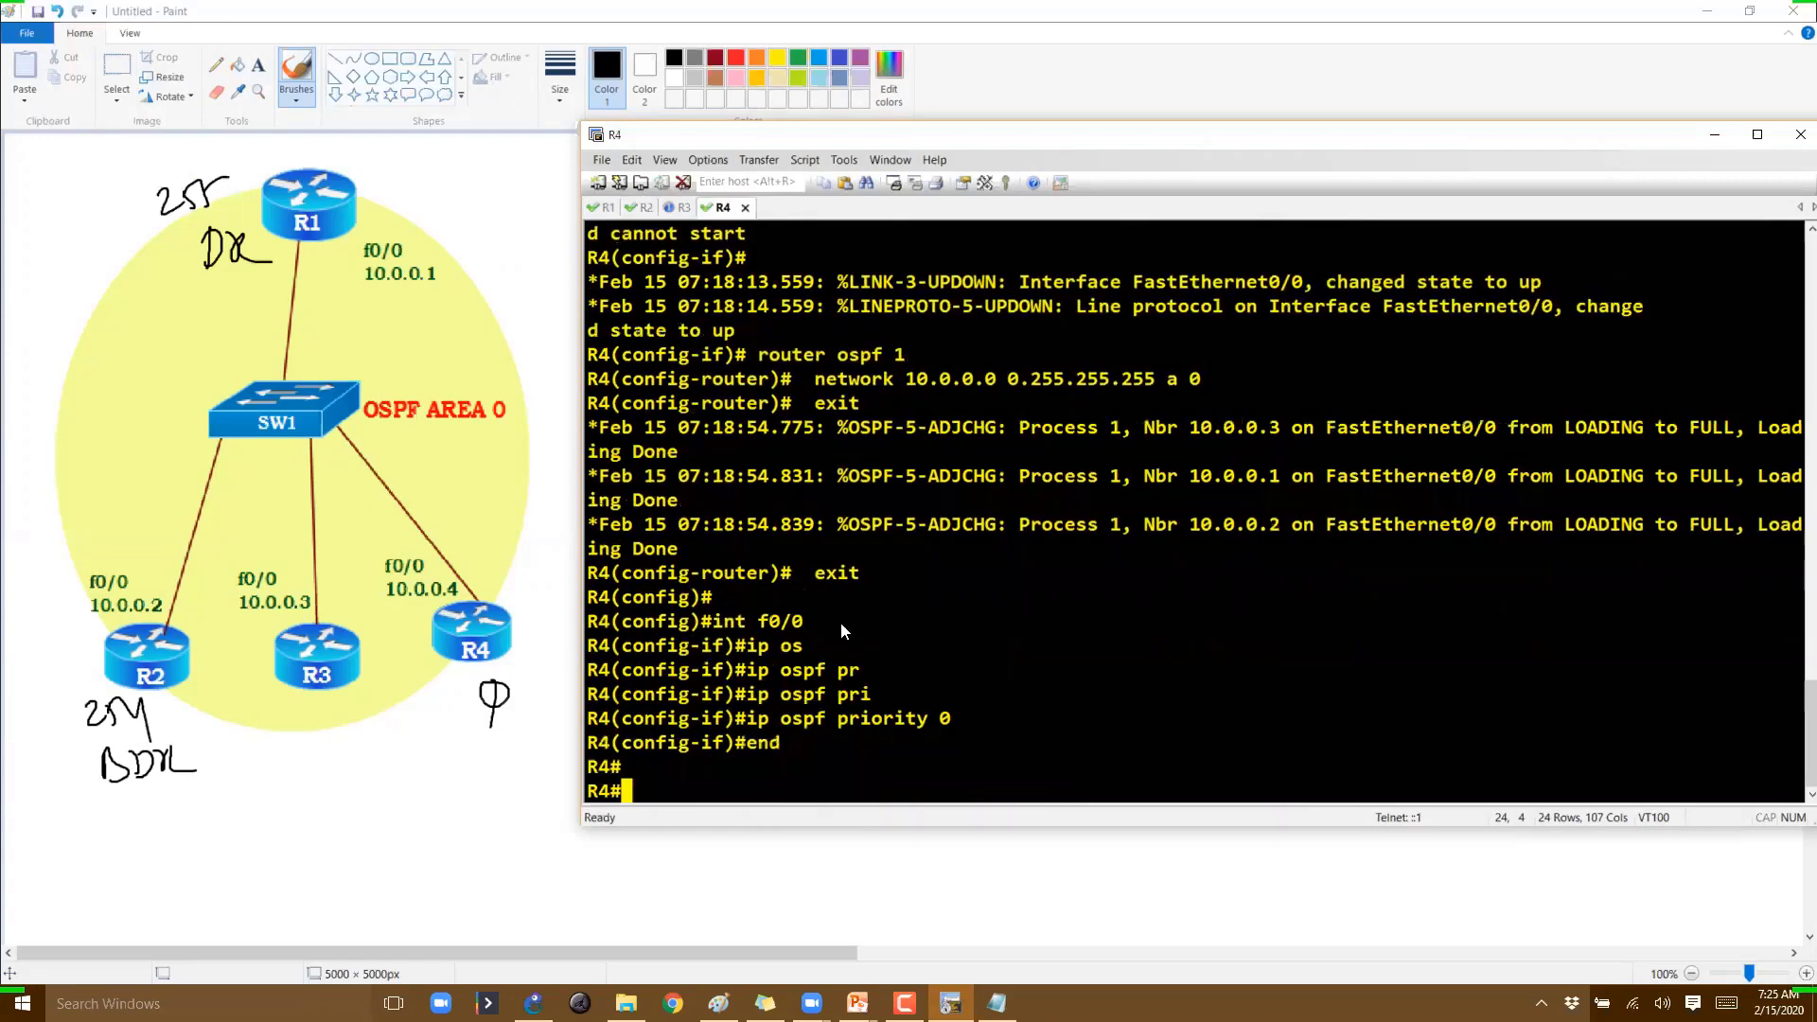
Return to the R1 session, leave configuration mode and display its OSPF neighbors
left_click(605, 208)
type("end")
key("Return")
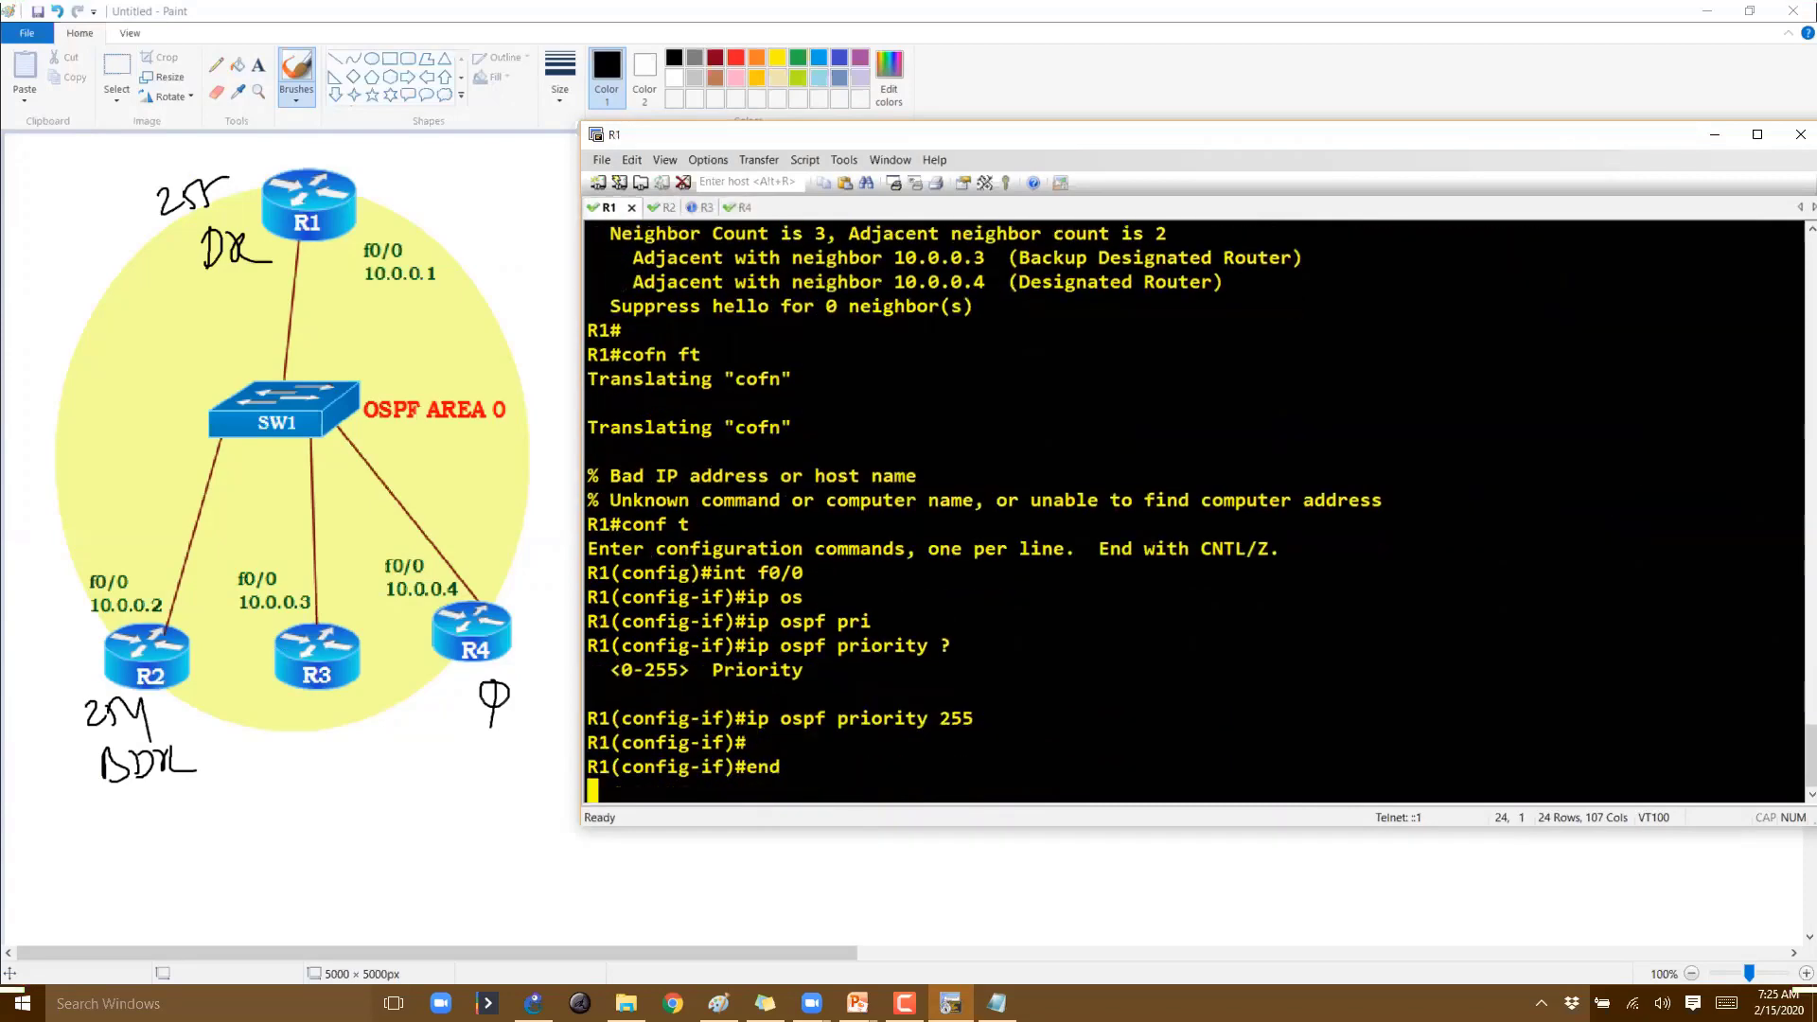
key("Return")
type("show ip os")
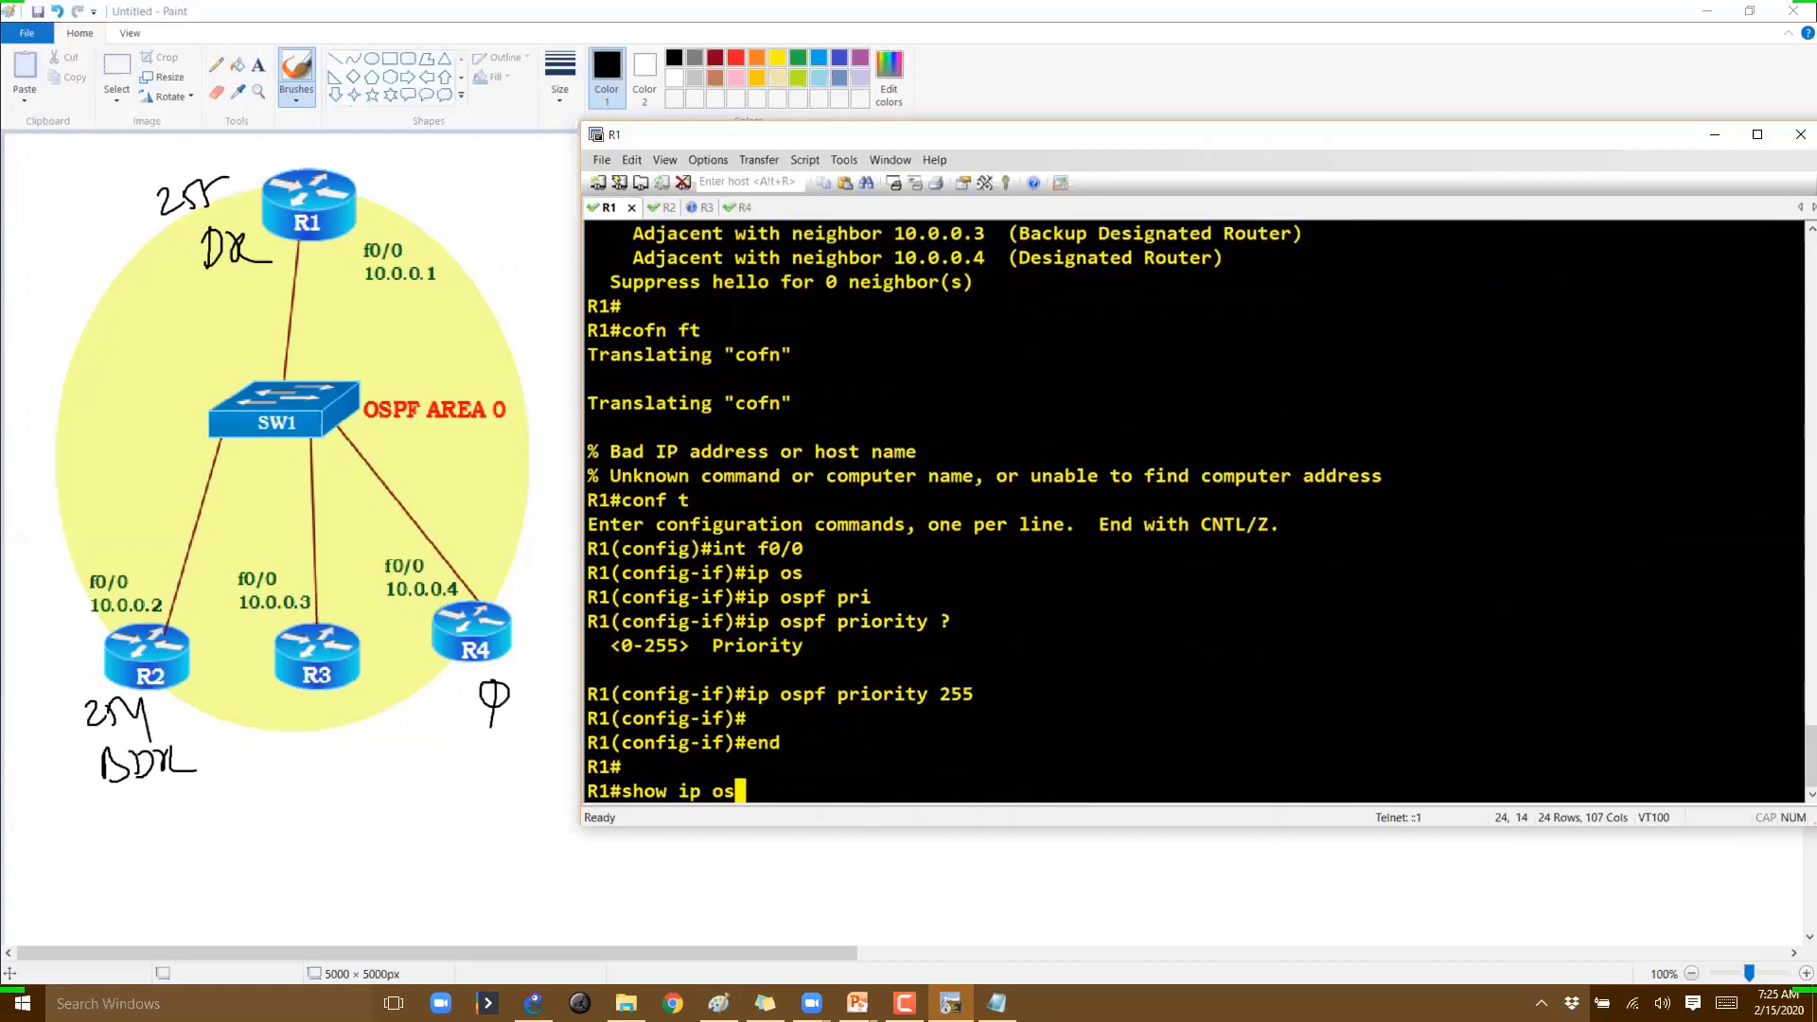
key("Tab")
type("nei")
key("Tab")
key("Return")
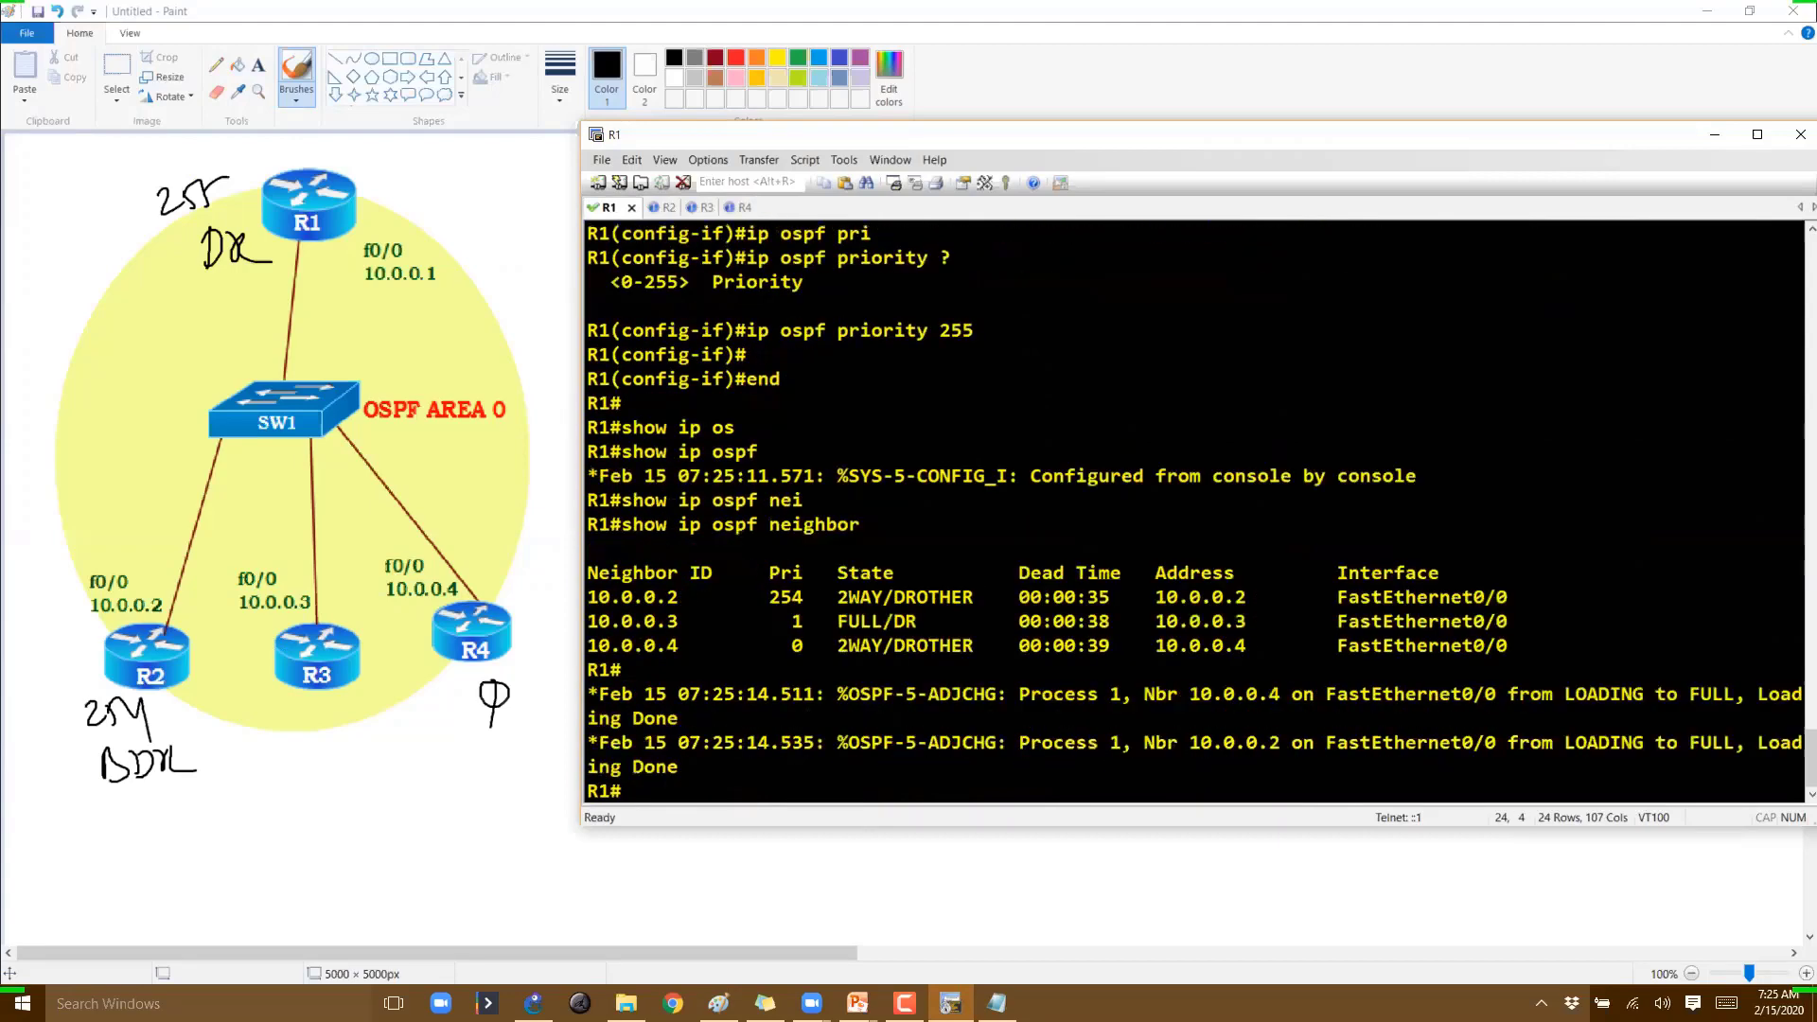
Repeat show ip ospf neighbor on R1 three times to check the neighbor states
key("Return")
key("Return")
key("Up")
key("Return")
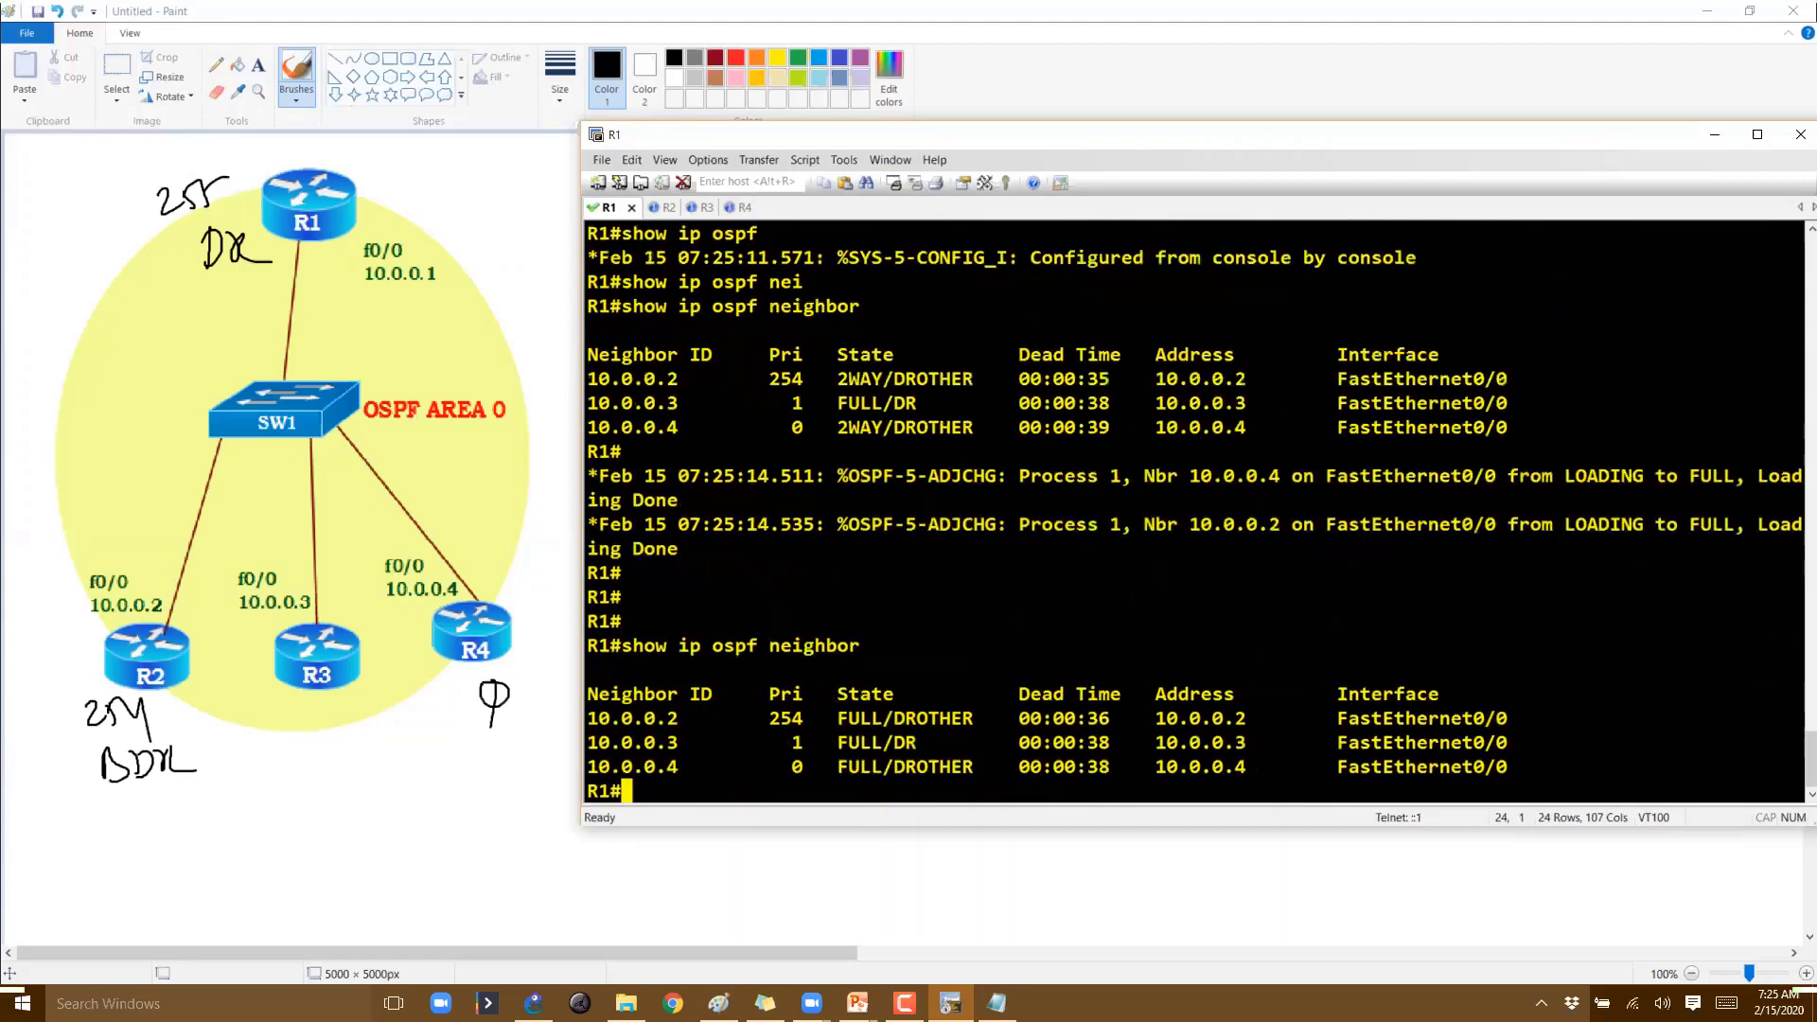
key("Return")
key("Return")
key("Up")
key("Return")
key("Return")
key("Return")
key("Up")
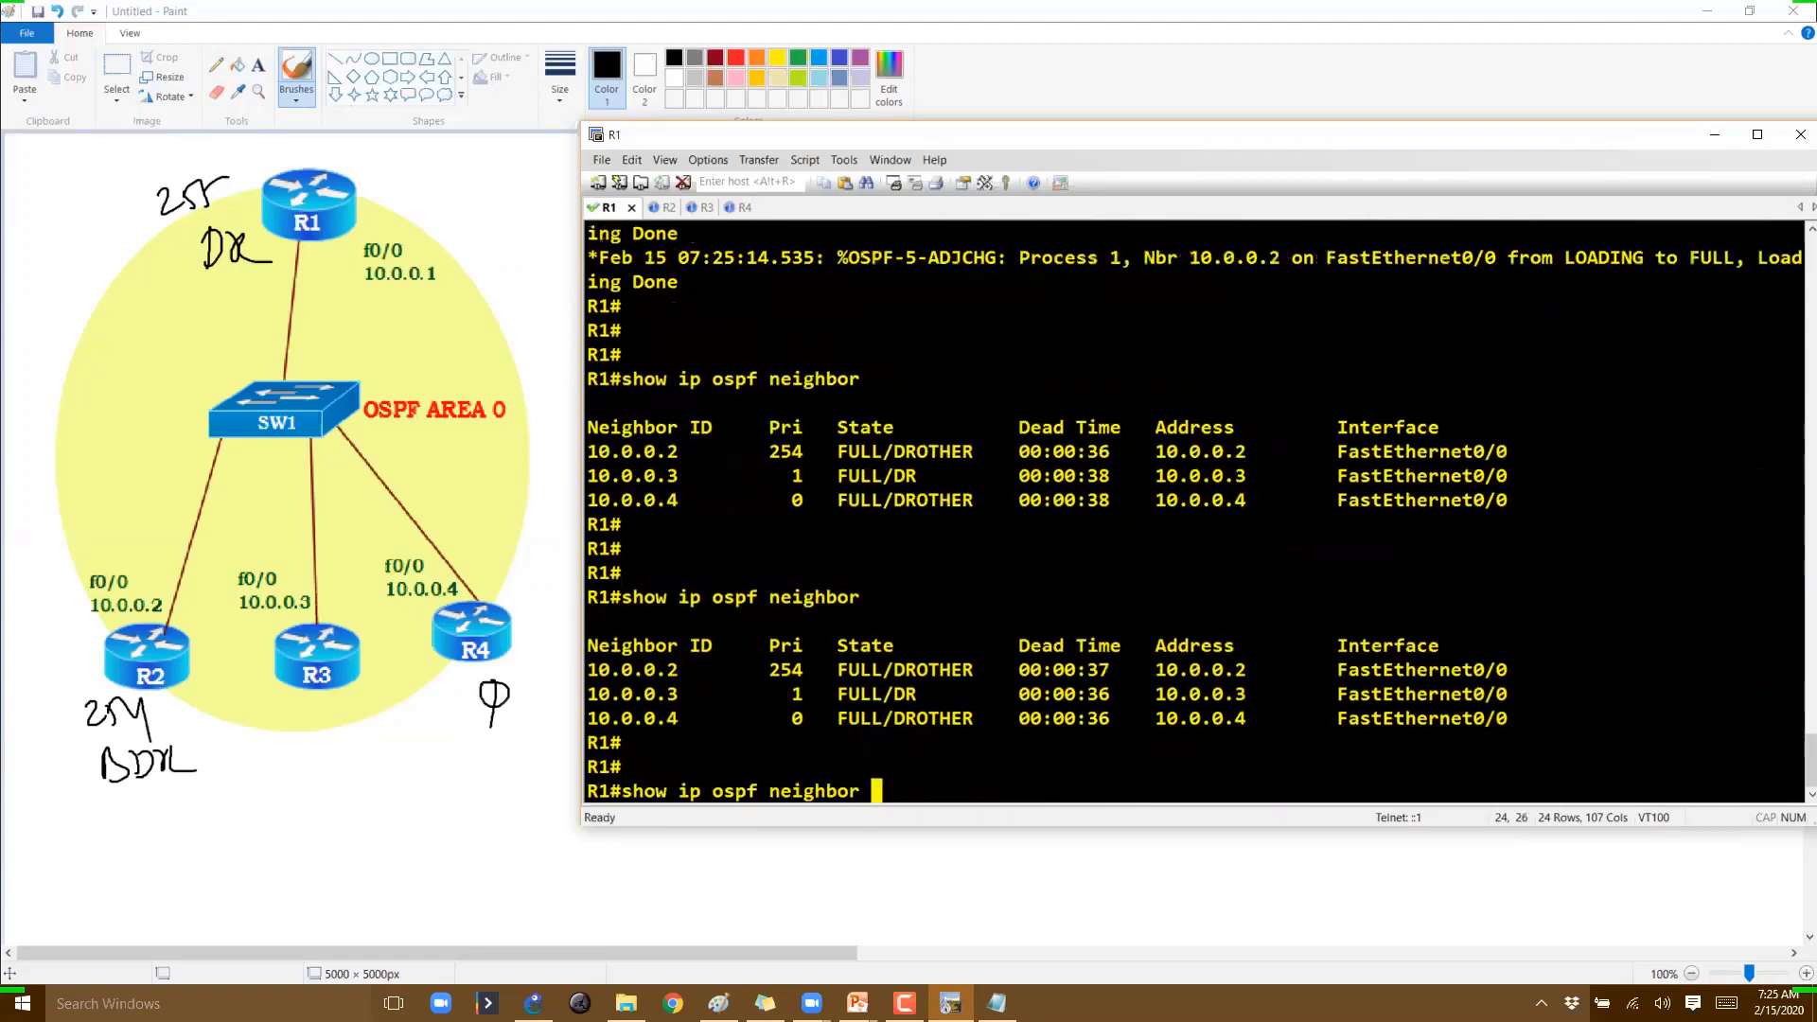
key("Return")
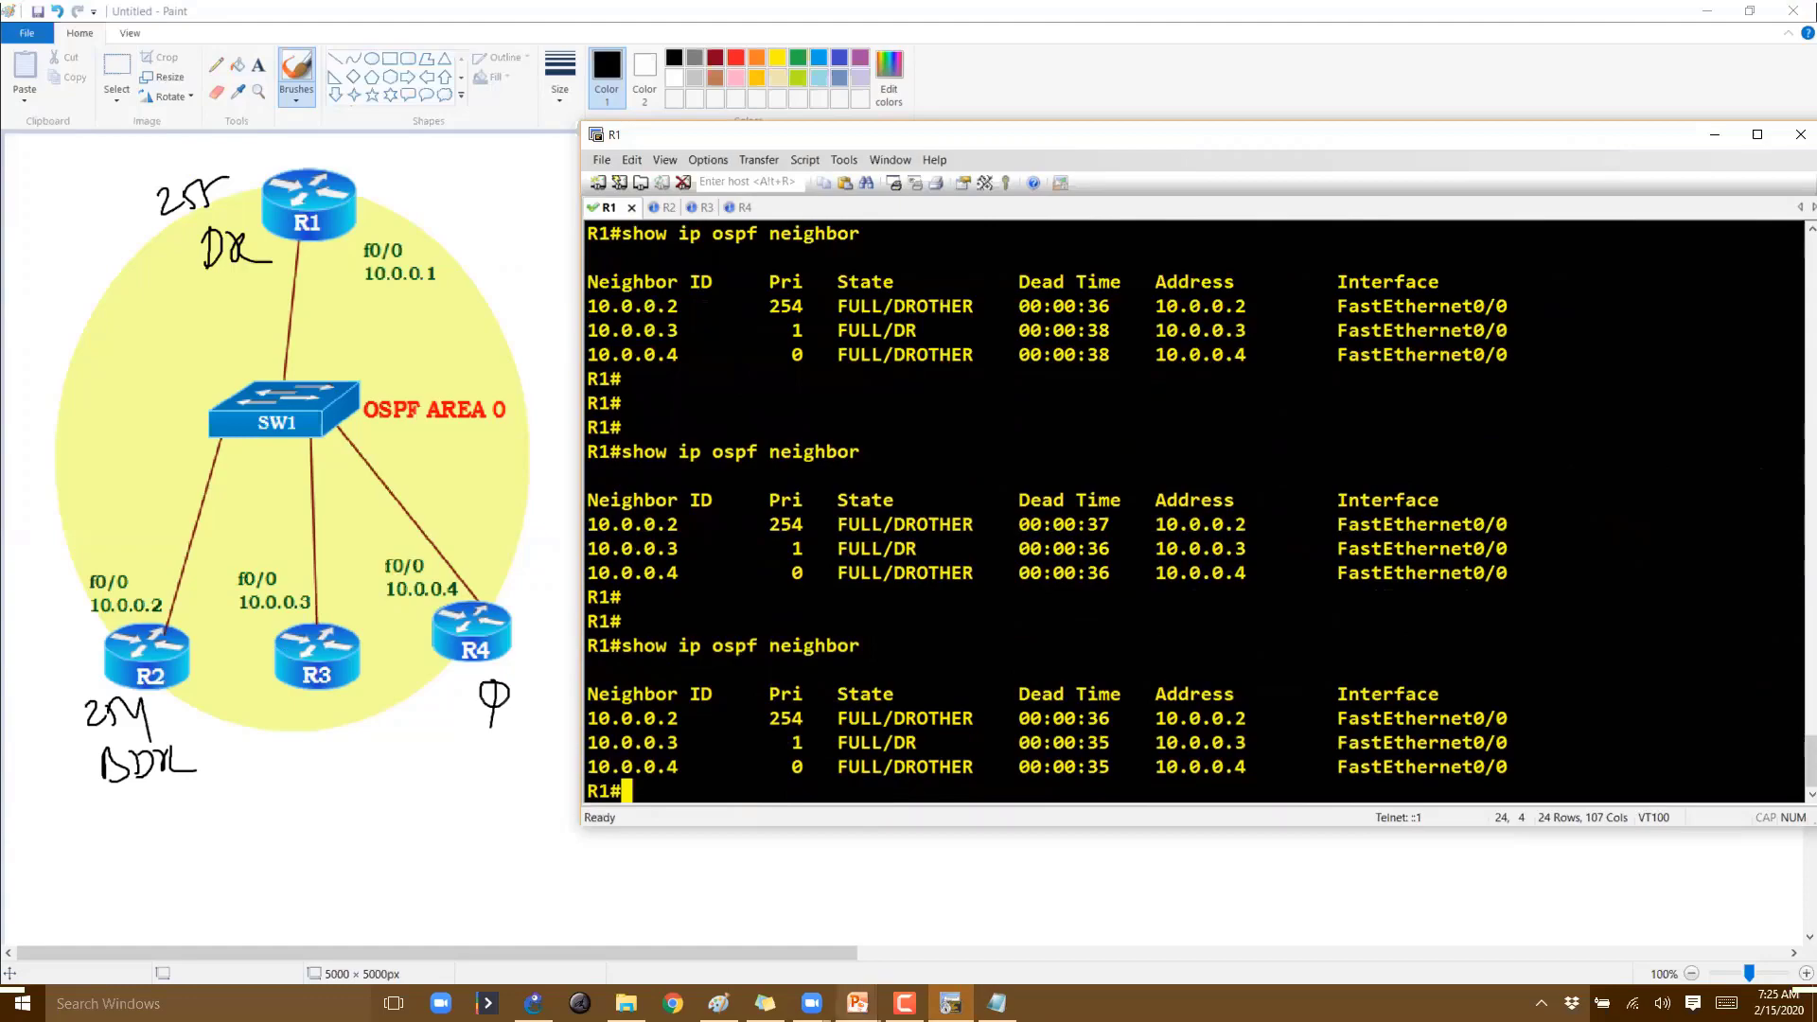
Switch to the PowerPoint slide show and circle the clear ip ospf process command on the OSPF Broadcast Network LAB slide
key("alt+Tab")
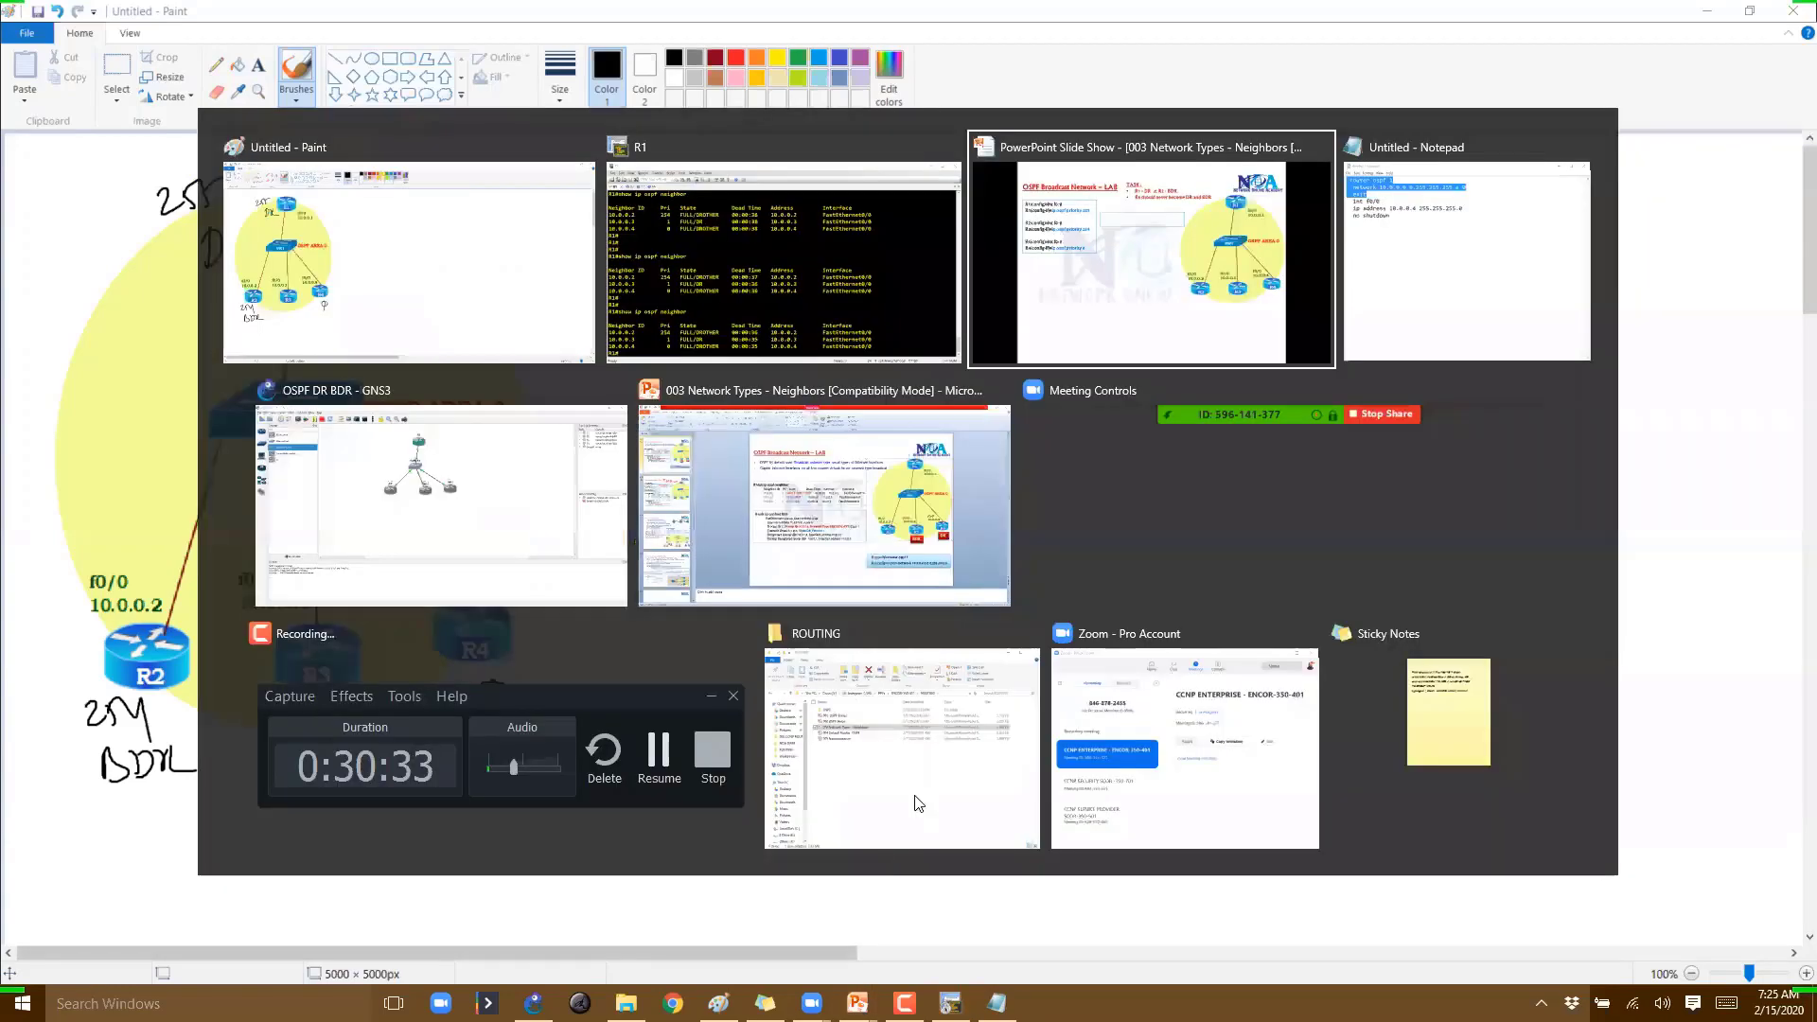
key("ctrl+2")
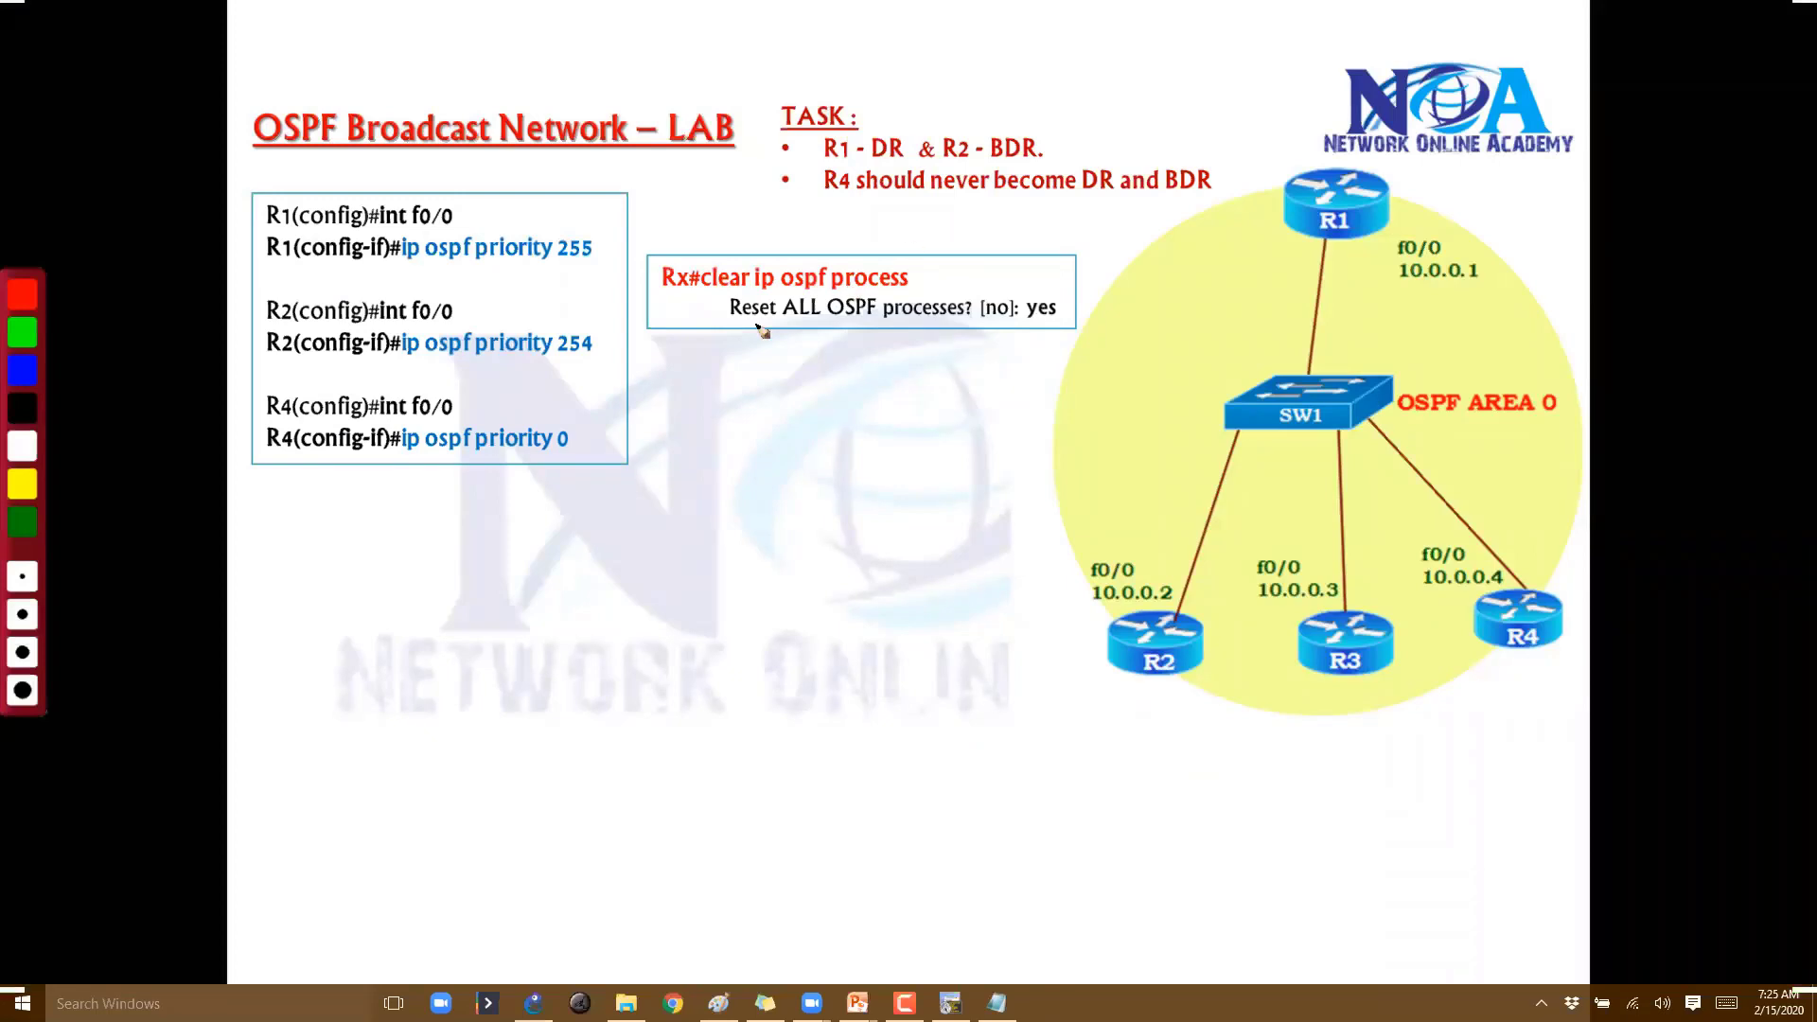
key("Right")
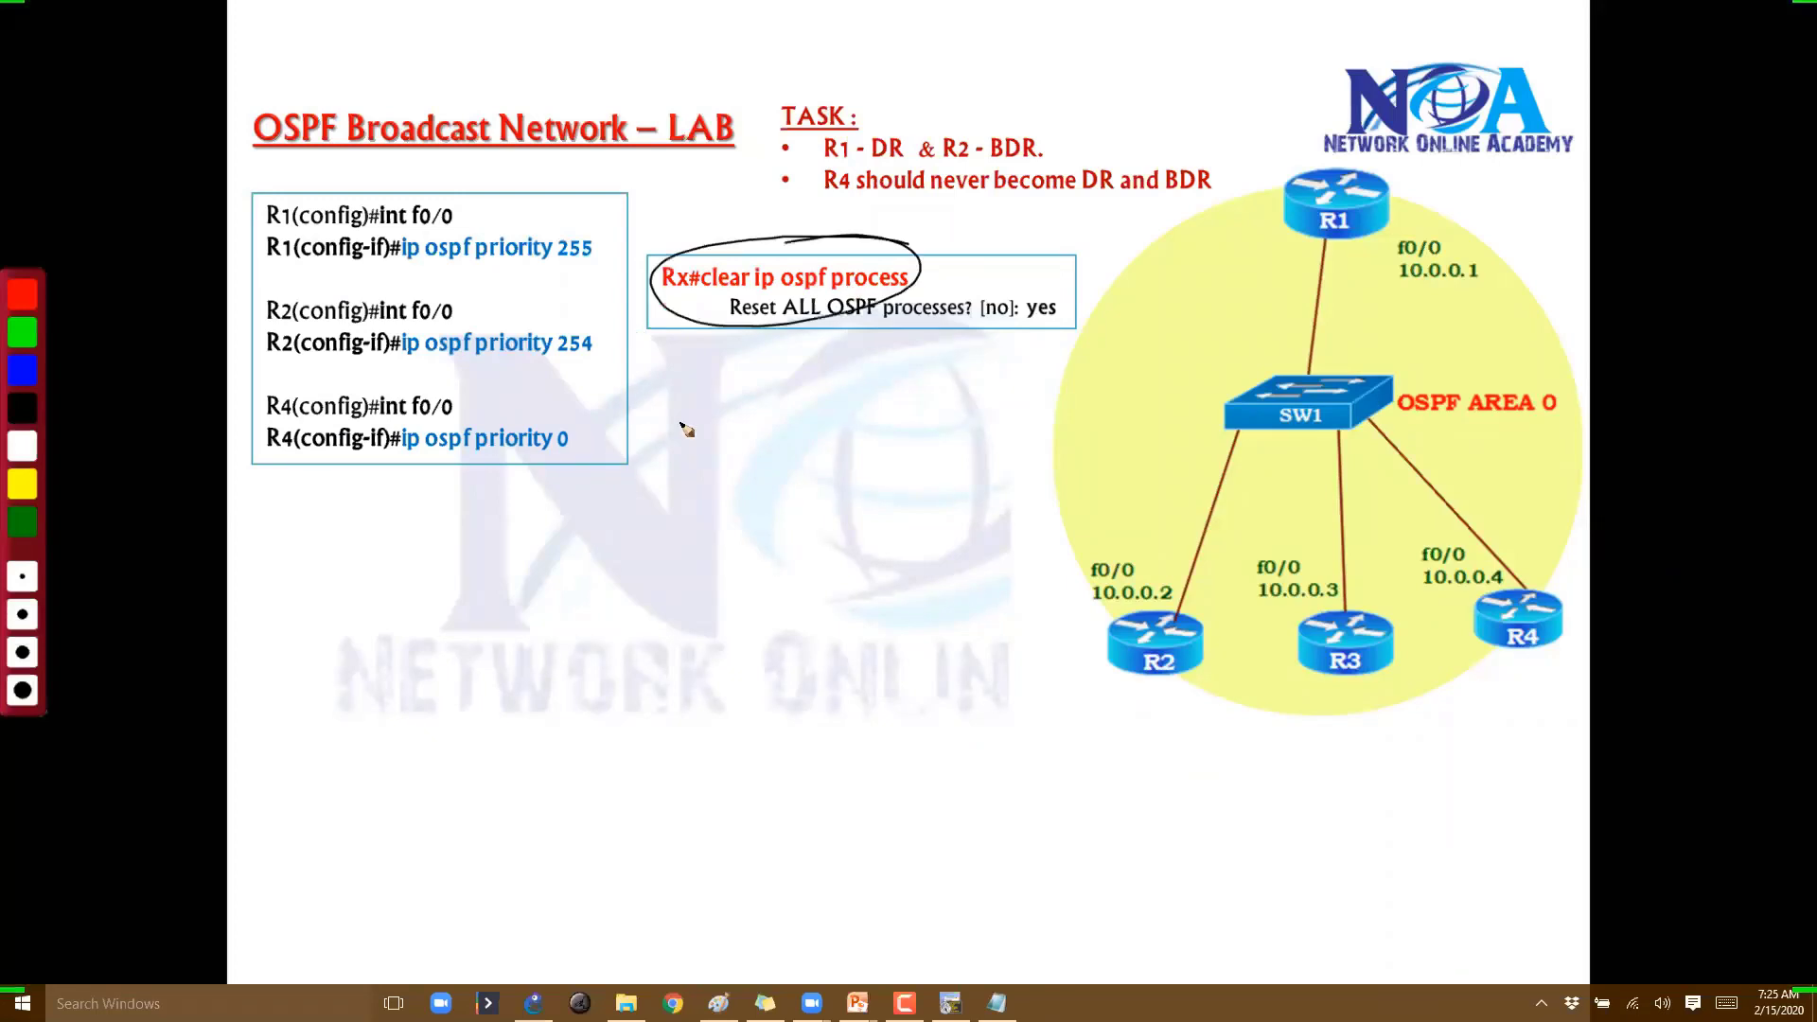
Draw a vertical line beside the priority commands and handwrite an underlined Non-preempt note with an arrow
left_click_drag(621, 280, 628, 470)
left_click_drag(637, 432, 699, 422)
left_click_drag(704, 422, 724, 420)
left_click_drag(731, 394, 729, 440)
left_click(832, 418)
left_click_drag(744, 416, 829, 428)
left_click_drag(859, 411, 845, 442)
left_click_drag(870, 413, 901, 422)
mouse_move(684, 460)
left_mouse_down()
mouse_move(924, 442)
mouse_move(946, 419)
left_mouse_up()
left_click_drag(923, 430, 950, 427)
left_click_drag(945, 415, 943, 435)
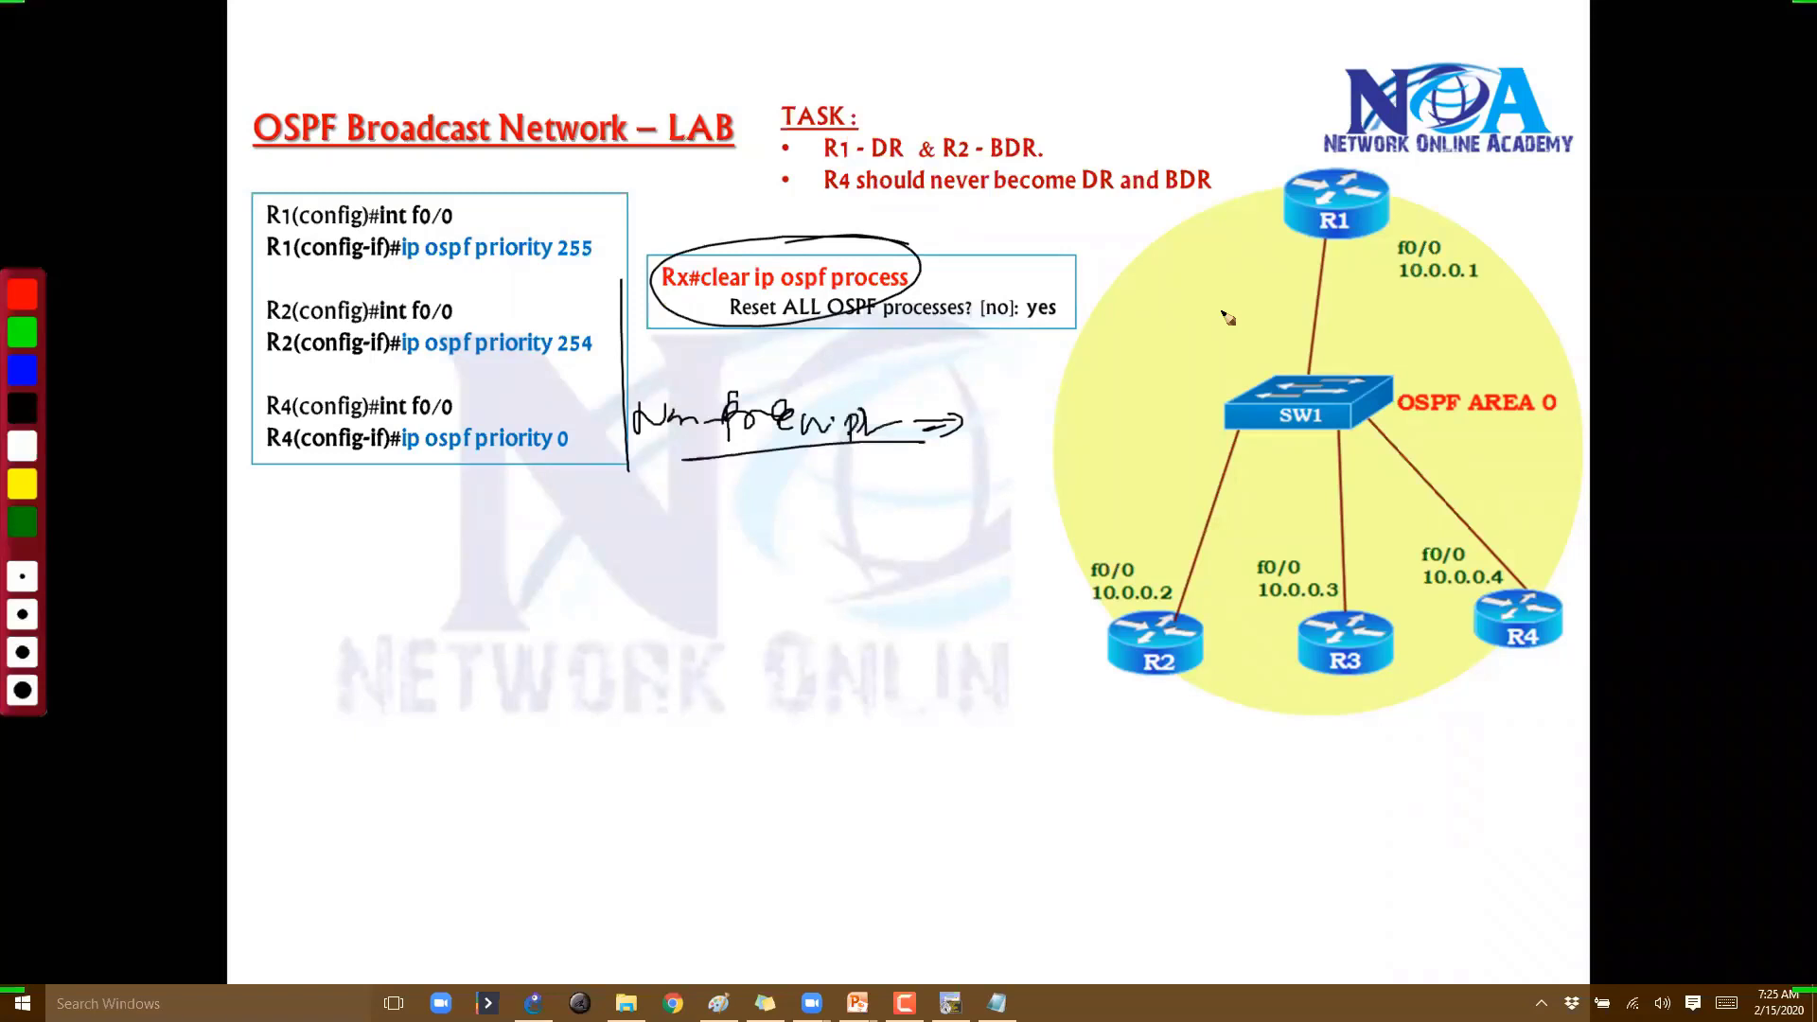
Handwrite RID / Priority below the Non-preempt note, then circle and underline it and add an arrow
left_click_drag(676, 526, 698, 528)
mouse_move(703, 508)
left_mouse_down()
mouse_move(716, 528)
mouse_move(739, 511)
left_mouse_up()
mouse_move(766, 500)
left_mouse_down()
mouse_move(762, 553)
mouse_move(829, 516)
mouse_move(883, 536)
left_mouse_up()
left_click_drag(904, 530, 923, 519)
left_click_drag(726, 563, 935, 557)
left_click_drag(913, 492, 908, 565)
left_click_drag(857, 464, 917, 488)
left_click_drag(933, 527, 1016, 527)
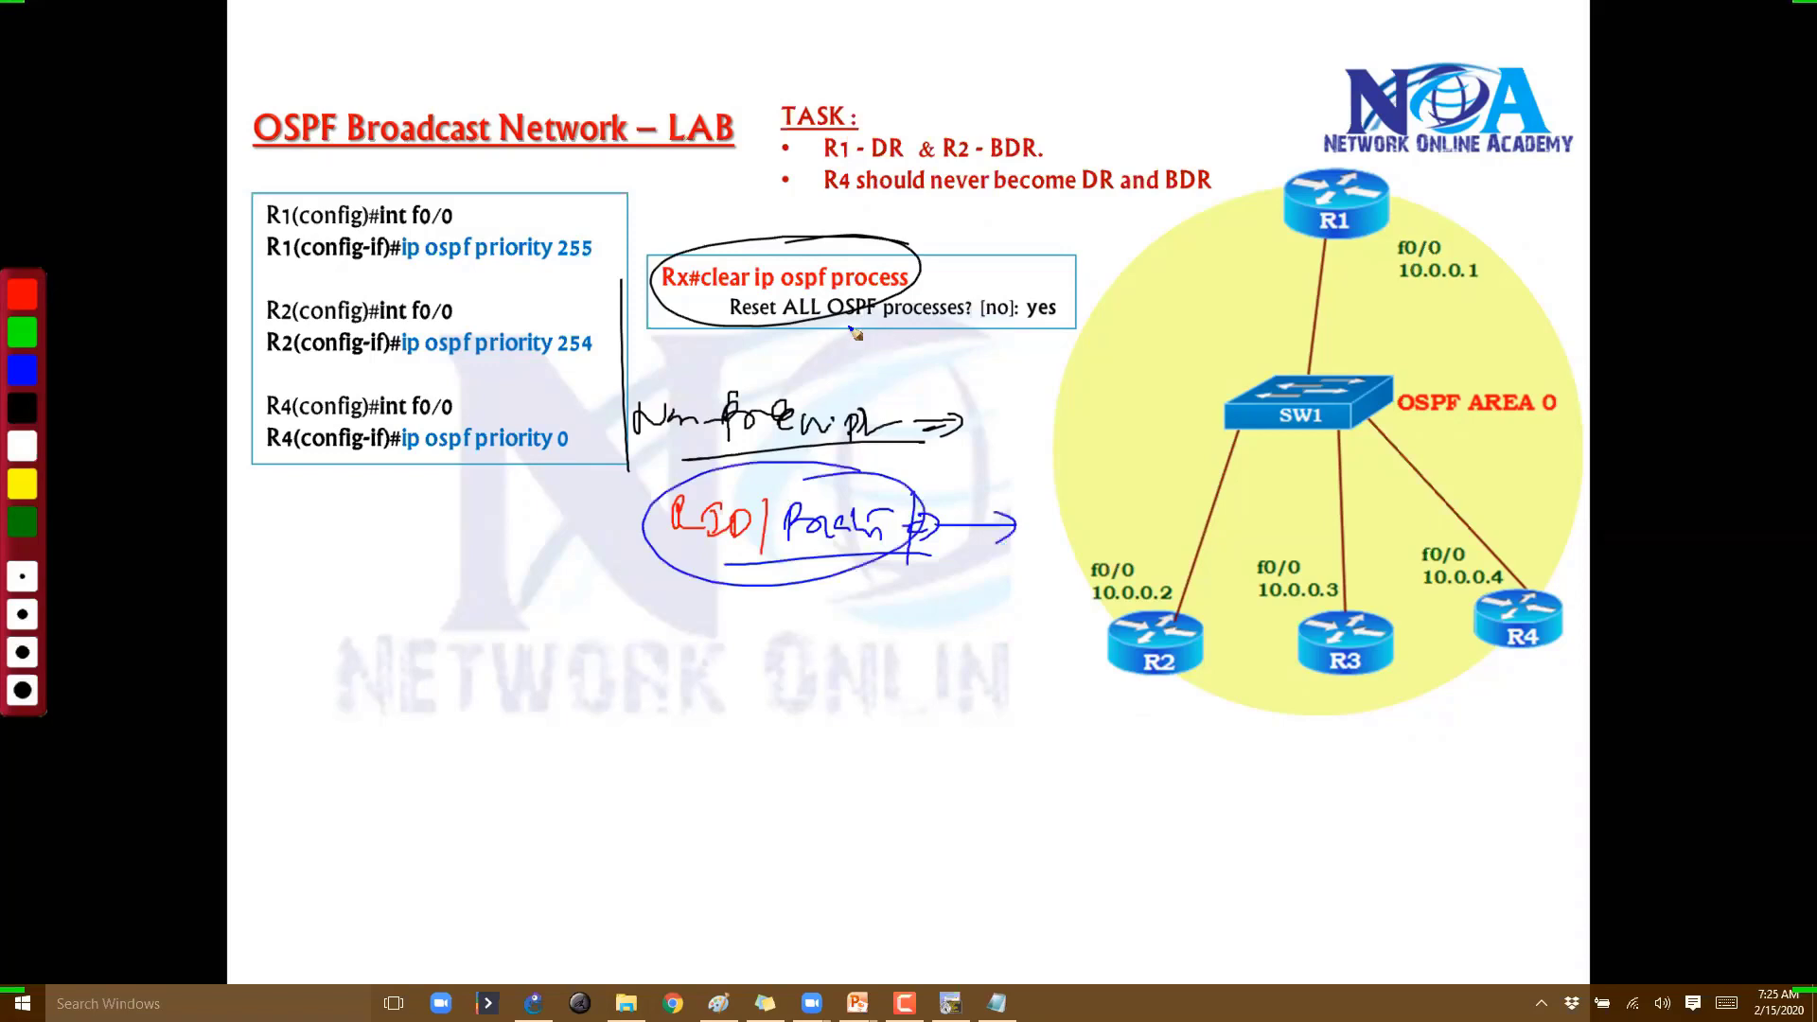
Handwrite Reload with an arrow above the clear ip ospf process box, then clear all the slide markup
left_click_drag(909, 223, 934, 248)
left_click_drag(937, 242, 977, 244)
left_click_drag(987, 242, 1010, 244)
left_click_drag(1021, 237, 1062, 236)
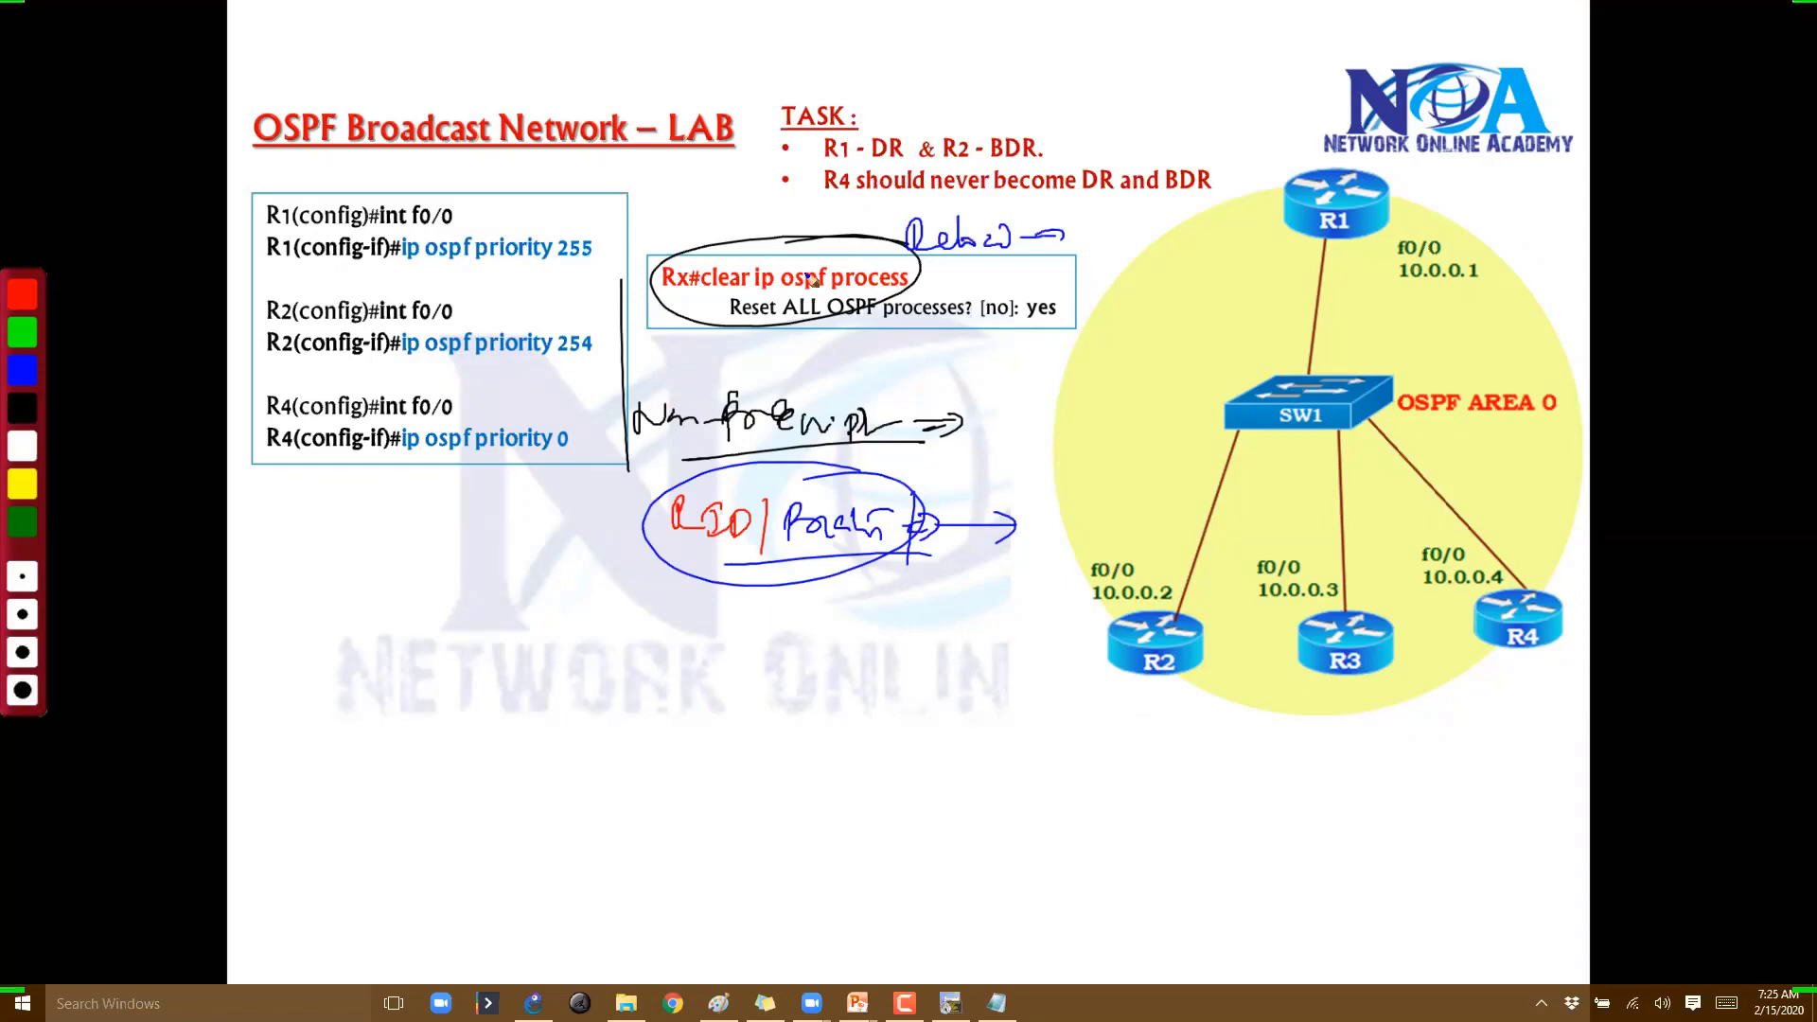
key("Escape")
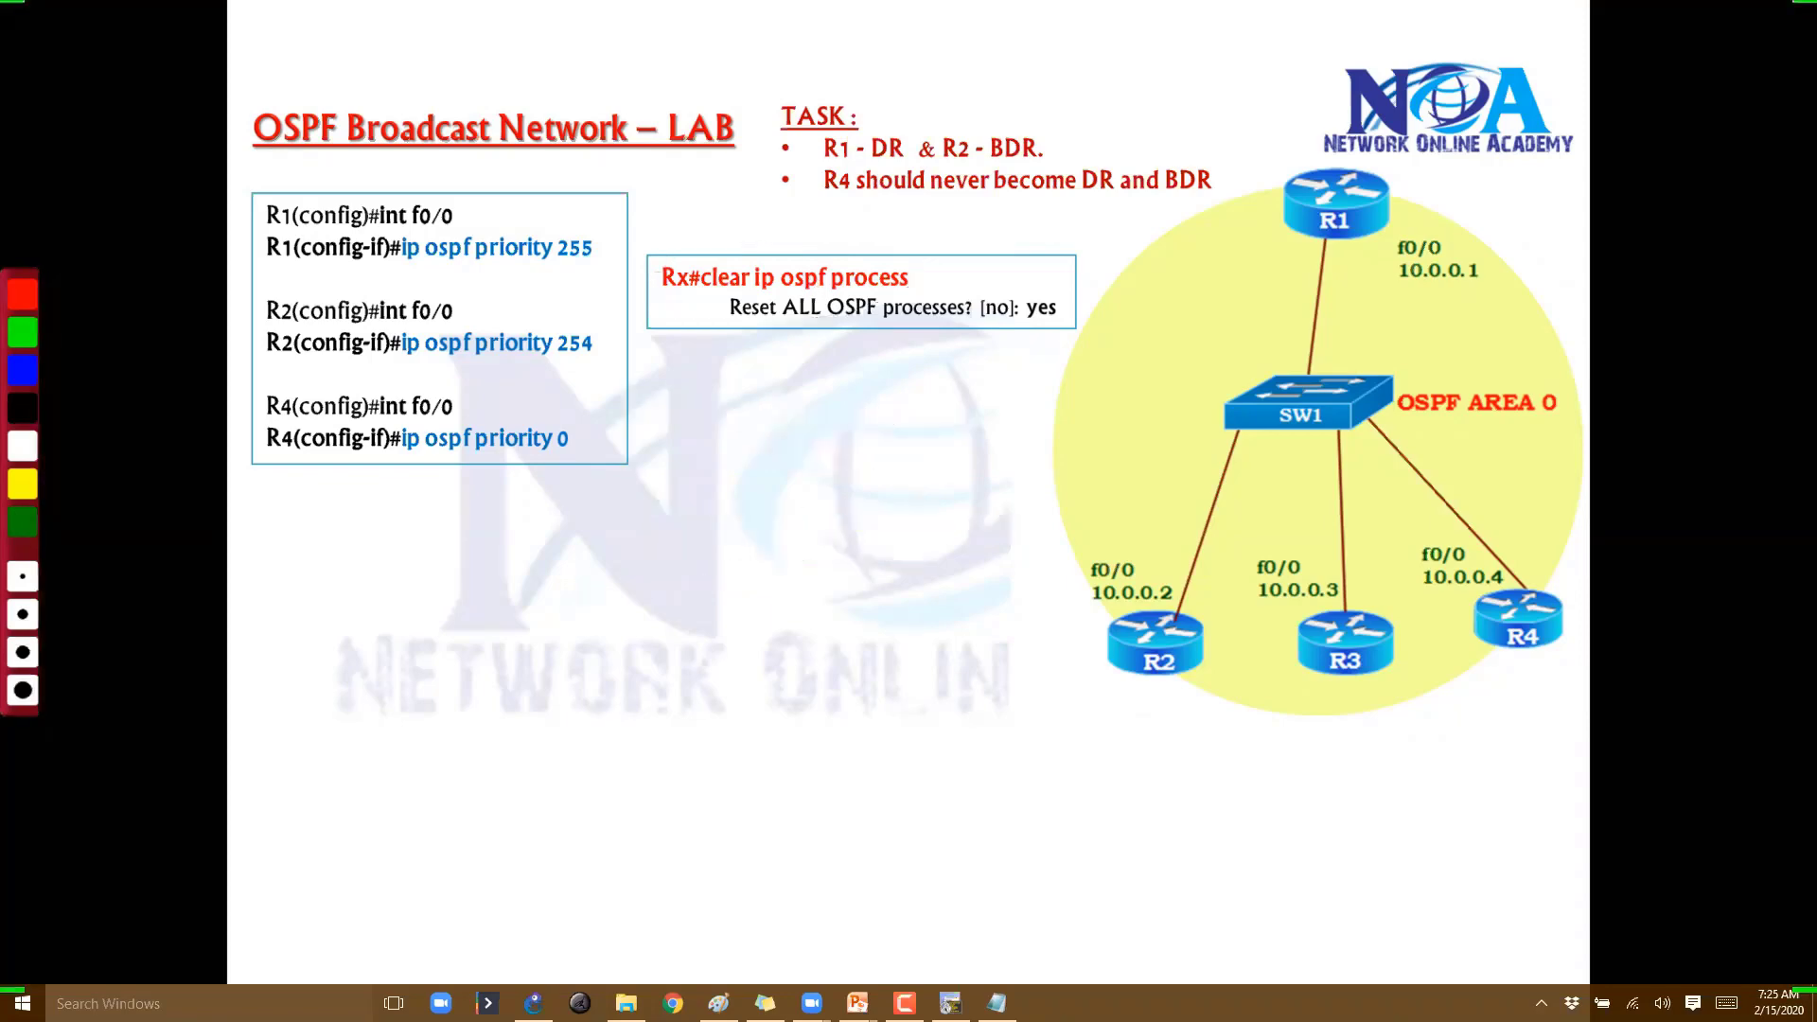
key("ctrl+shift+h")
Switch to the R4 session and reset all its OSPF processes with clear ip ospf process, answering yes
key("alt+Tab")
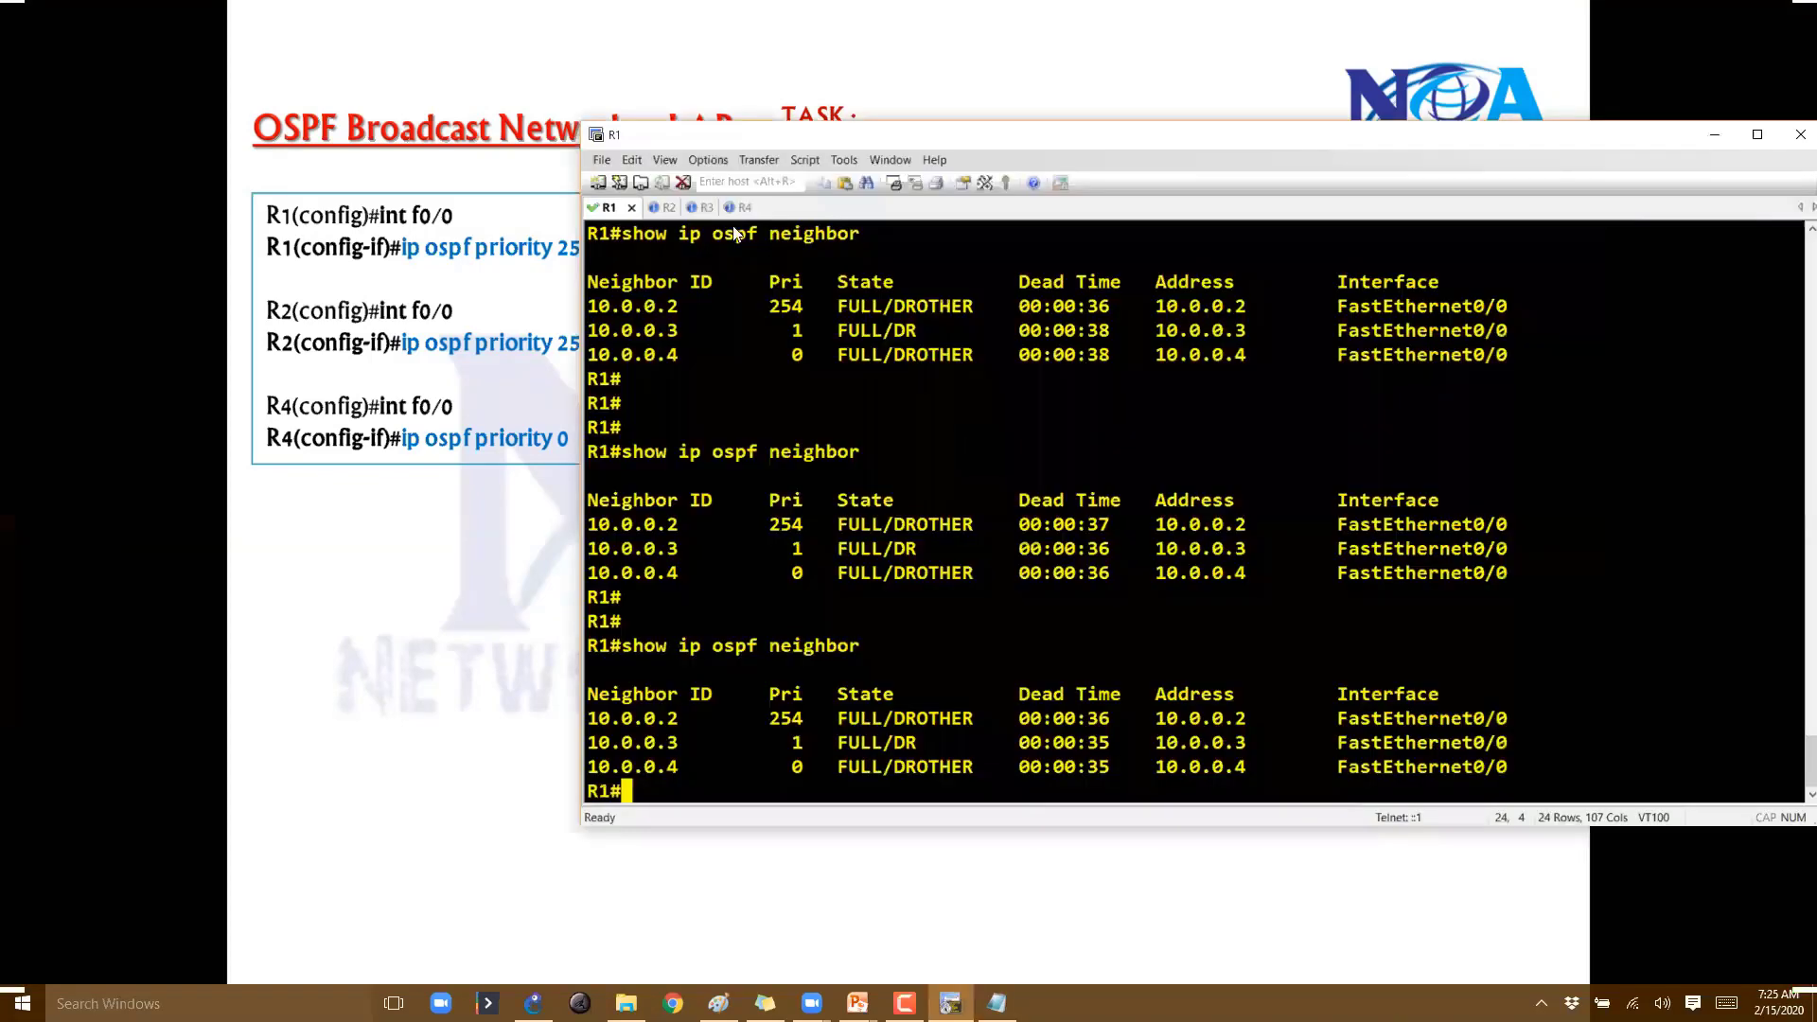
key("alt+4")
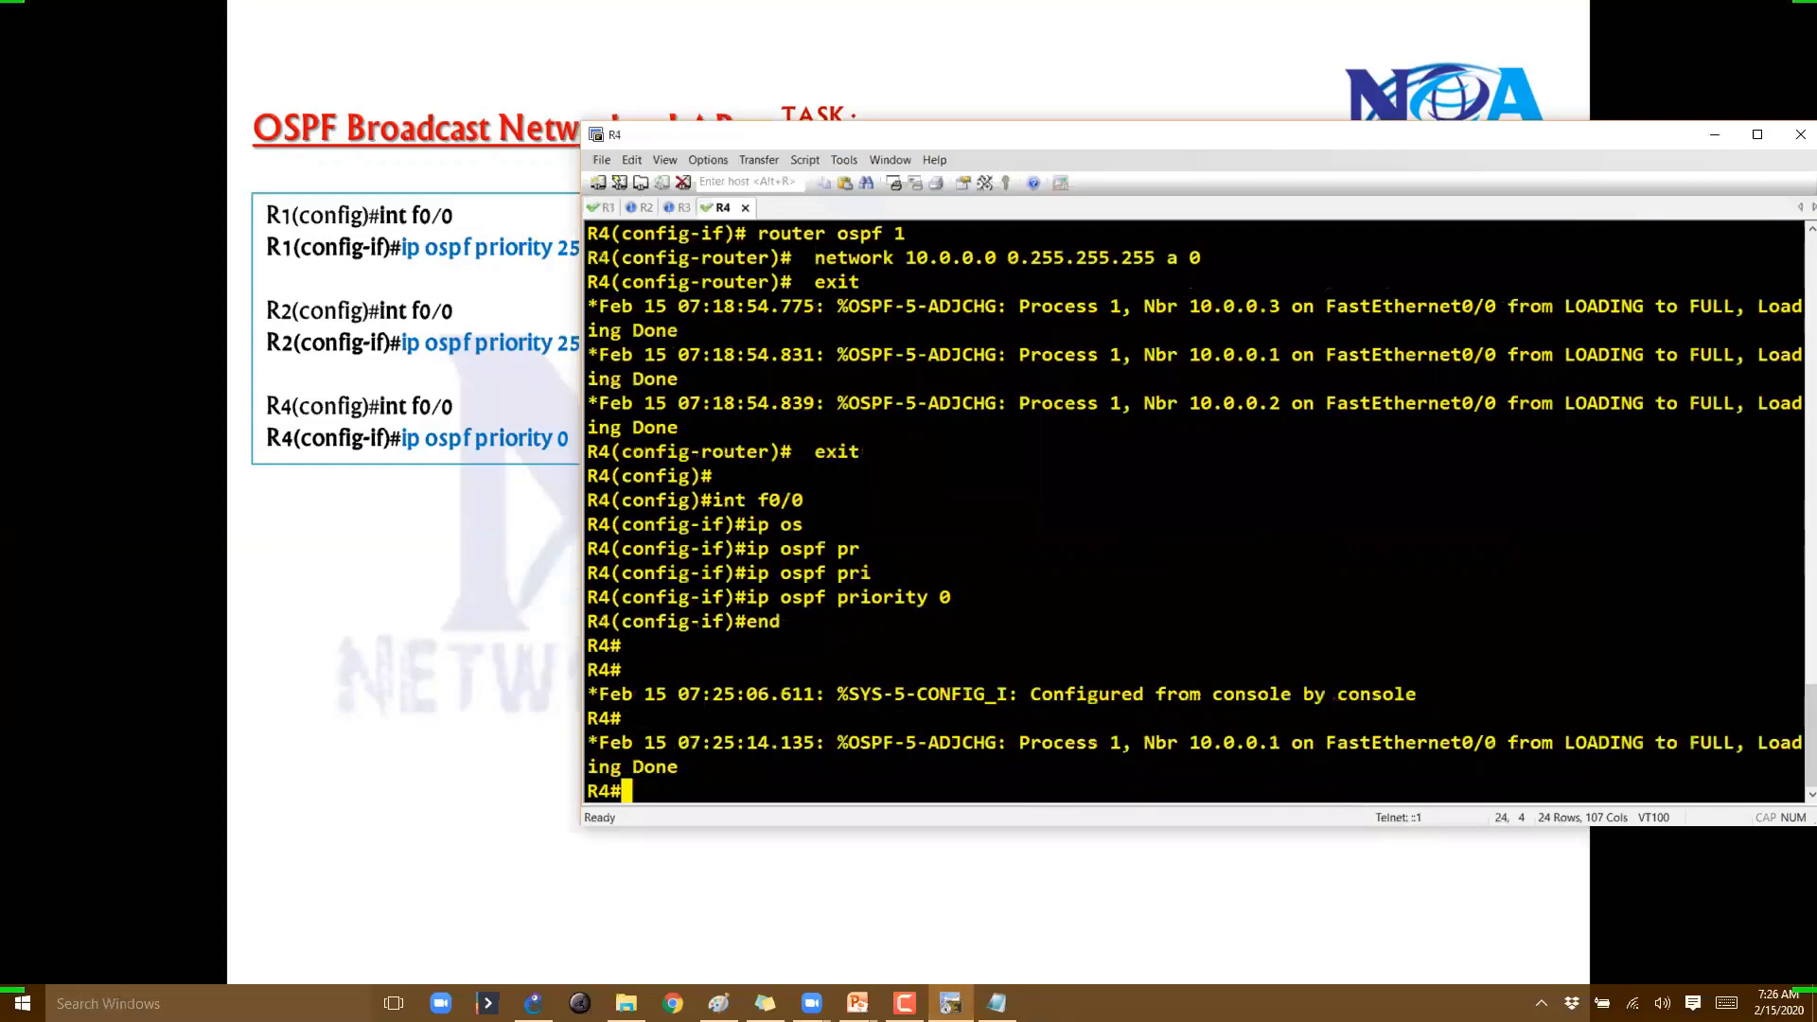
key("Return")
key("Return")
type("celar ip o")
key("Tab")
key("Return")
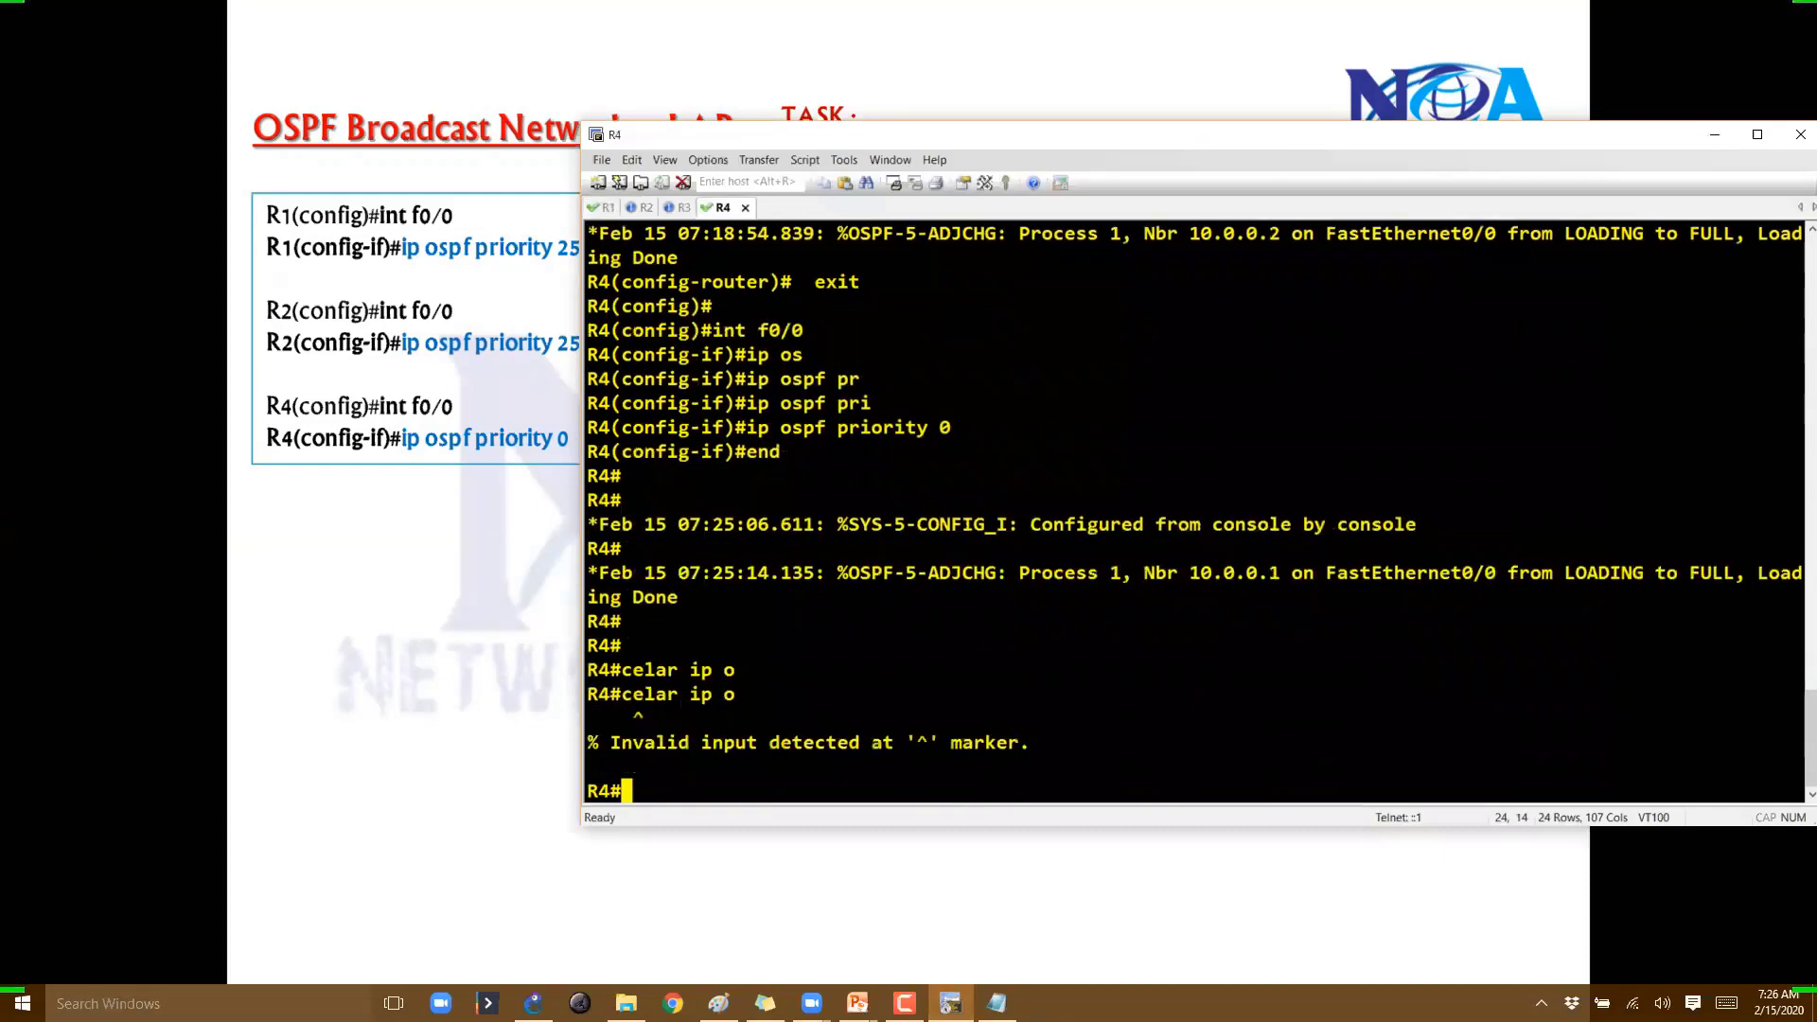
type("clear ip os")
key("Tab")
type("pr")
key("Tab")
key("Return")
type("yes")
key("Return")
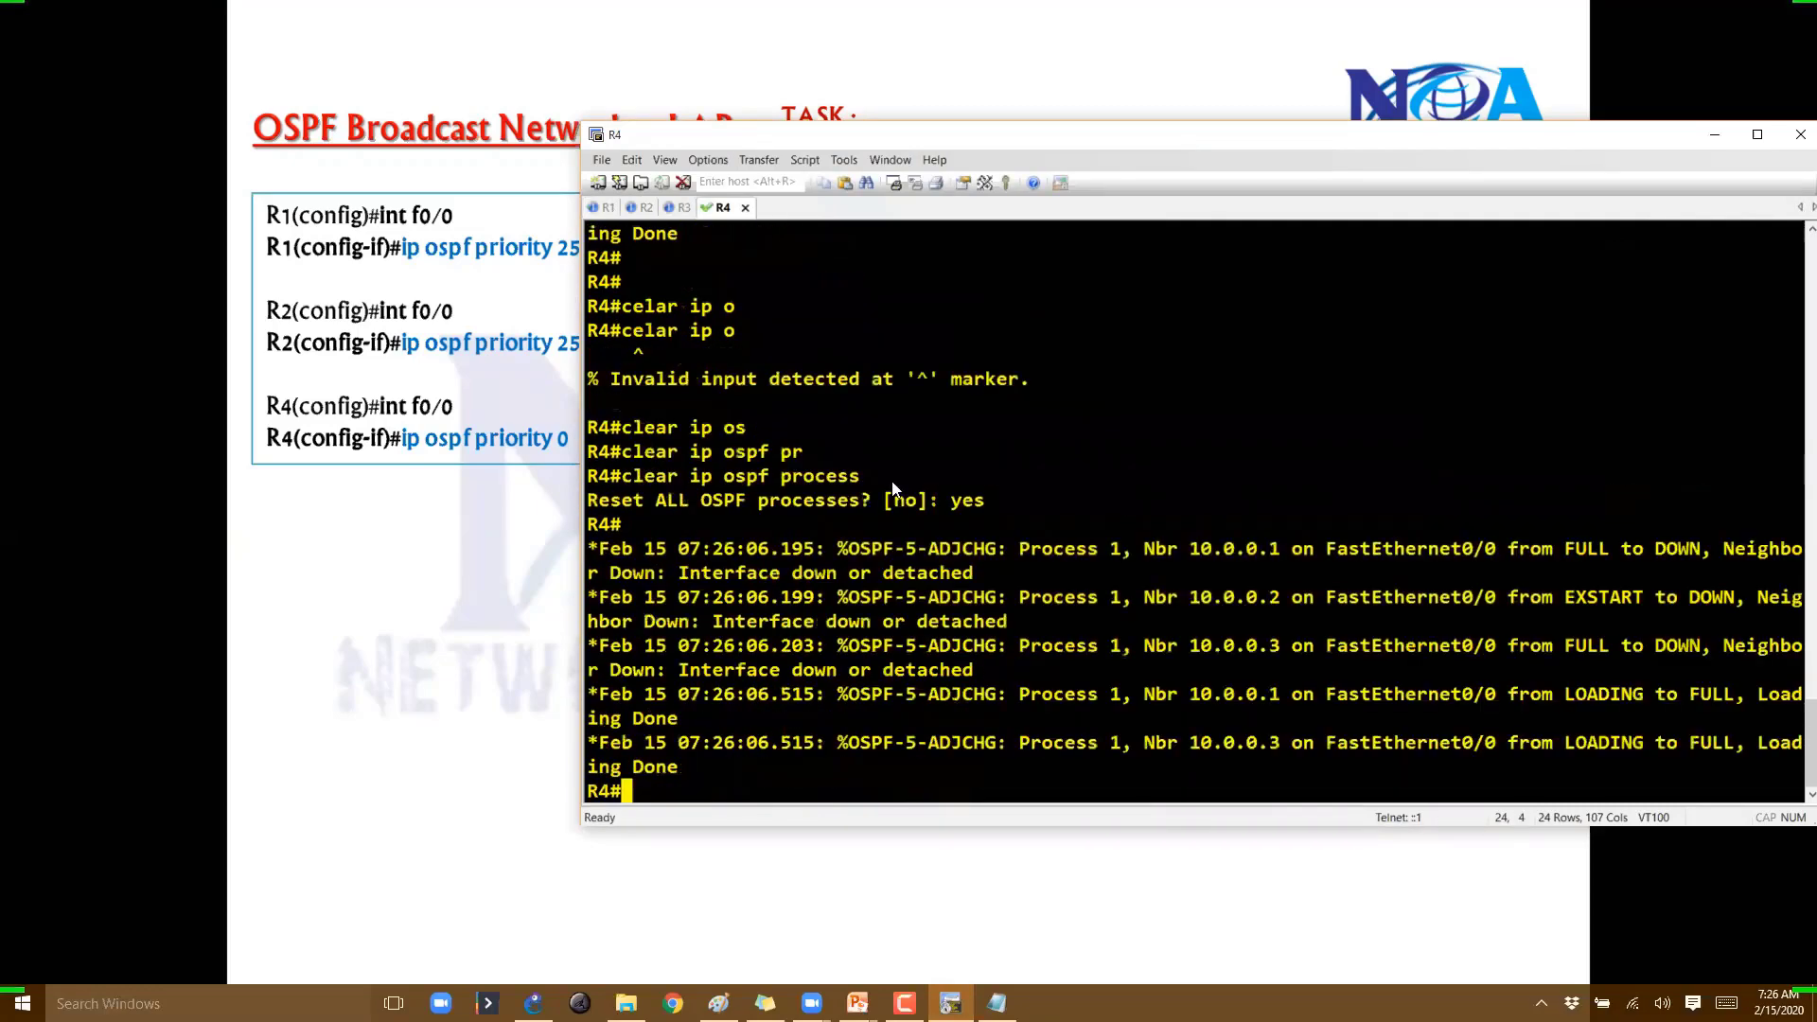
Copy the clear ip ospf process command from R4, leave configuration mode on R3, and run and confirm the reset there
left_click_drag(622, 476, 725, 476)
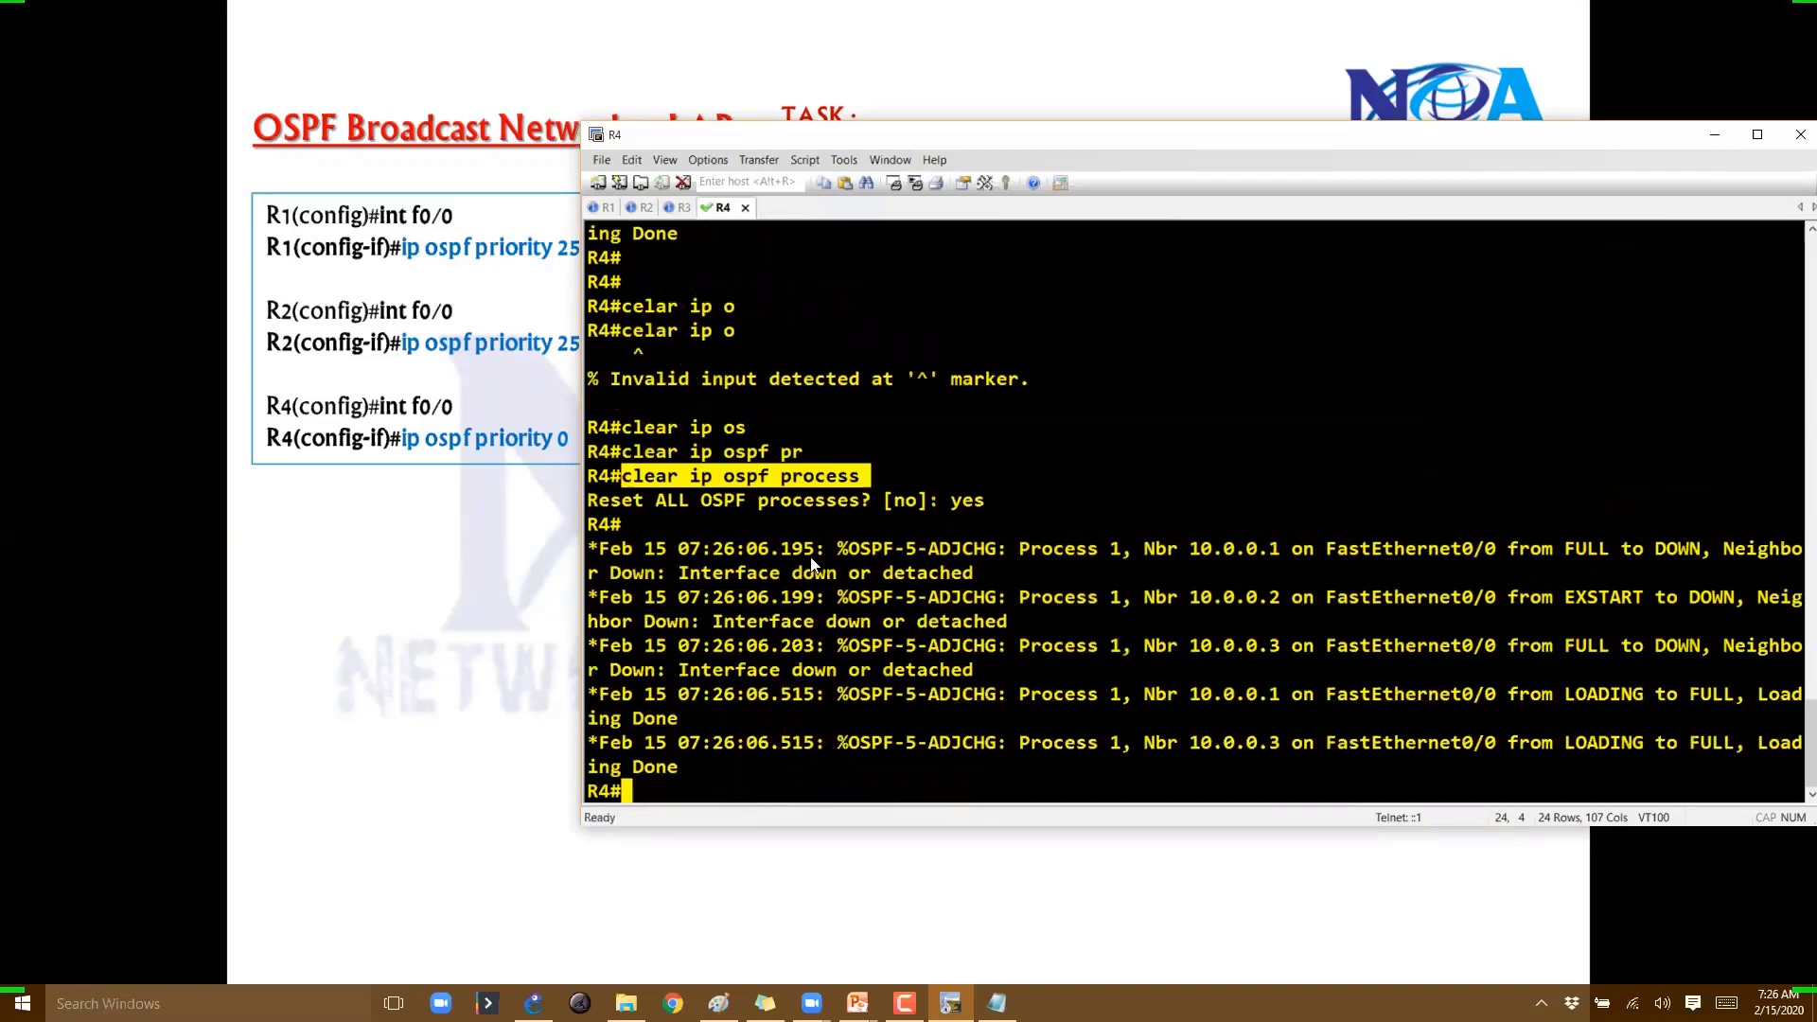
left_click(680, 210)
type("end")
key("Return")
key("Return")
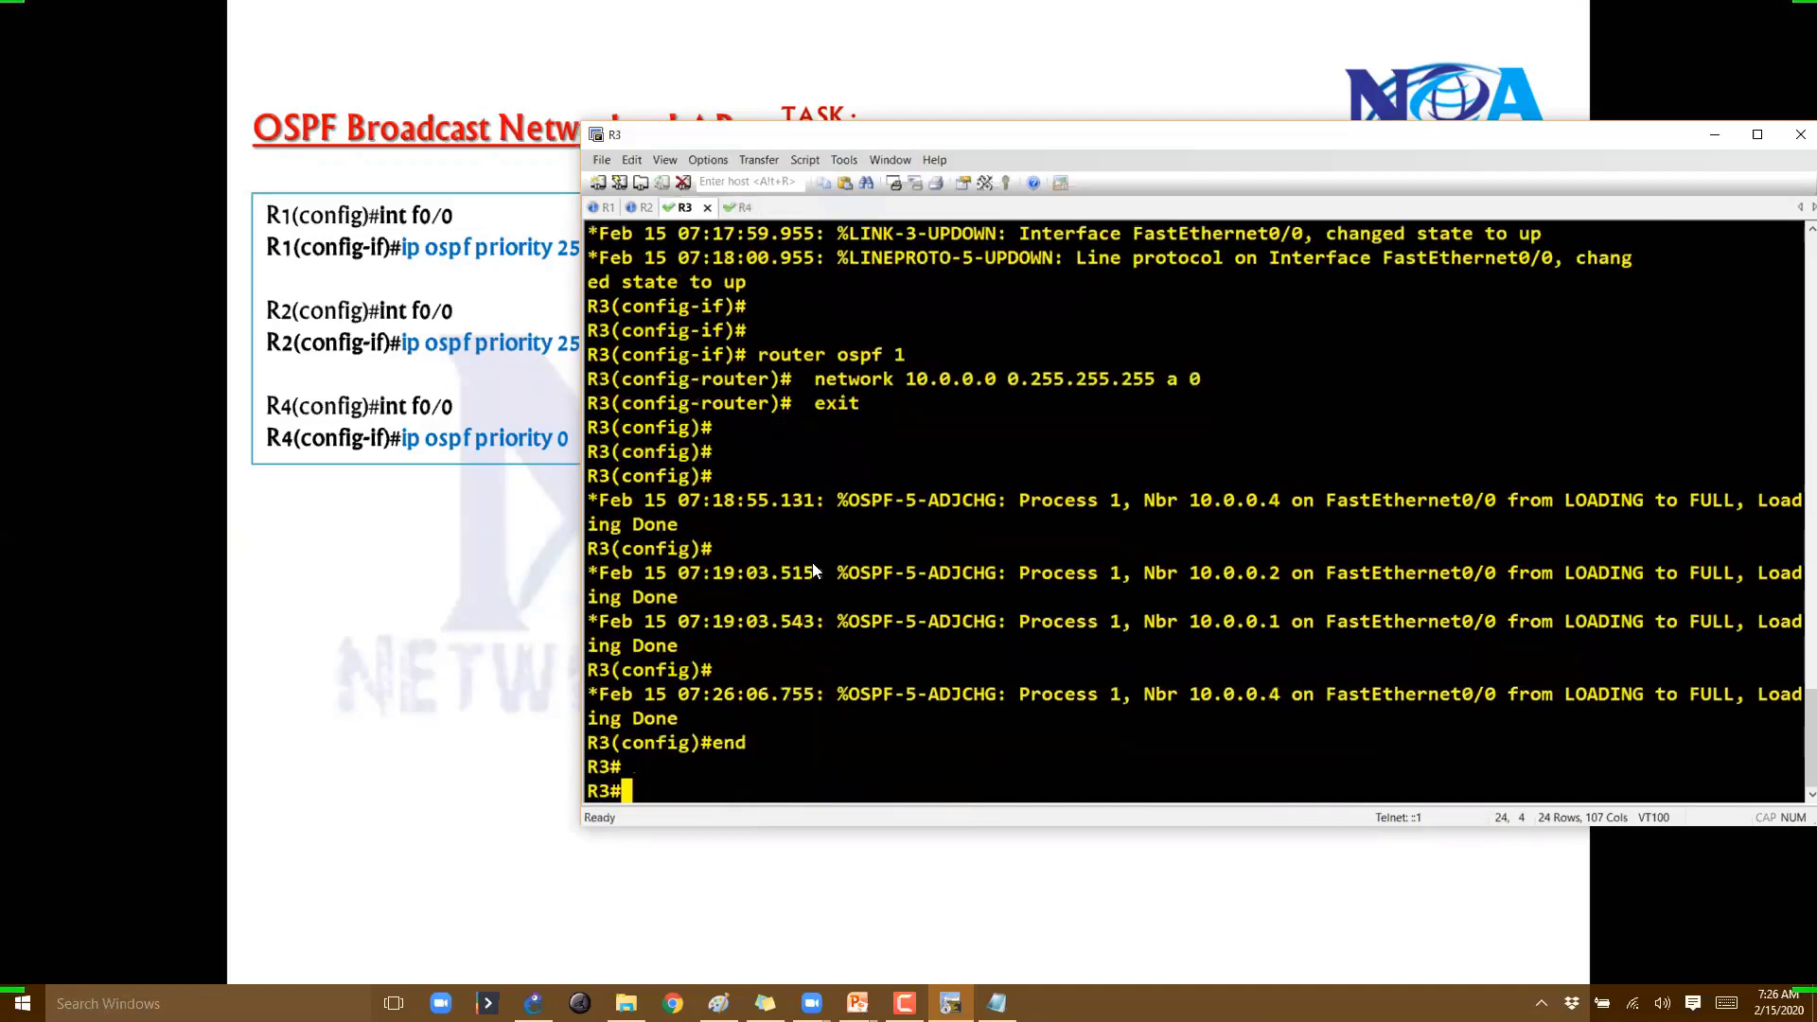
right_click(812, 568)
key("Return")
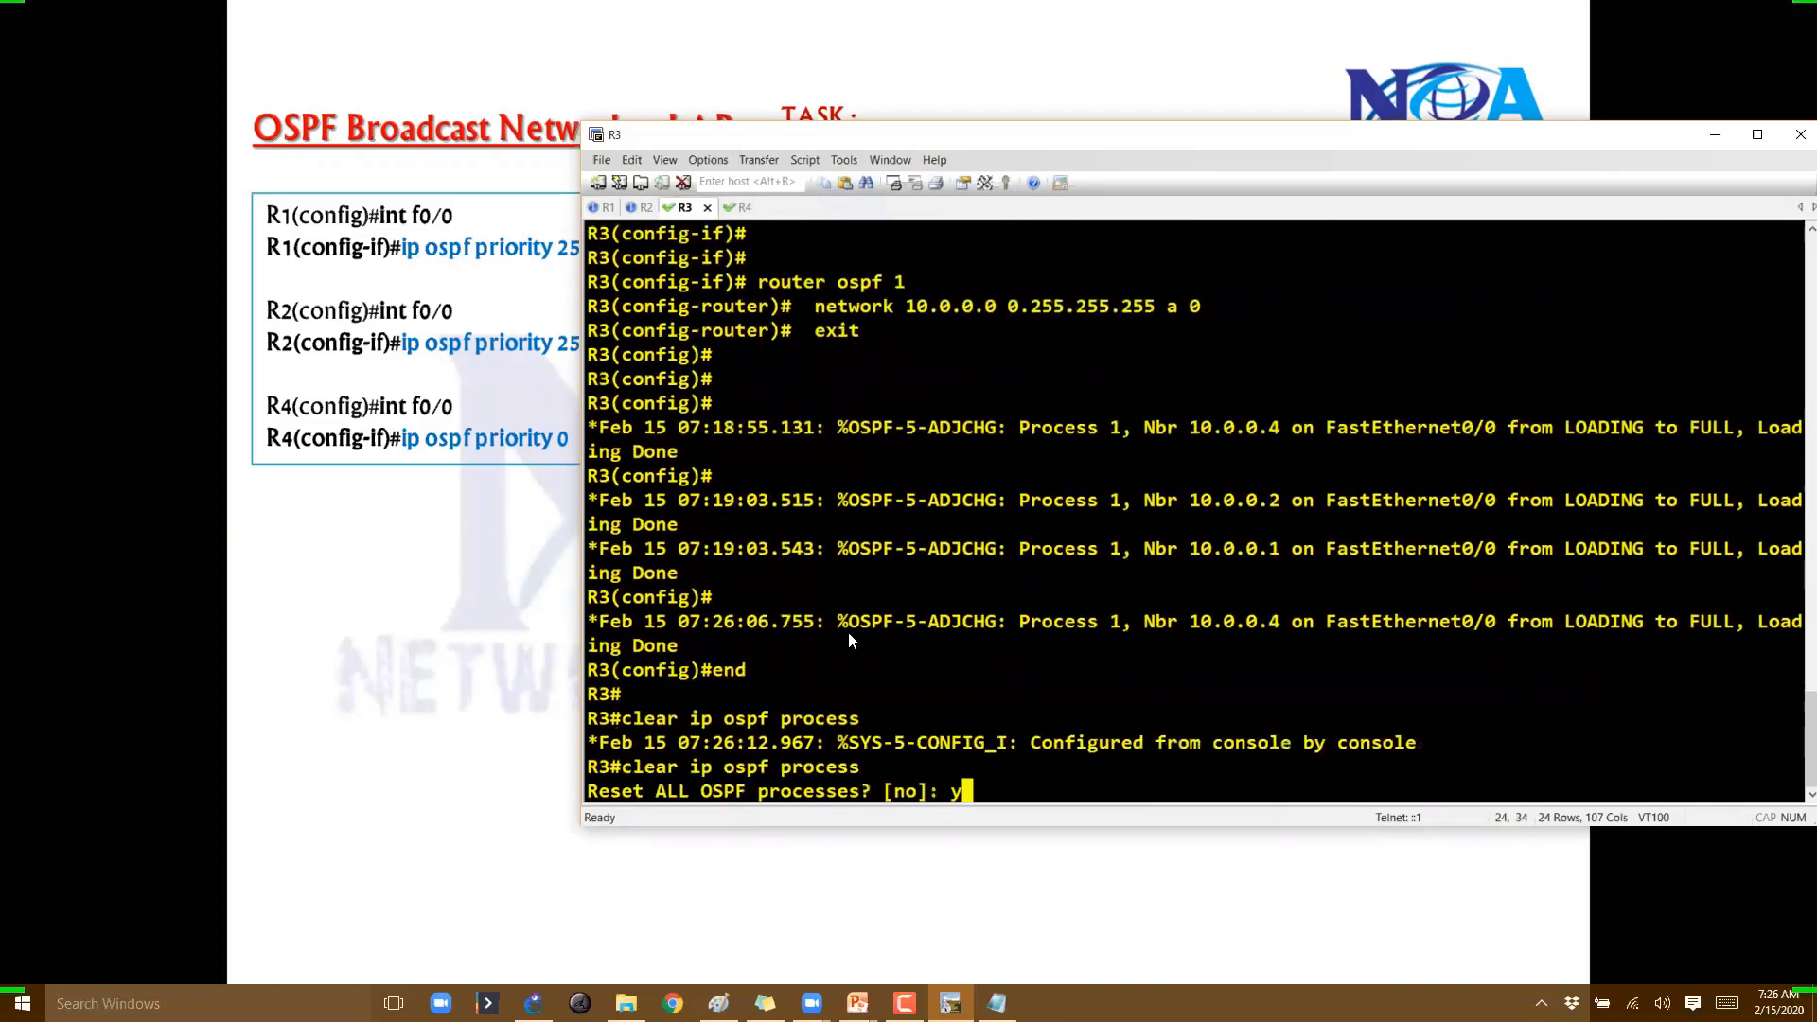
type("y")
key("Return")
Leave configuration mode on R2, run clear ip ospf process there and confirm resetting all OSPF processes
left_click(645, 209)
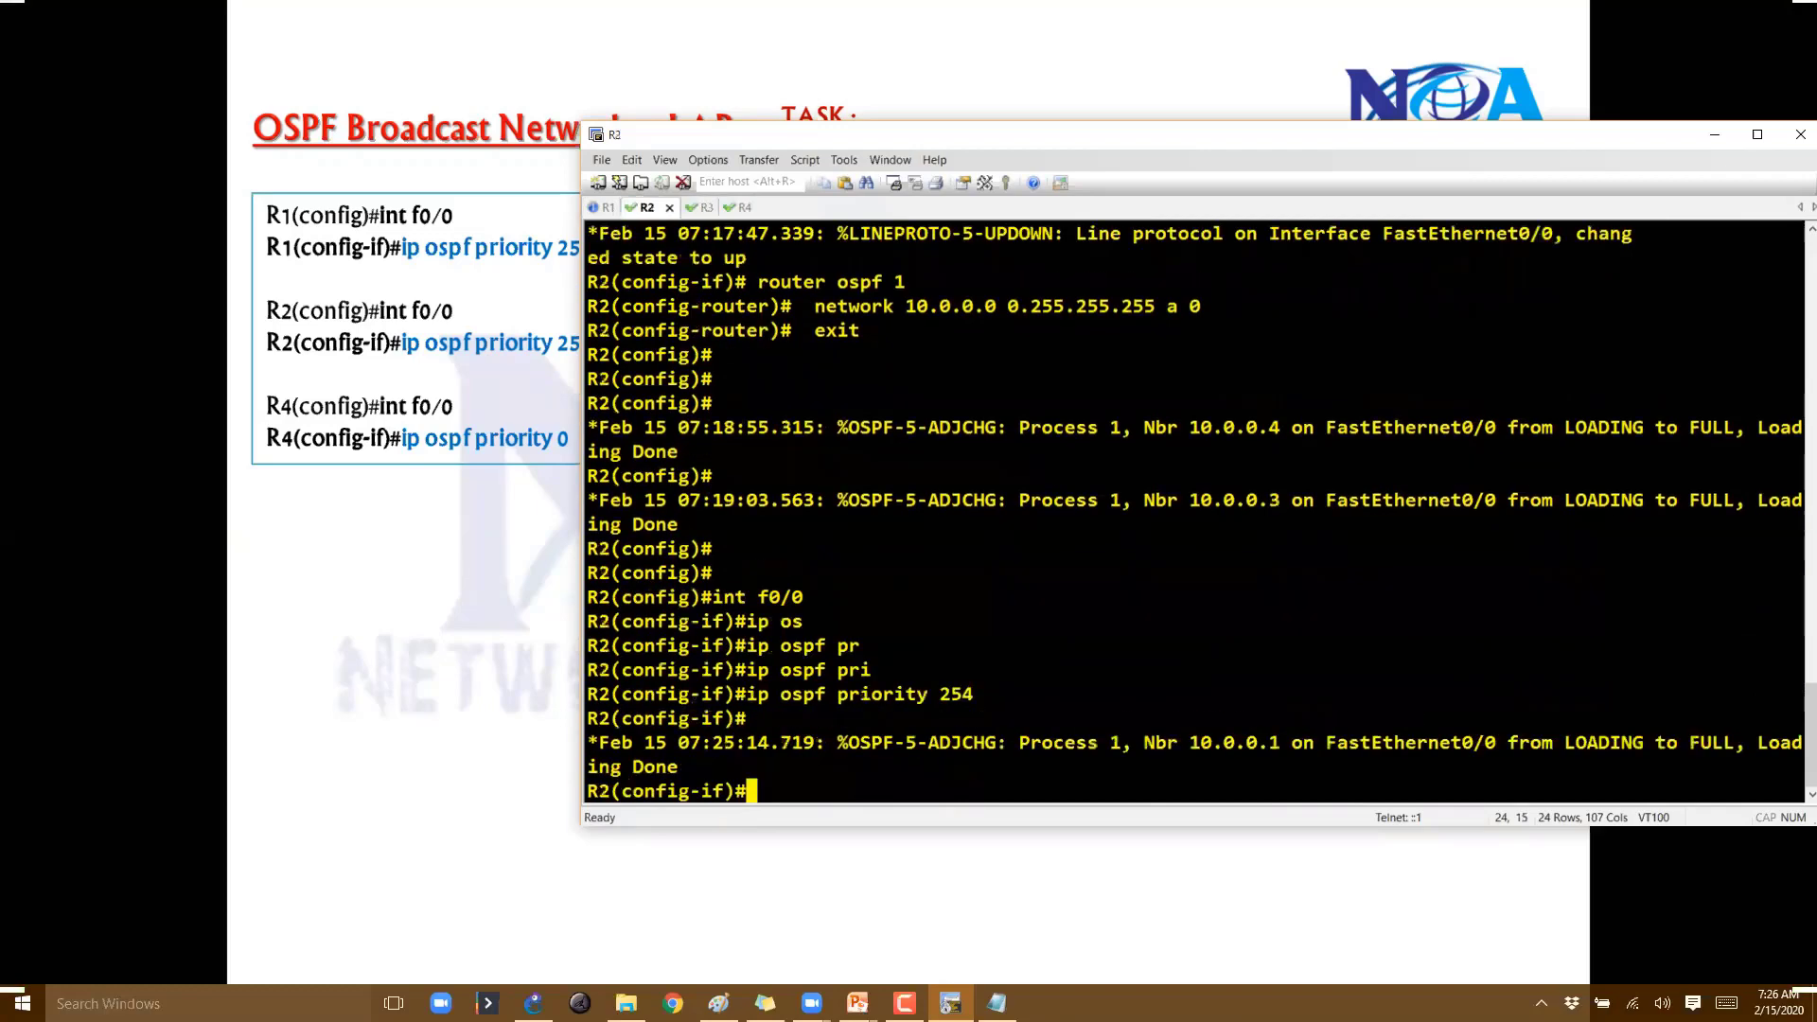
key("Return")
type("end")
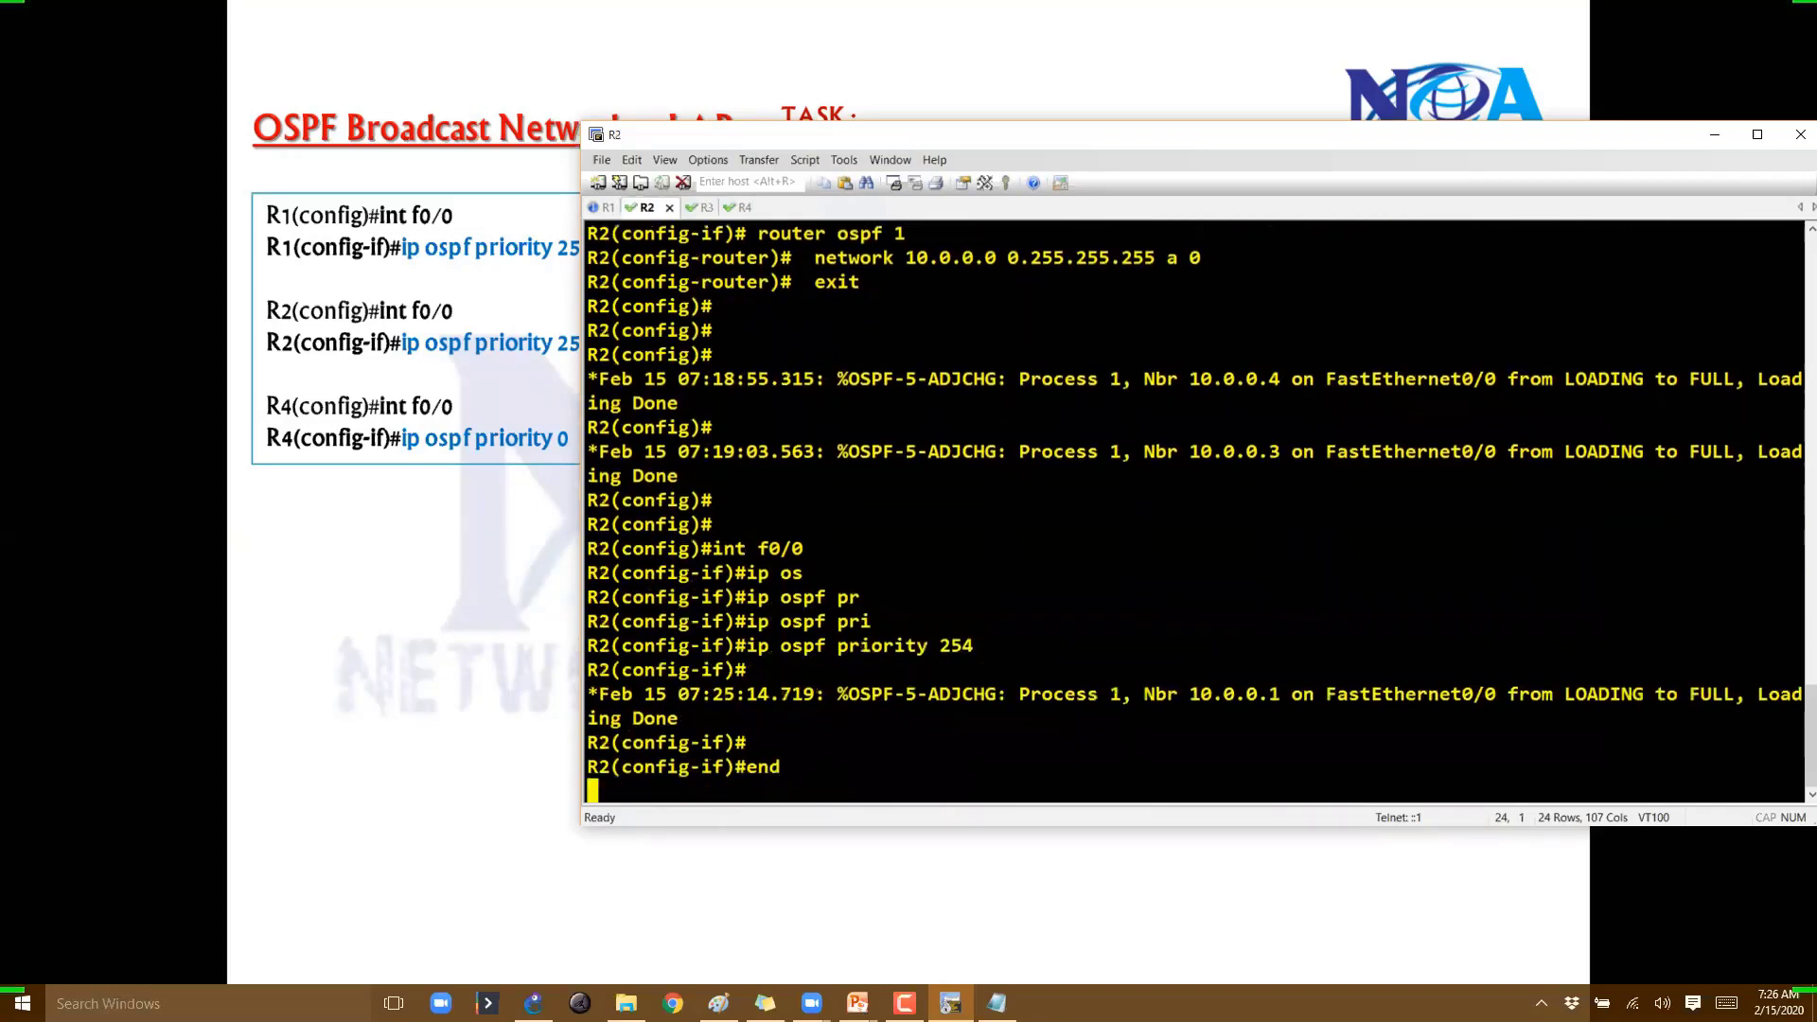
key("Return")
key("Return")
right_click(782, 568)
key("Return")
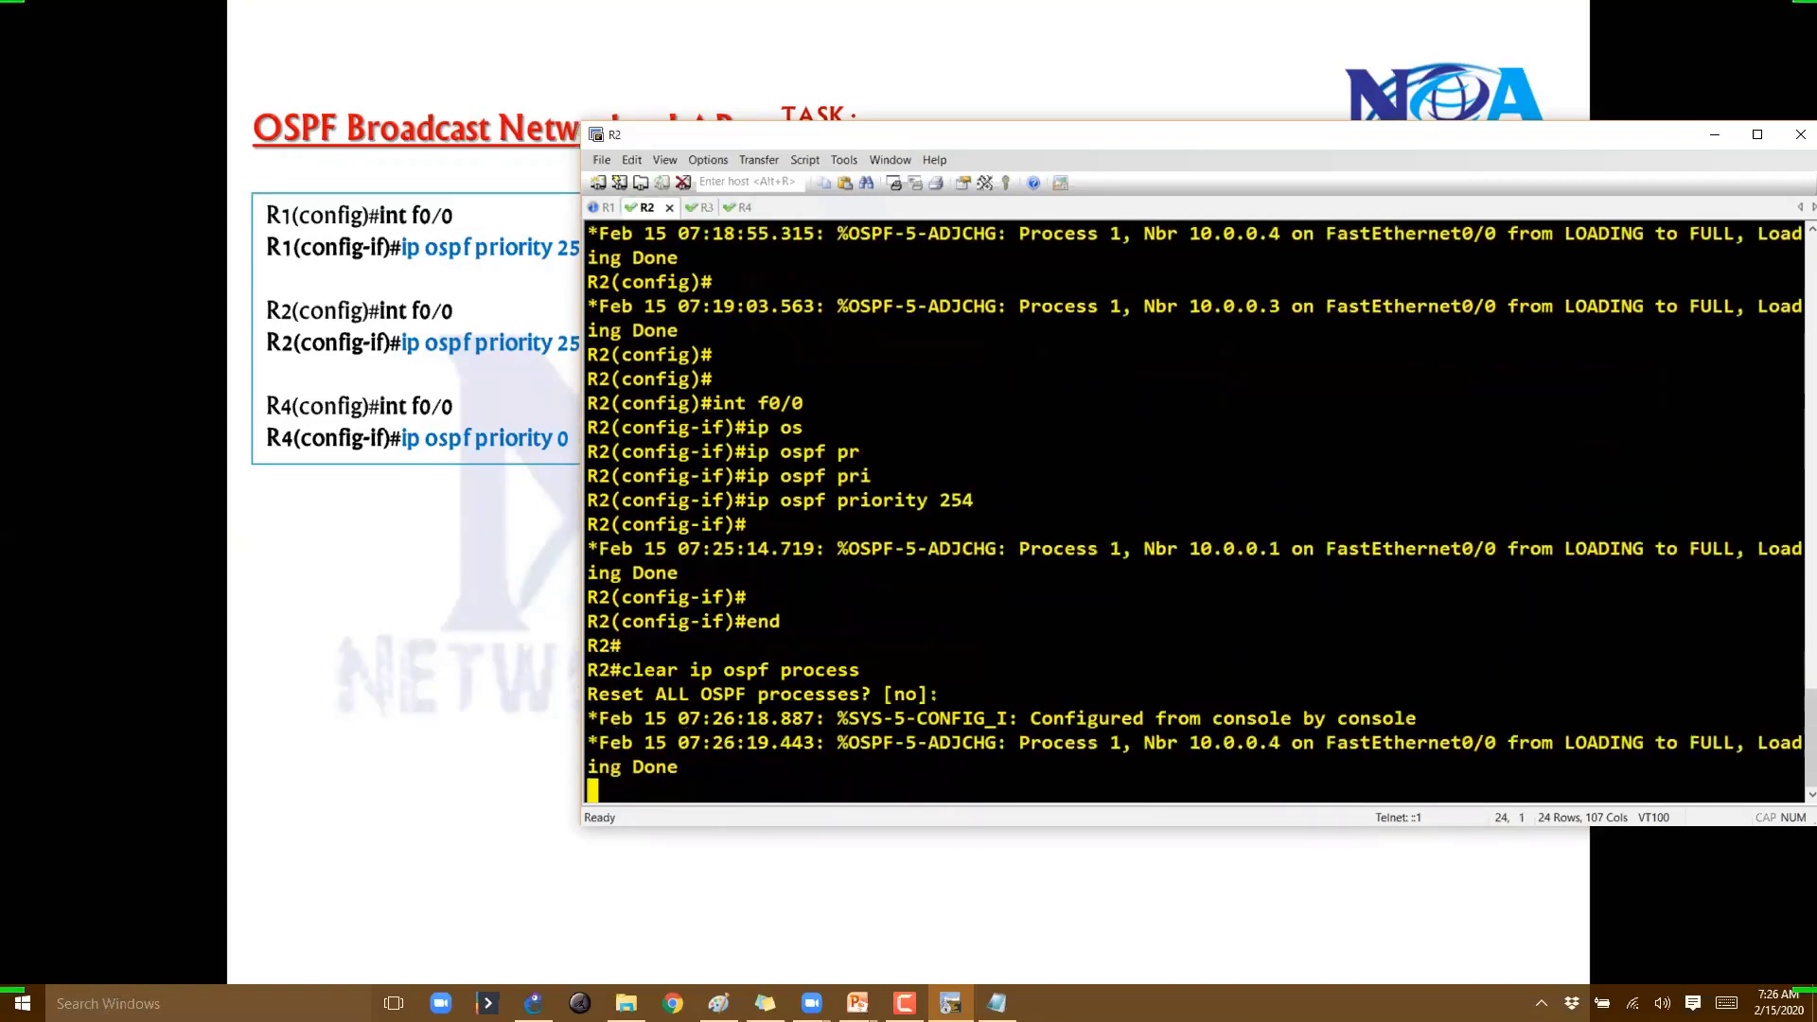
type("y")
key("Return")
type("y")
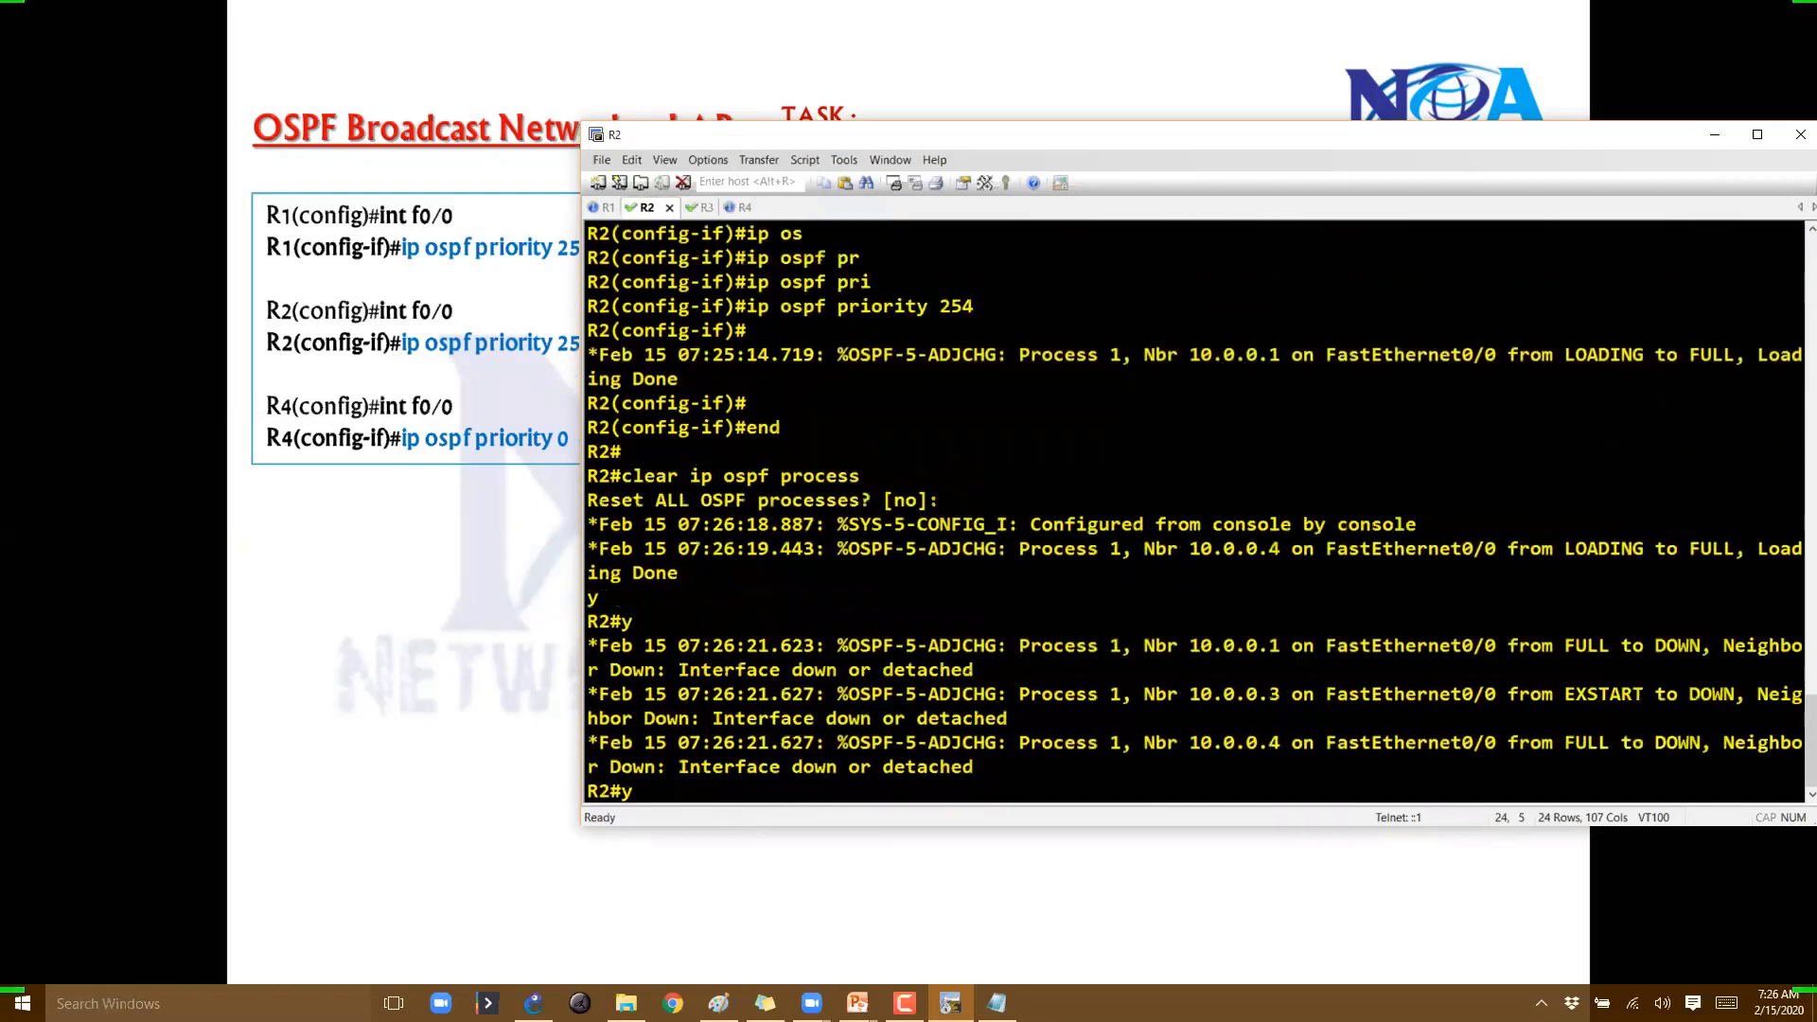
On R1, run clear ip ospf process and answer y to reset all its OSPF processes
left_click(598, 212)
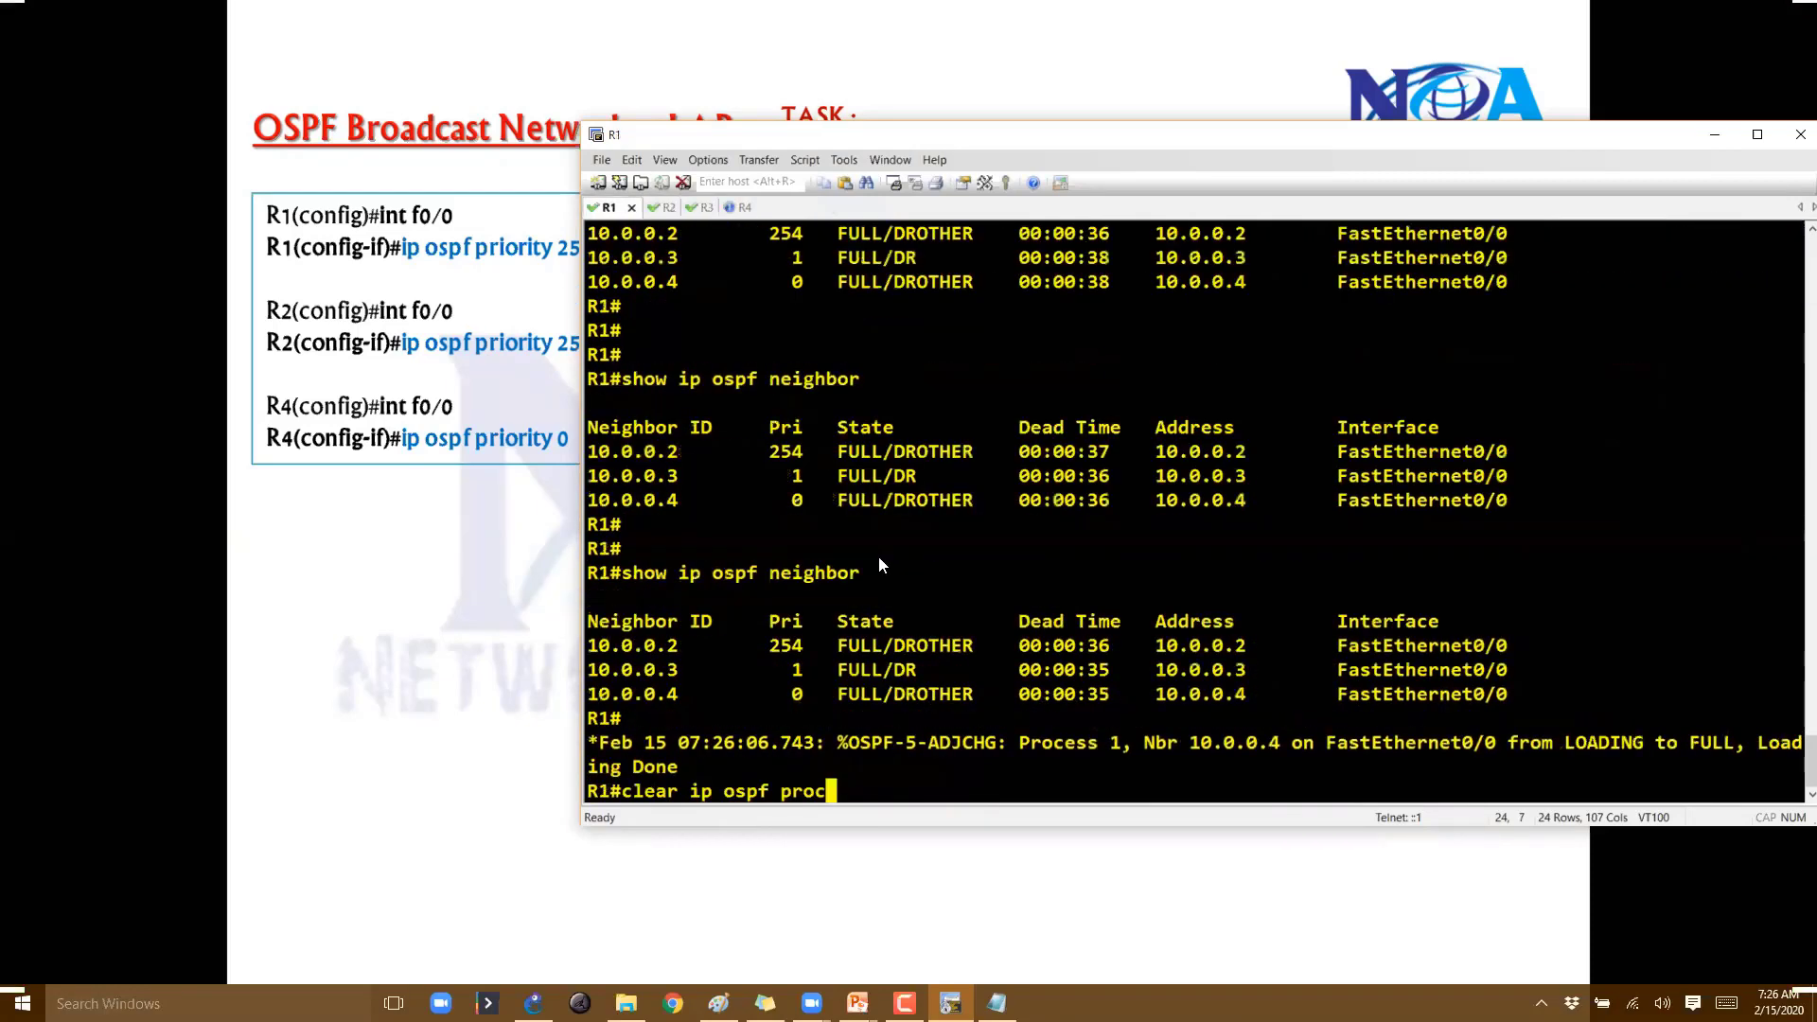
type("ess")
key("Return")
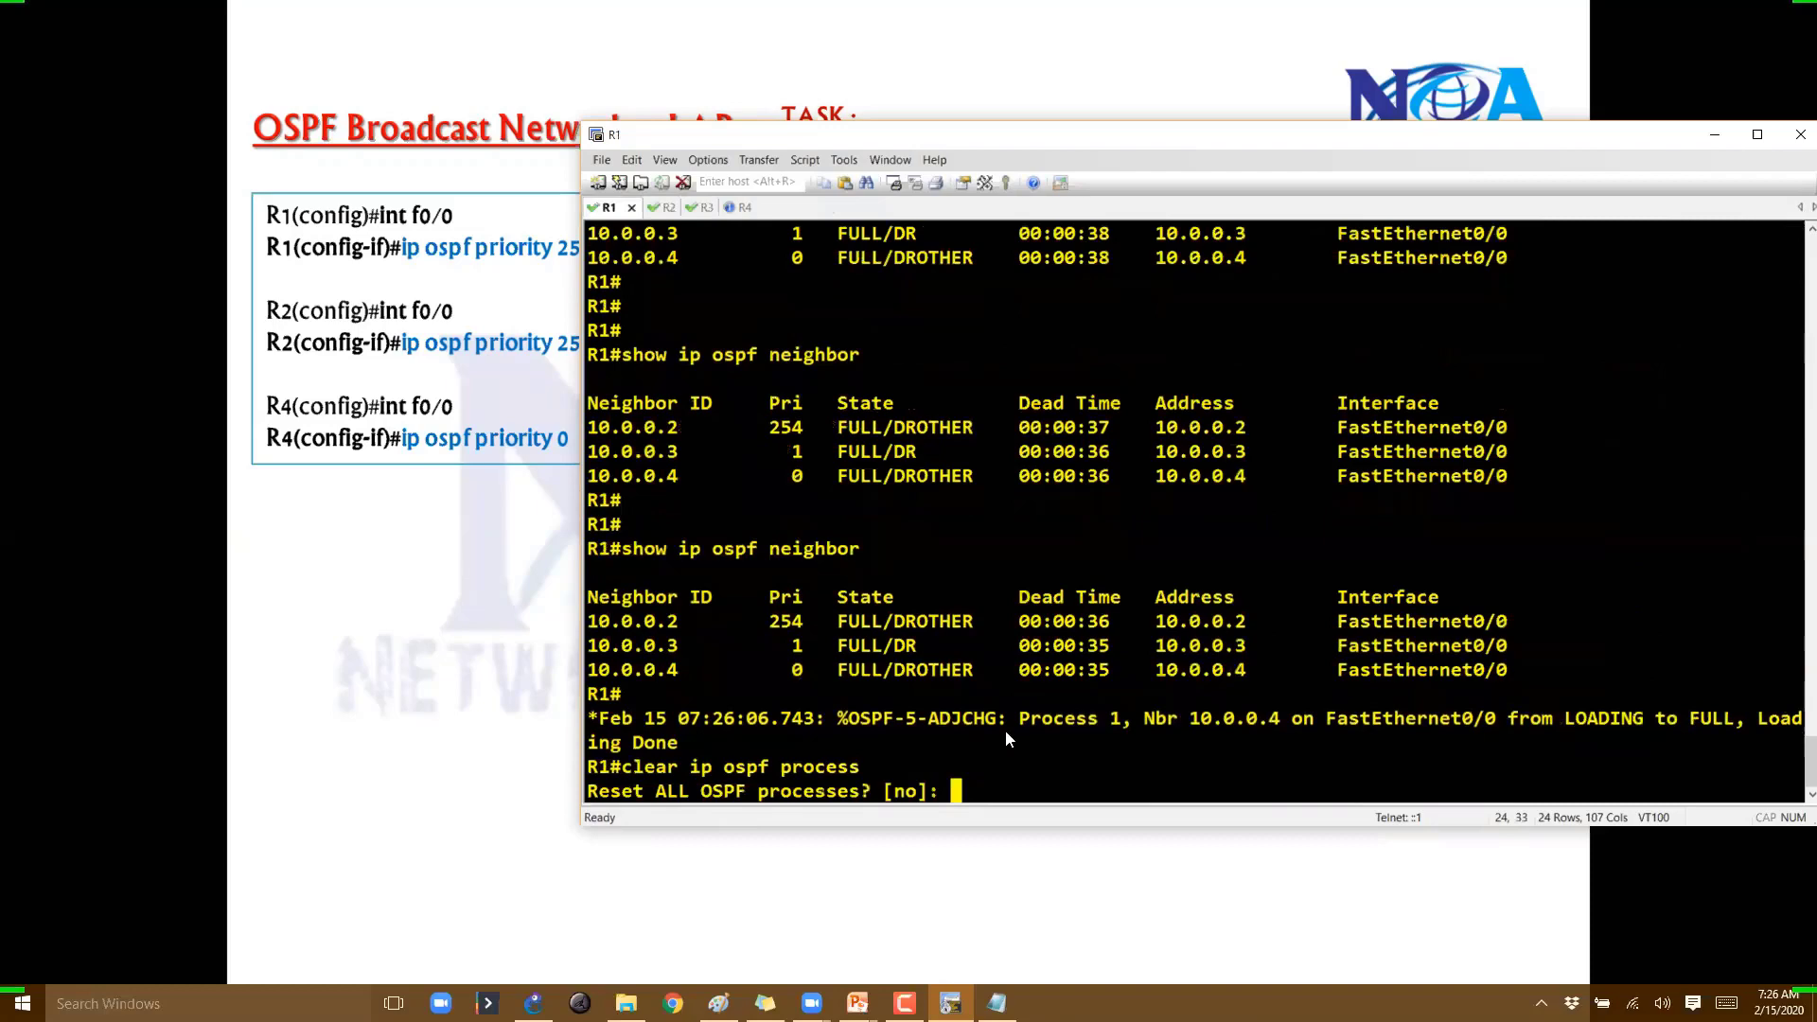
type("y")
key("Return")
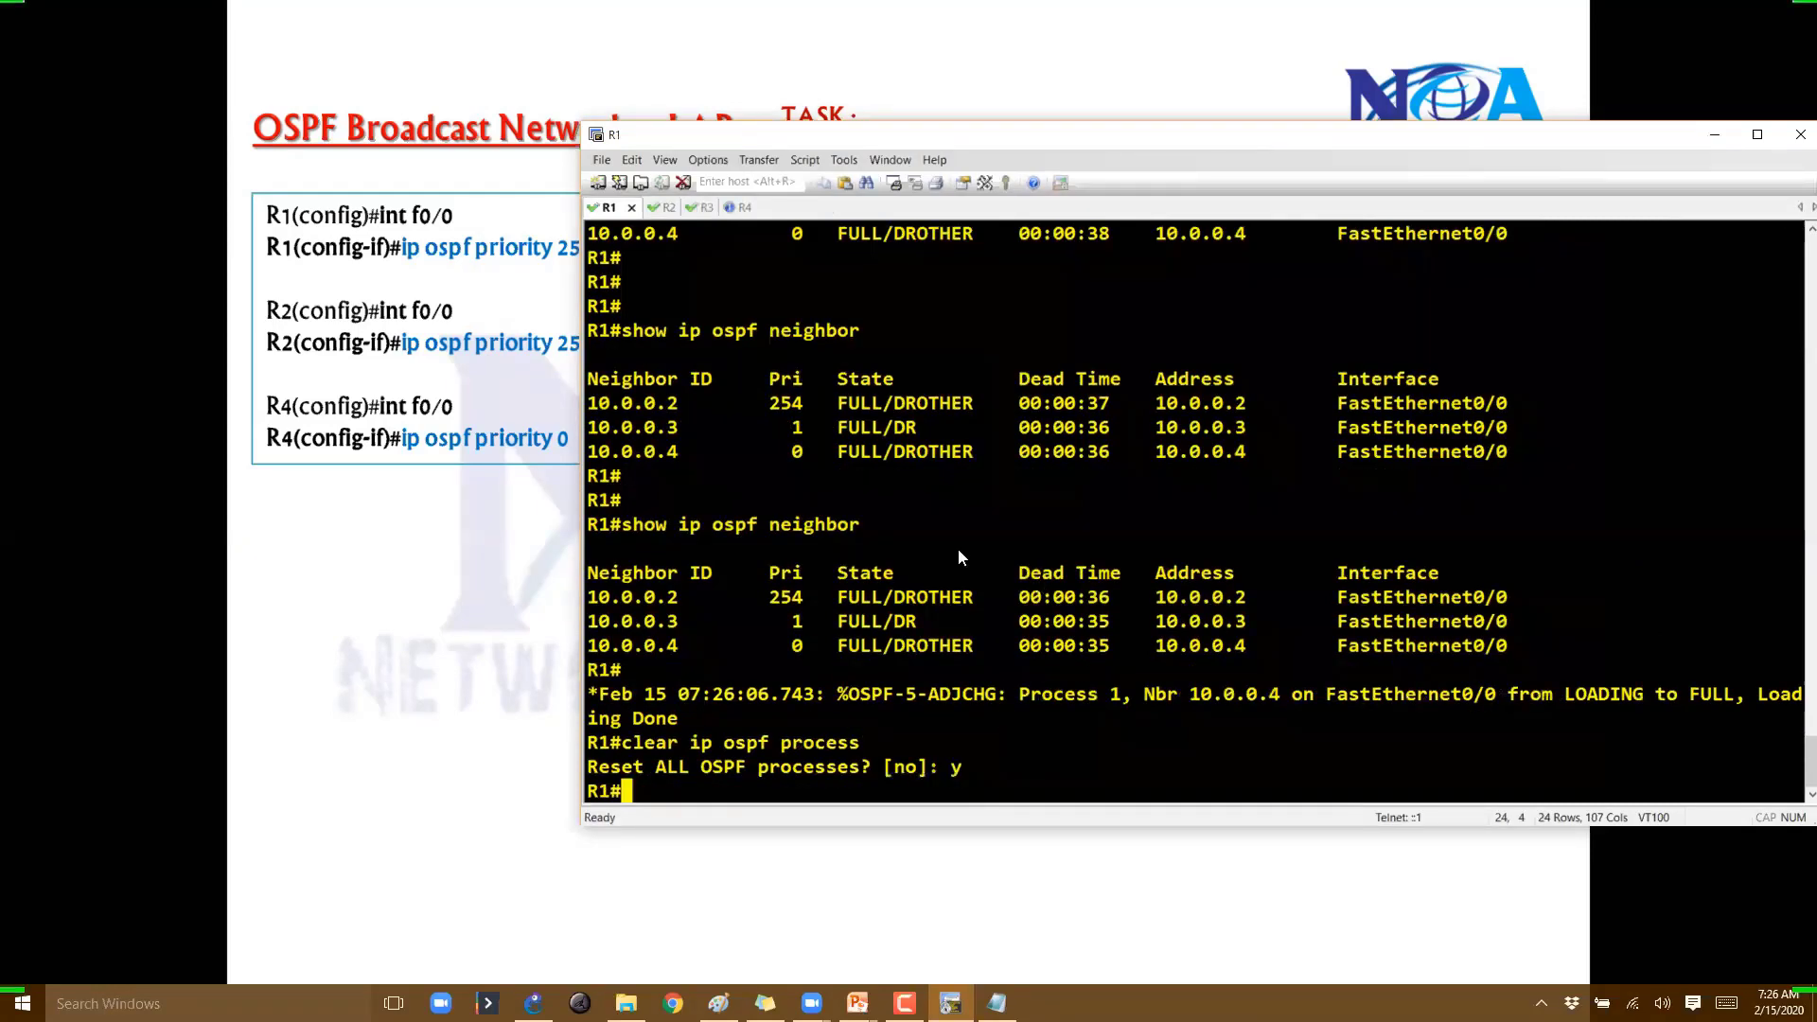
Switch to the Paint topology diagram, keeping the R1 terminal in front, and reposition the terminal beside the diagram
left_click(719, 1004)
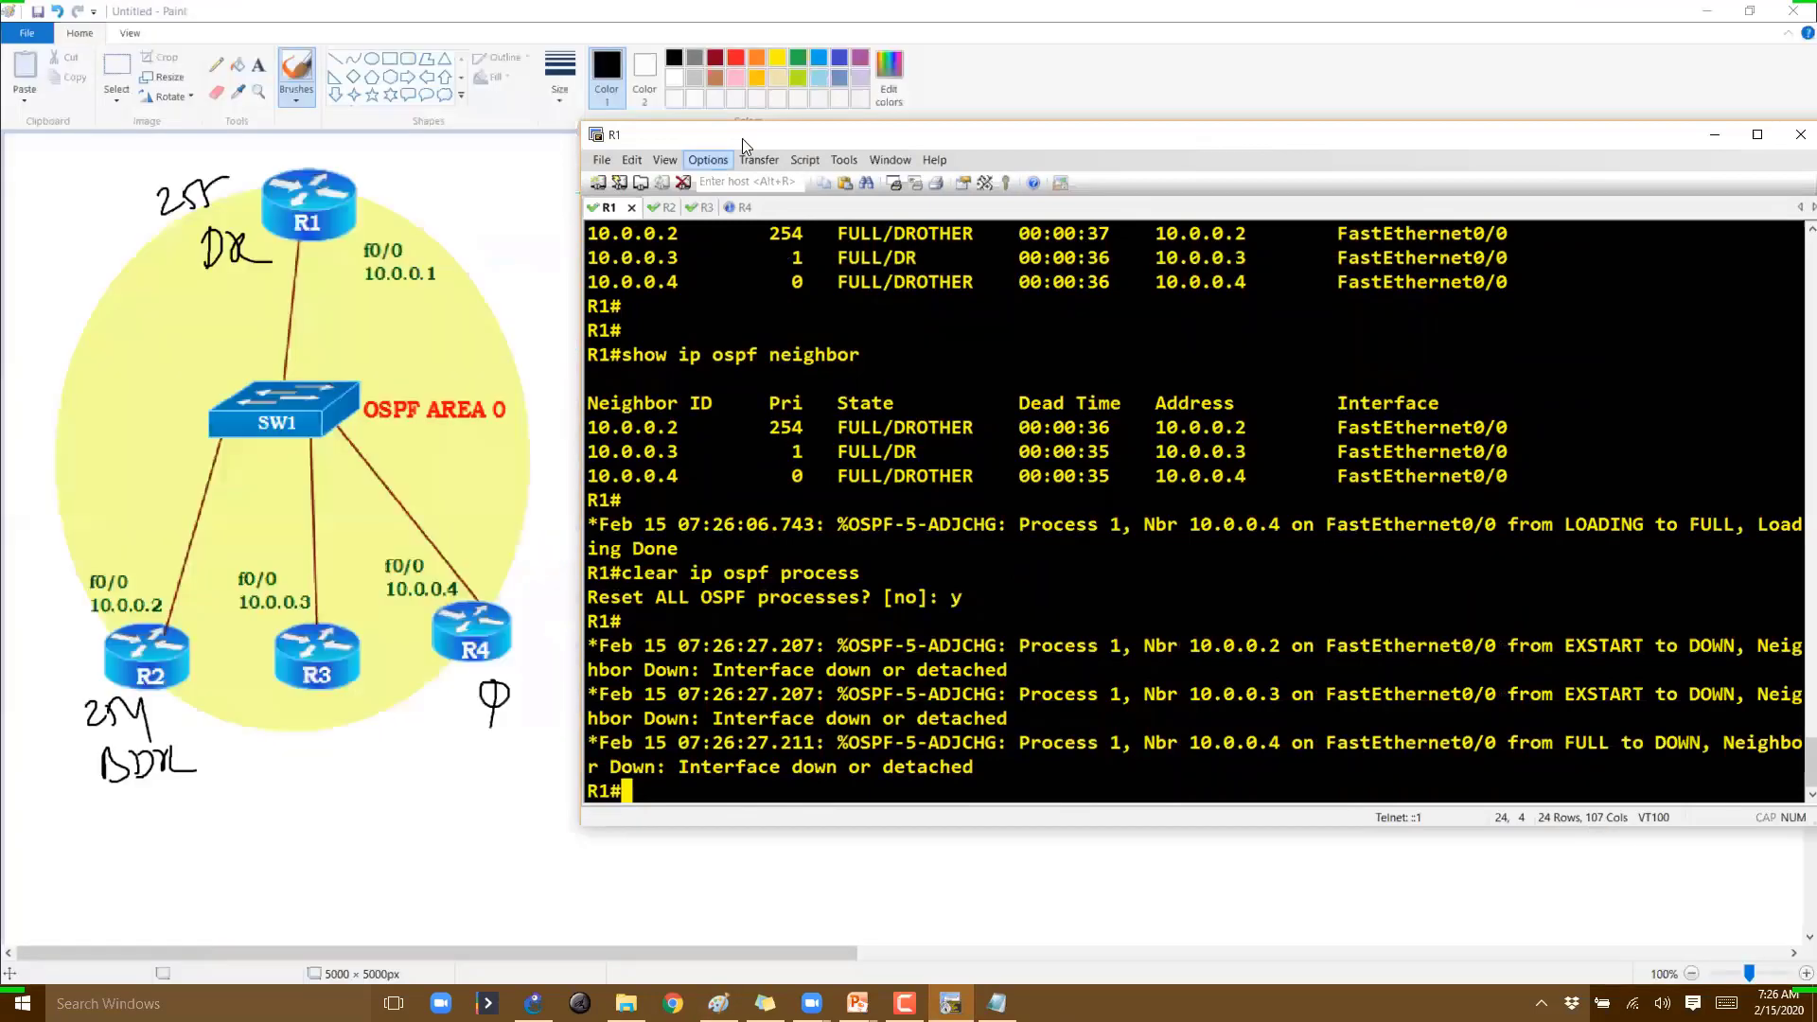
left_click_drag(743, 138, 645, 138)
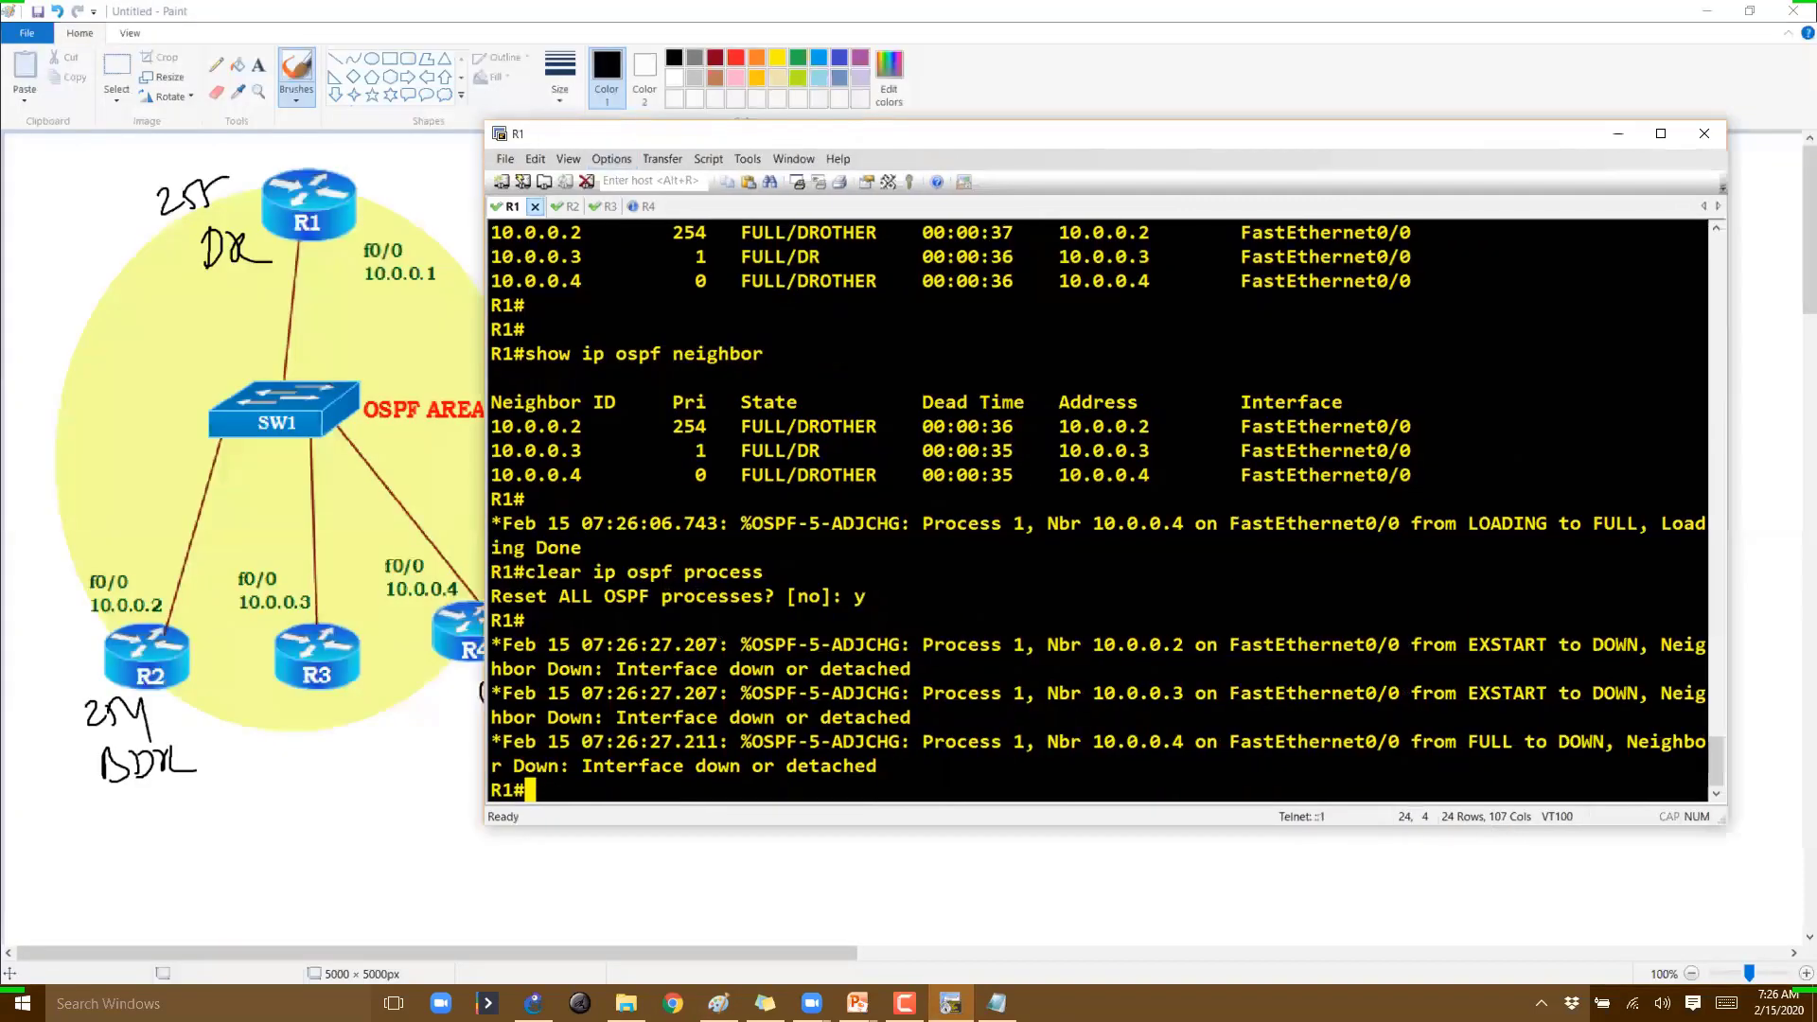
key("Return")
key("Return")
Run show ip ospf interface f0/0 on R1 and move the terminal clear of the topology diagram
type("shwo ip so")
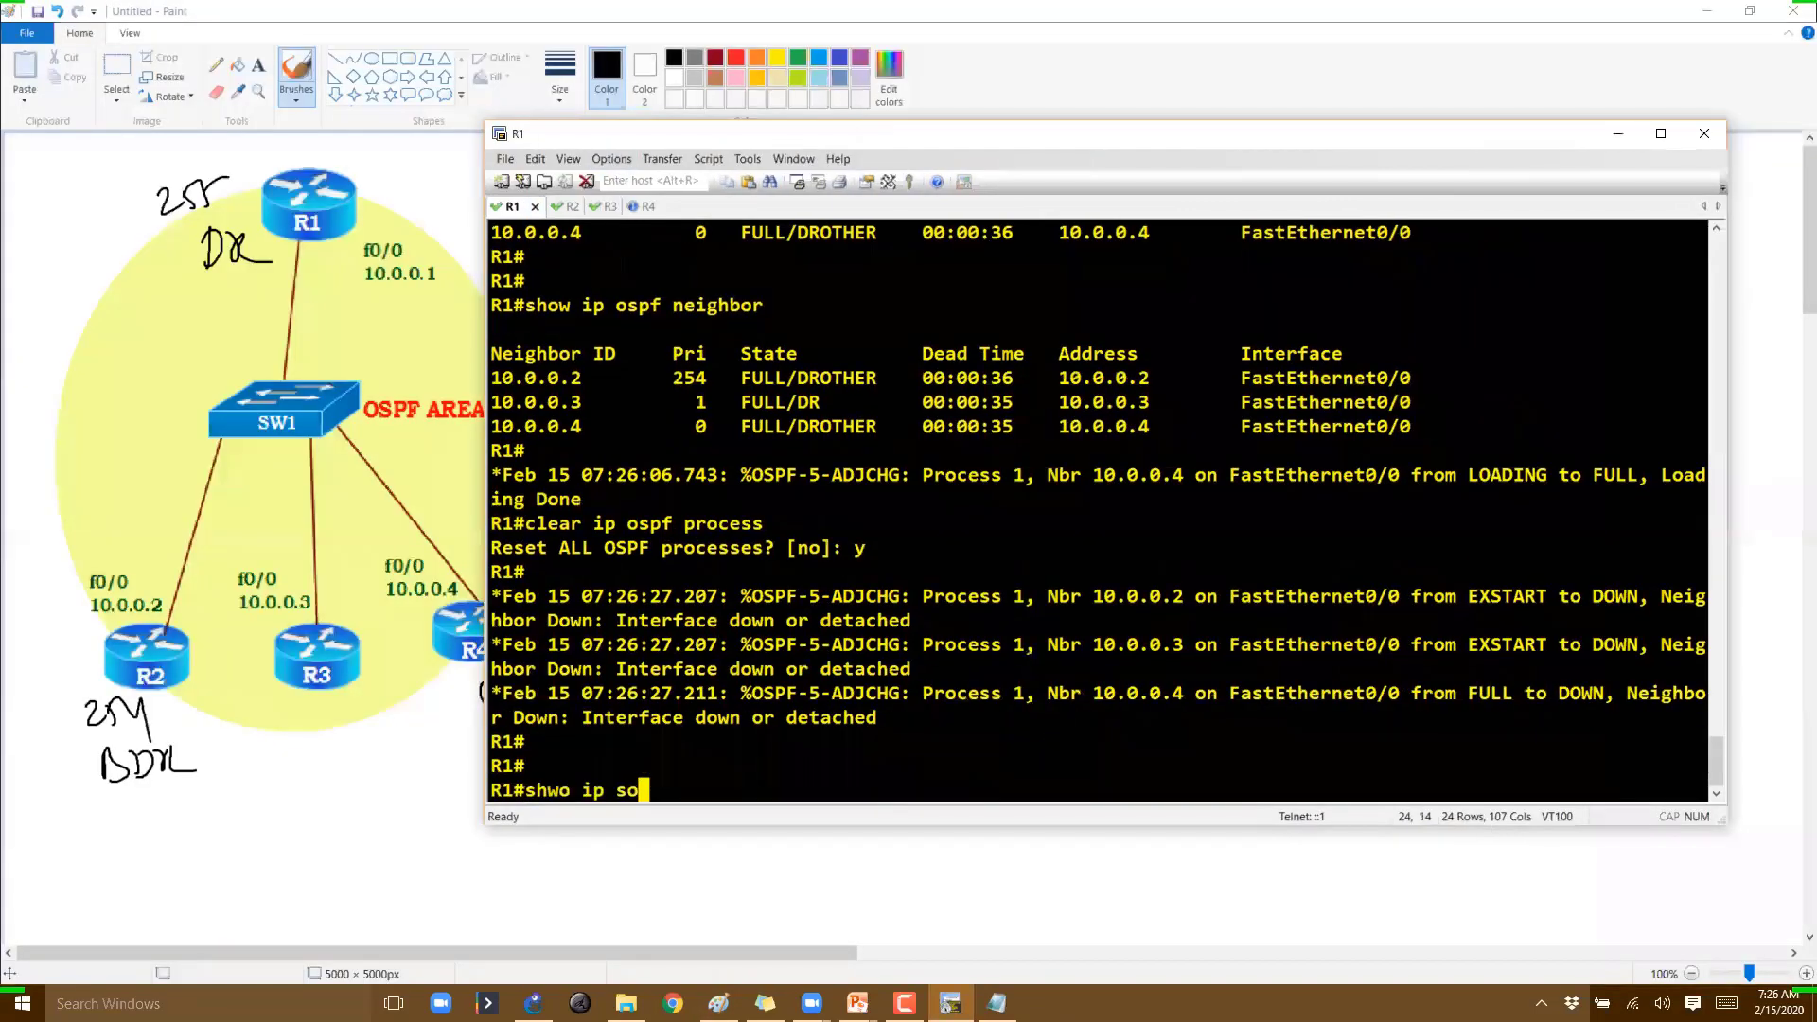
key("Return")
type("show ip o")
key("Tab")
type("q")
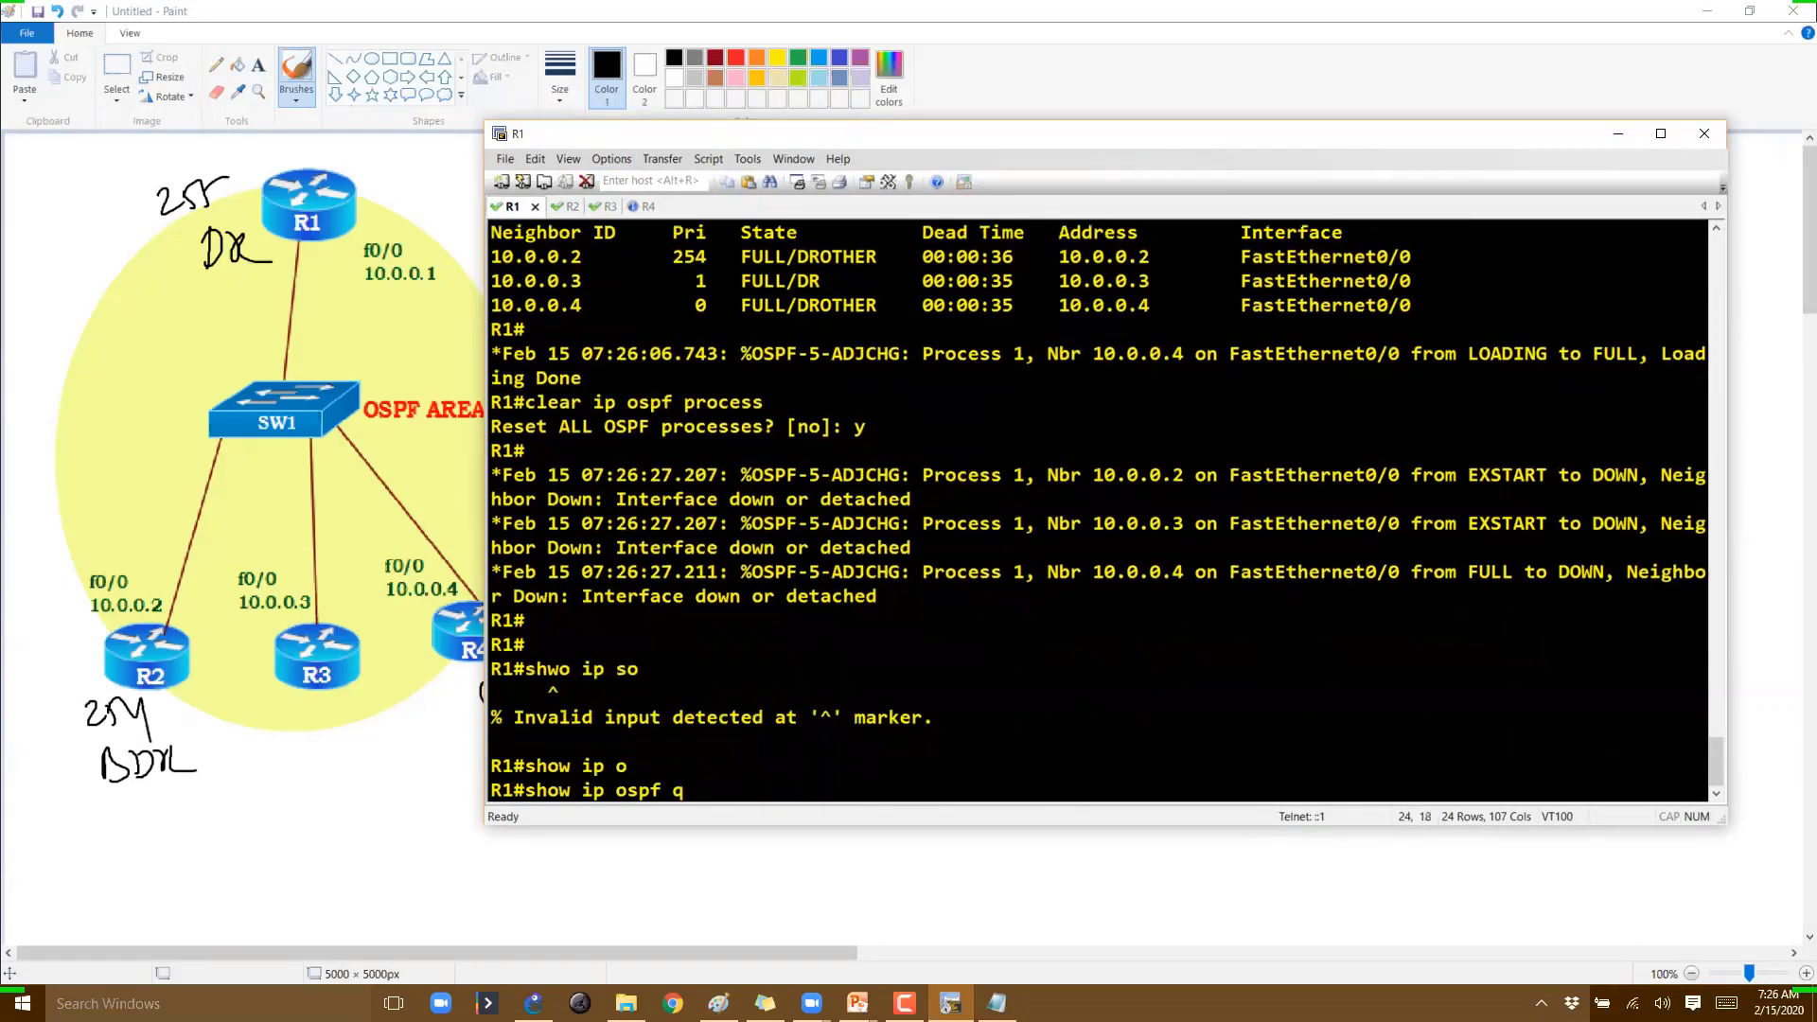
key("BackSpace")
type("itn")
key("Tab")
key("BackSpace")
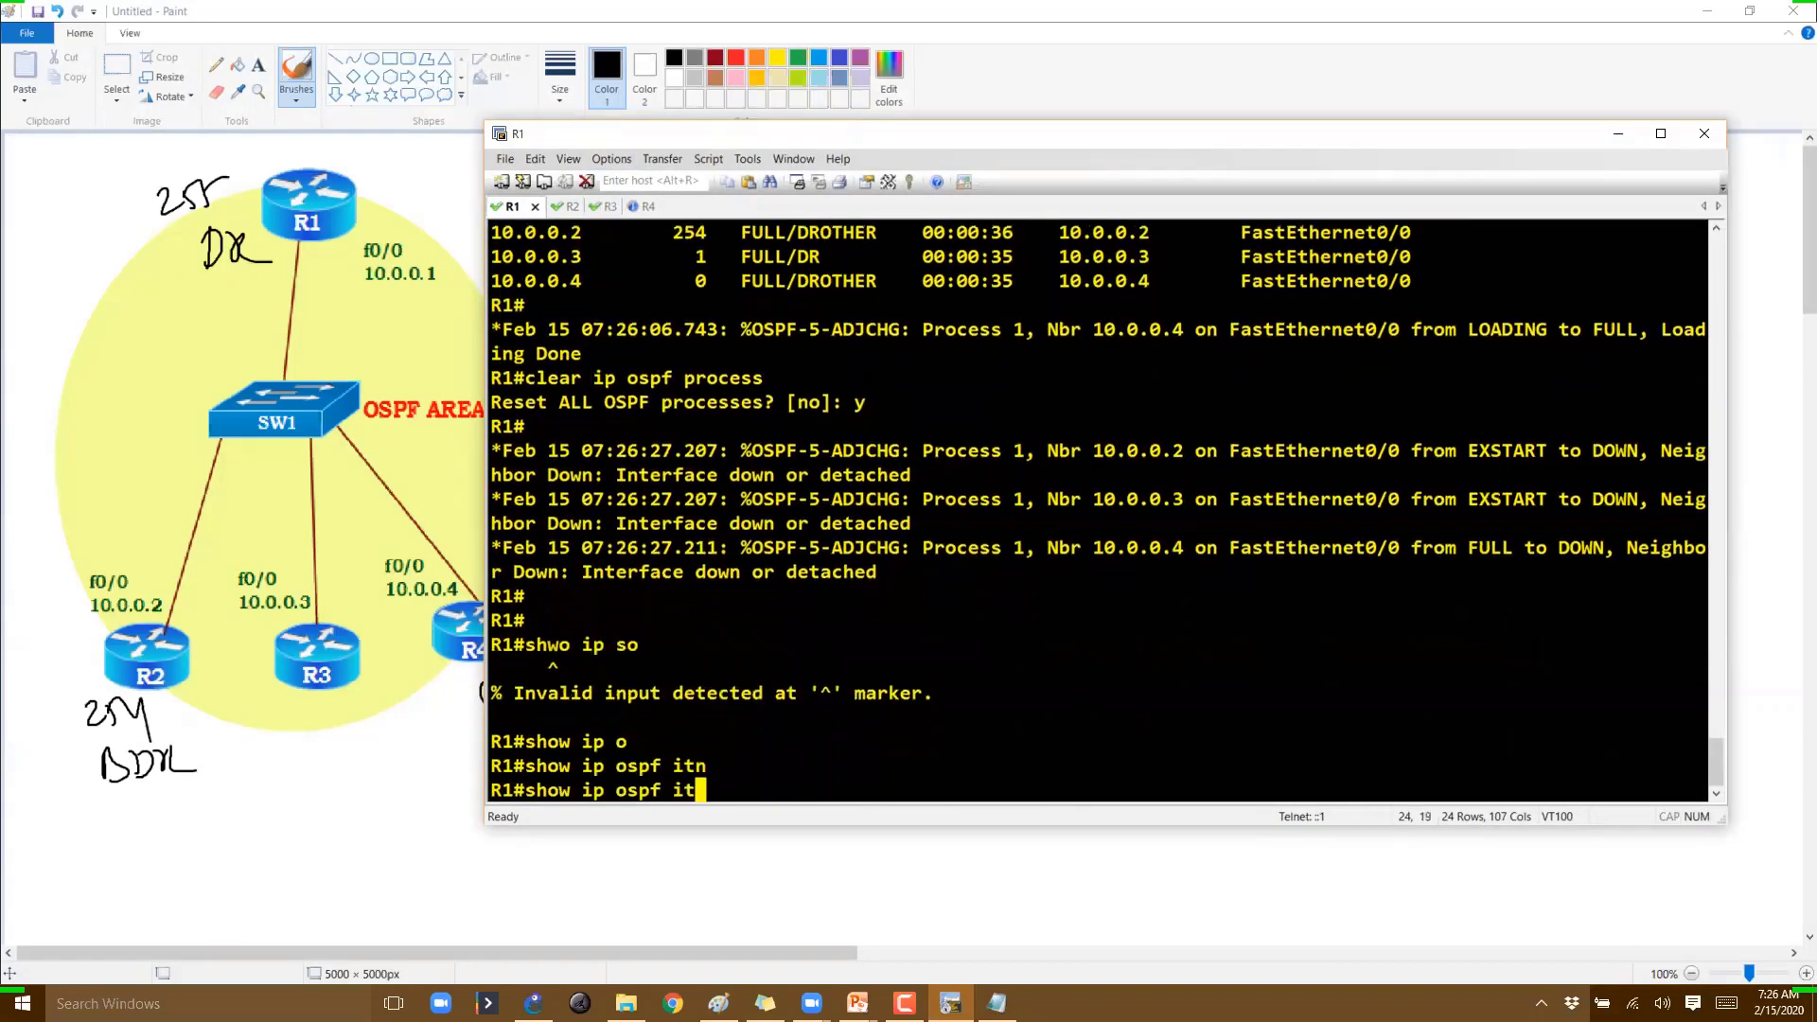
key("BackSpace")
type("n")
key("Tab")
type("f")
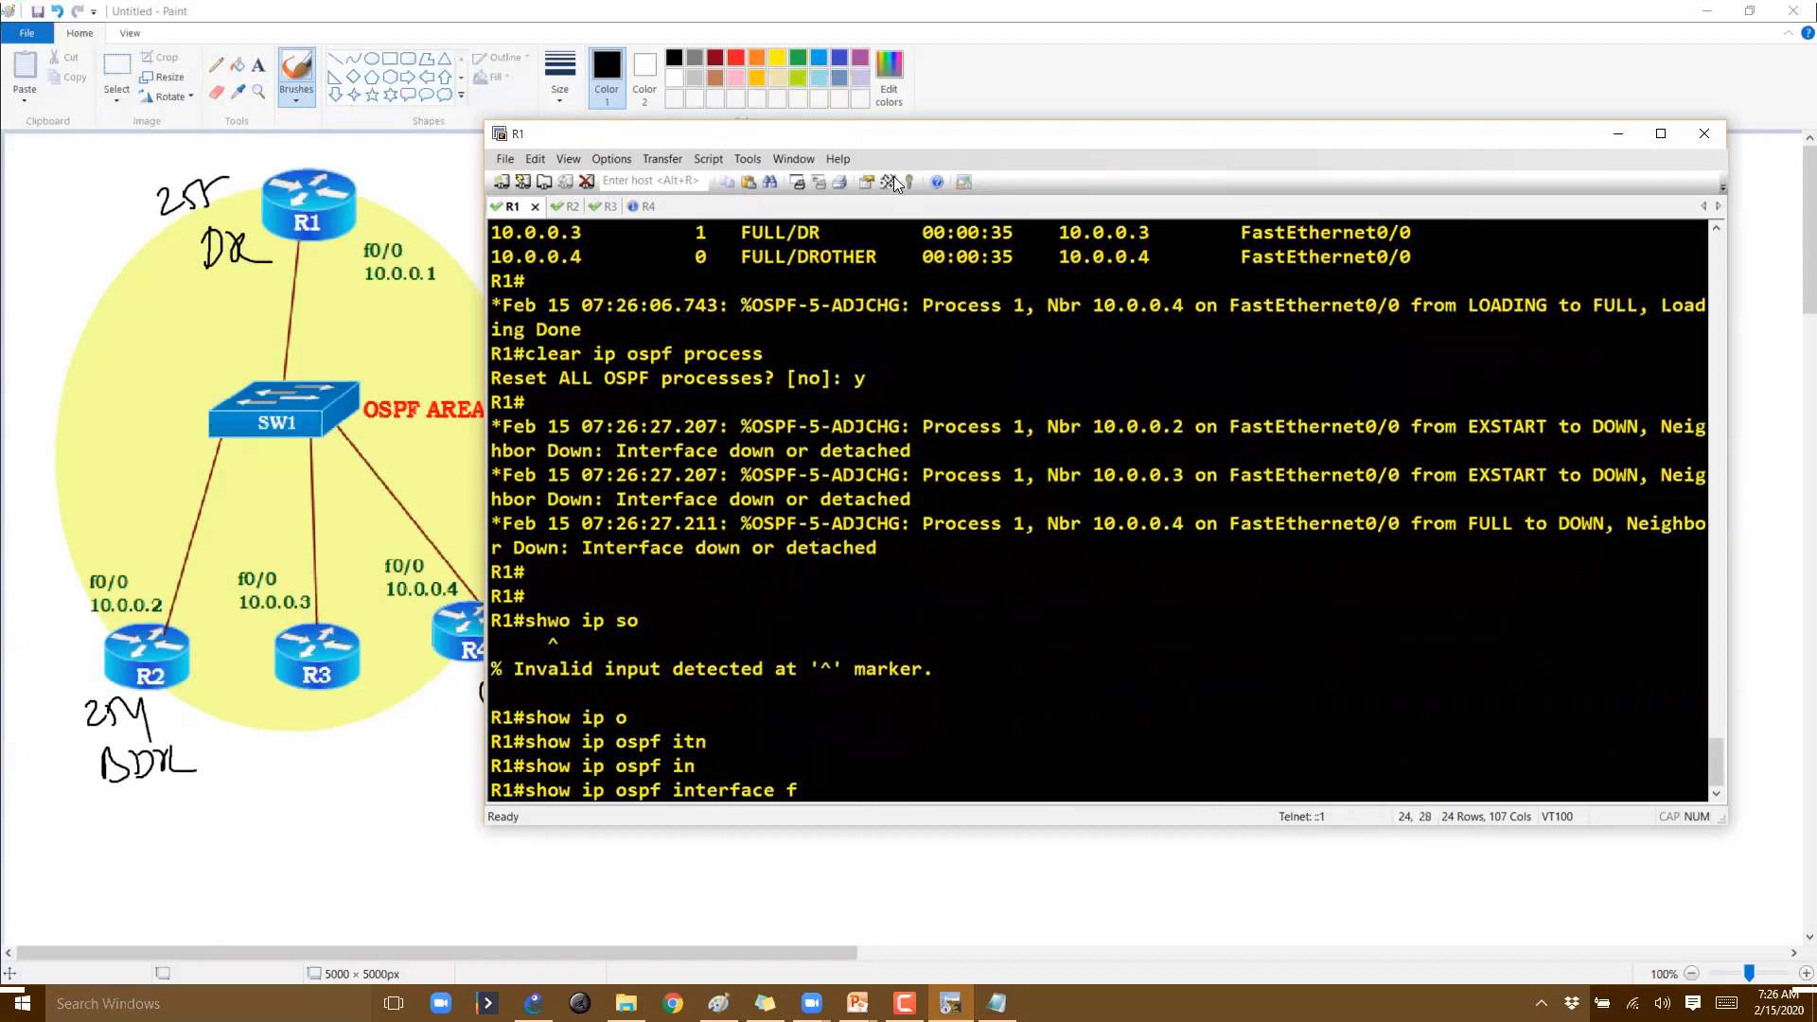
type("0/0")
key("Return")
left_click_drag(897, 411, 1045, 409)
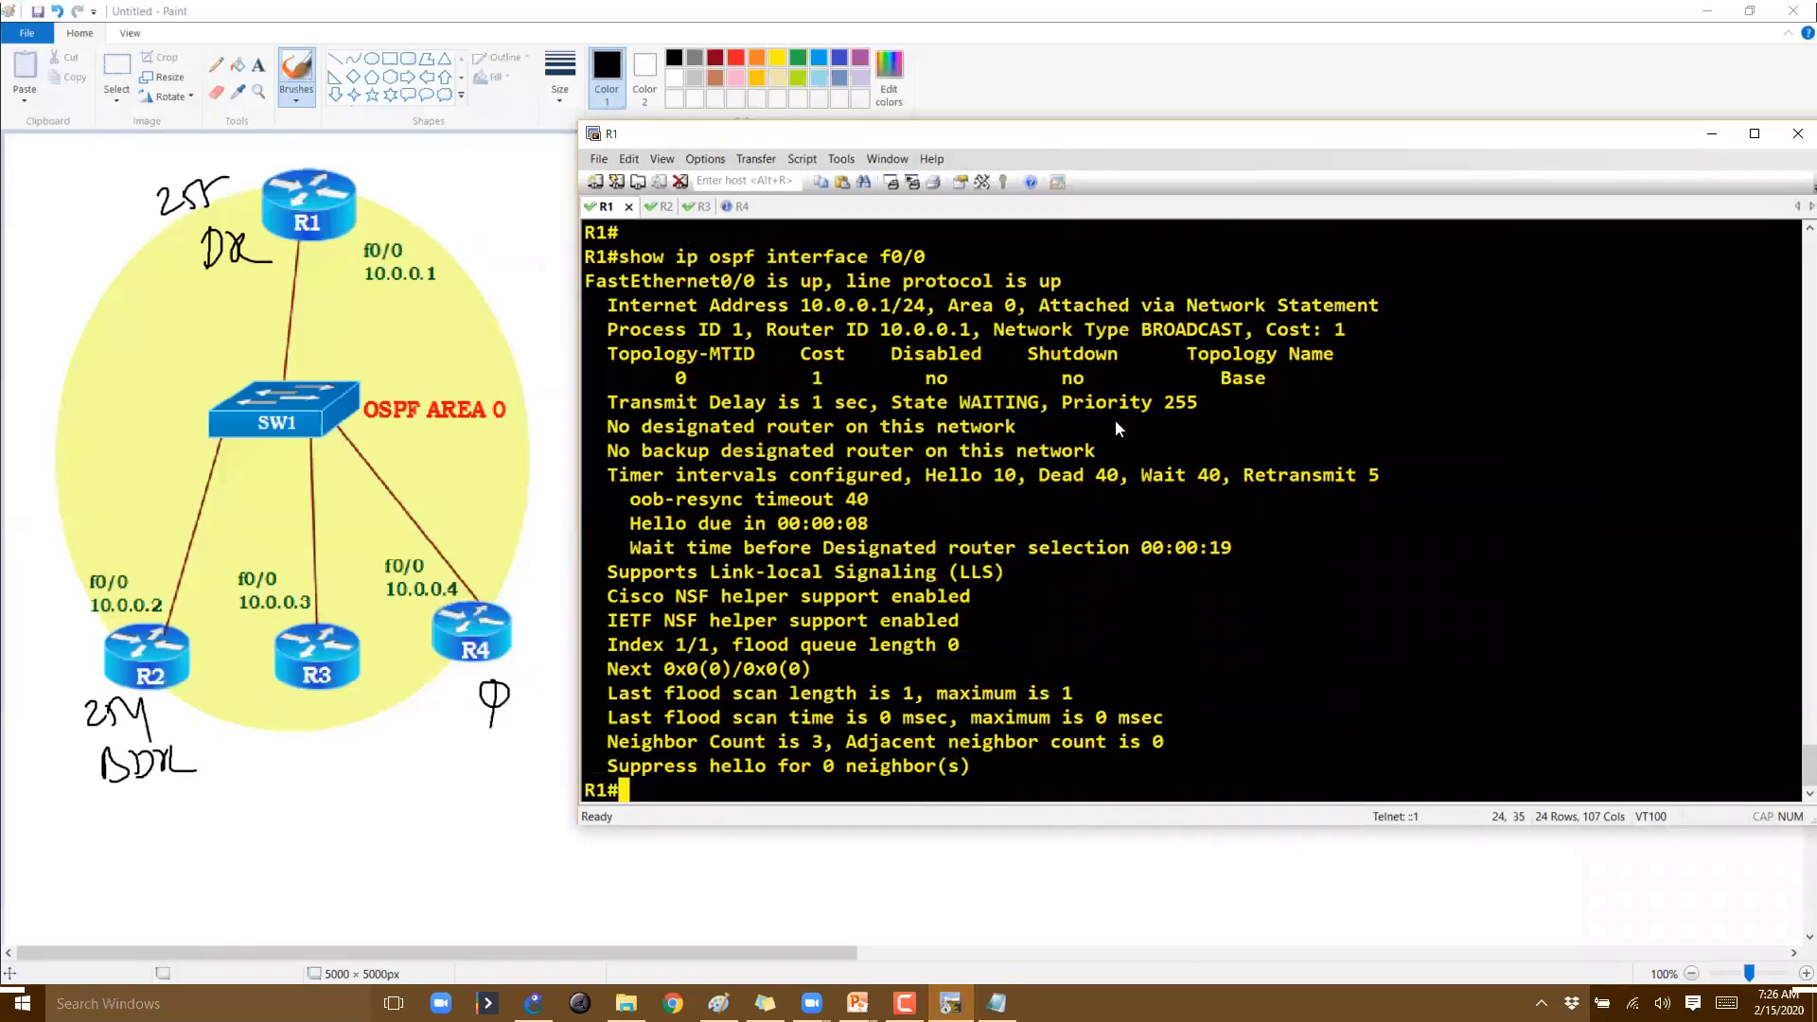
Repeat show ip ospf interface f0/0 on R1 twice to check the progress of the DR election
key("Return")
key("Return")
key("Return")
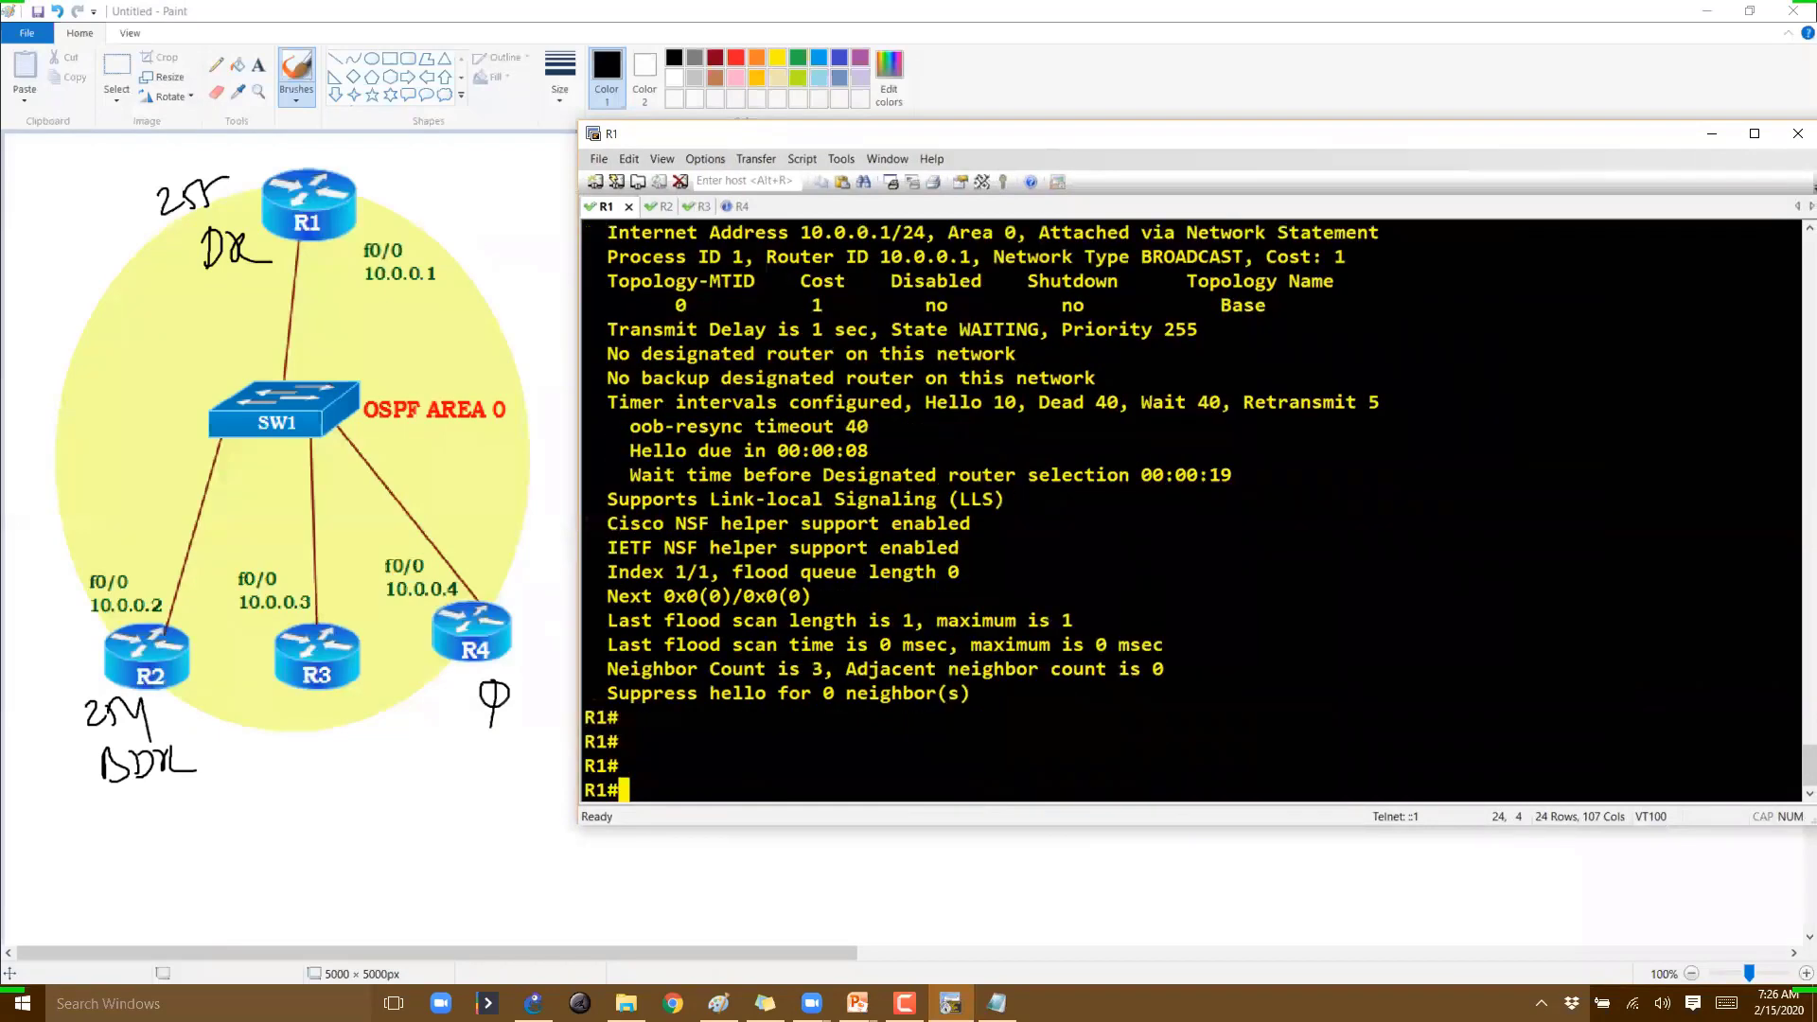
key("Up")
key("Return")
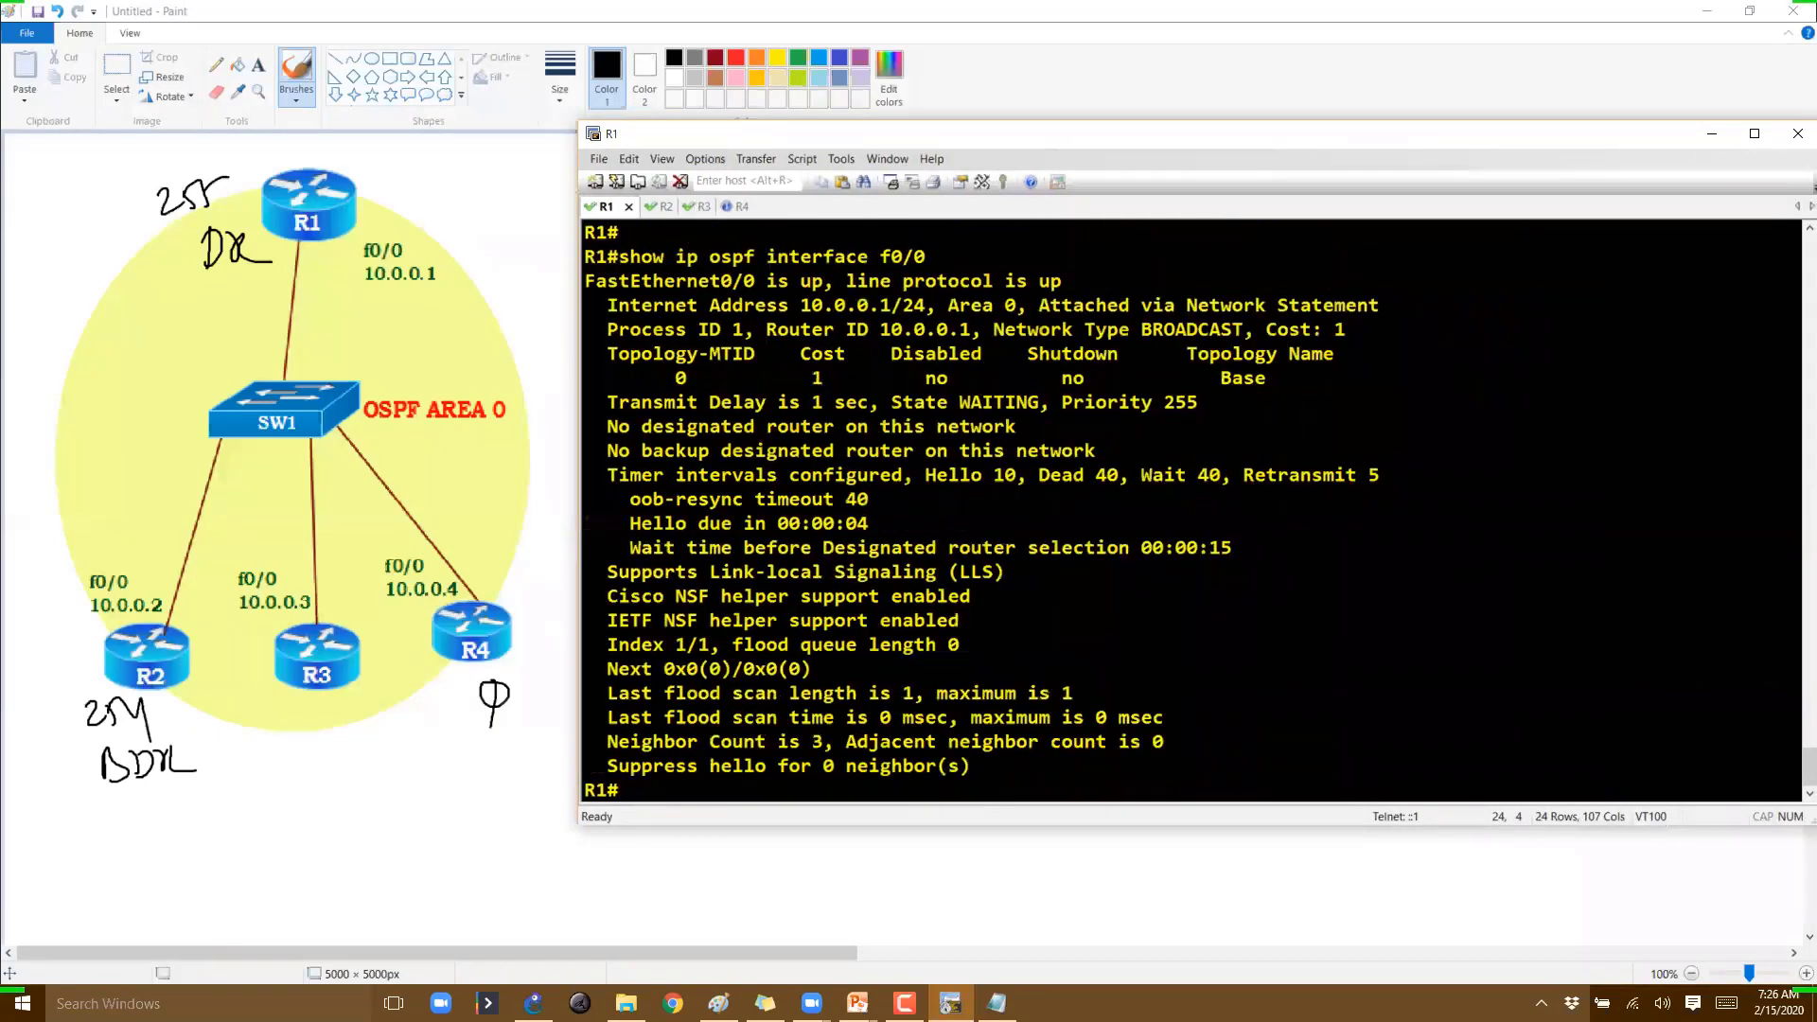
key("Return")
key("Return")
key("Return")
key("Up")
key("Return")
Run show ip ospf interface f0/0 in the R4 session and highlight its OSPF state and priority in the output
left_click(736, 206)
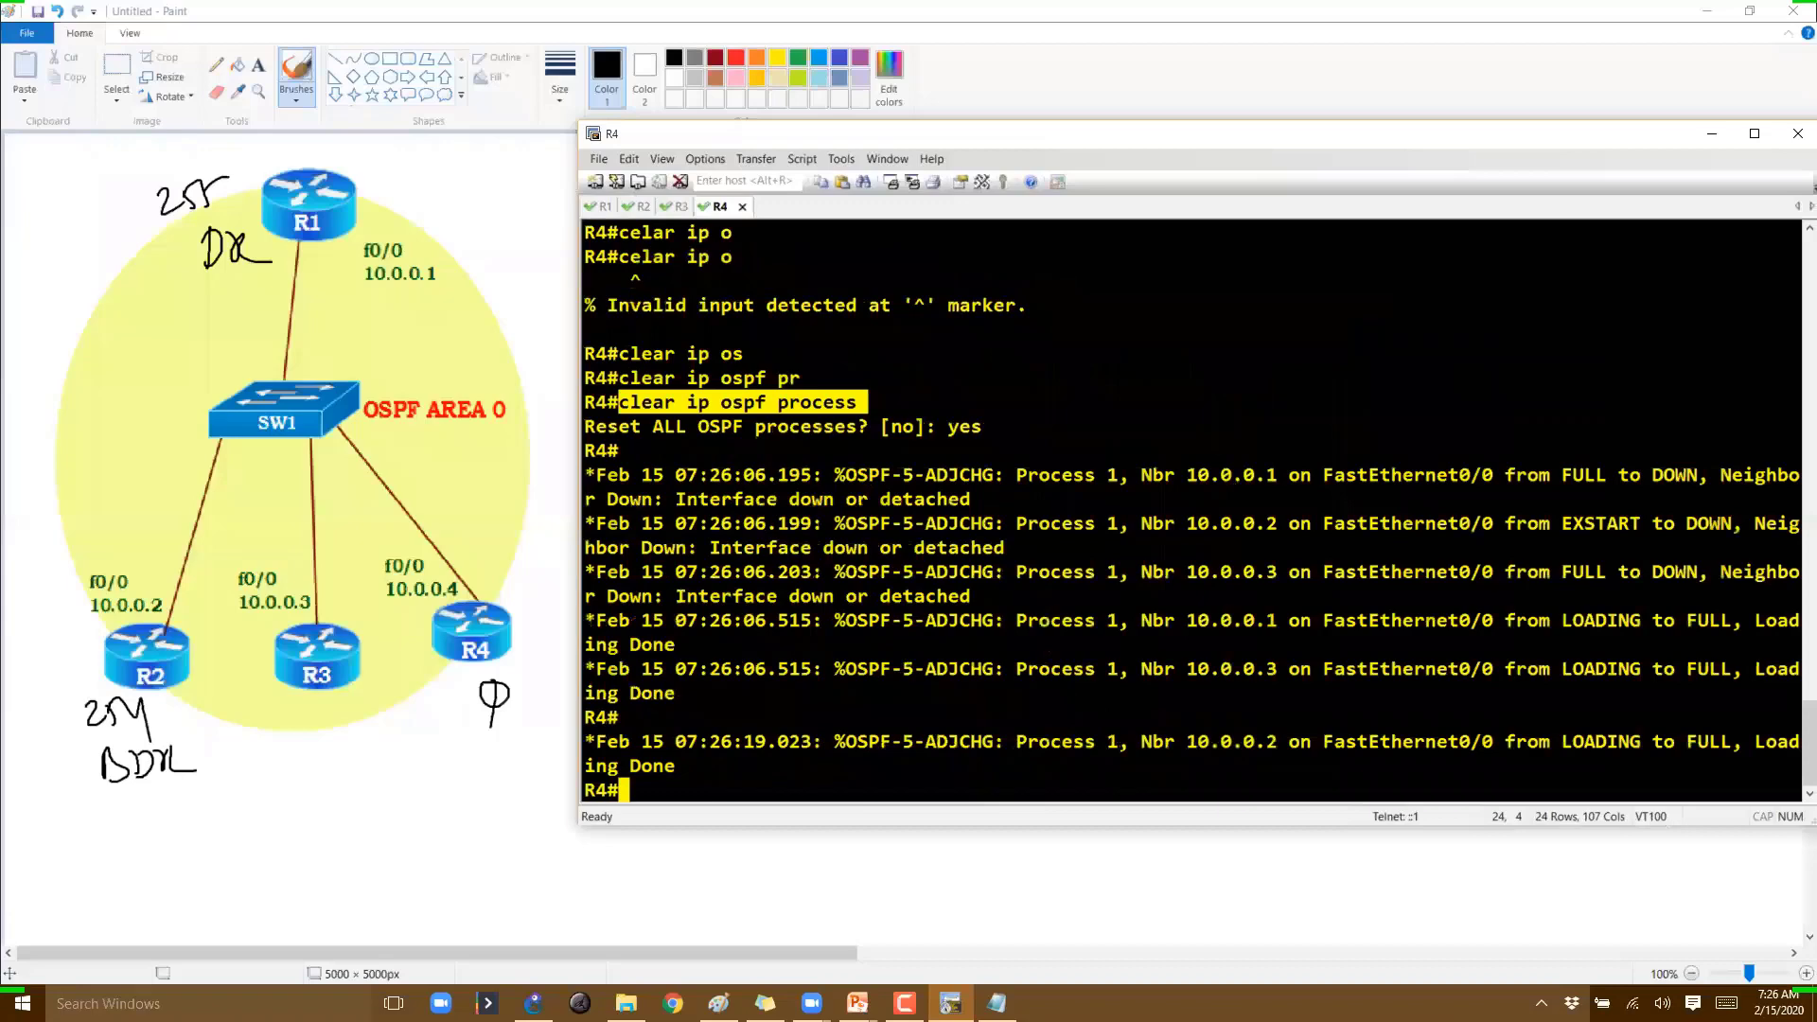
key("Return")
key("Return")
type("show ip os")
key("Tab")
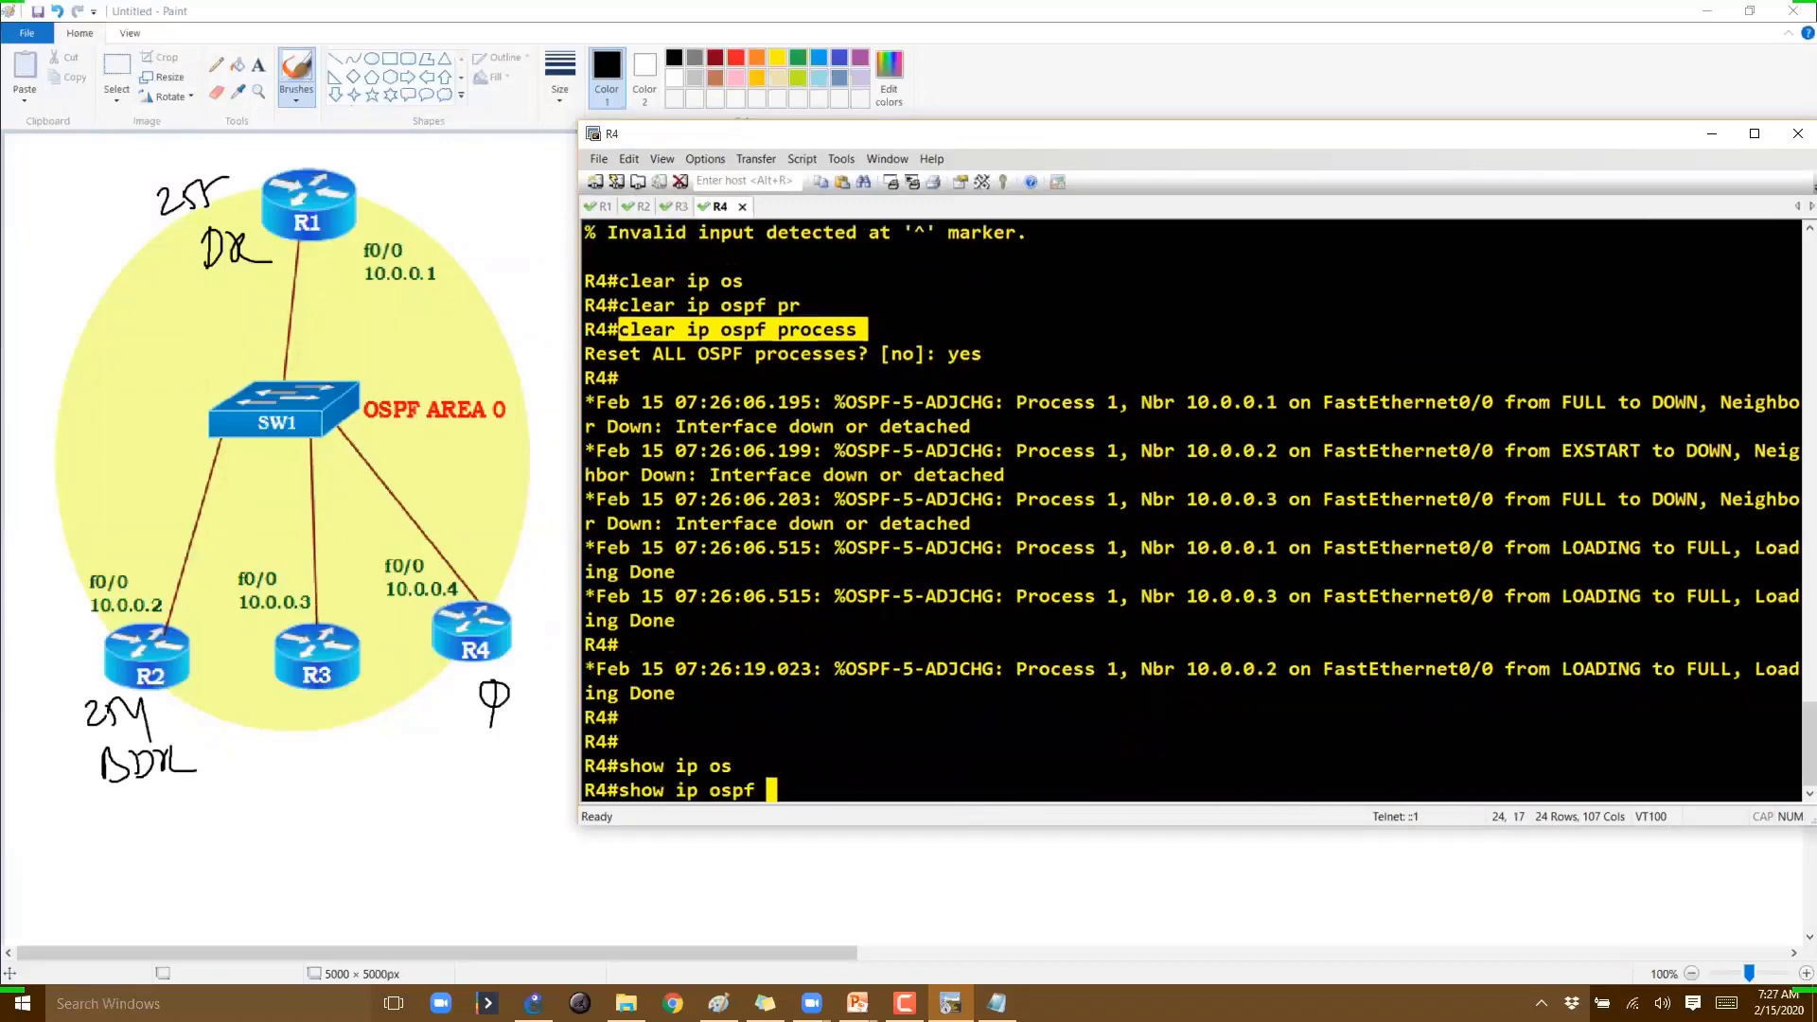
type("int")
key("Tab")
type("f0/0")
key("Return")
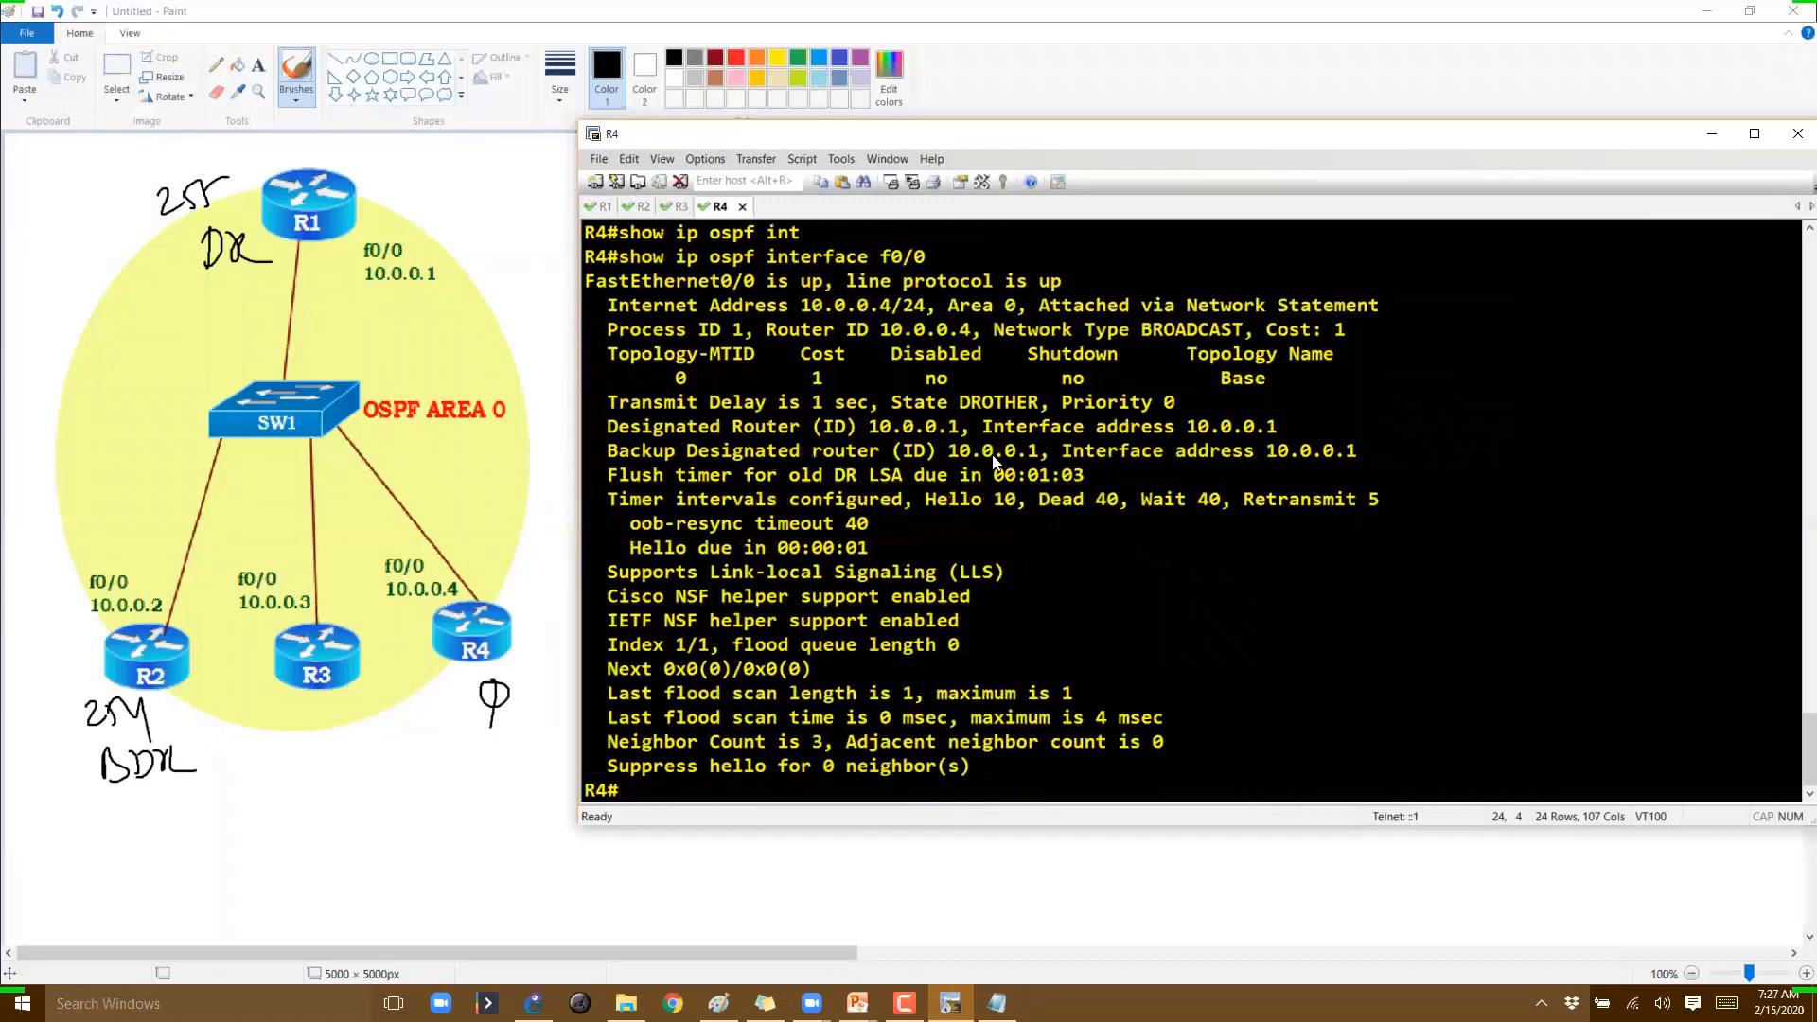
left_click_drag(892, 402, 967, 403)
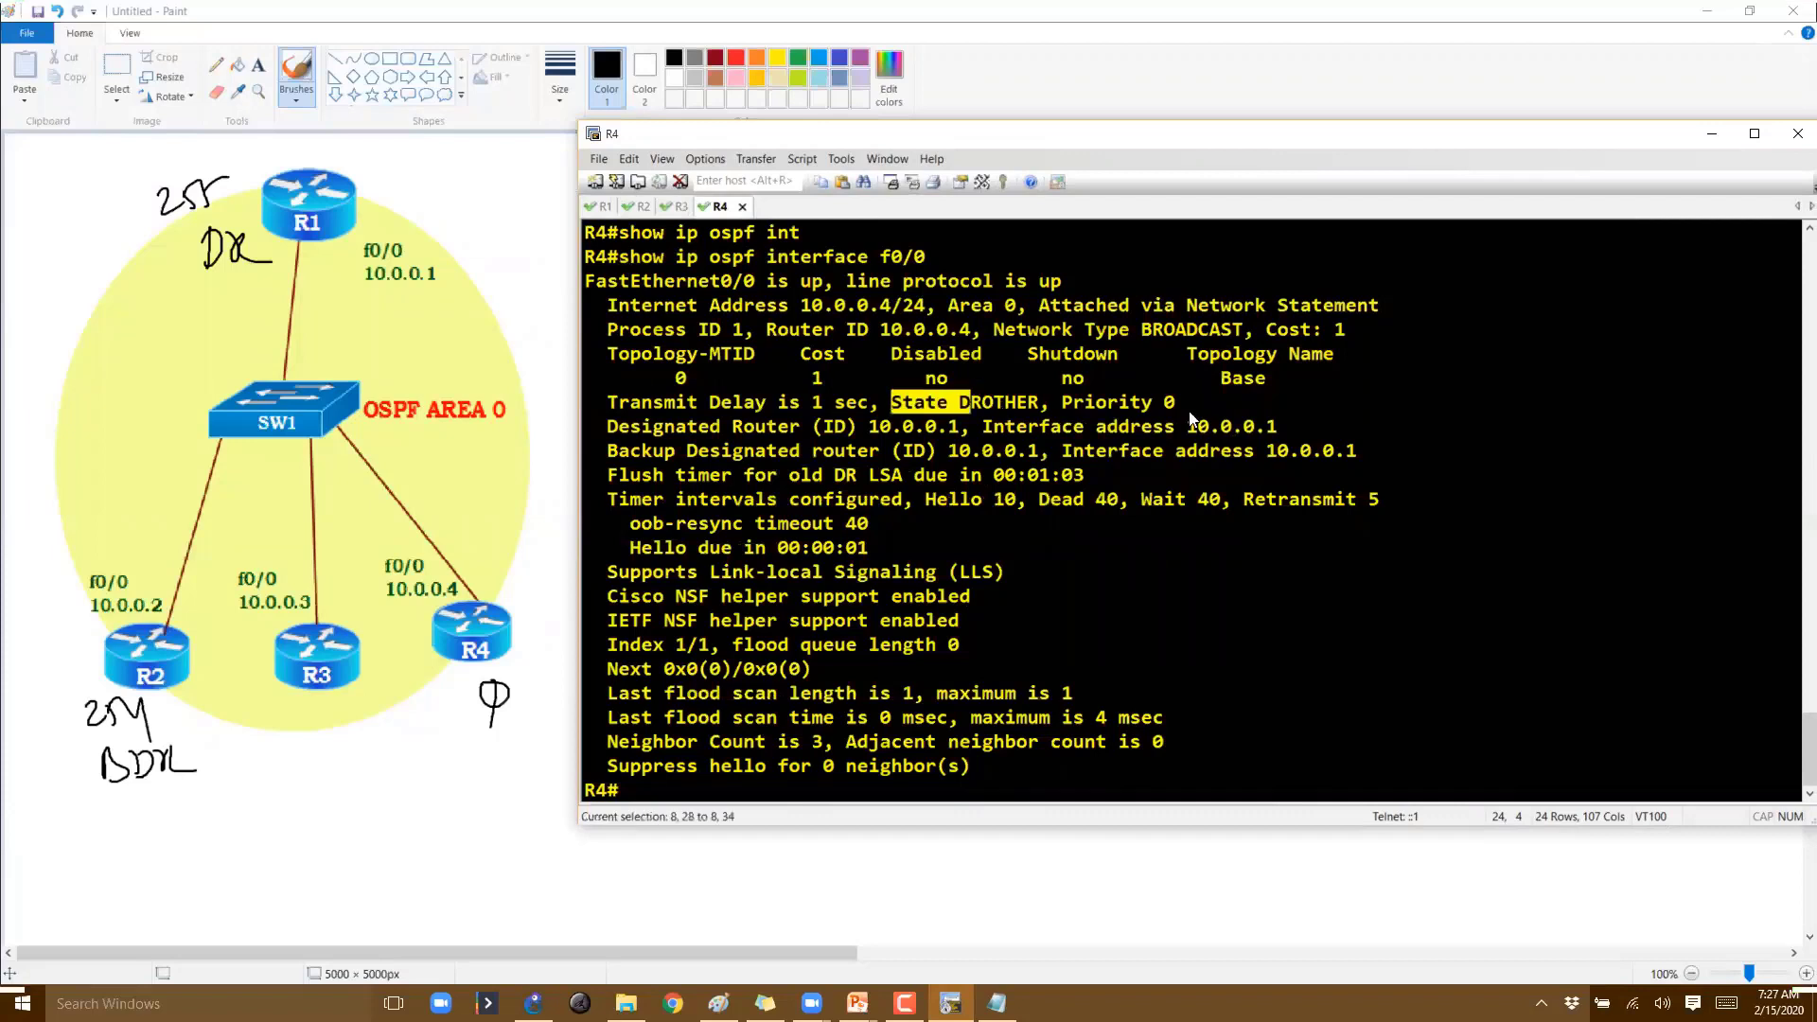
left_click_drag(1190, 413, 1190, 413)
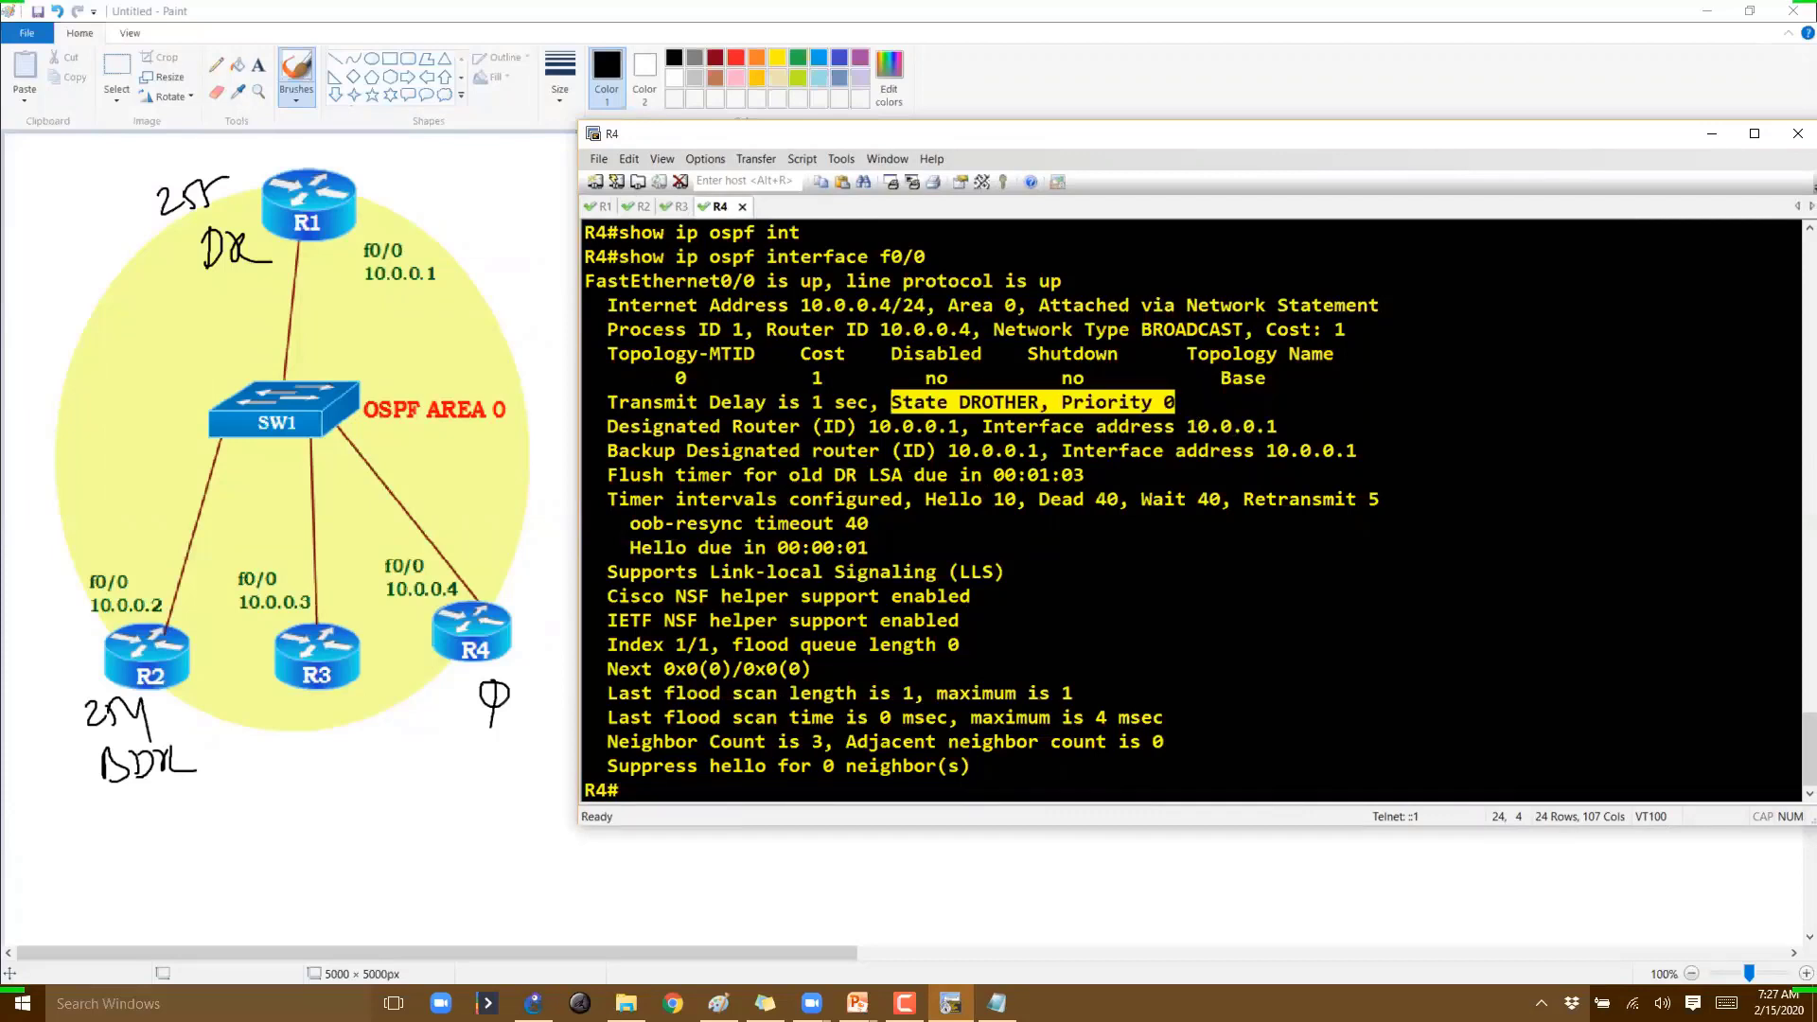
List R4's OSPF neighbors with show ip ospf neighbor, and run the command again to refresh the neighbor states
type("show ip os")
key("Tab")
type("nei")
key("Tab")
key("Return")
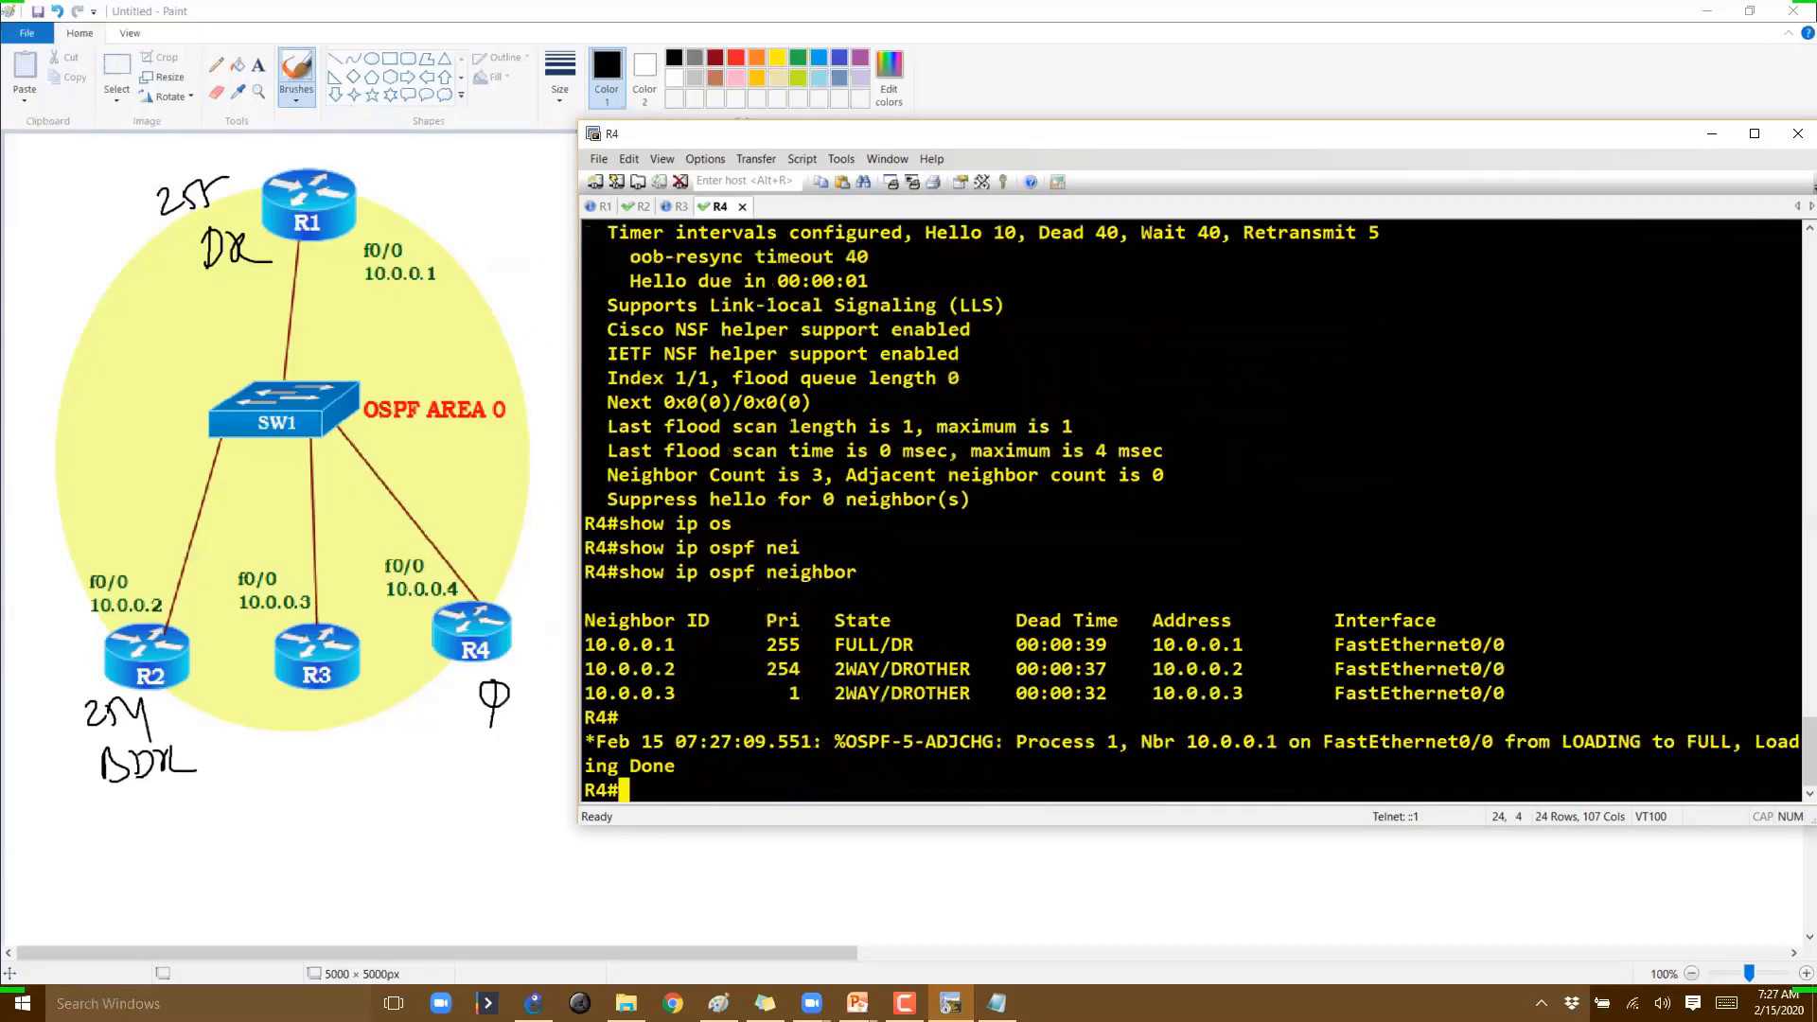
key("Return")
key("Return")
key("Return")
key("Up")
key("Return")
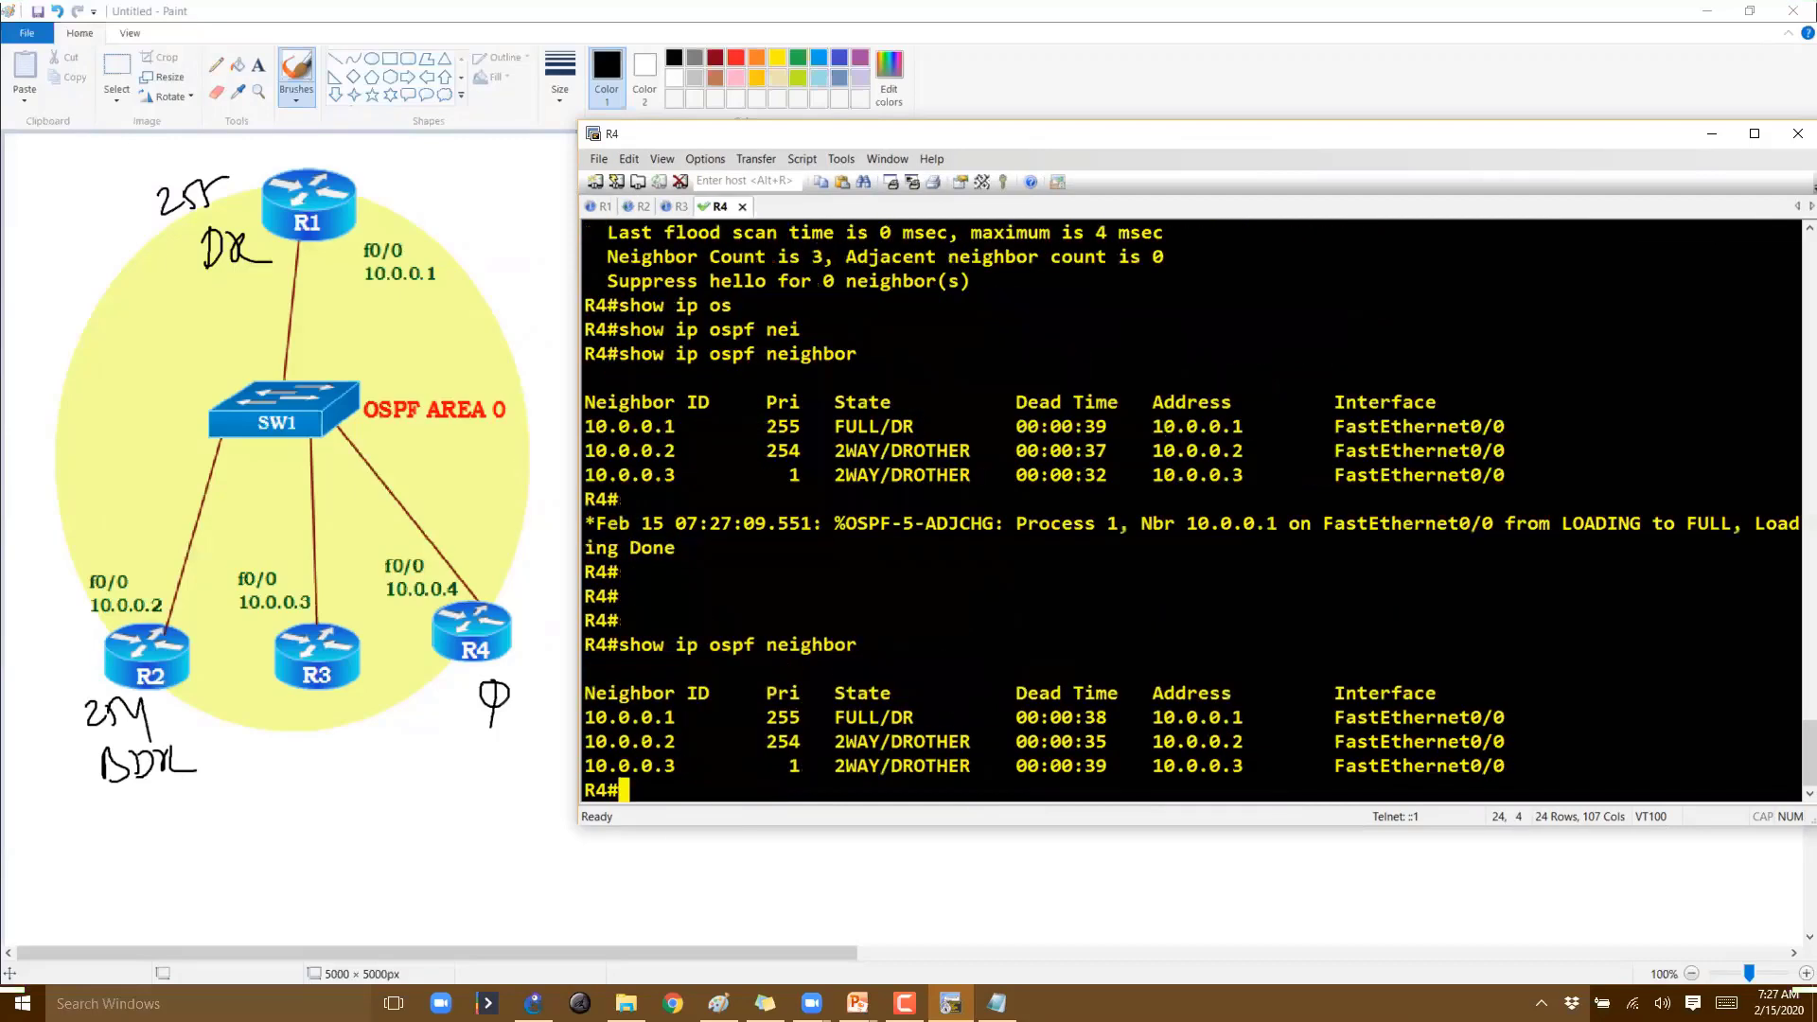
Circle R4 on the diagram, handwrite R4 above it, and annotate the neighbor states and R1
key("ctrl+shift+d")
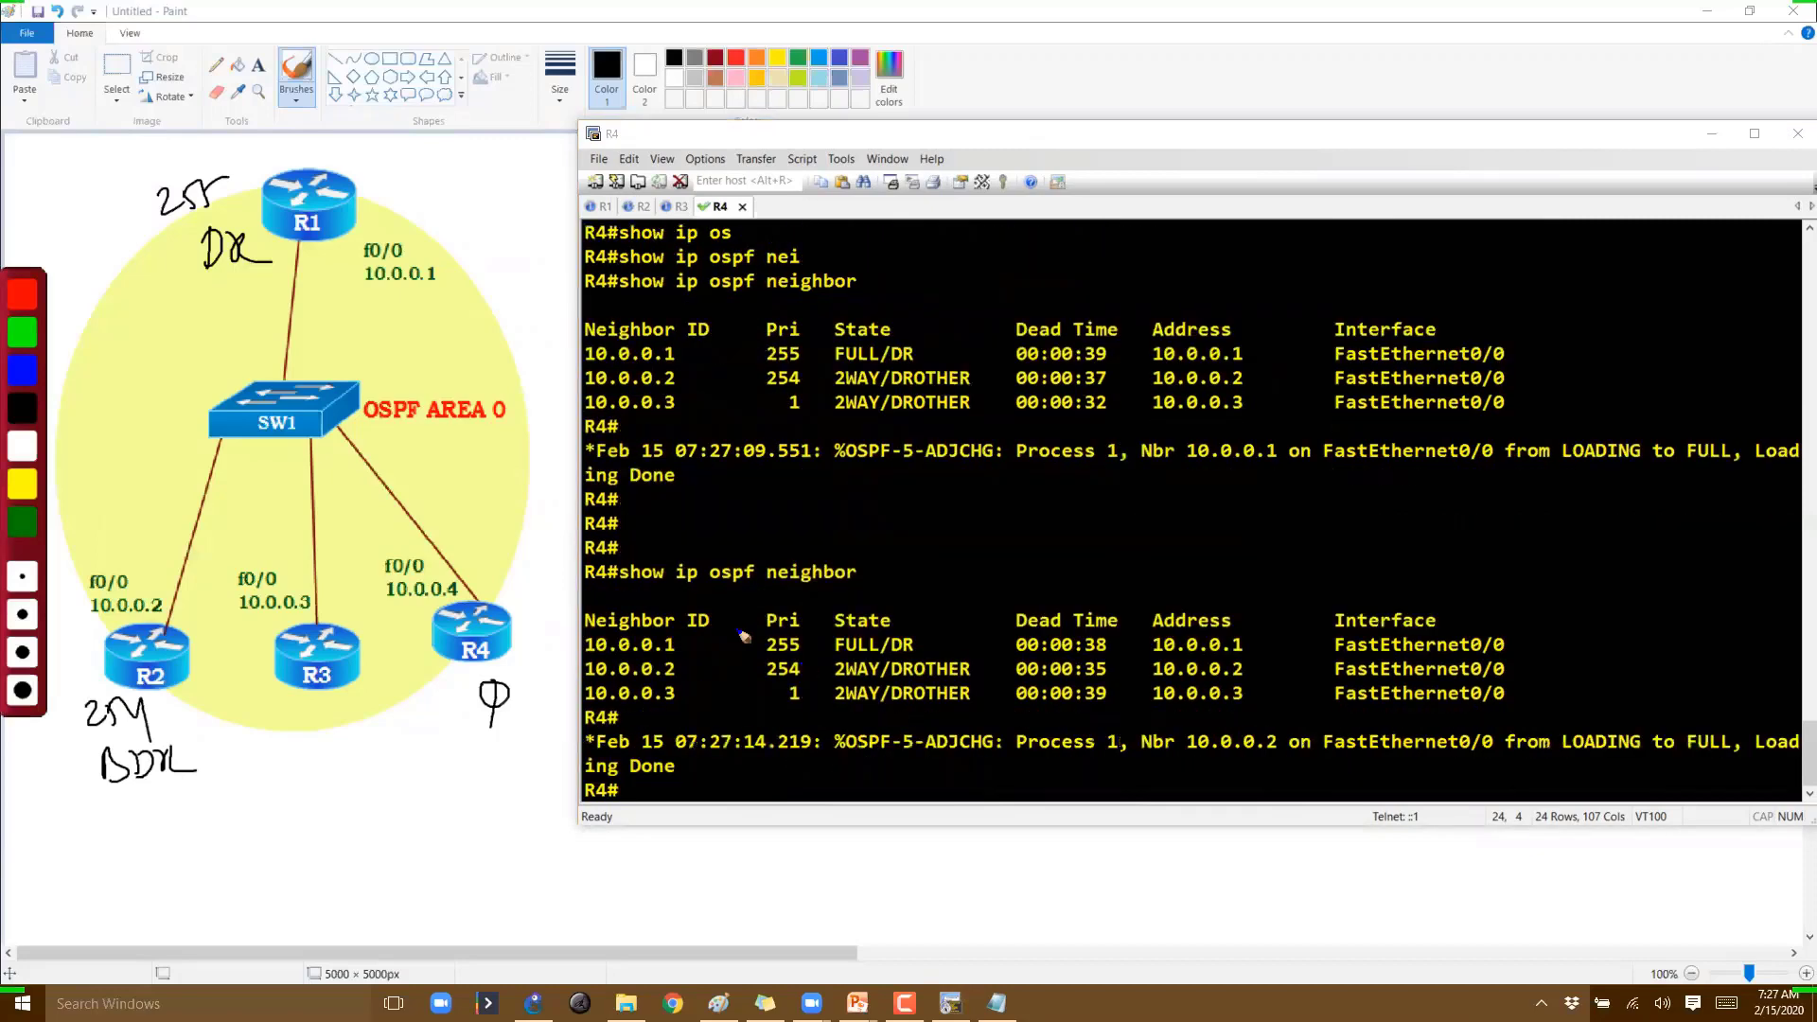
left_click_drag(478, 595, 497, 600)
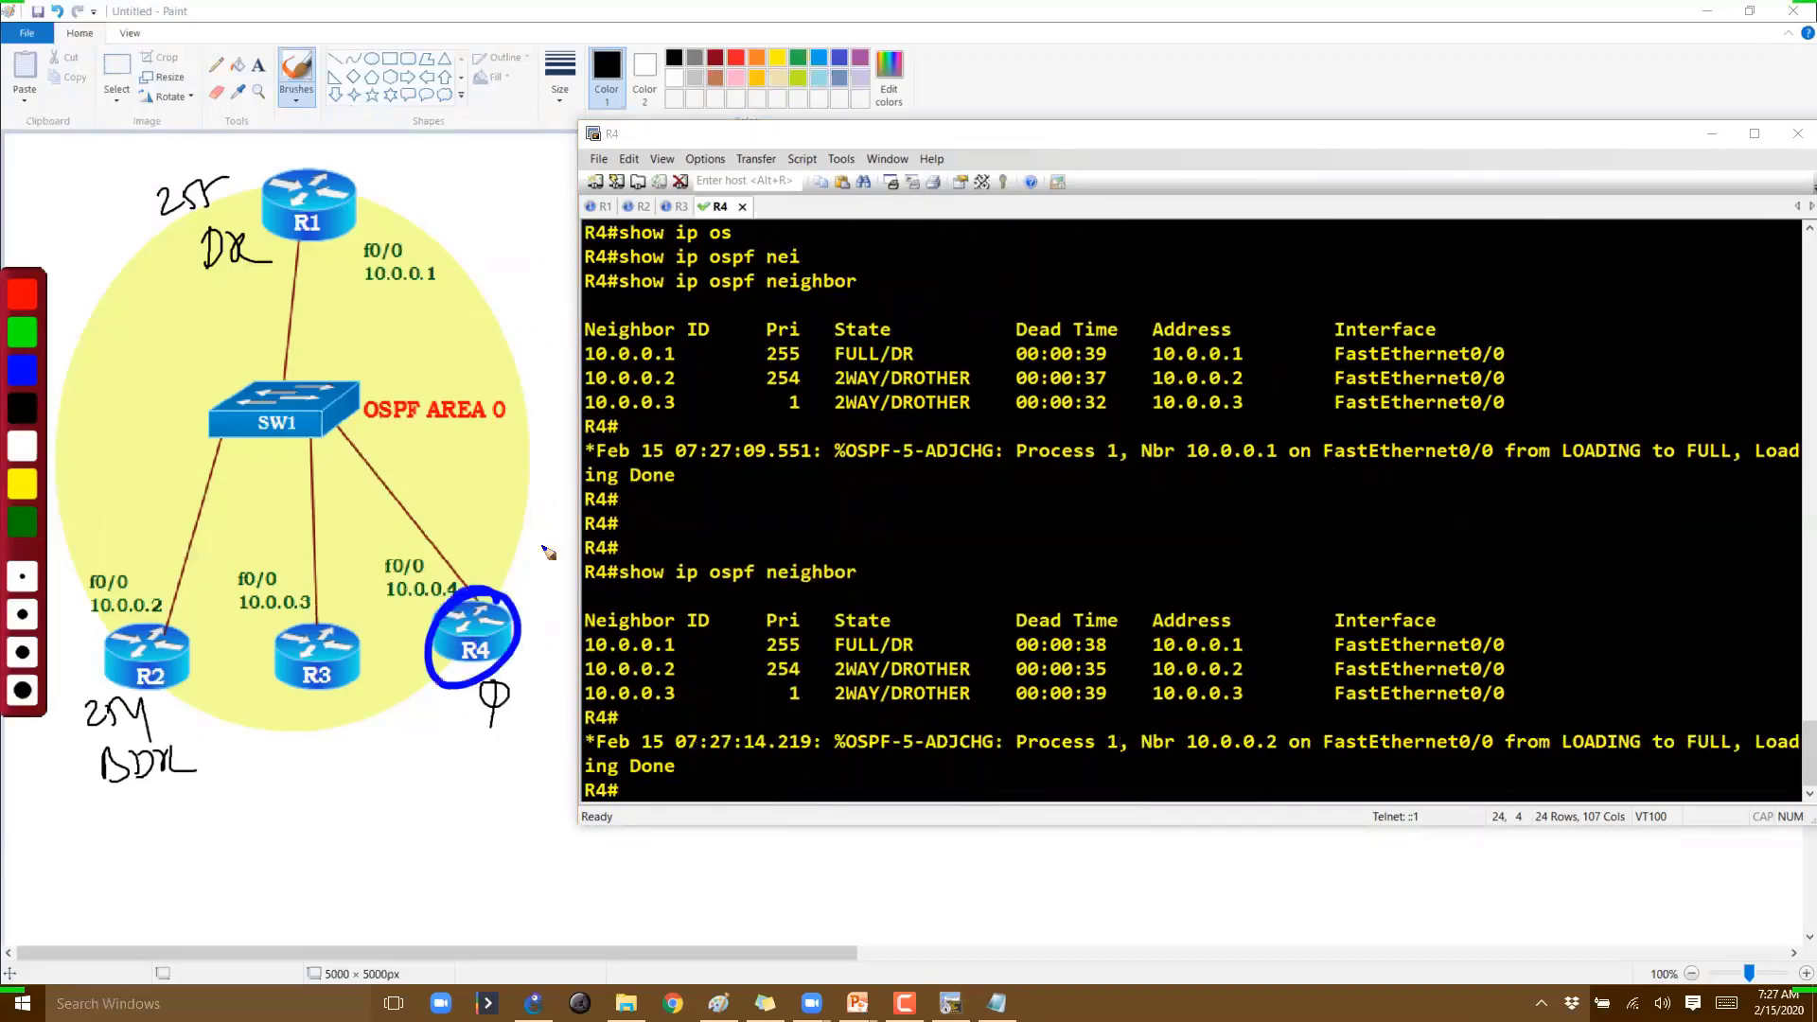
left_click_drag(461, 527, 456, 561)
left_click_drag(459, 526, 484, 560)
left_click_drag(493, 539, 513, 584)
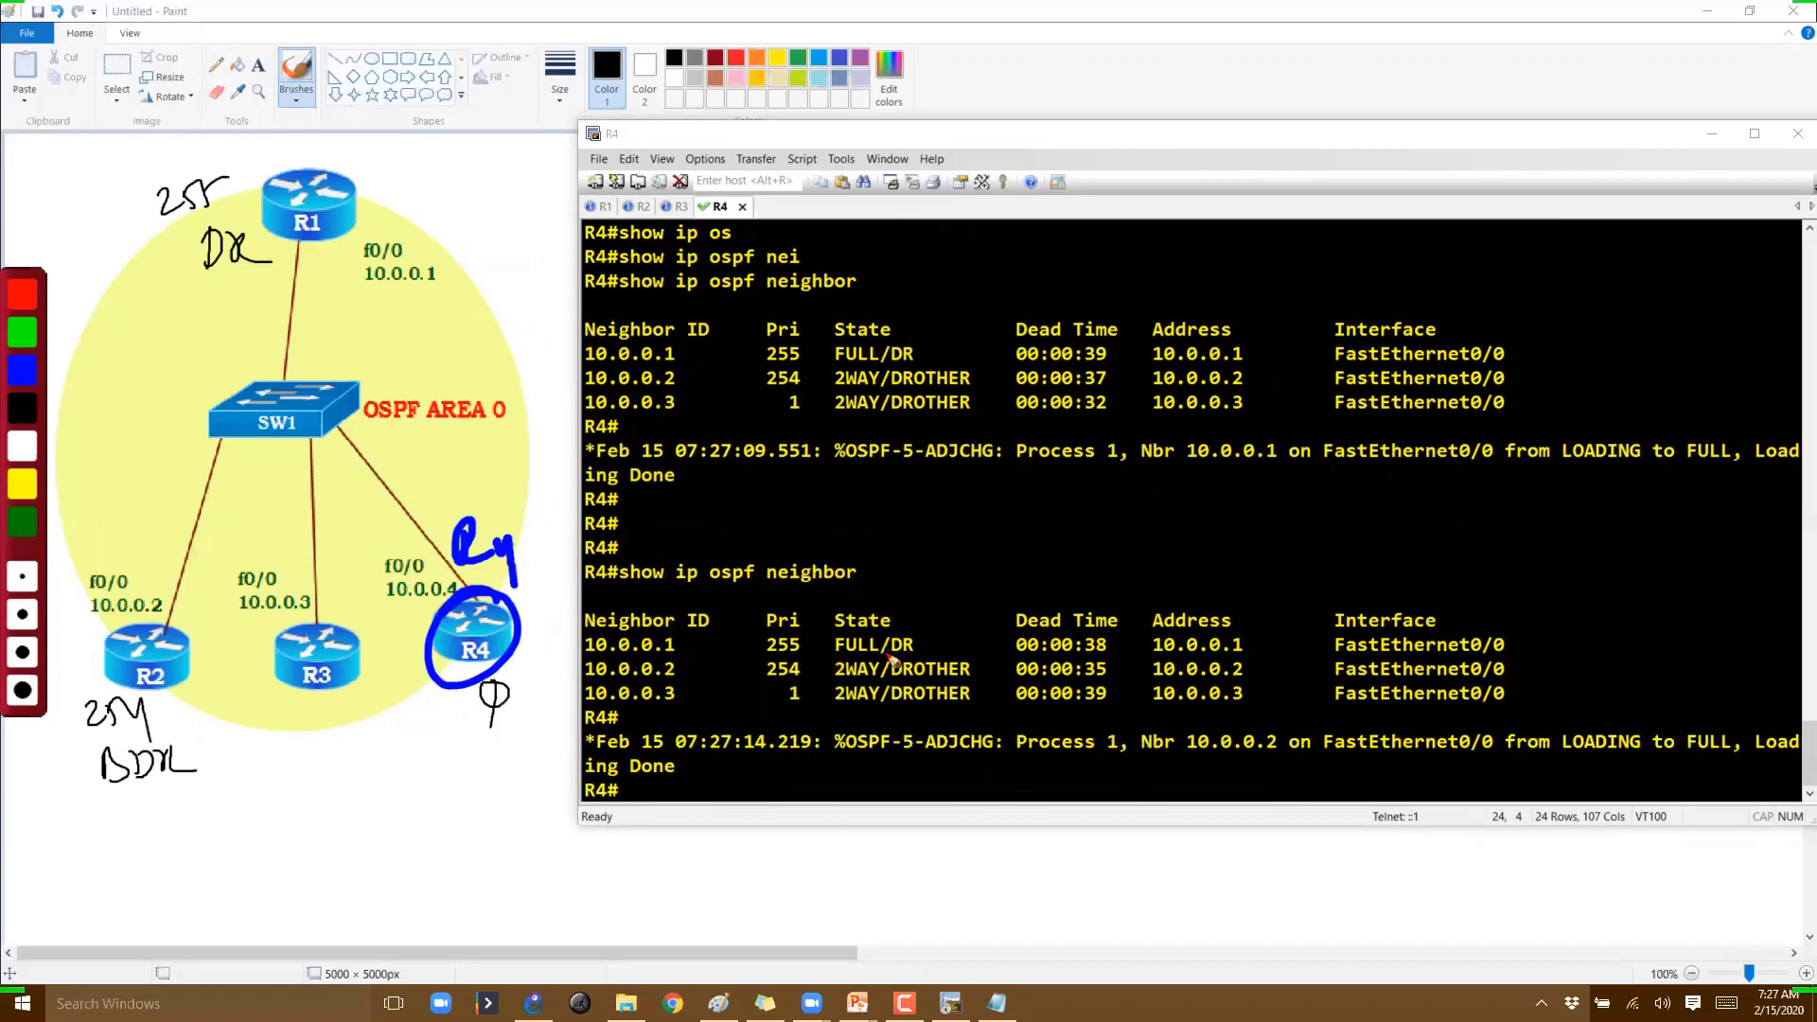
left_click_drag(914, 653, 852, 663)
mouse_move(356, 163)
left_mouse_down()
mouse_move(357, 197)
mouse_move(433, 195)
left_mouse_up()
left_click_drag(885, 664, 886, 666)
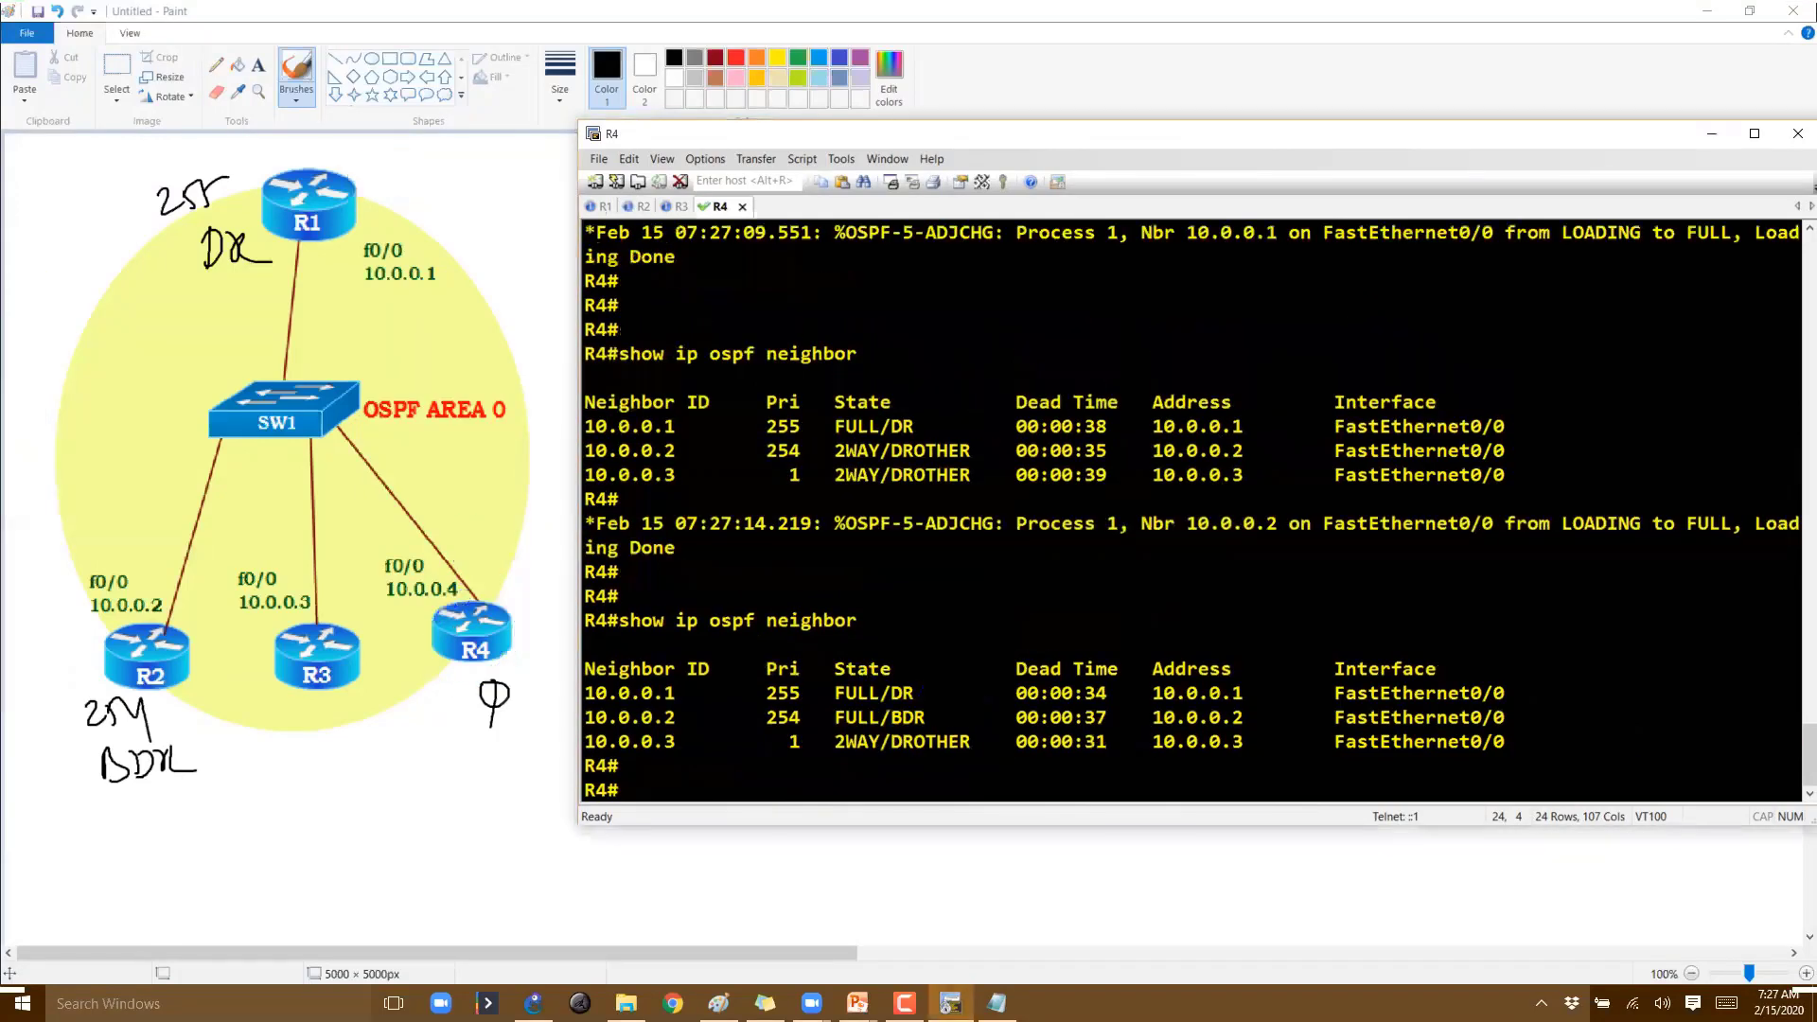
Circle the DR state in R4's neighbor table, write D beside R1, mark the BDR entry and R2, then clear the annotations
key("Return")
key("Return")
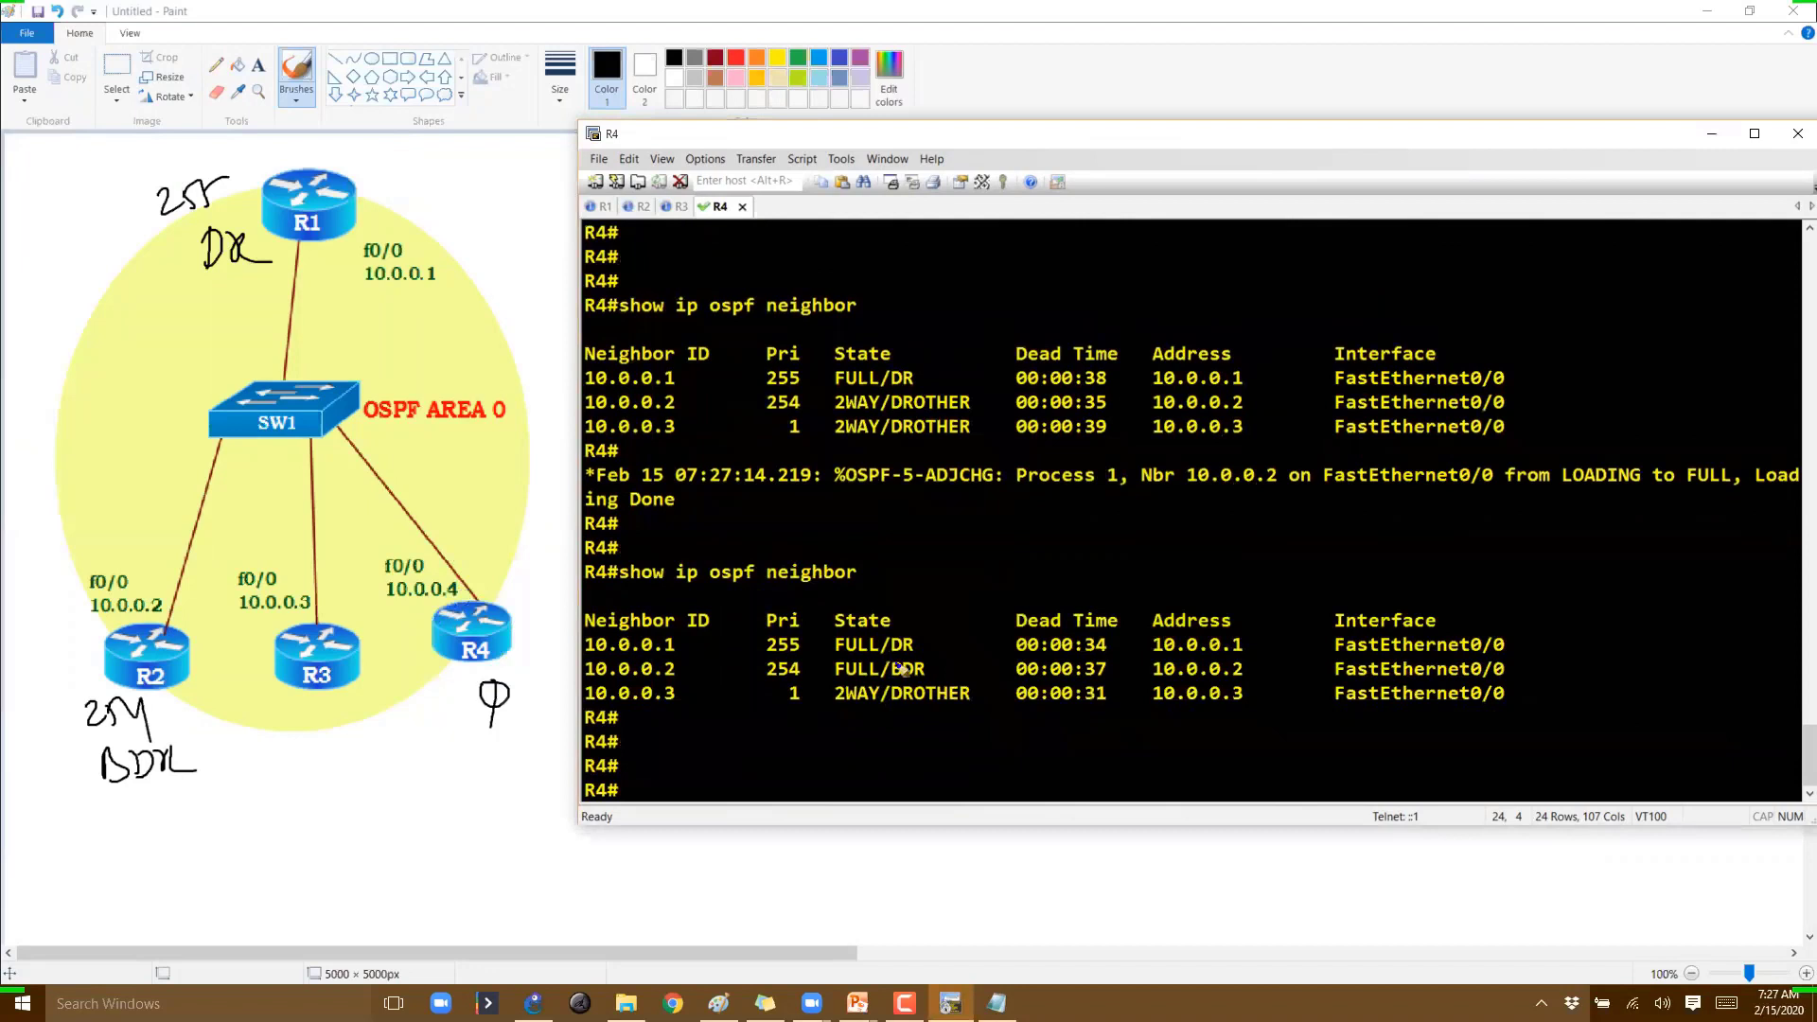
key("ctrl+shift+d")
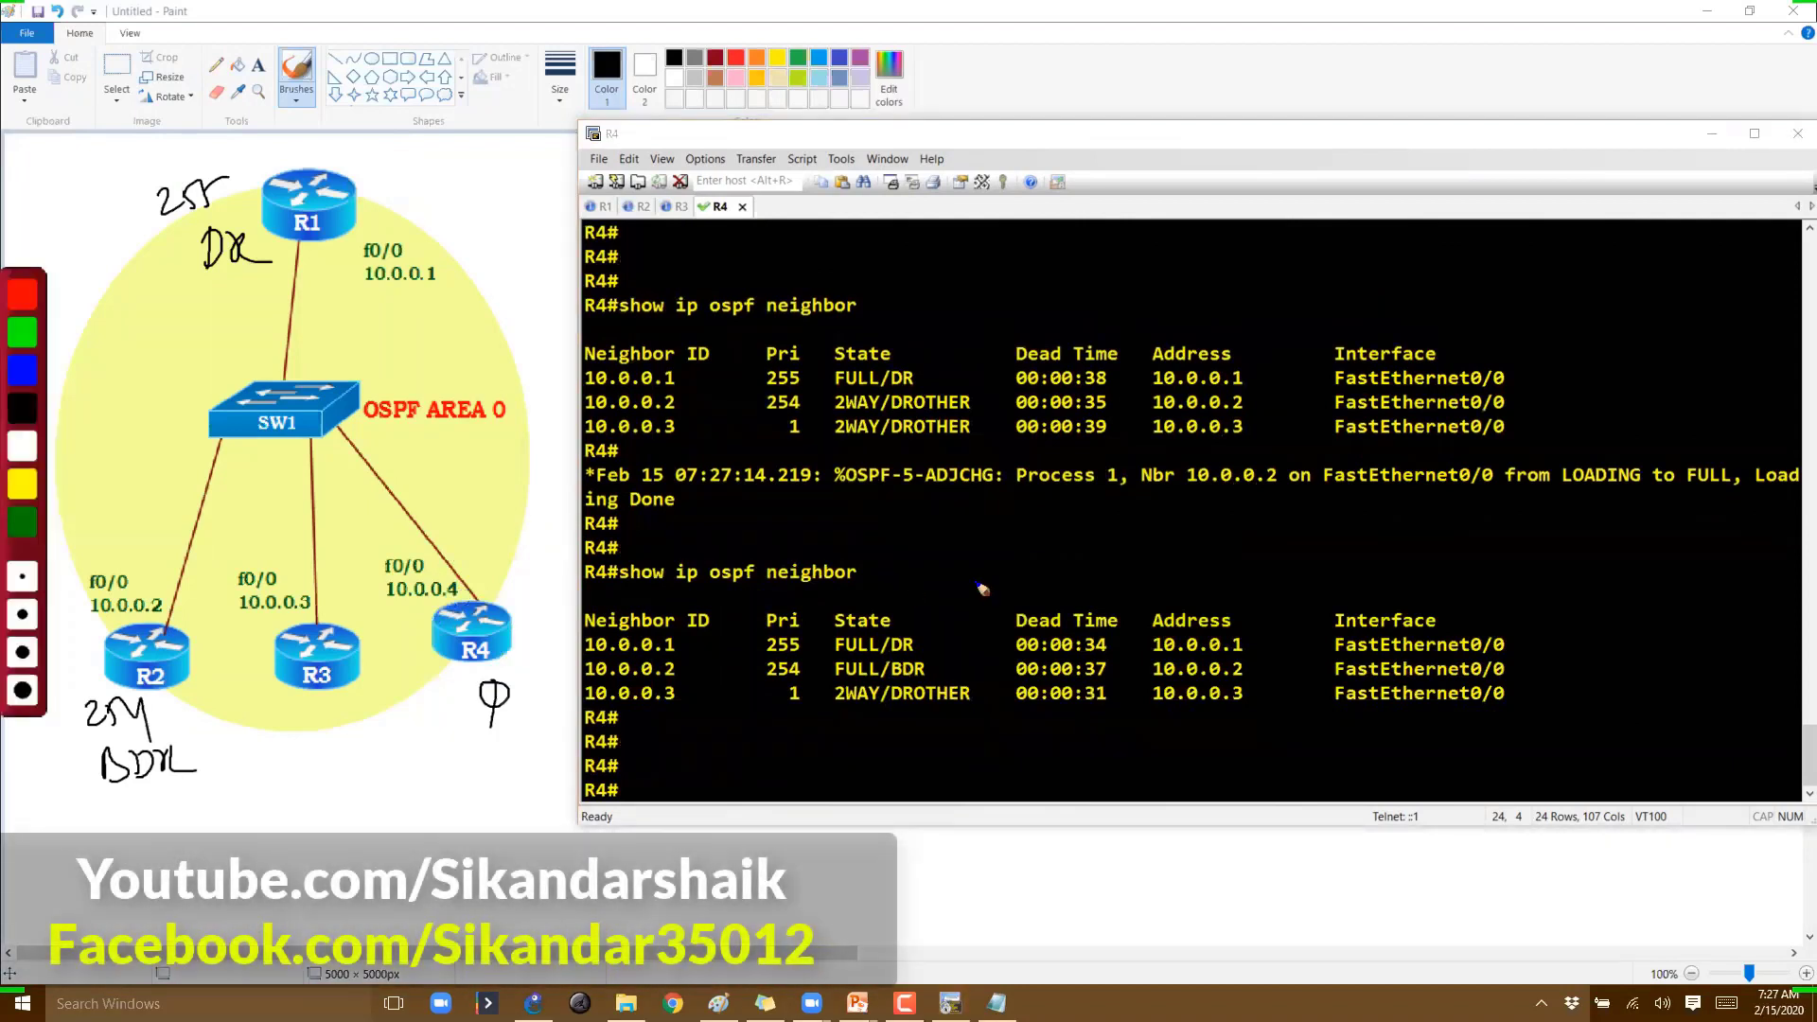
left_click_drag(923, 618, 966, 571)
mouse_move(369, 180)
left_mouse_down()
mouse_move(367, 208)
mouse_move(445, 201)
left_mouse_up()
left_click_drag(932, 642, 909, 682)
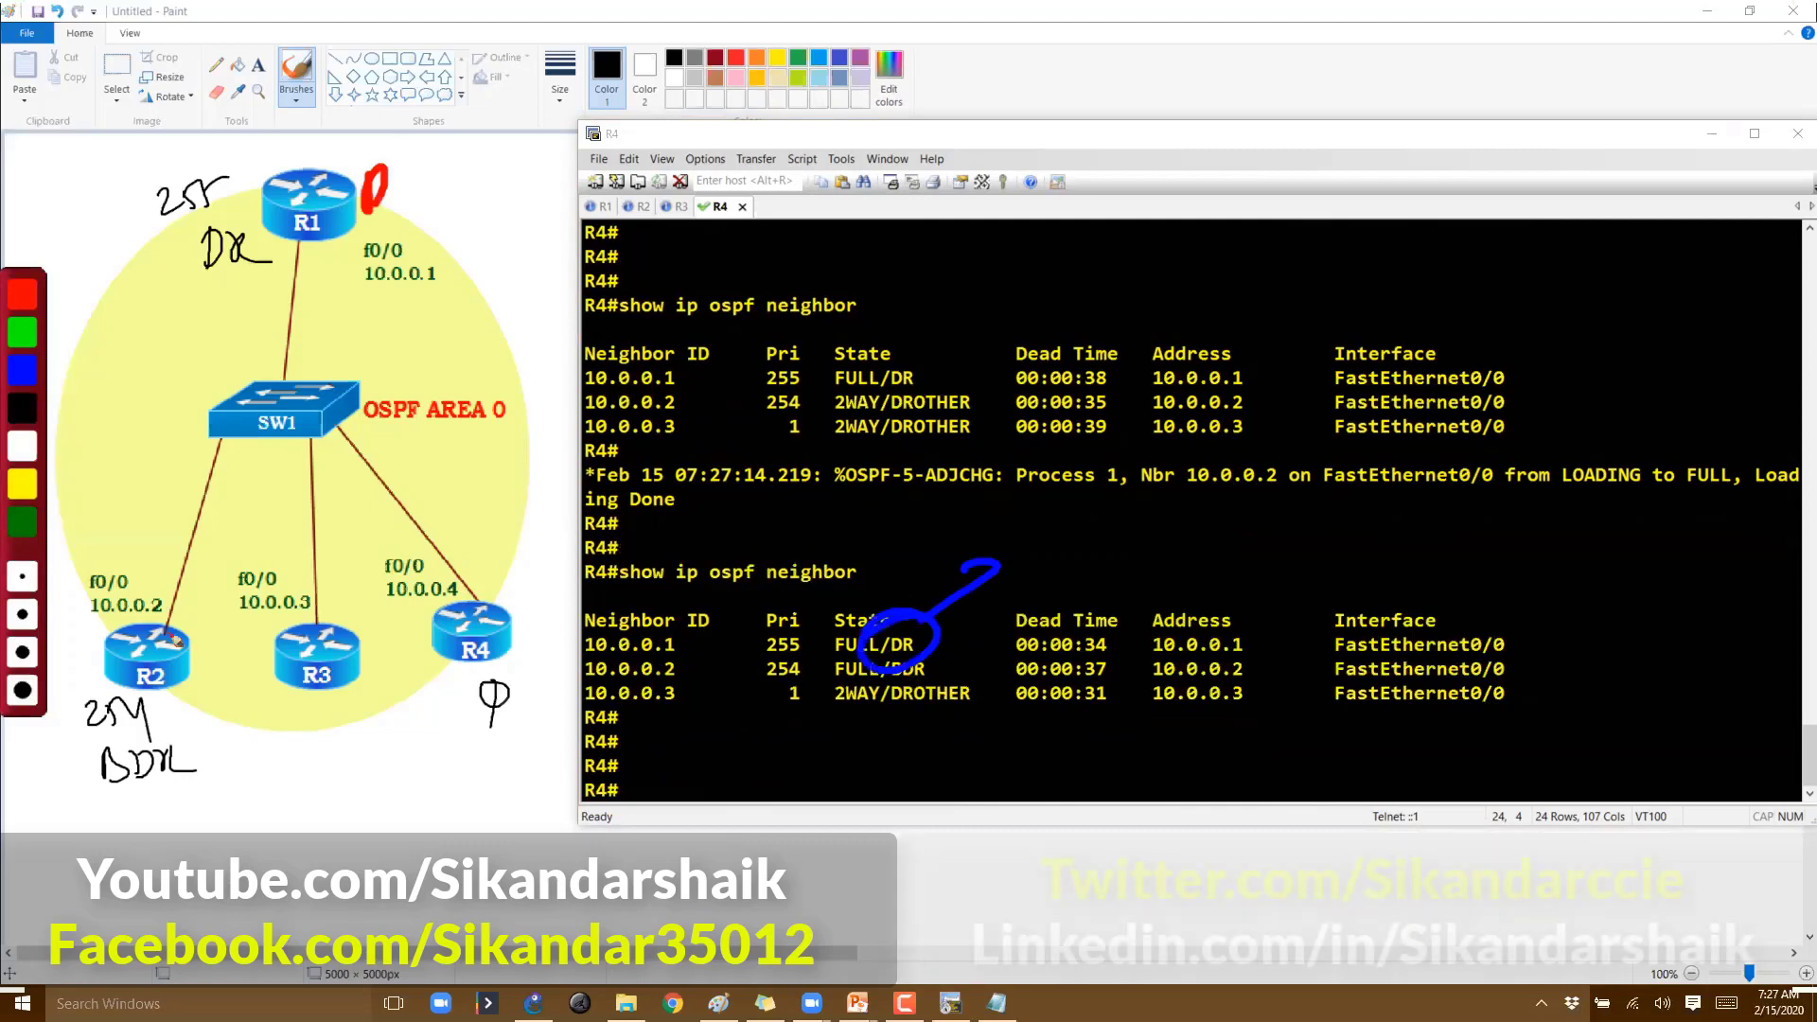
left_click_drag(171, 636, 180, 642)
left_click_drag(134, 553, 142, 582)
mouse_move(159, 554)
left_mouse_down()
mouse_move(169, 576)
mouse_move(227, 575)
left_mouse_up()
key("Escape")
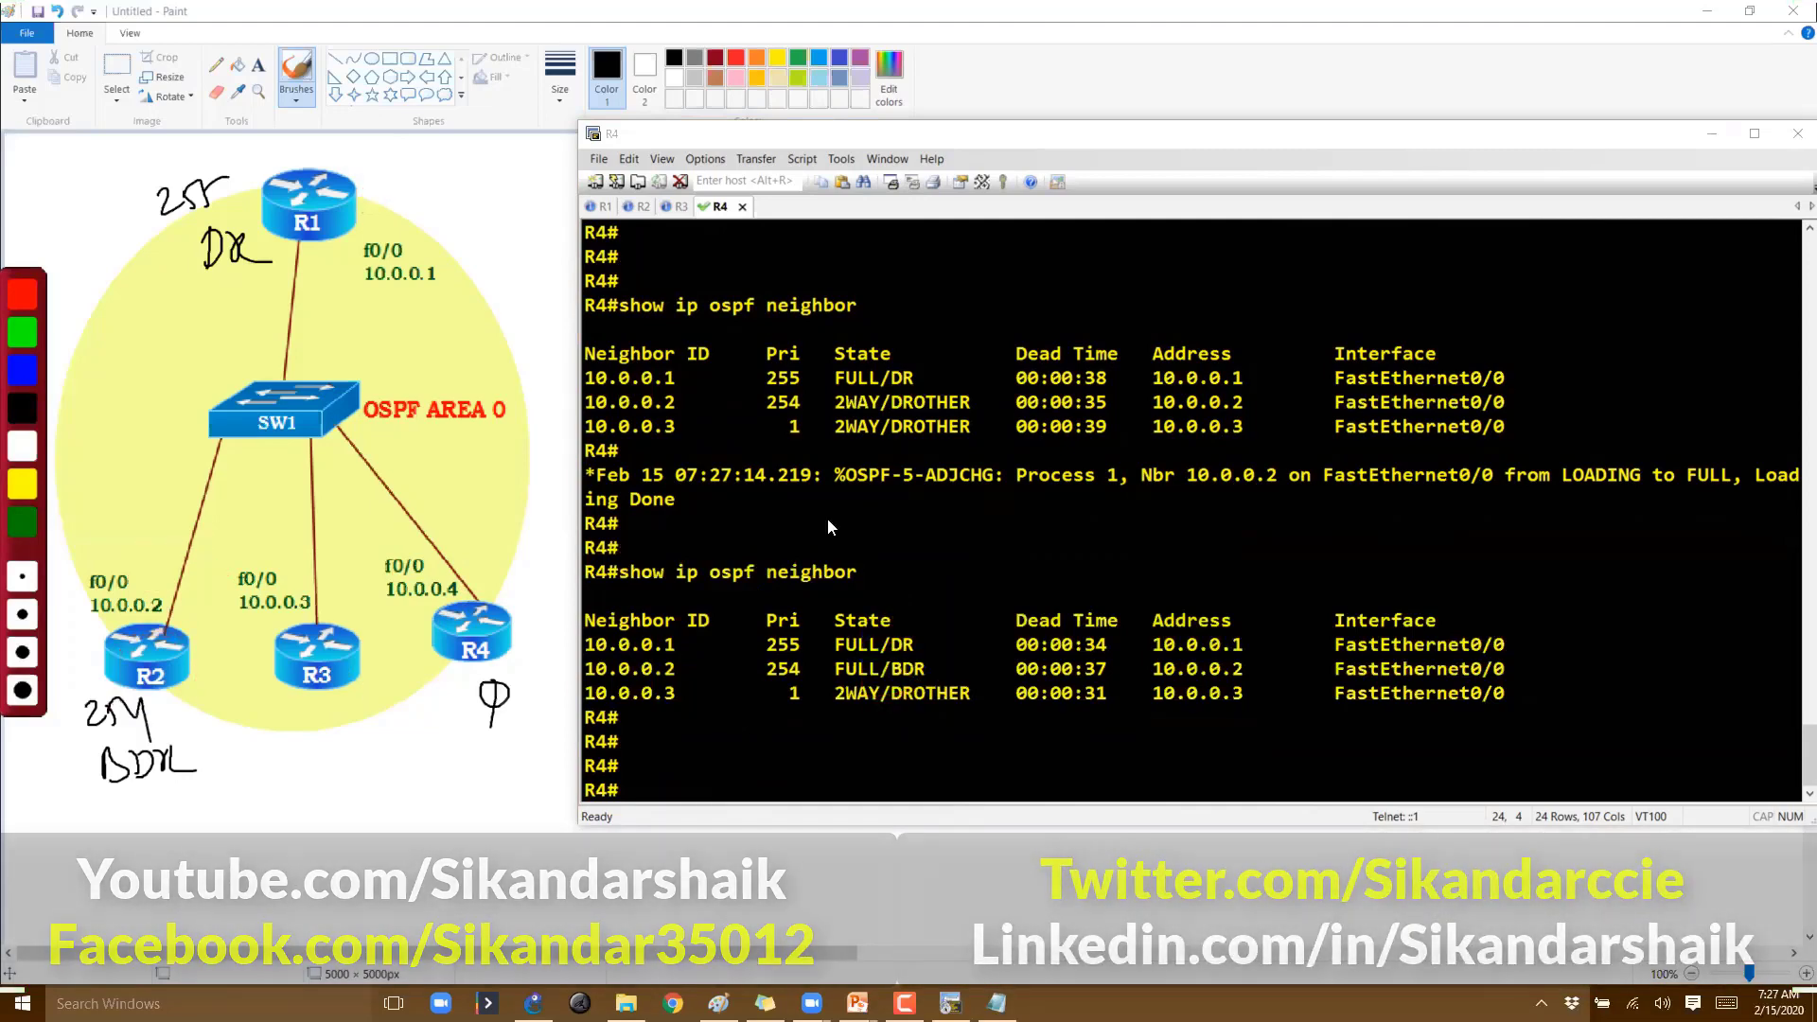